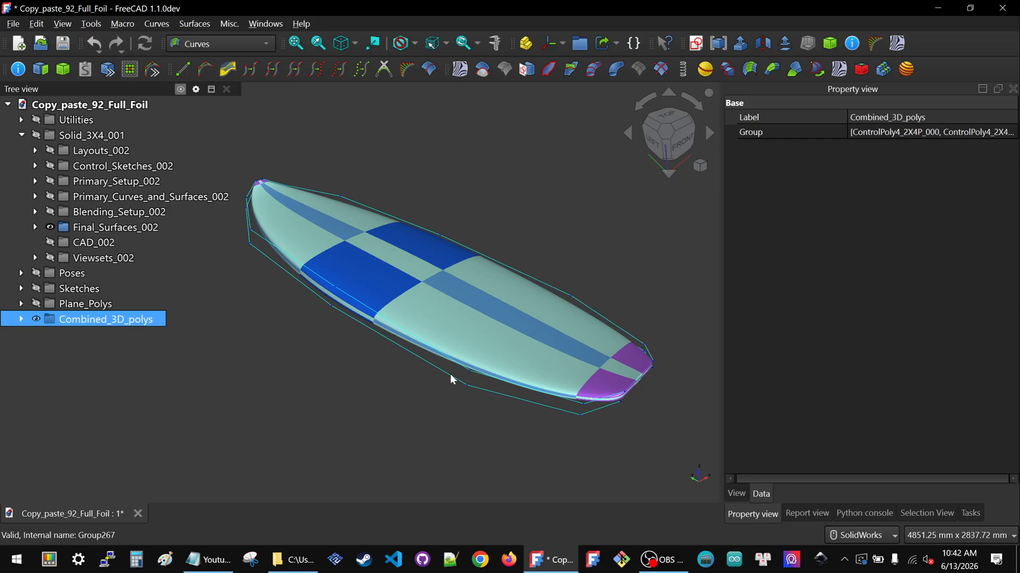
Switch to the left side view with orthographic projection and zoom to the foil
left_click(652, 144)
scroll(393, 308, "down", 3)
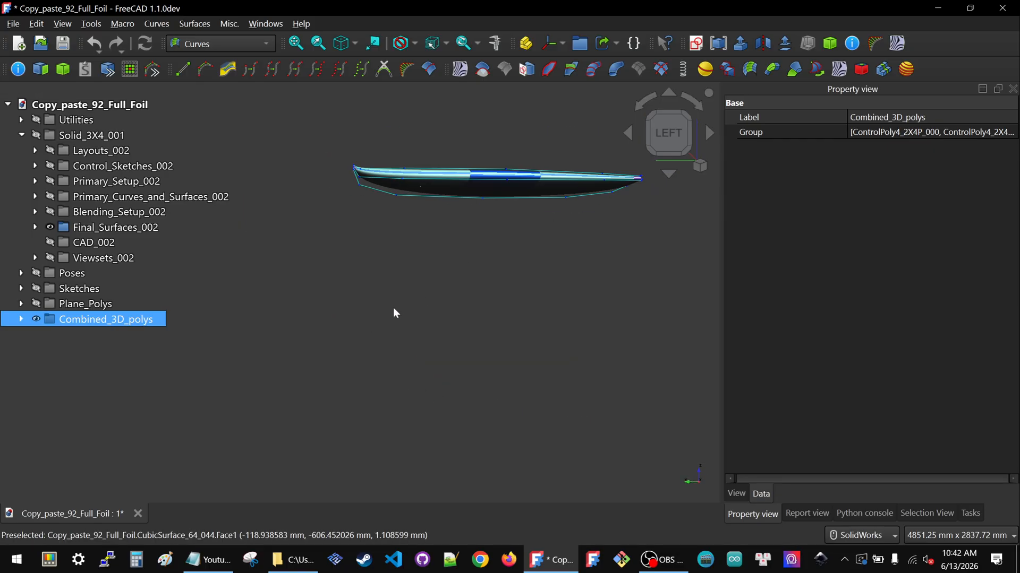
left_click(704, 173)
left_click(701, 169)
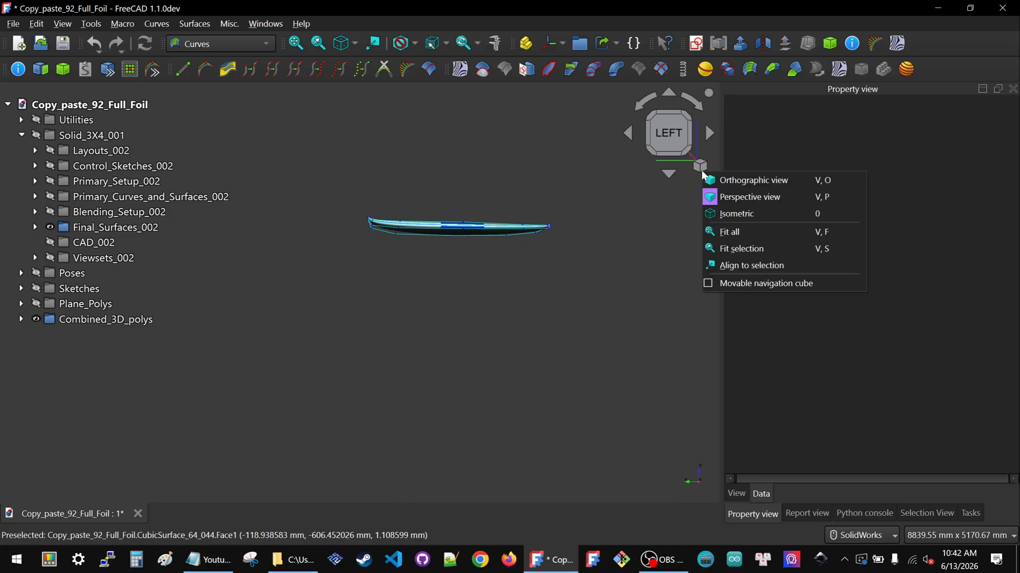
left_click(744, 181)
scroll(473, 215, "up", 5)
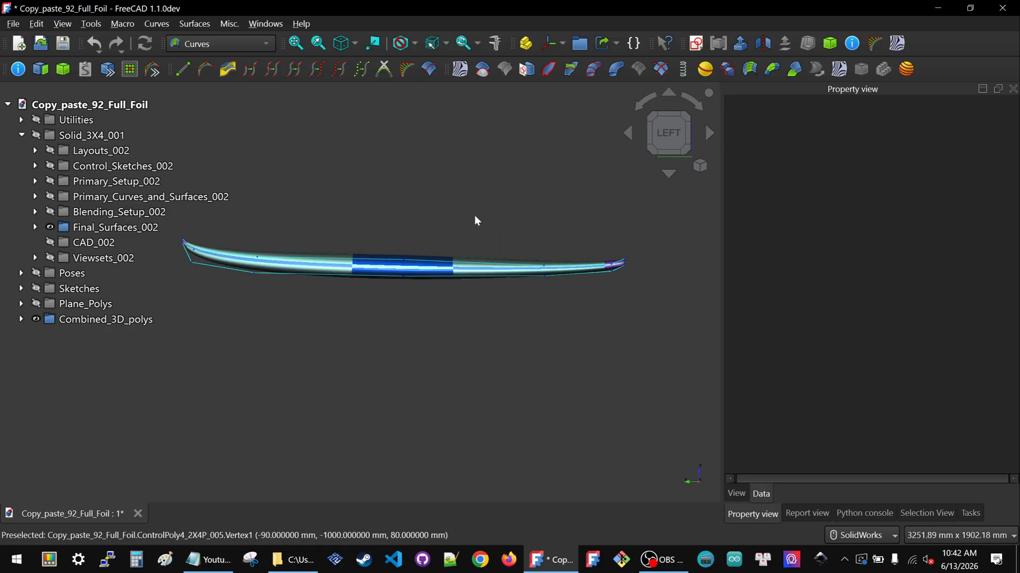
Examine the foil from orbited, top and left views, zooming in and out
middle_click_drag(416, 267, 419, 340)
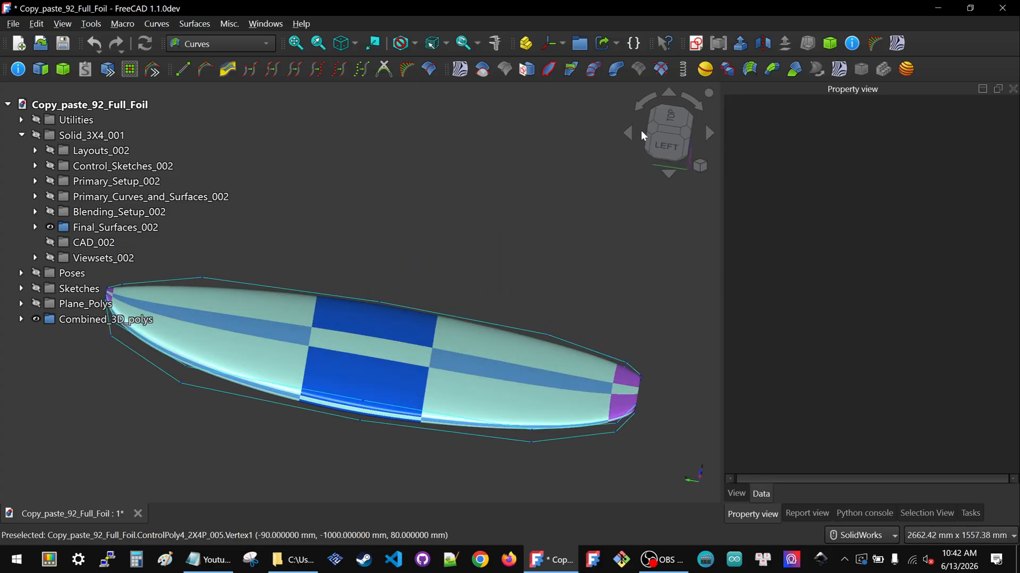
left_click(670, 123)
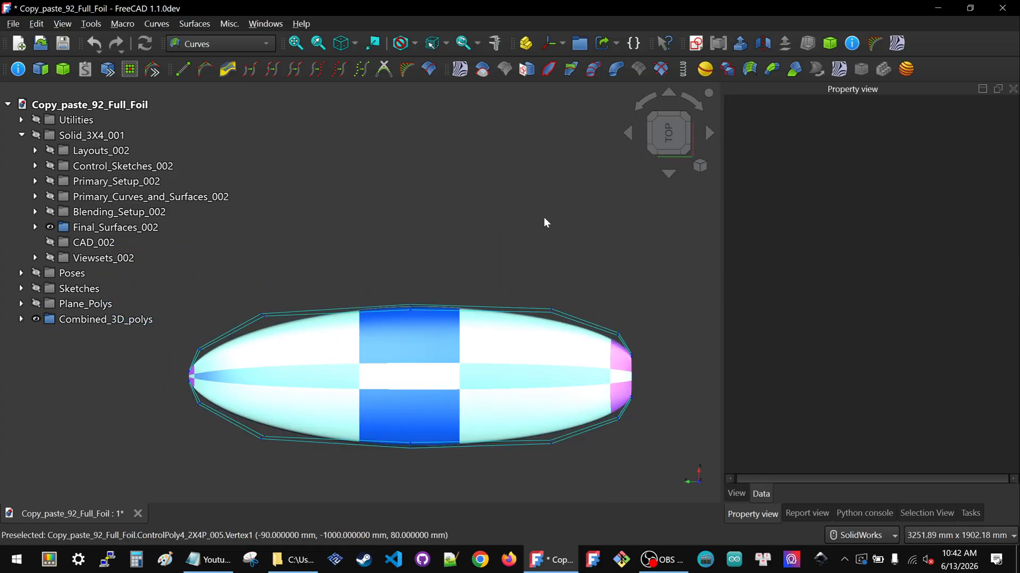
middle_click_drag(421, 226, 608, 154)
left_click(668, 134)
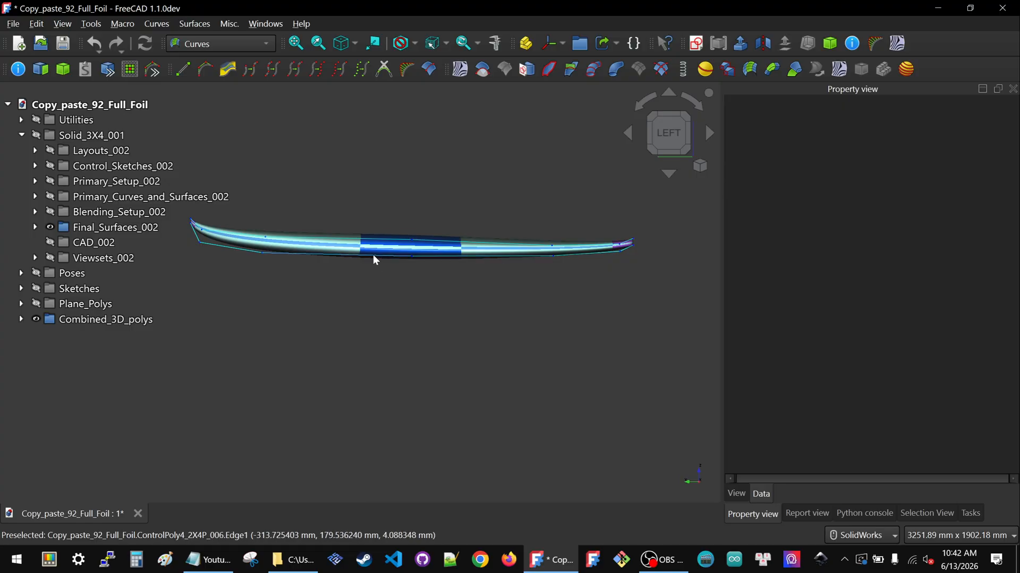
scroll(466, 274, "down", 1)
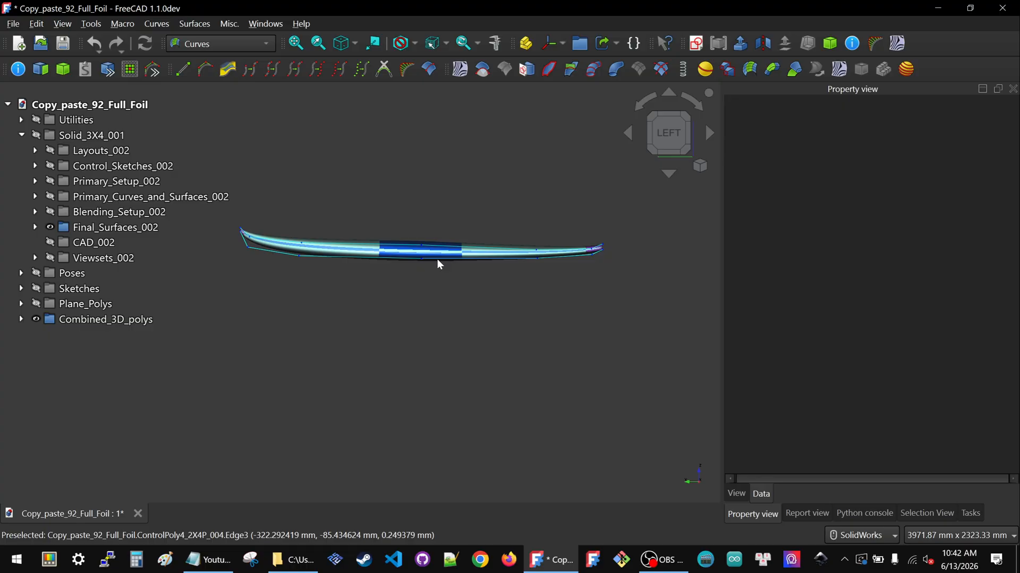
scroll(438, 259, "up", 1)
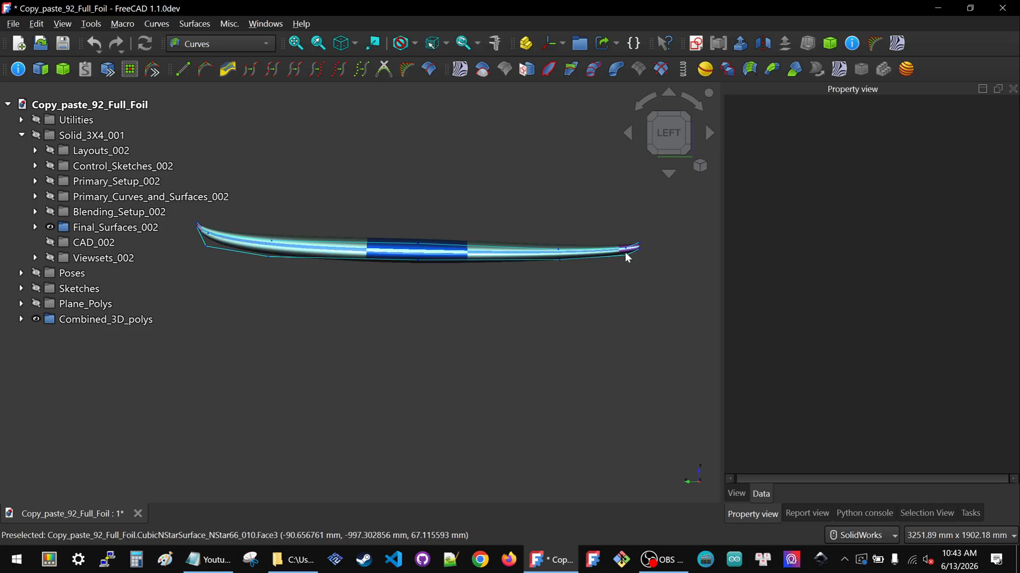
left_click(218, 245)
scroll(547, 323, "down", 1)
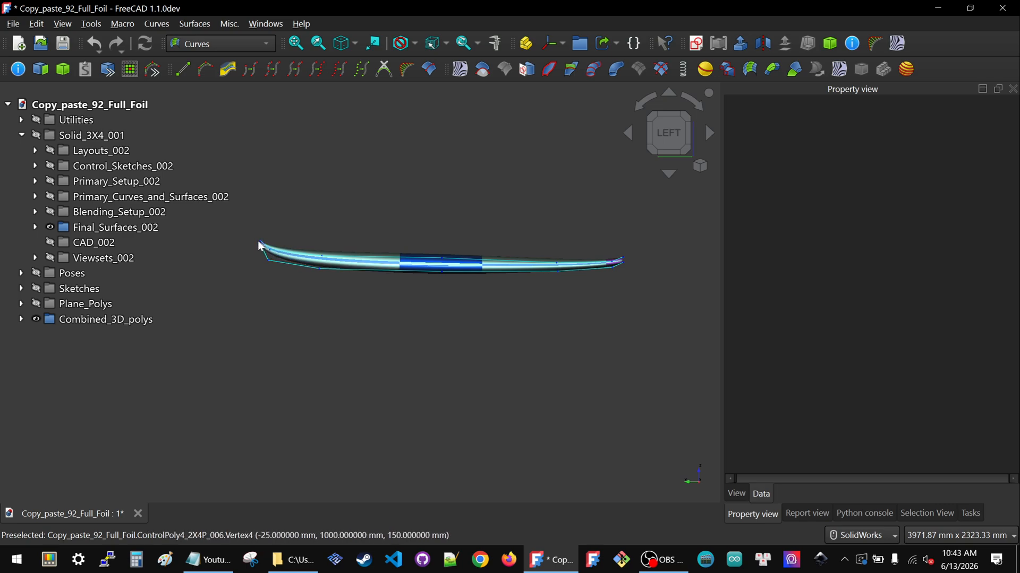
Hide the Final_Surfaces_002 group
left_click(112, 227)
key("space")
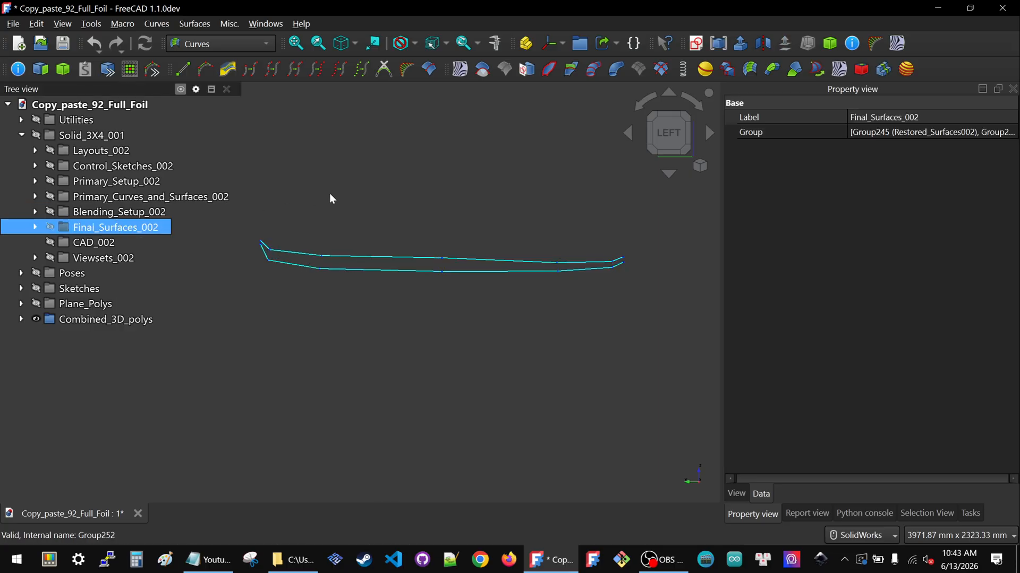
Expand Primary_Curves_and_Surfaces_002 and show CubicCurve_4_Fulls_014
left_click(46, 196)
left_click(36, 196)
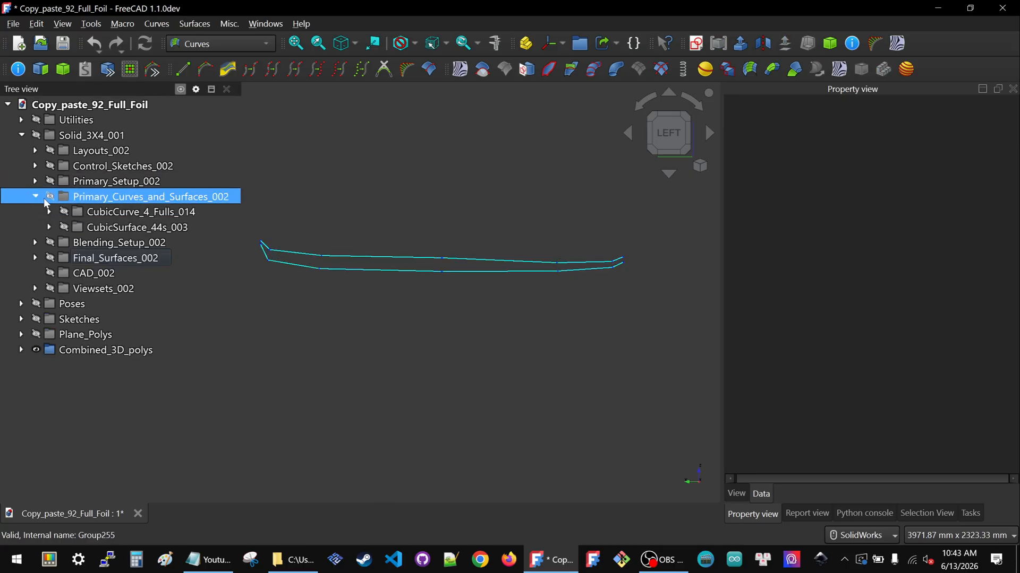
left_click(96, 213)
key("space")
left_click(373, 196)
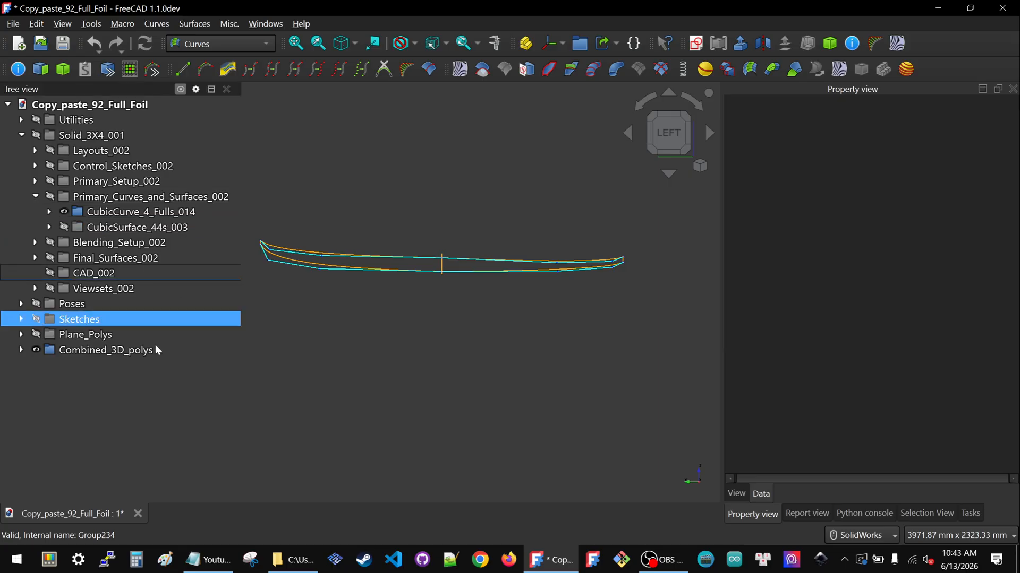
Hide the Combined_3D_polys group
left_click(140, 350)
key("space")
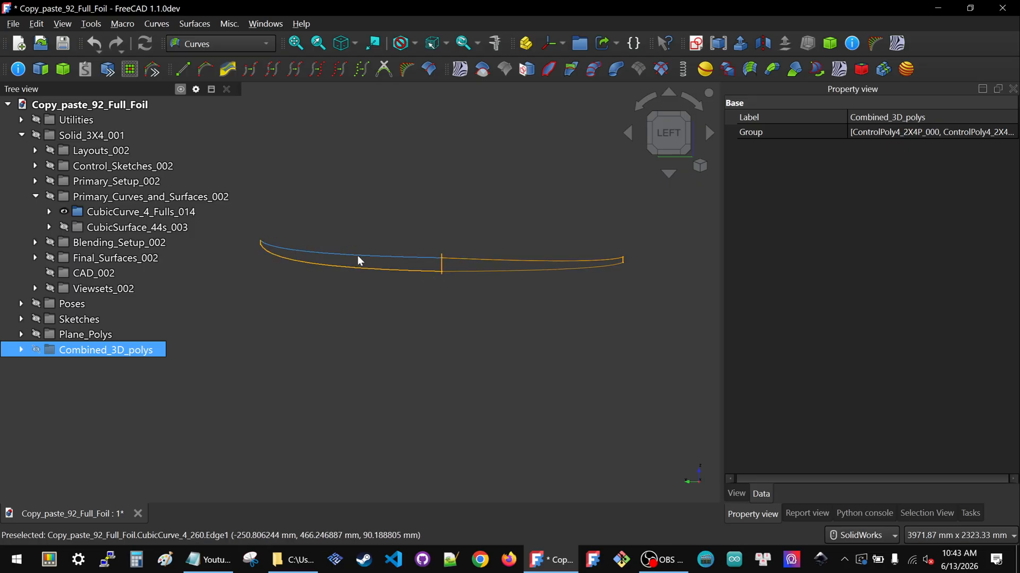
key("space")
key("space")
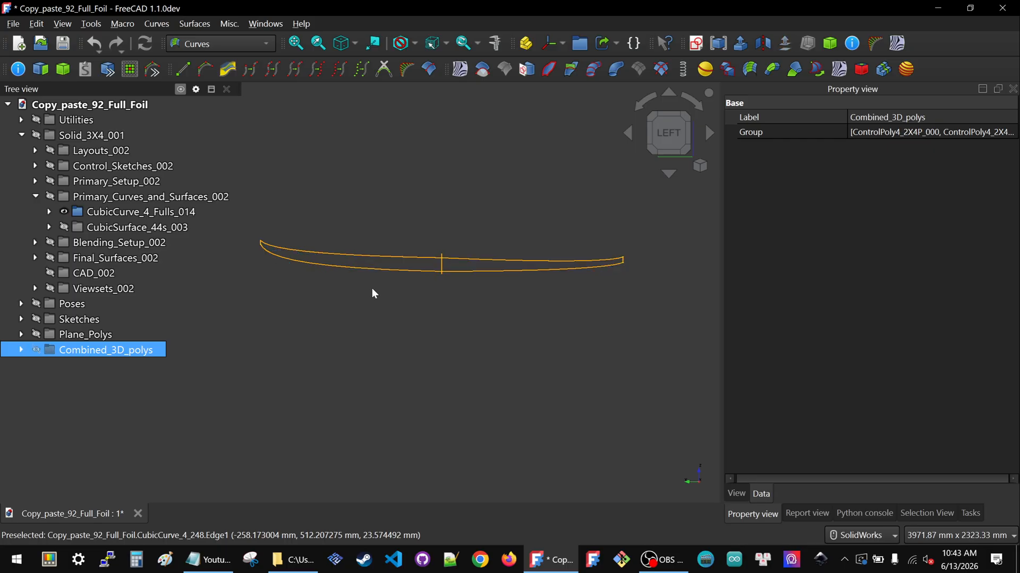
Expand the Sketches group and make it visible
left_click(21, 319)
left_click(82, 320)
key("space")
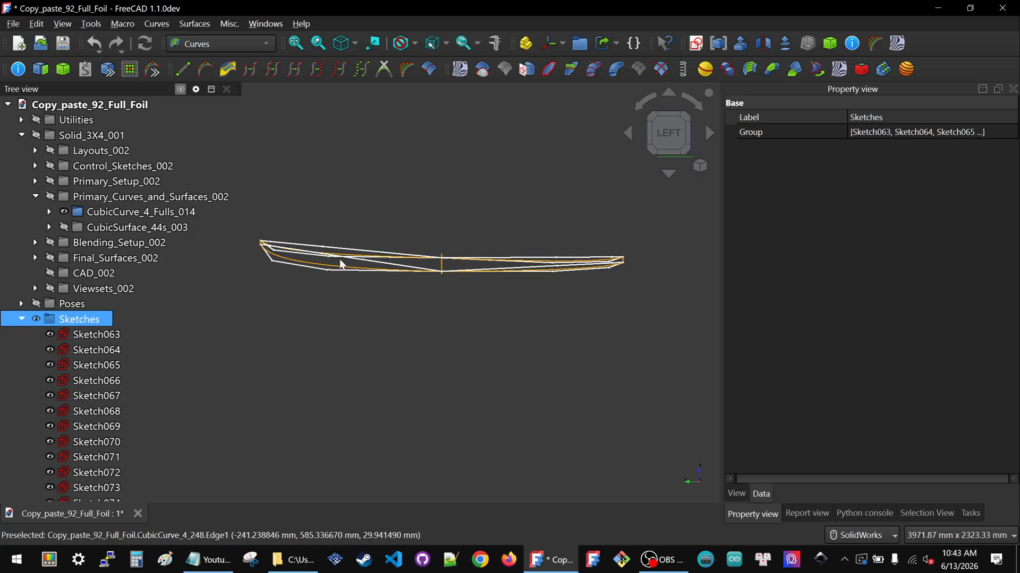
Hide several individual sketches along the foil's upper side by picking them in the view
scroll(330, 248, "up", 2)
left_click(330, 248)
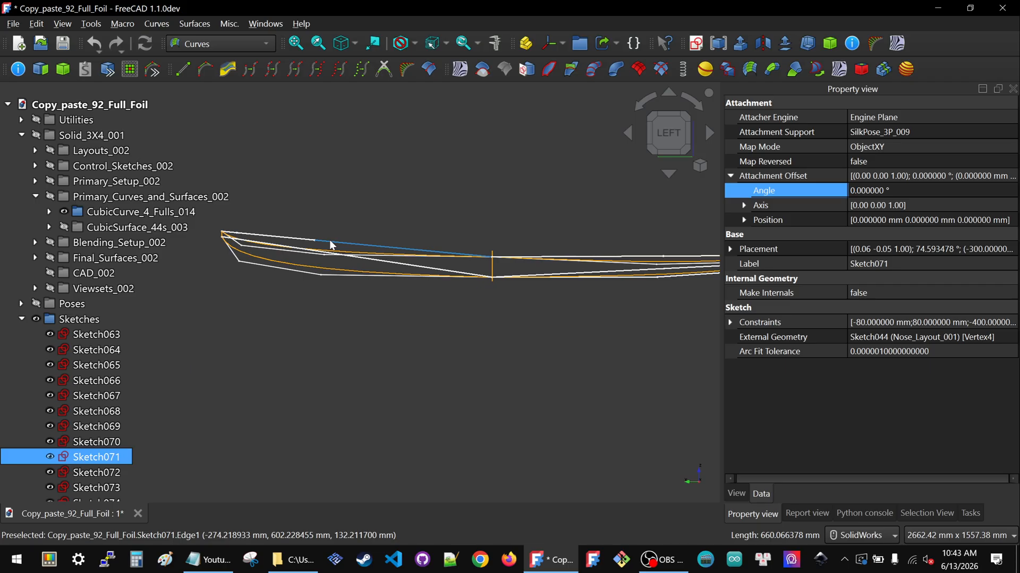
left_click(399, 264, "ctrl")
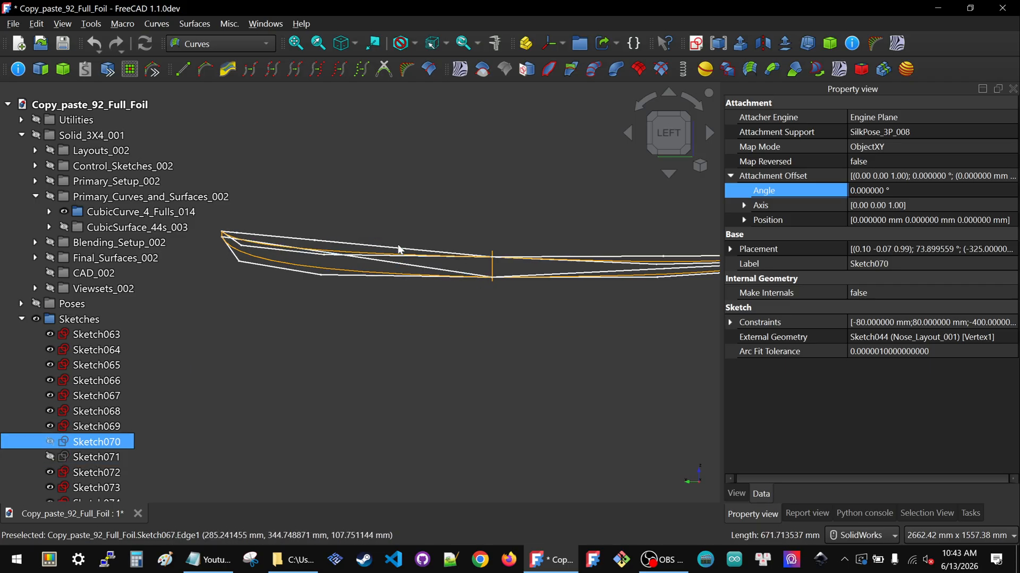
key("space")
left_click(395, 247)
key("space")
left_click(407, 265)
key("space")
Hide further individual sketches along the foil's lower and middle lines
scroll(370, 264, "down", 2)
scroll(450, 265, "up", 3)
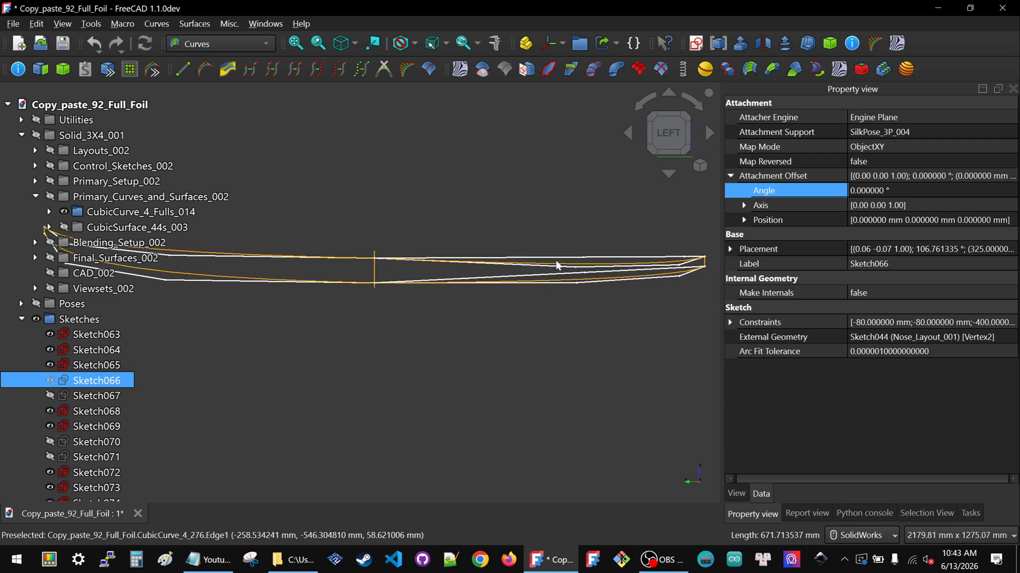
left_click(509, 279)
left_click(513, 259)
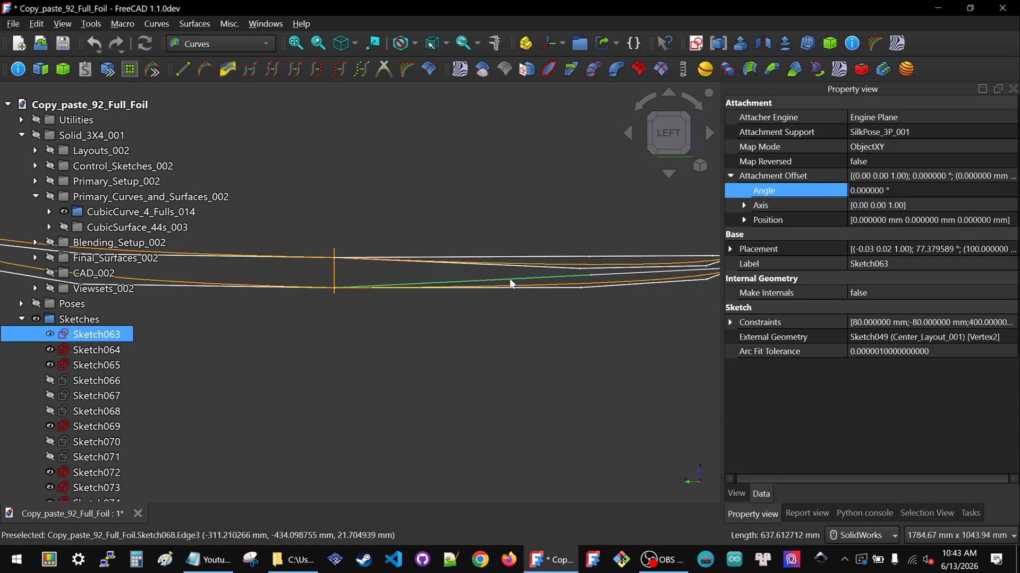
left_click(513, 258)
key("space")
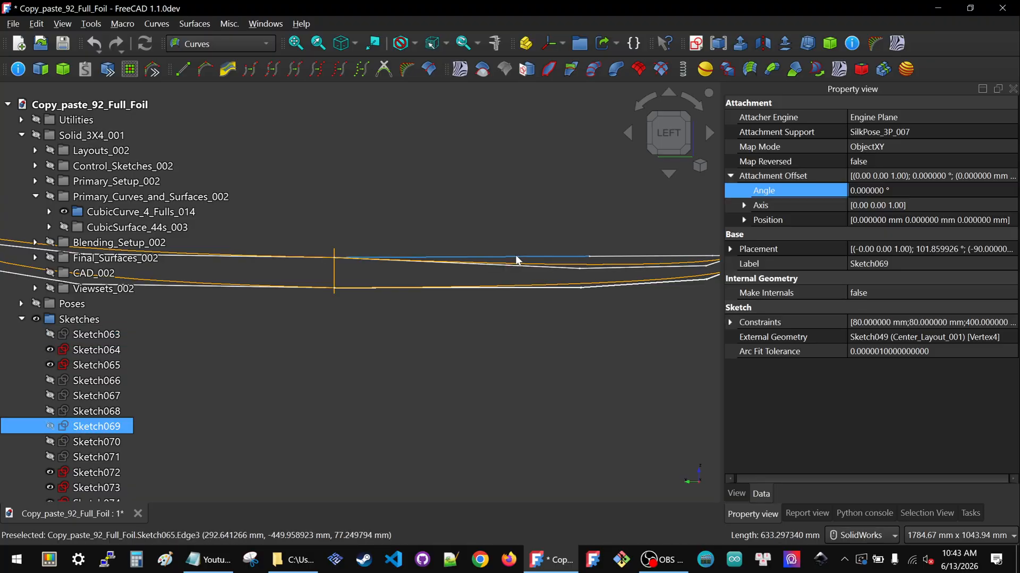
left_click(518, 260)
key("space")
Zoom and orbit to inspect the remaining sketch polygons against the curves at nose and tail
scroll(532, 261, "down", 1)
scroll(531, 260, "down", 2)
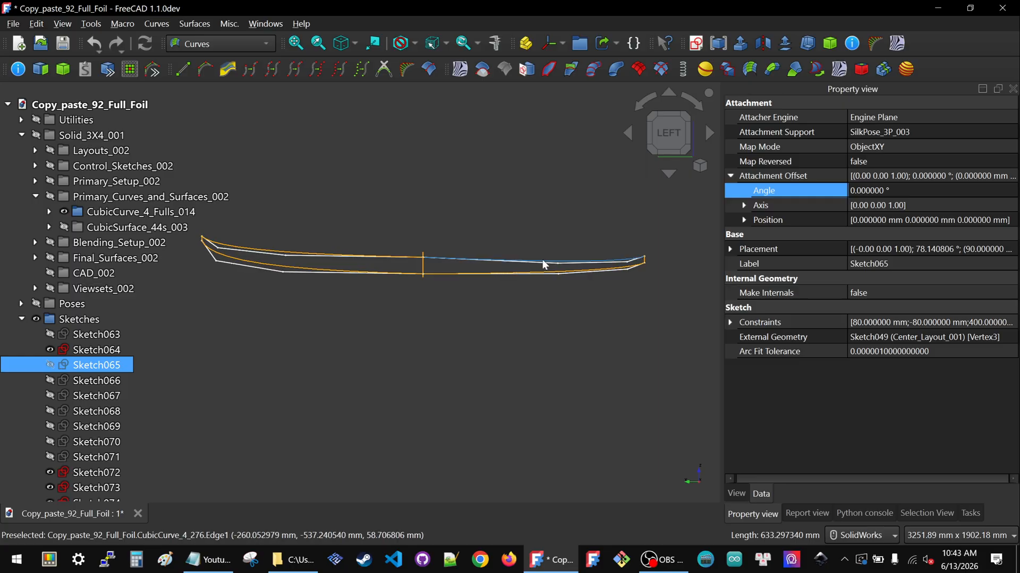
scroll(543, 264, "down", 1)
scroll(448, 265, "up", 2)
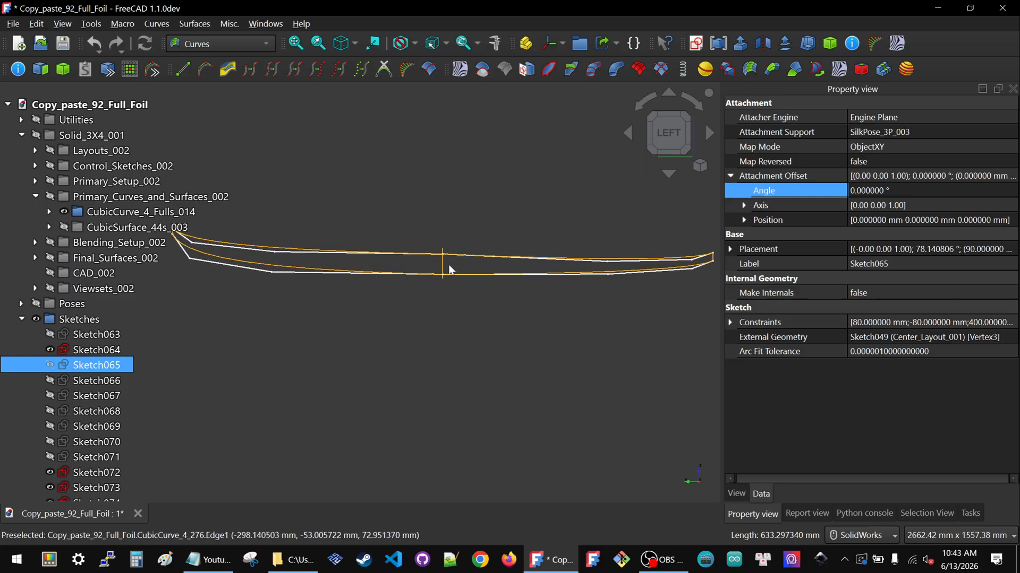
scroll(346, 265, "down", 1)
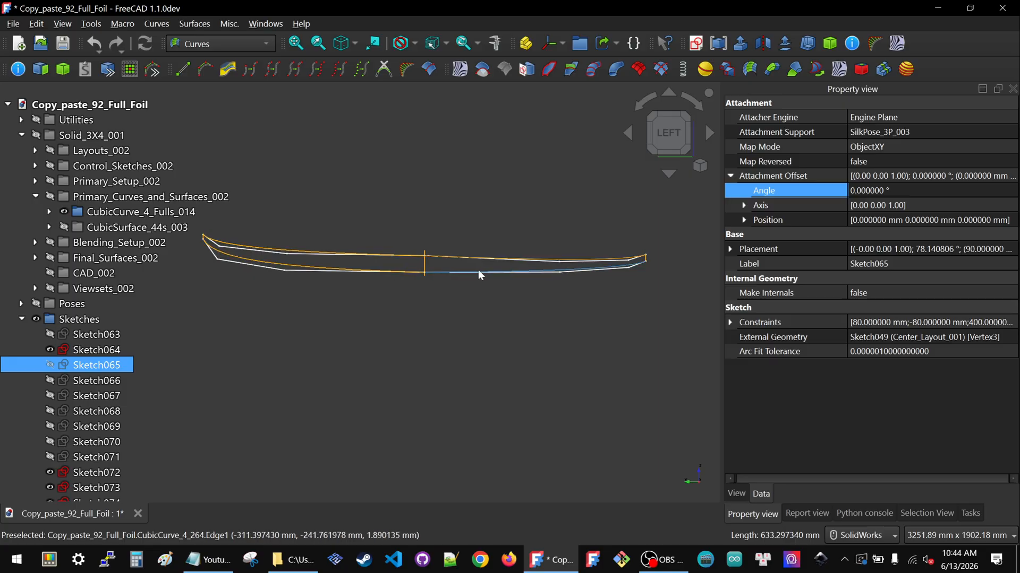
scroll(551, 267, "down", 1)
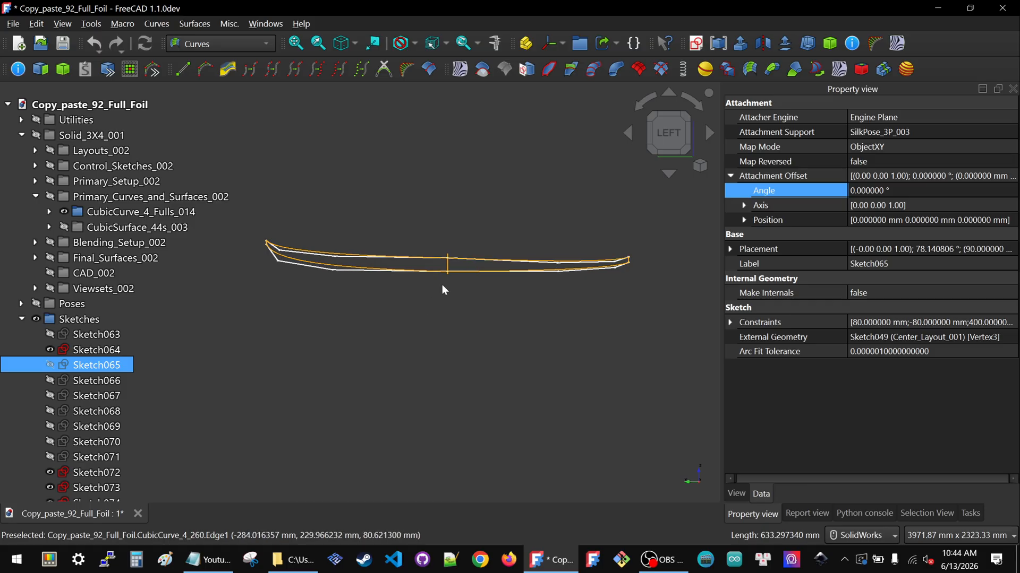
scroll(261, 246, "up", 2)
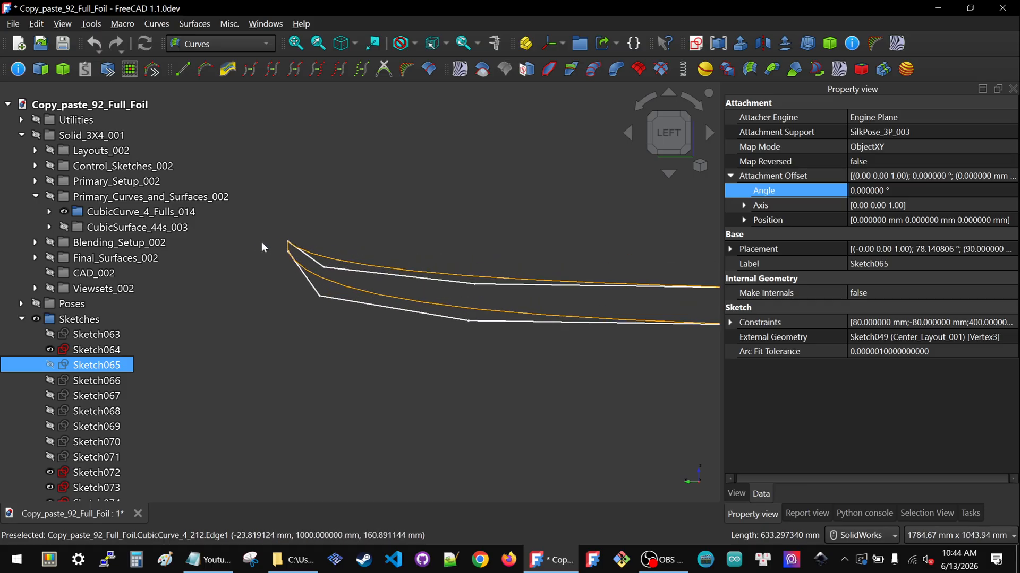
scroll(284, 247, "up", 2)
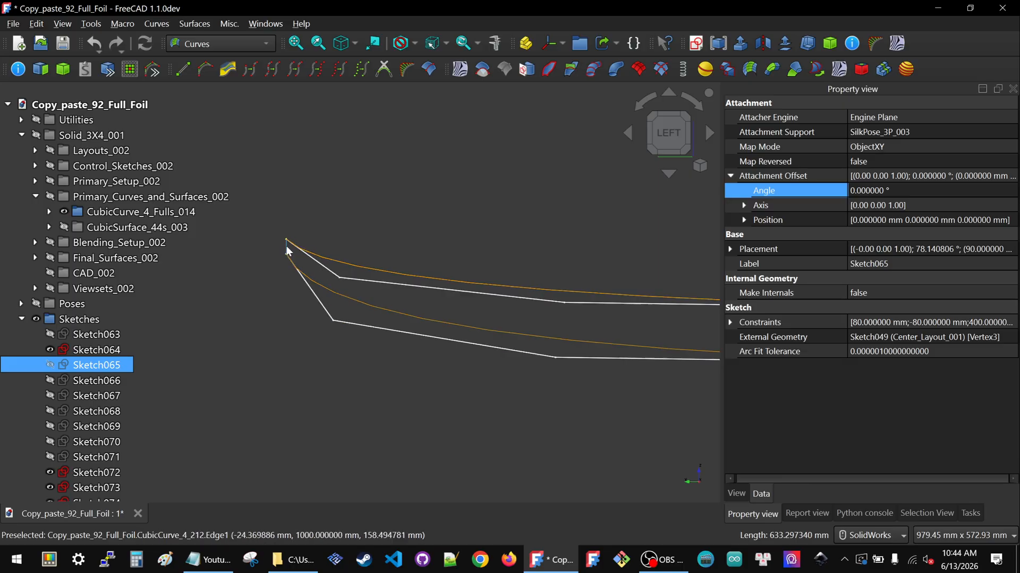
scroll(285, 264, "down", 5)
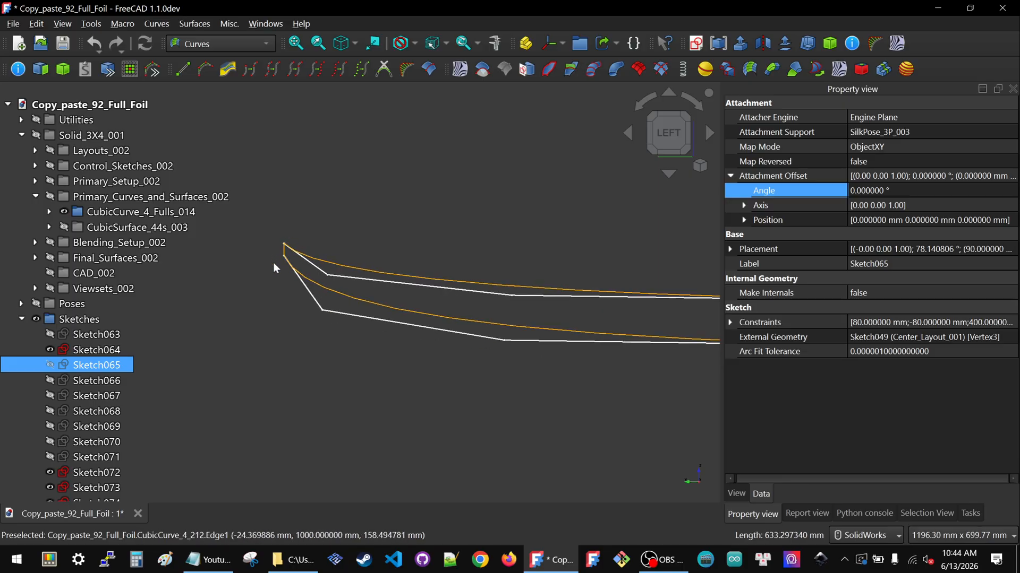
scroll(284, 266, "down", 3)
scroll(581, 261, "up", 6)
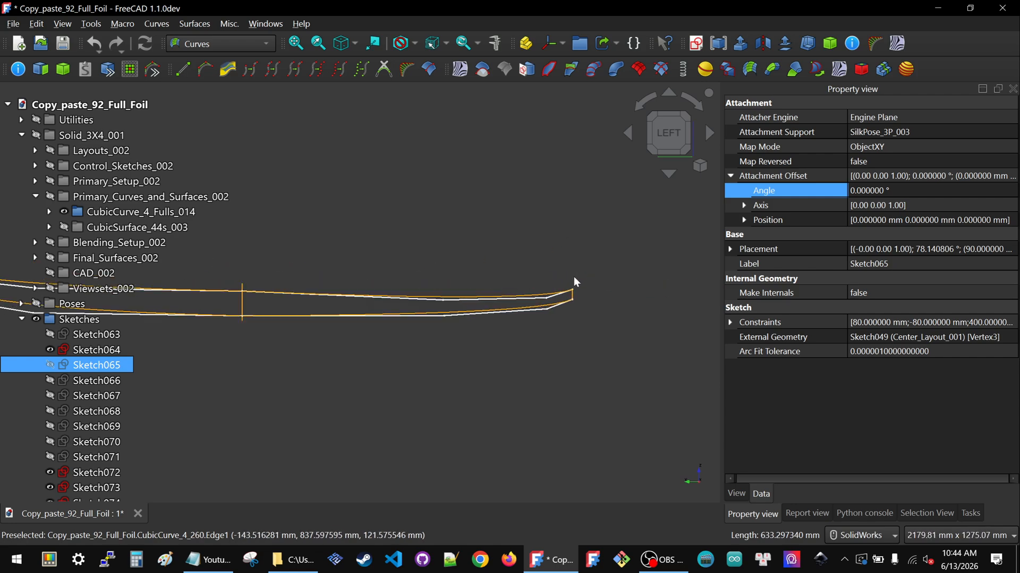
scroll(573, 293, "up", 5)
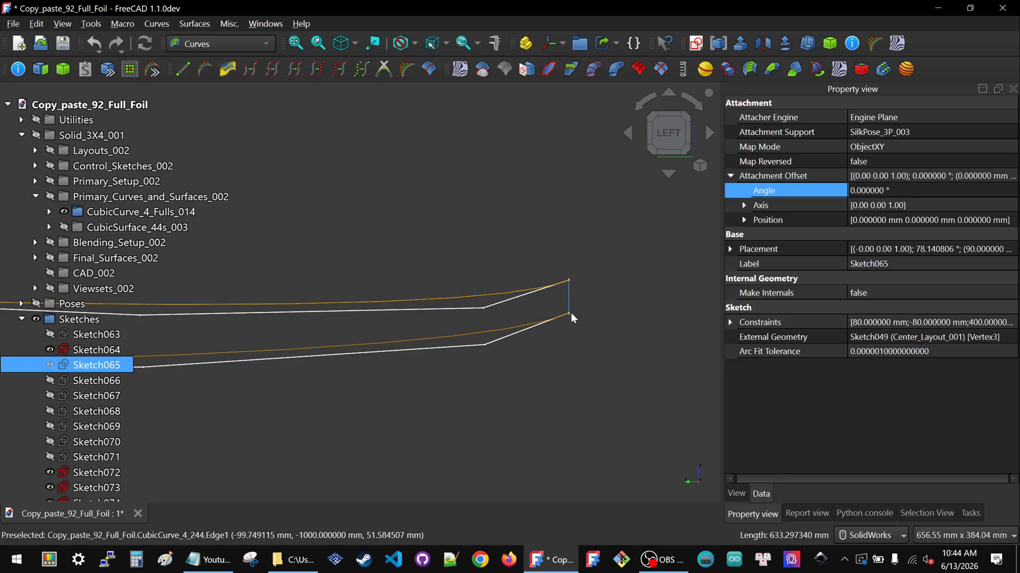
scroll(602, 304, "down", 10)
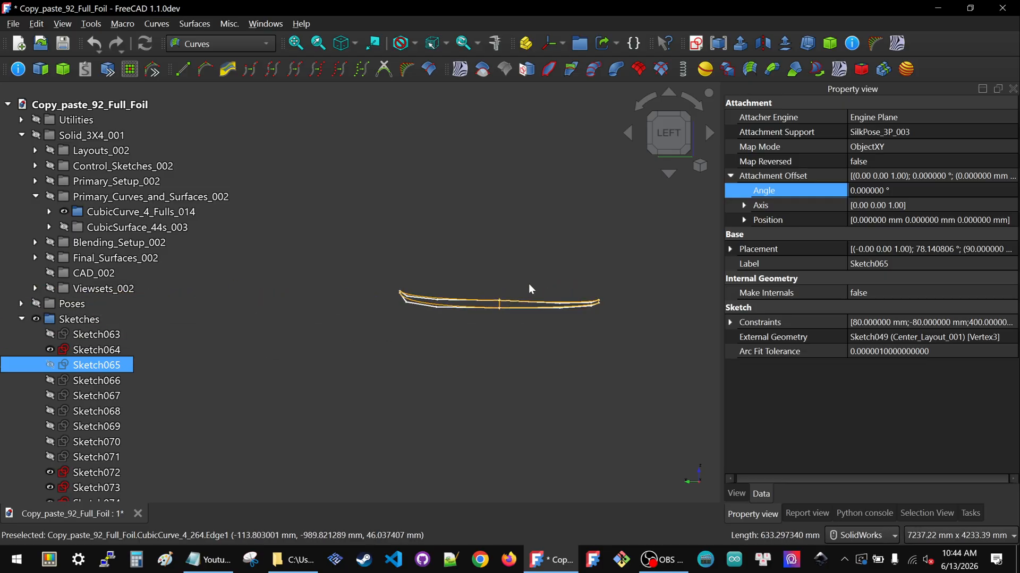
middle_click_drag(439, 354, 521, 373)
scroll(458, 371, "up", 10)
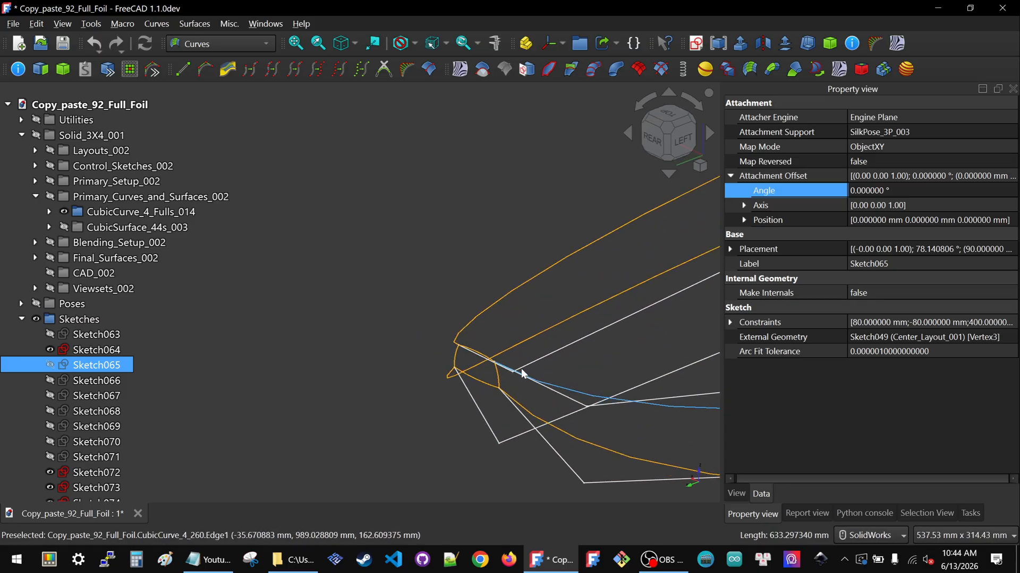
Expand Layouts_002 and hide CubicCurve_4_Fulls_014
left_click(36, 151)
left_click(95, 335)
key("space")
Hide the Sketches group
scroll(326, 307, "down", 4)
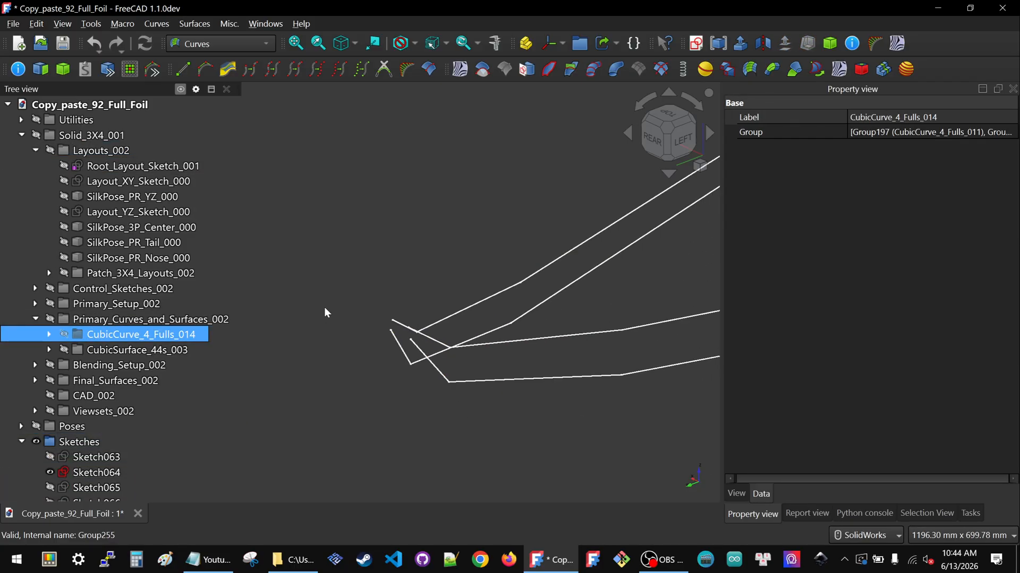
scroll(326, 311, "down", 1)
left_click(86, 440)
key("space")
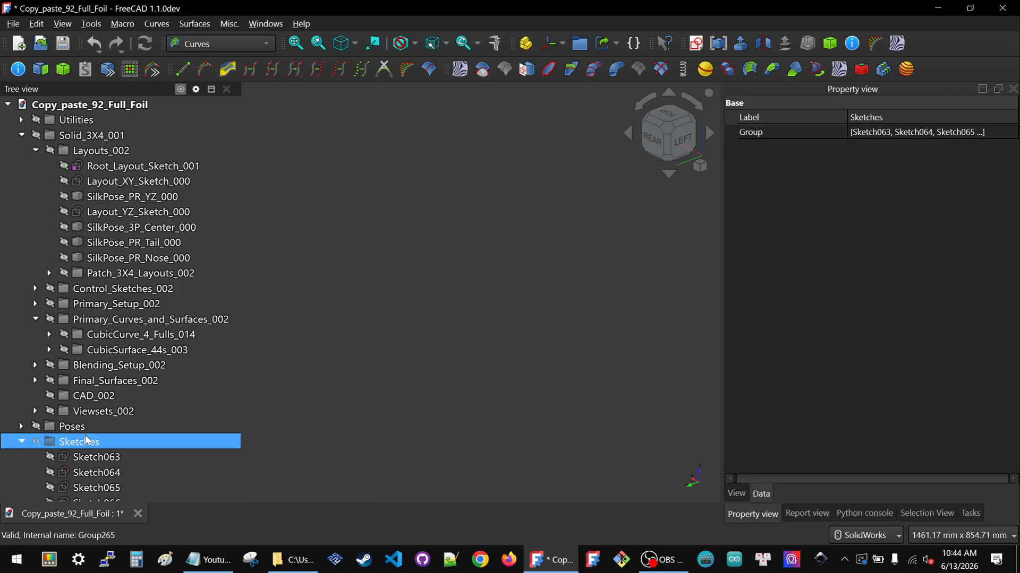
Show the Layouts_002 group and zoom out to view its layout sketches
left_click(89, 152)
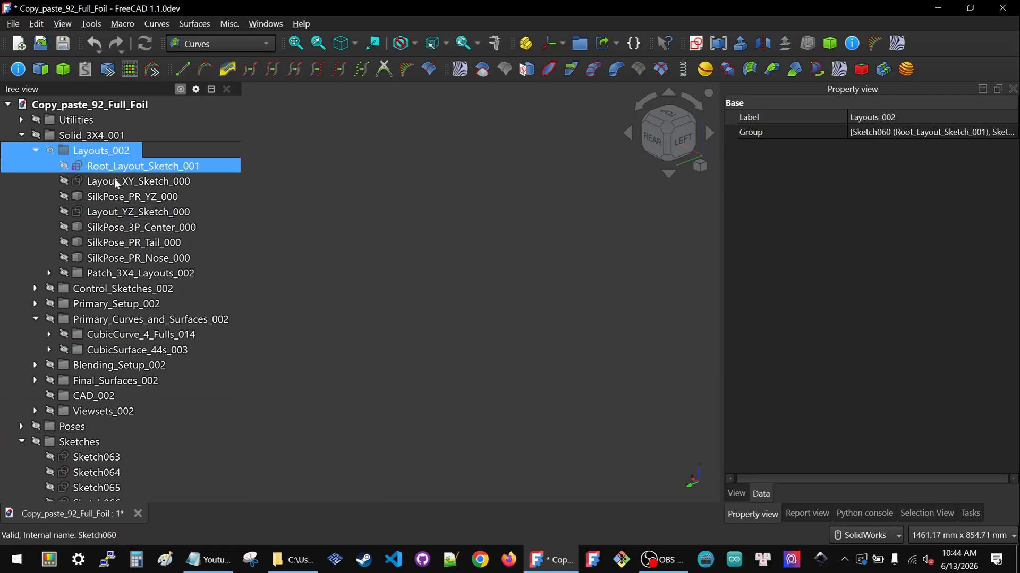
key("space")
scroll(410, 334, "down", 4)
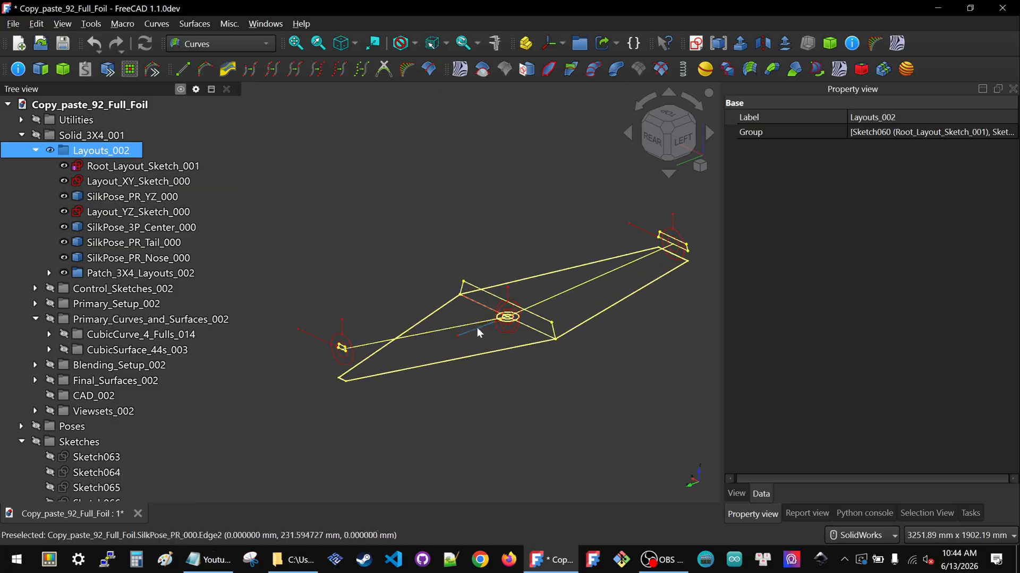
Select the nose layout sketch in the view and inspect its attachment offset axis from the left view
scroll(326, 340, "up", 2)
scroll(333, 328, "down", 1)
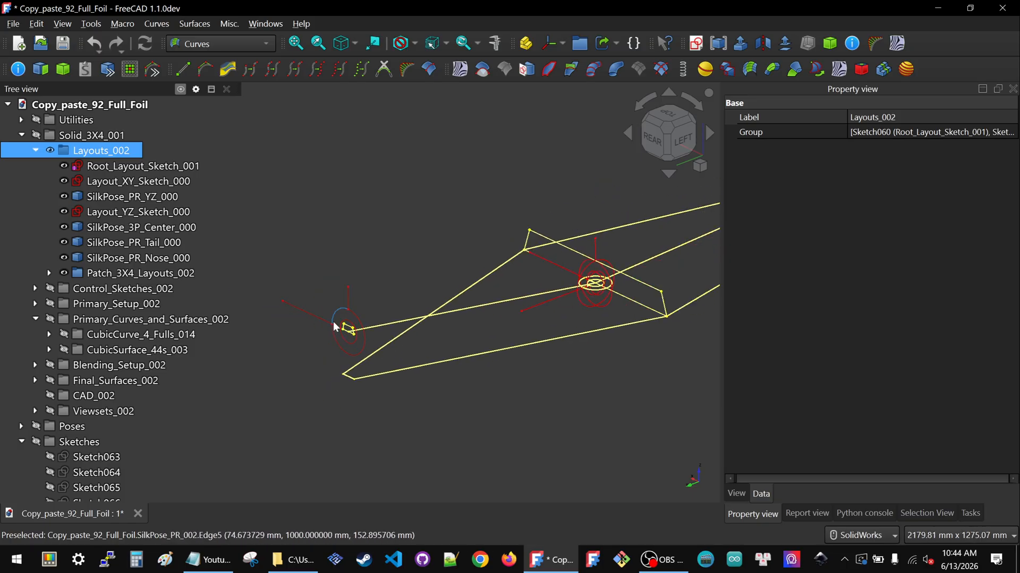
scroll(344, 319, "up", 3)
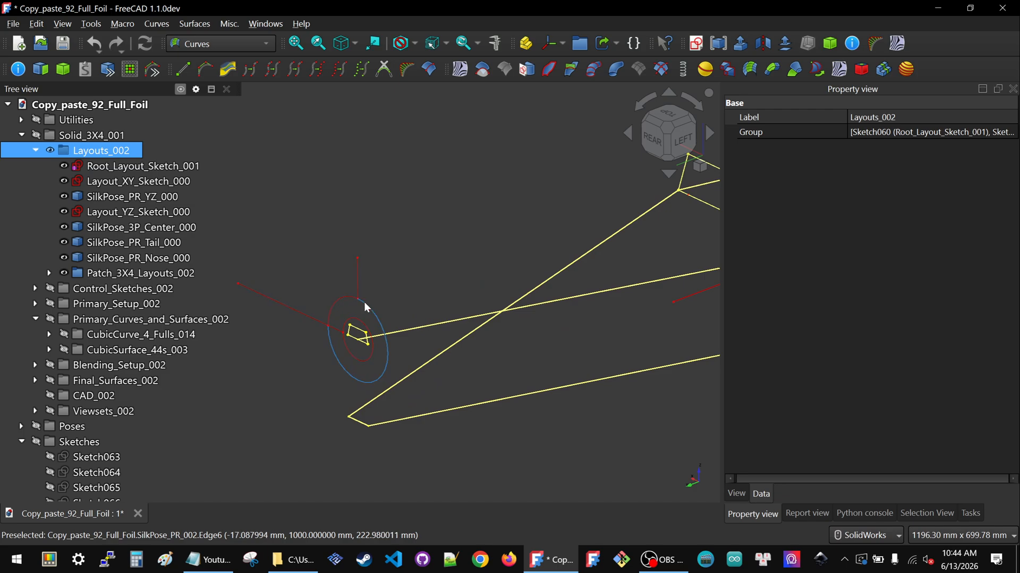
left_click(362, 334)
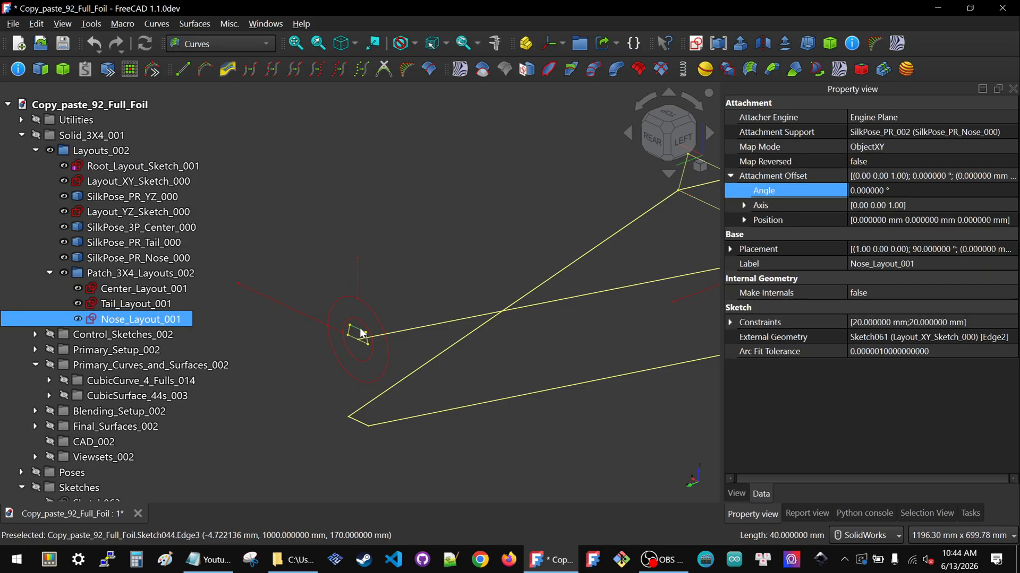
scroll(404, 332, "down", 1)
scroll(404, 332, "down", 2)
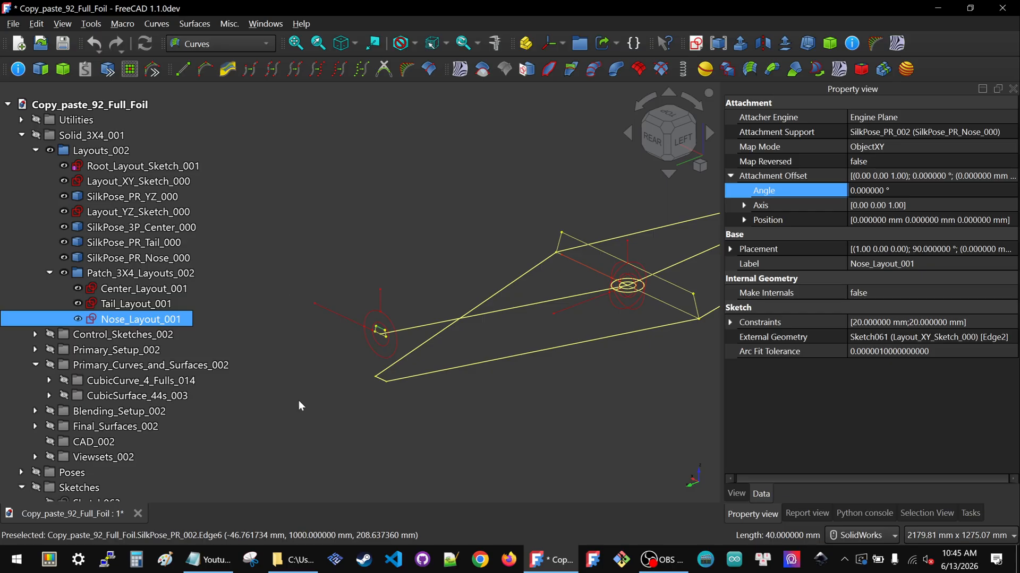
left_click(681, 139)
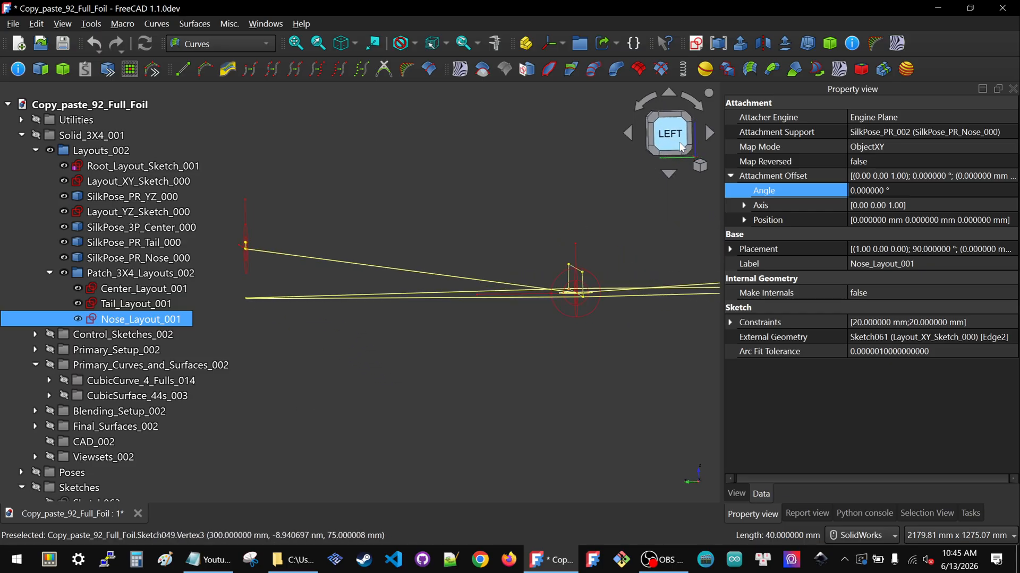
scroll(638, 270, "down", 1)
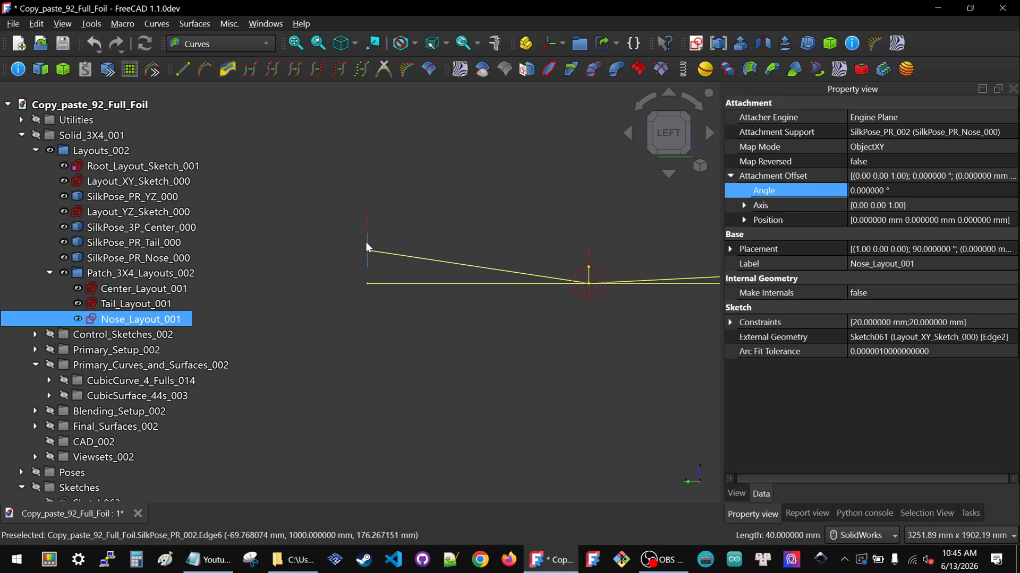
left_click(744, 205)
scroll(441, 299, "down", 2)
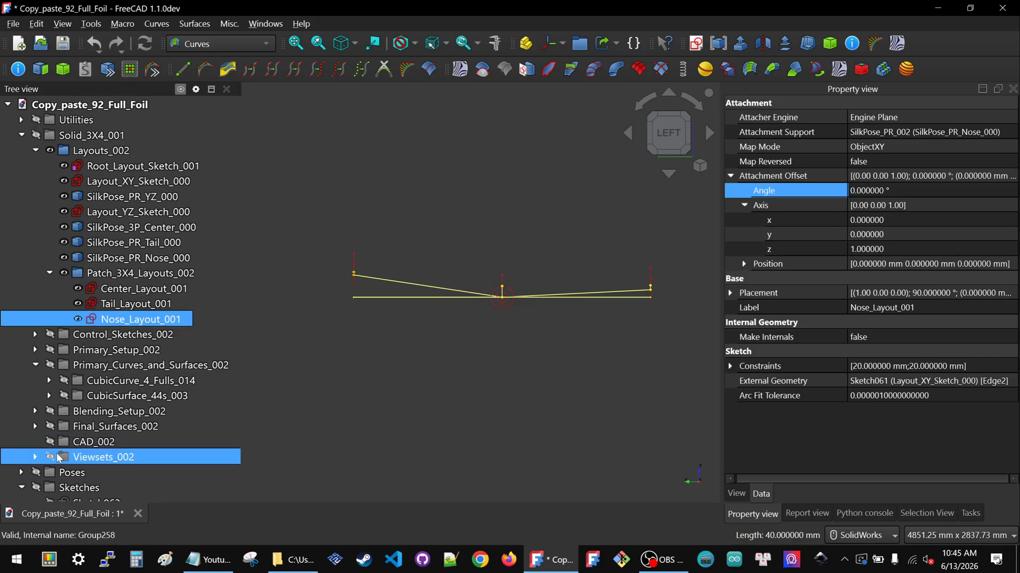
Expand Final_Surfaces_002 and its three subgroups, then select all the surfaces inside them
left_click(35, 426)
scroll(76, 409, "down", 7)
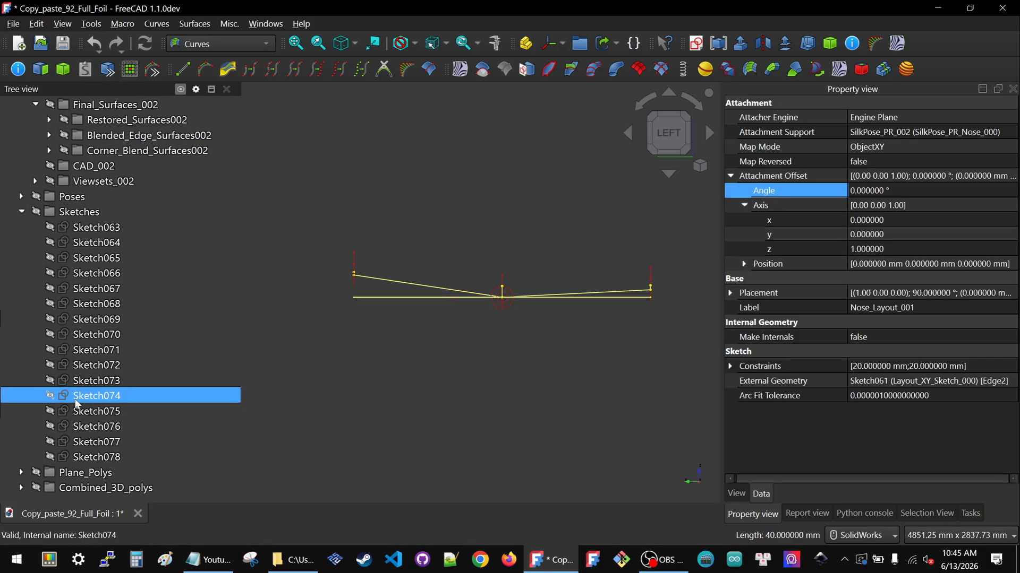
left_click(49, 151)
left_click(48, 136)
left_click(49, 119)
left_click(119, 139)
scroll(150, 272, "down", 9)
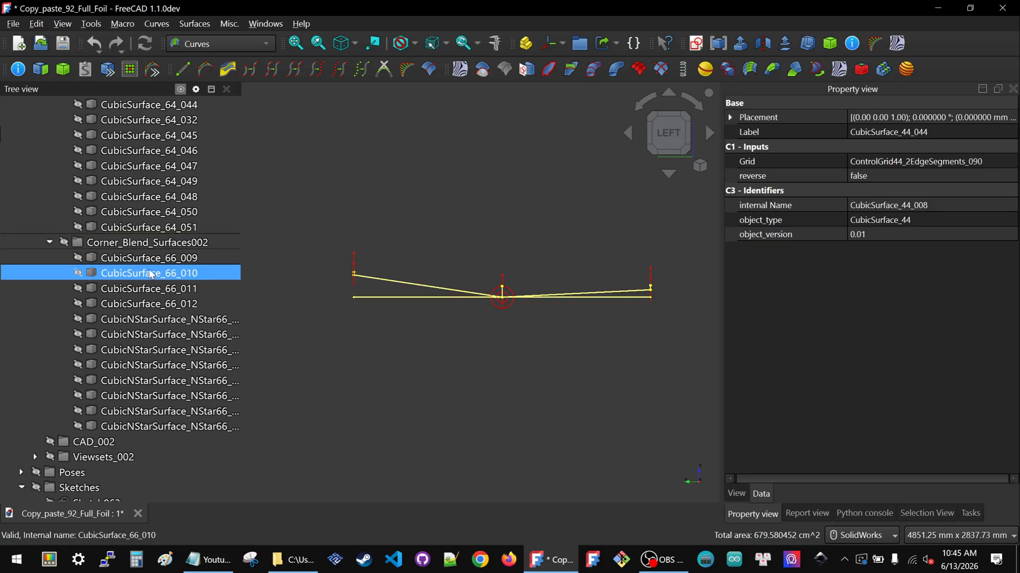
left_click(154, 426, "shift")
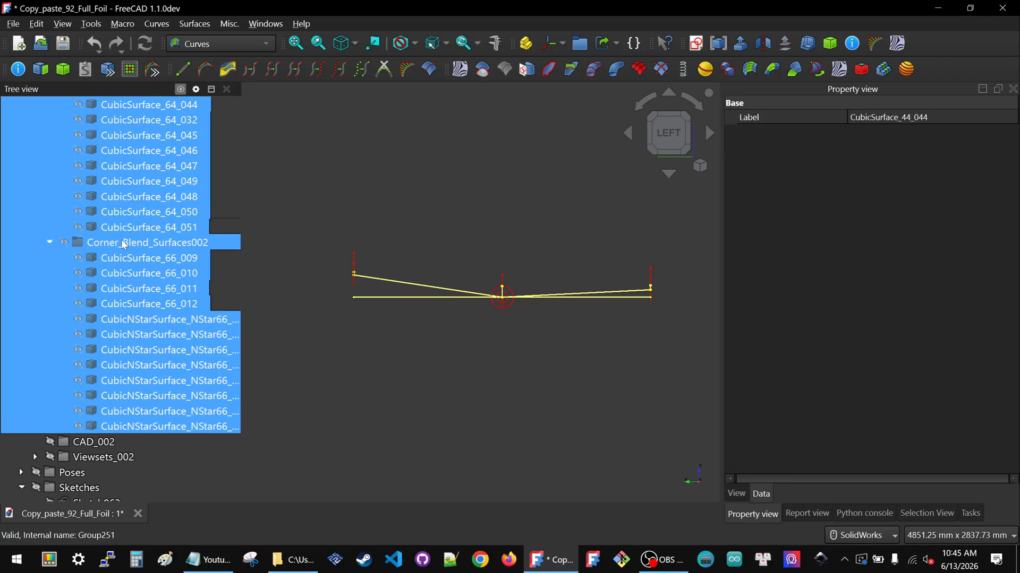
scroll(153, 260, "up", 8)
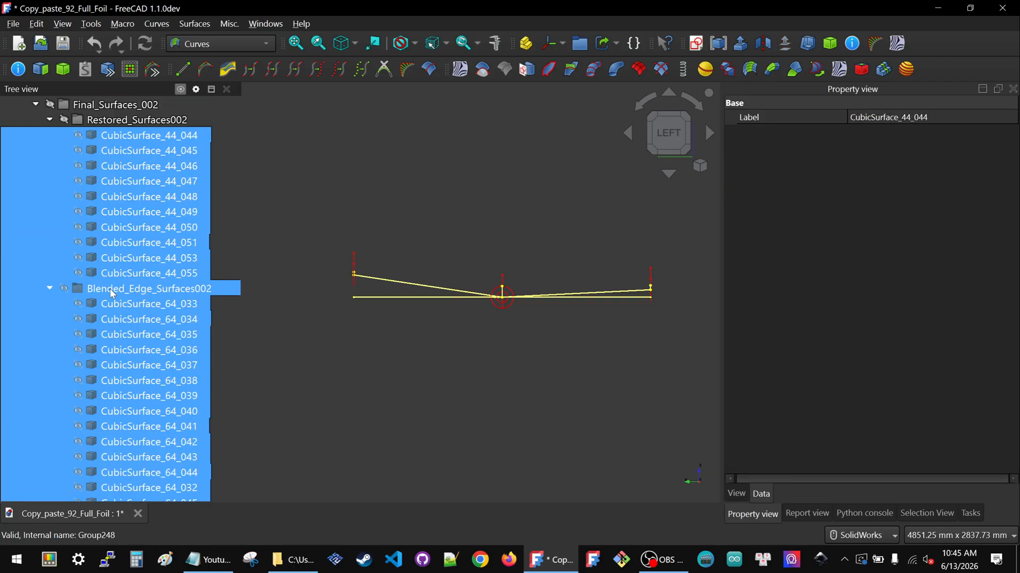
left_click(110, 289, "ctrl")
Set the selected surfaces' display deviation to 0.5 and angular deflection to 28°
left_click(736, 493)
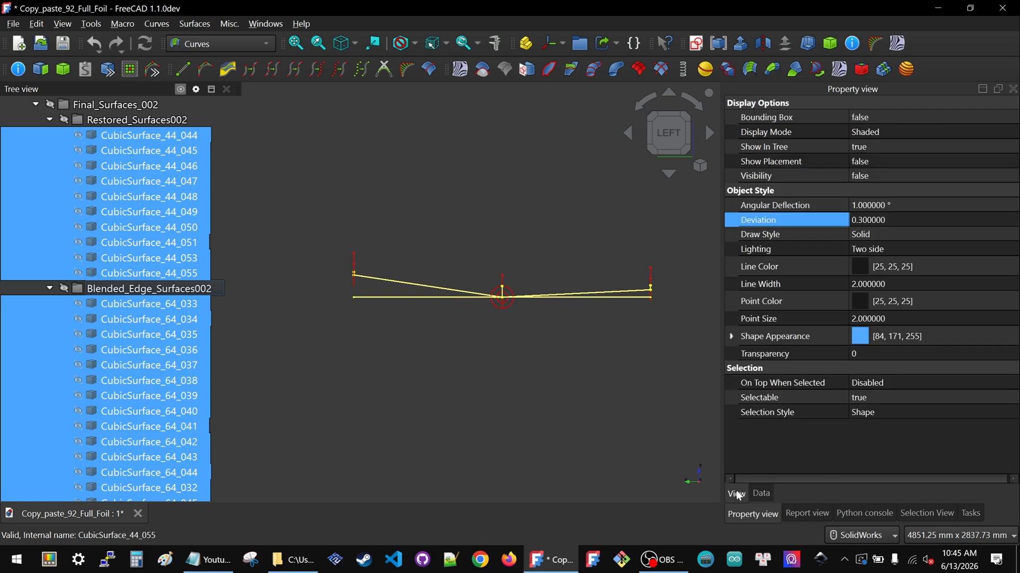
left_click(912, 220)
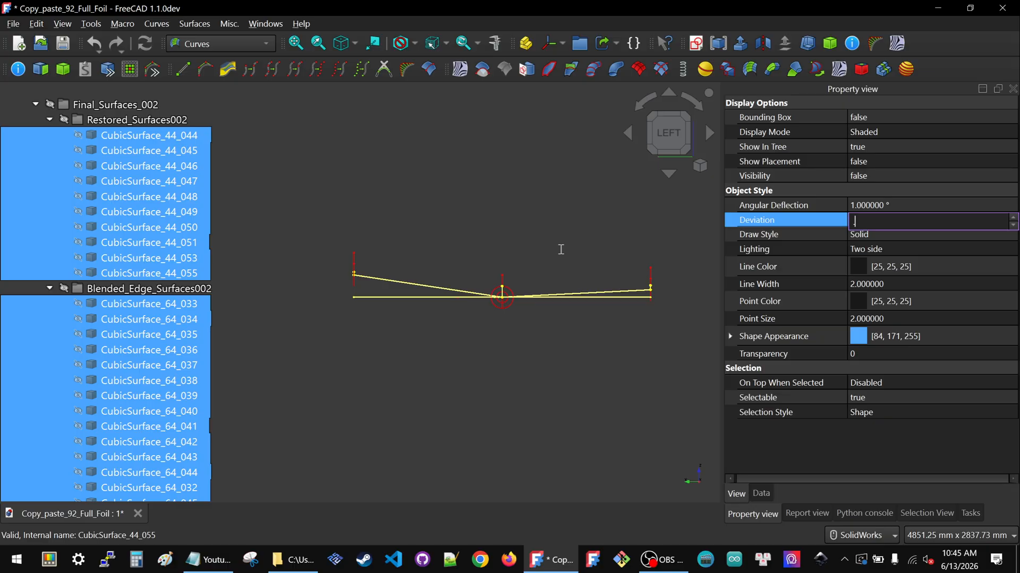
type("5")
key("Return")
left_click(928, 206)
type("28")
key("Return")
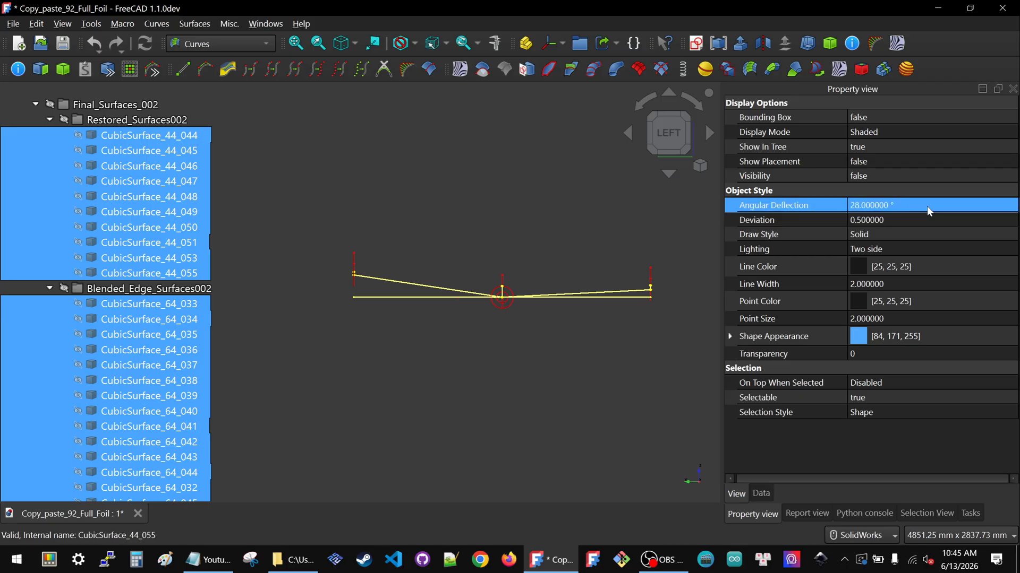
Collapse the Final_Surfaces_002 groups and show the Primary_Curves_and_Surfaces_002 group
left_click(380, 237)
scroll(62, 233, "up", 1)
left_click(50, 165)
left_click(49, 181)
left_click(50, 197)
scroll(153, 257, "up", 2)
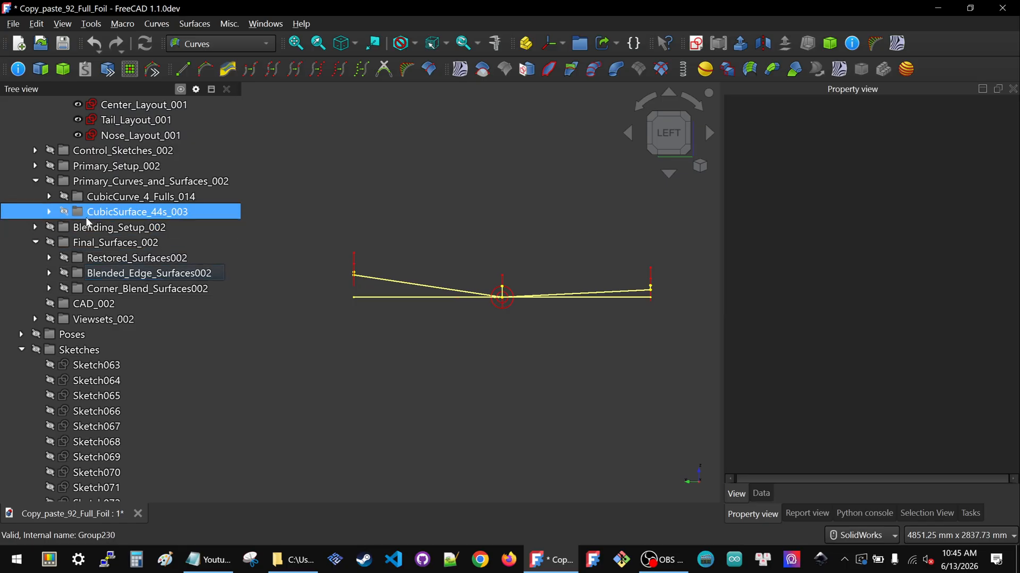
left_click(99, 242)
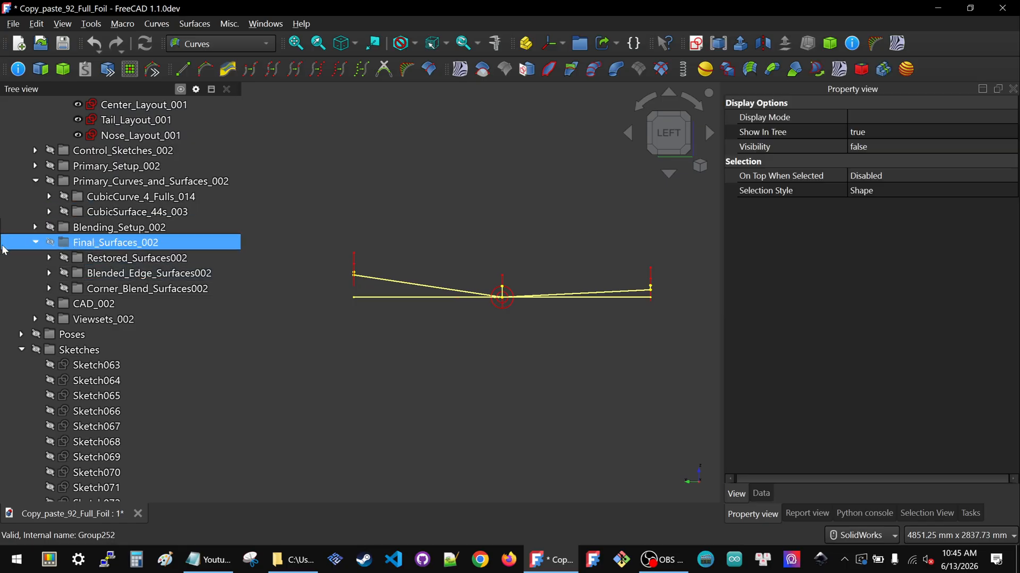
left_click(36, 242)
left_click(122, 181)
key("space")
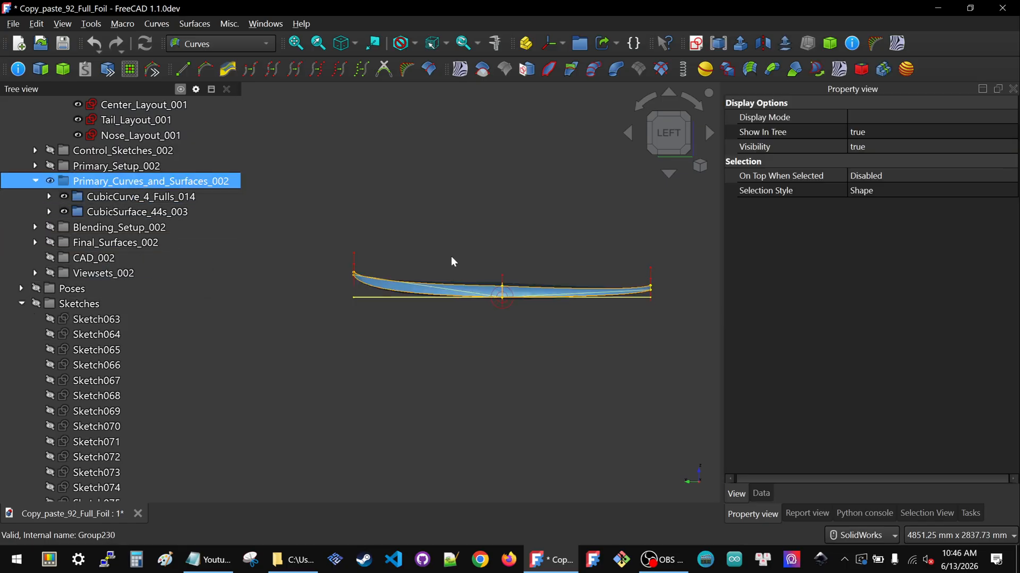
Set Nose_Layout_001's attachment offset axis to x = 1, z = 0 in the right view
scroll(159, 239, "up", 3)
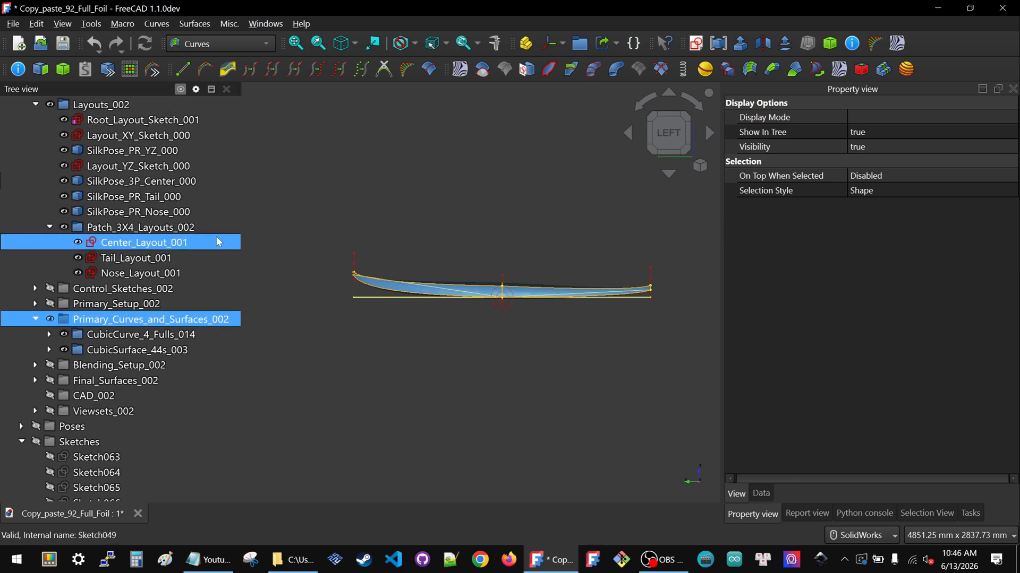
left_click(142, 274)
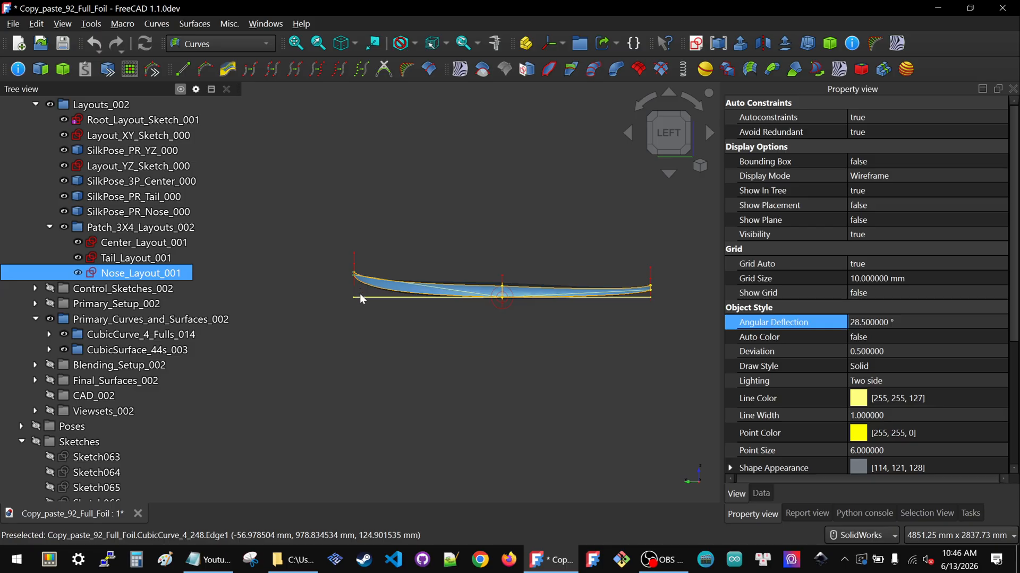
middle_click_drag(446, 316, 697, 306)
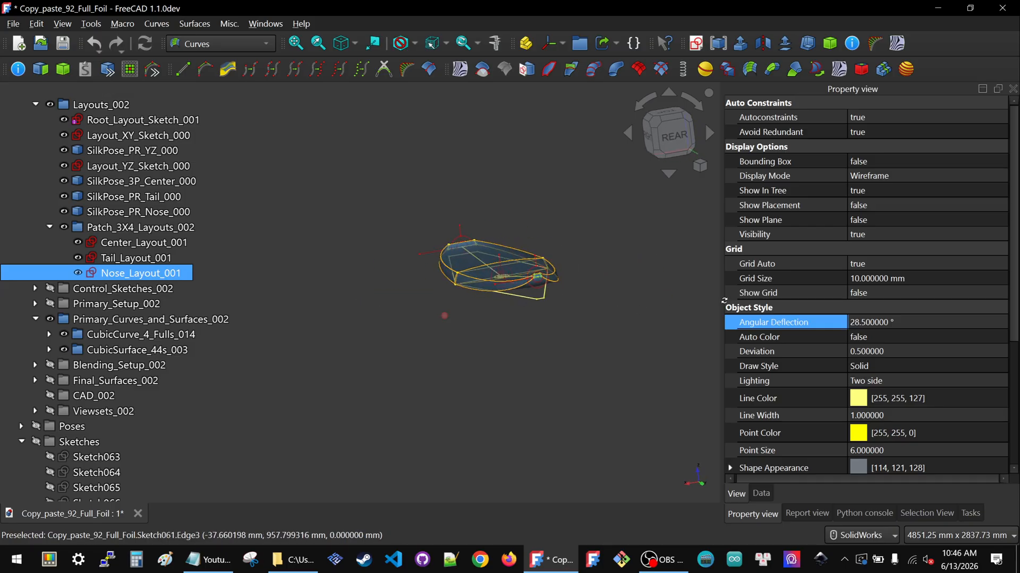
left_click(660, 146)
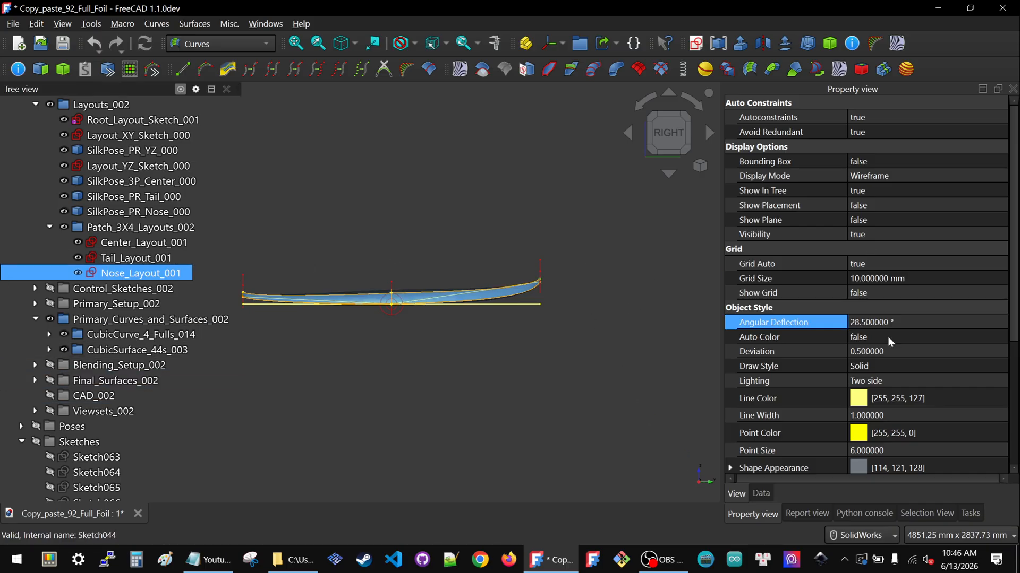
left_click(762, 494)
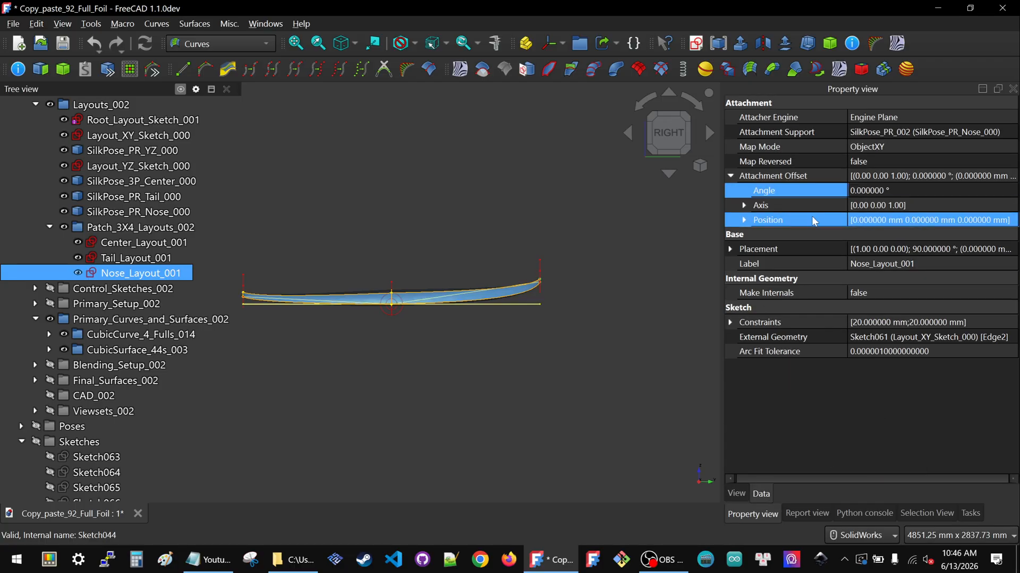
left_click(744, 205)
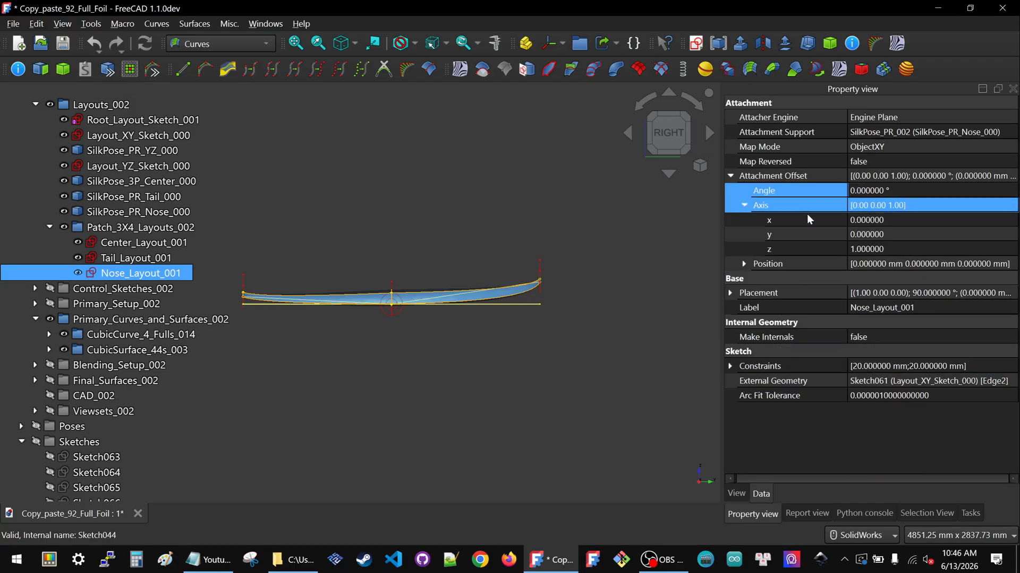
left_click(910, 256)
left_click(910, 255)
type("0")
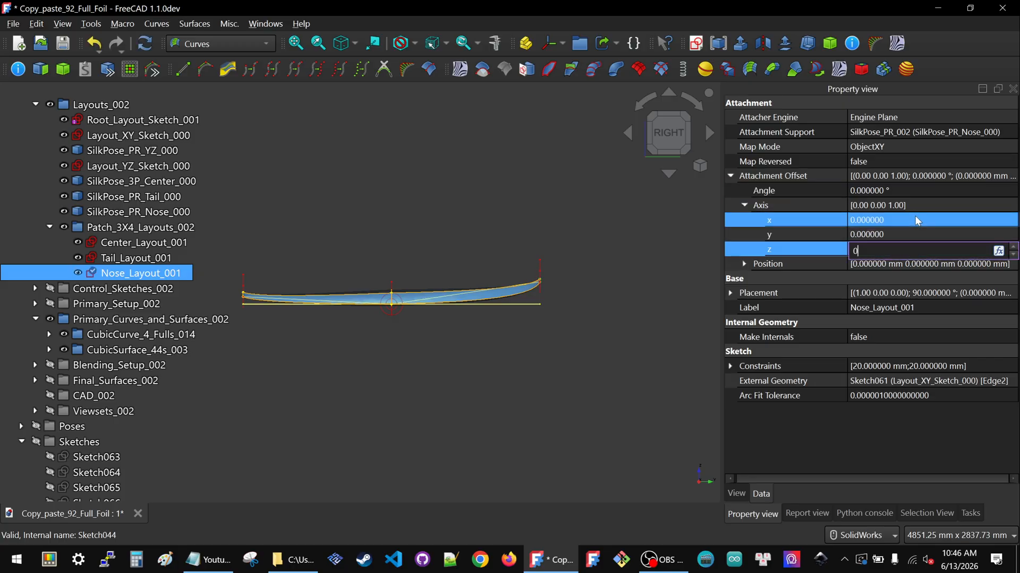
left_click(917, 221)
type("1")
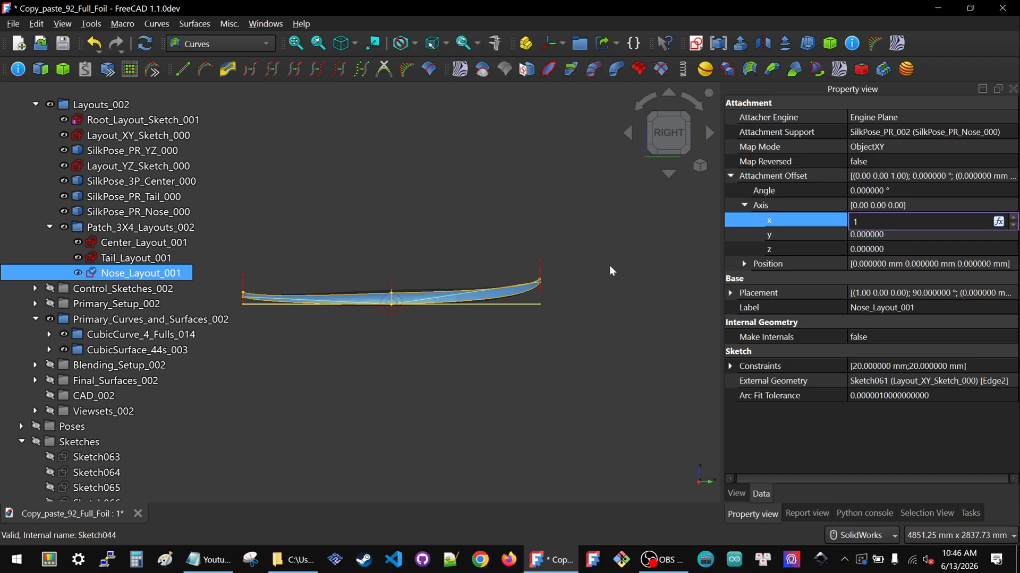
key("Return")
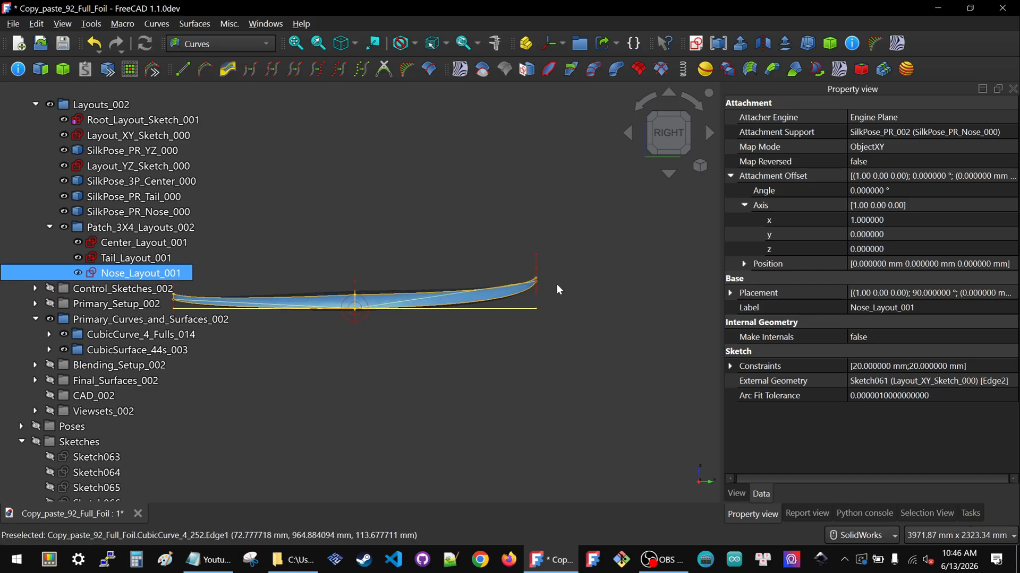
Set Nose_Layout_001's attachment offset angle to 45°
scroll(520, 275, "up", 3)
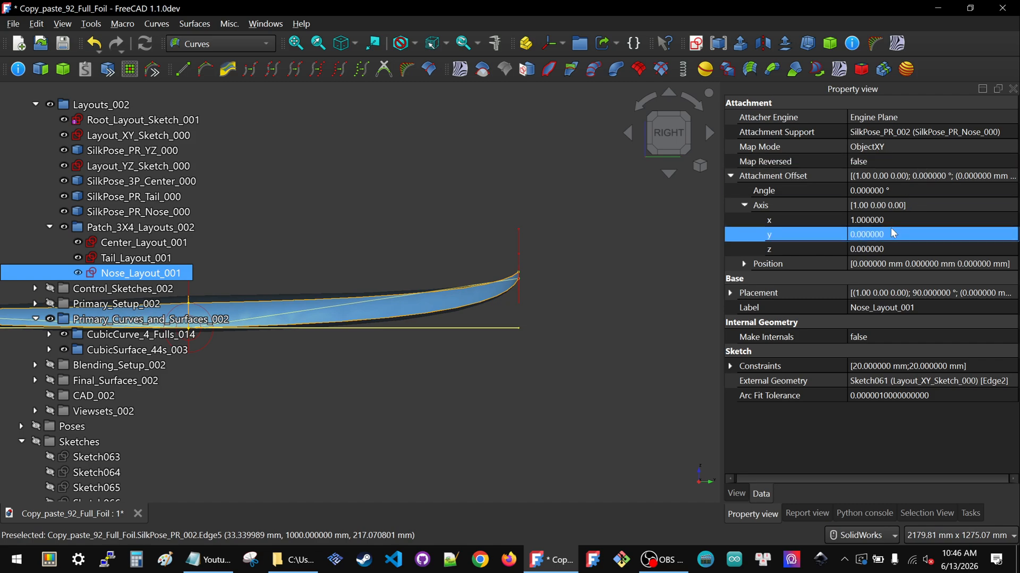
left_click(894, 190)
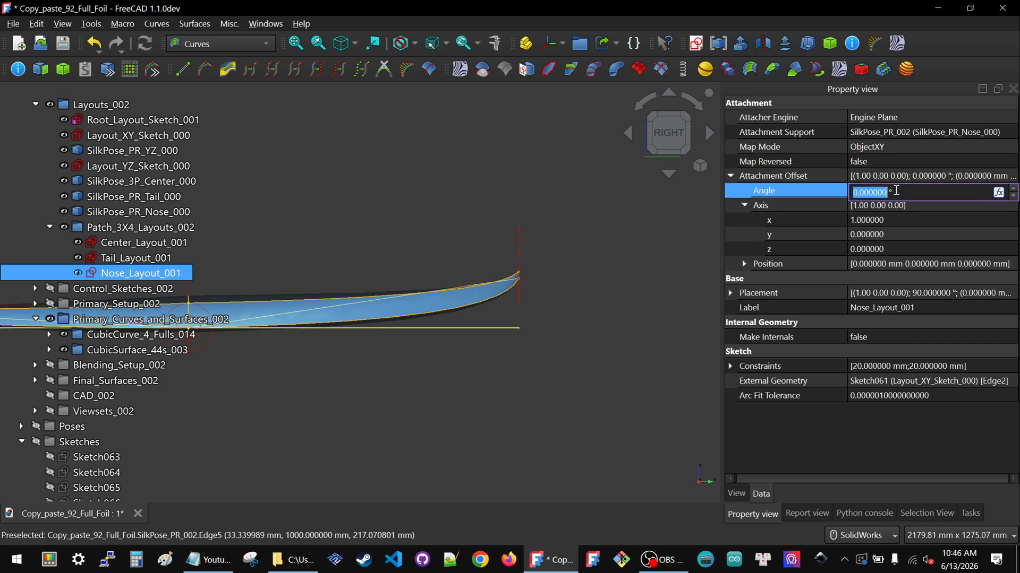
type("45")
key("Return")
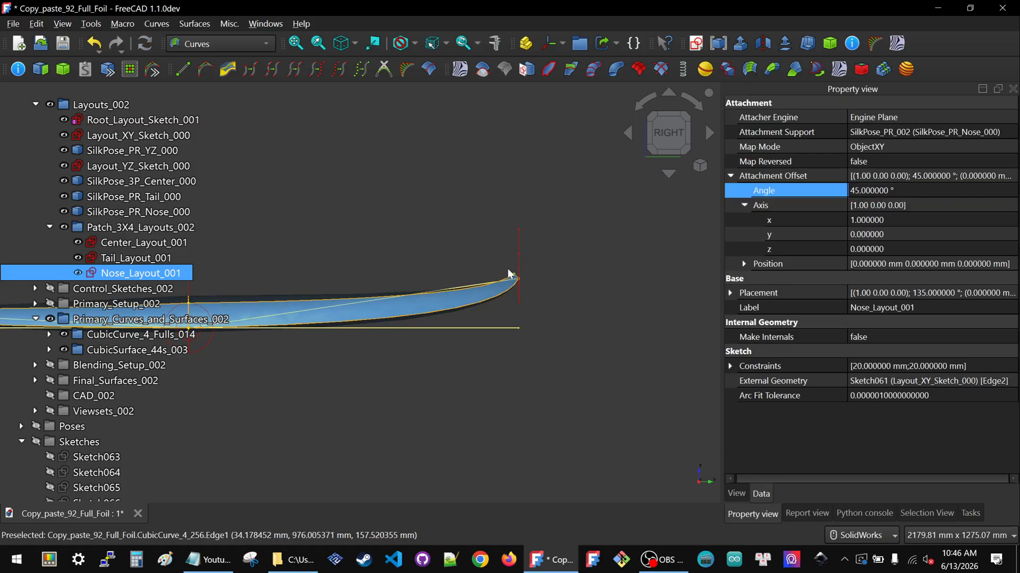
Select Tail_Layout_001 and set its attachment offset axis to x = 1, y = 0, z = 0
scroll(514, 283, "up", 5)
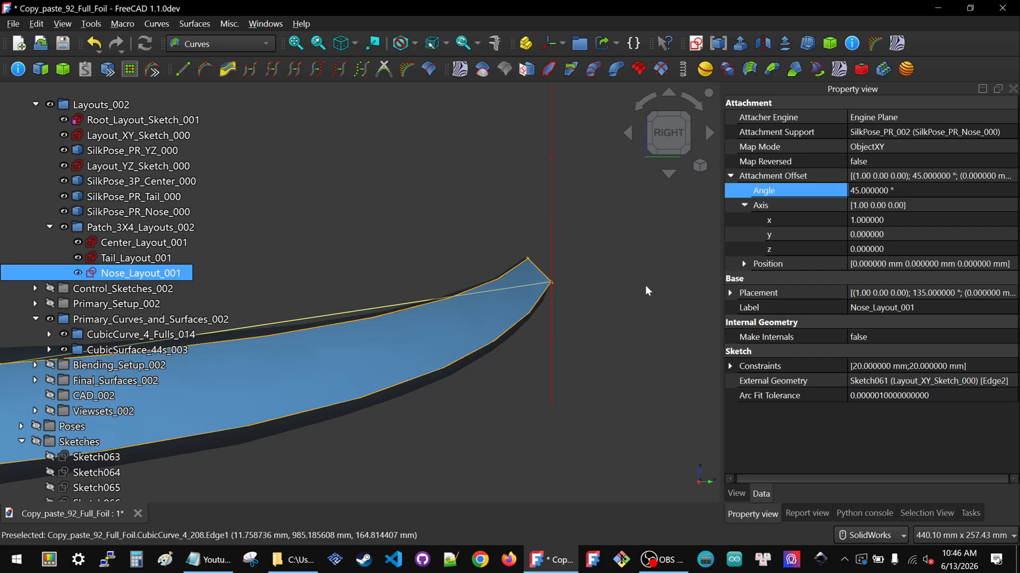
scroll(641, 287, "down", 10)
left_click(149, 257, "ctrl")
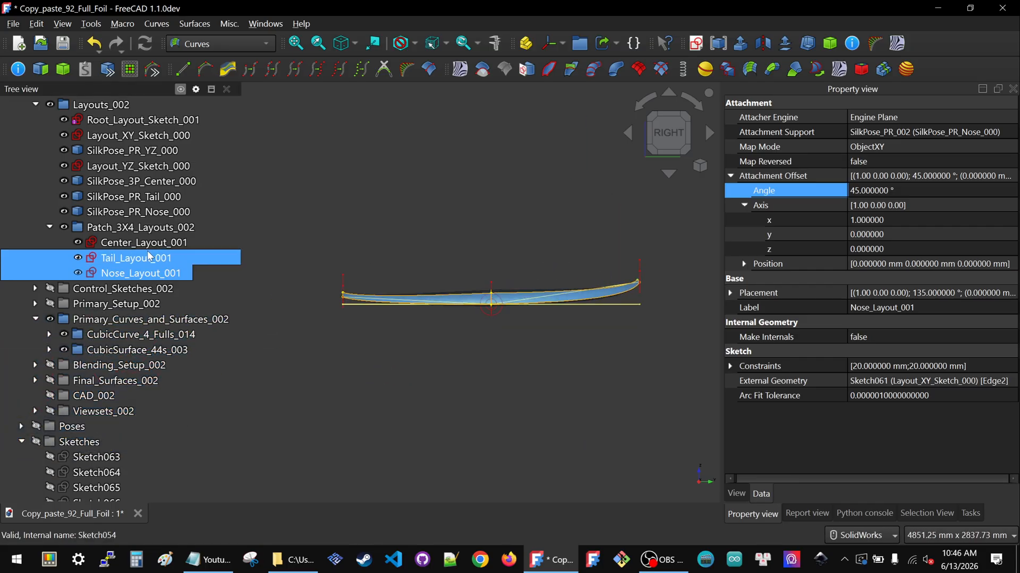
left_click(137, 259)
scroll(339, 307, "up", 6)
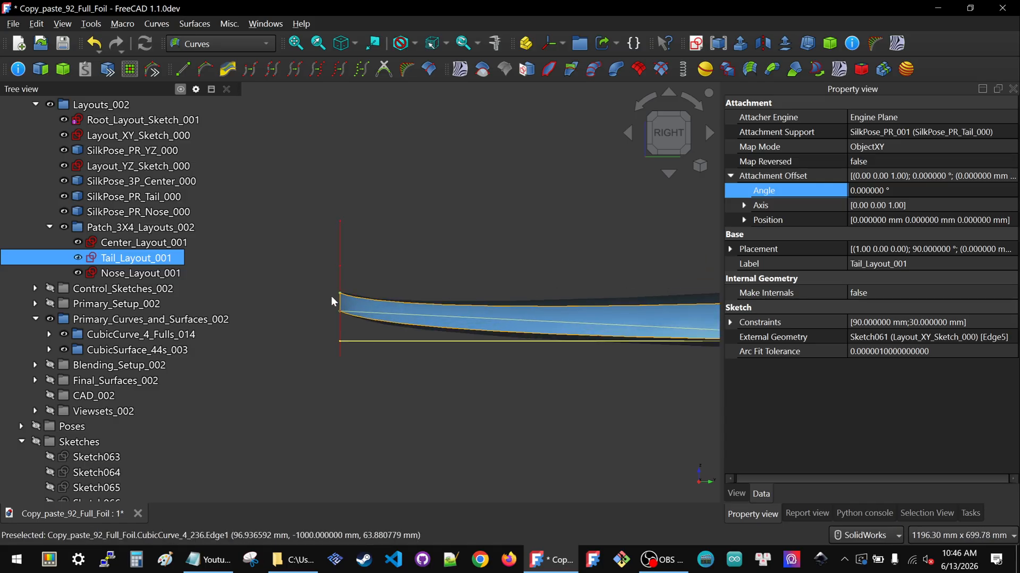
left_click(958, 190)
type("-1")
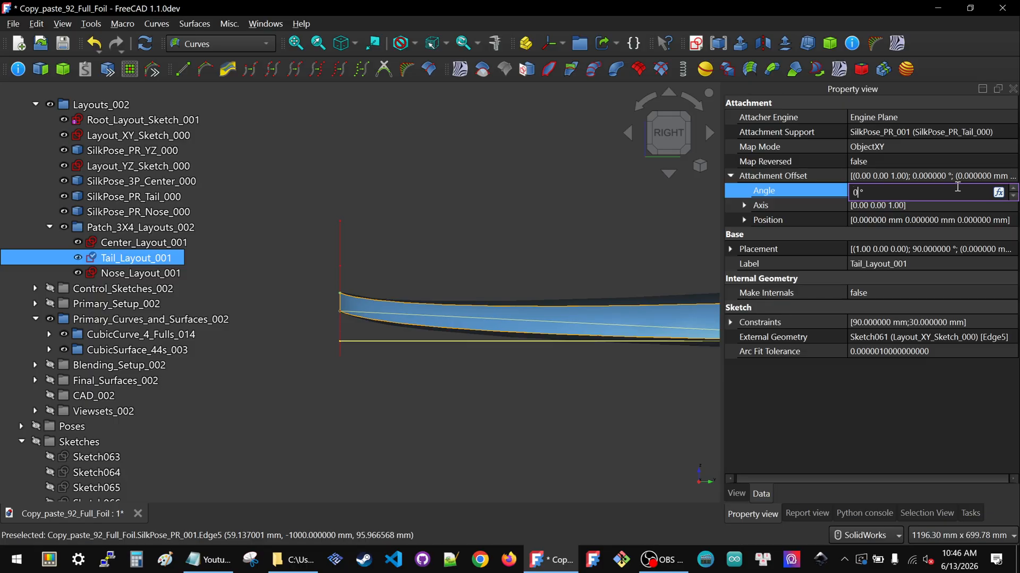
left_click(744, 206)
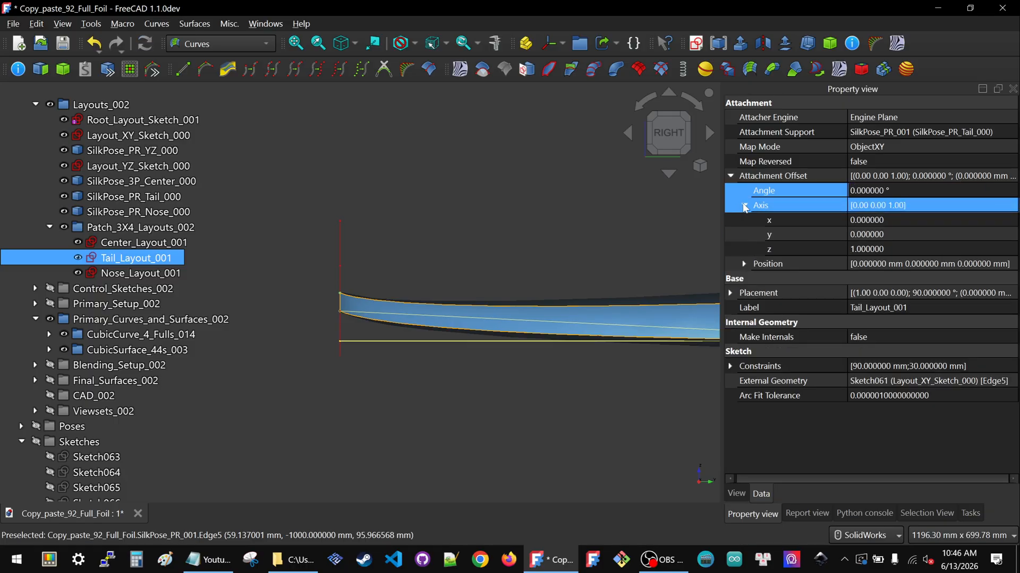
left_click(915, 235)
left_click(903, 248)
type("0")
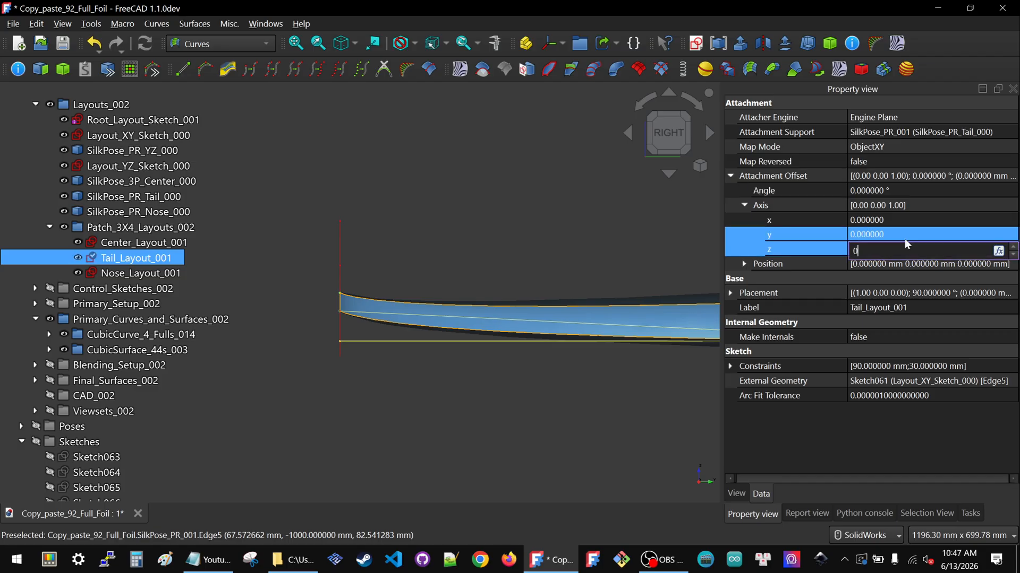
left_click(911, 218)
left_click(911, 217)
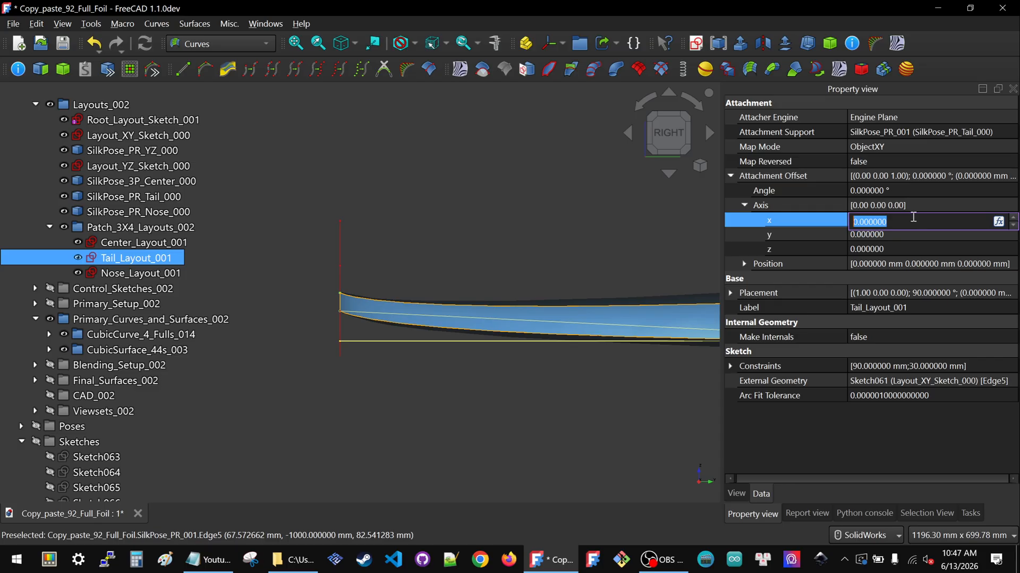
type("1")
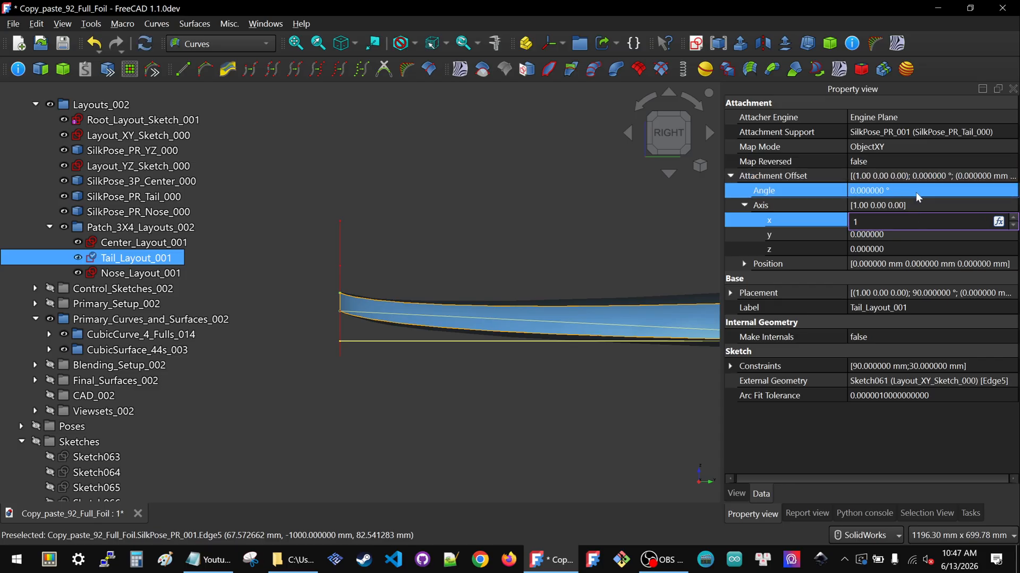
Set Tail_Layout_001's attachment offset angle to -15°
left_click(915, 192)
type("-")
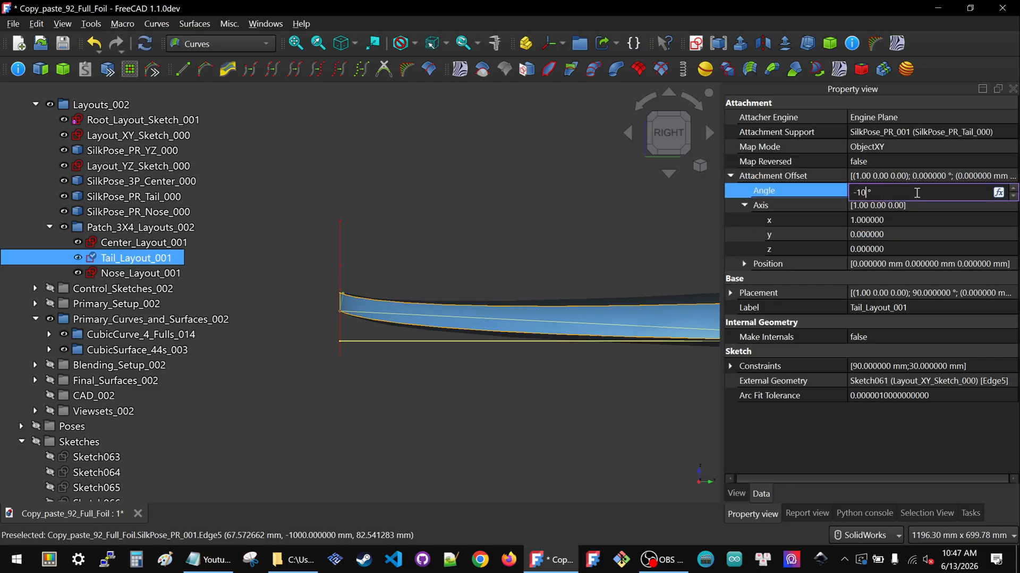
type("10")
scroll(353, 305, "up", 5)
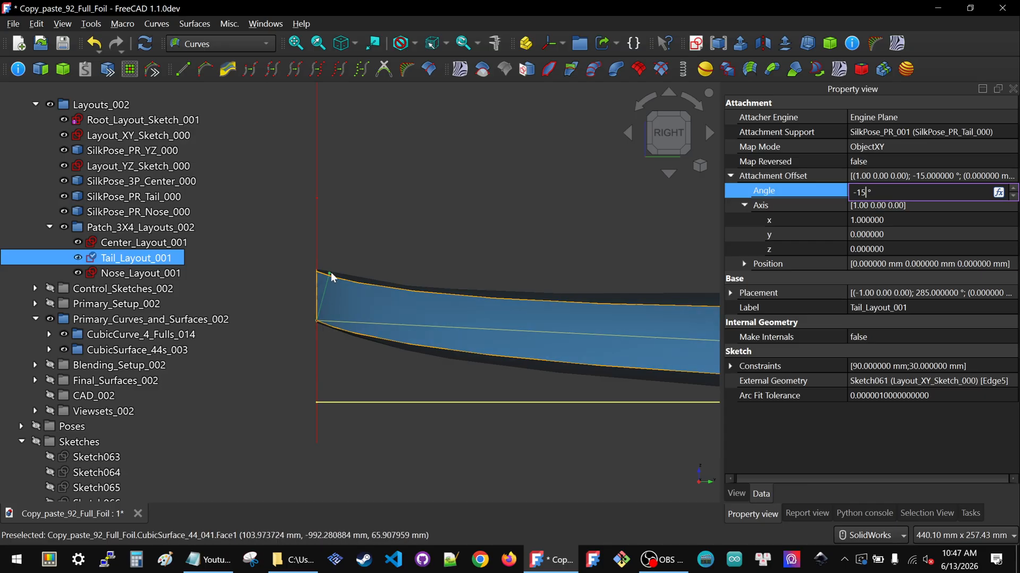
left_click(521, 209)
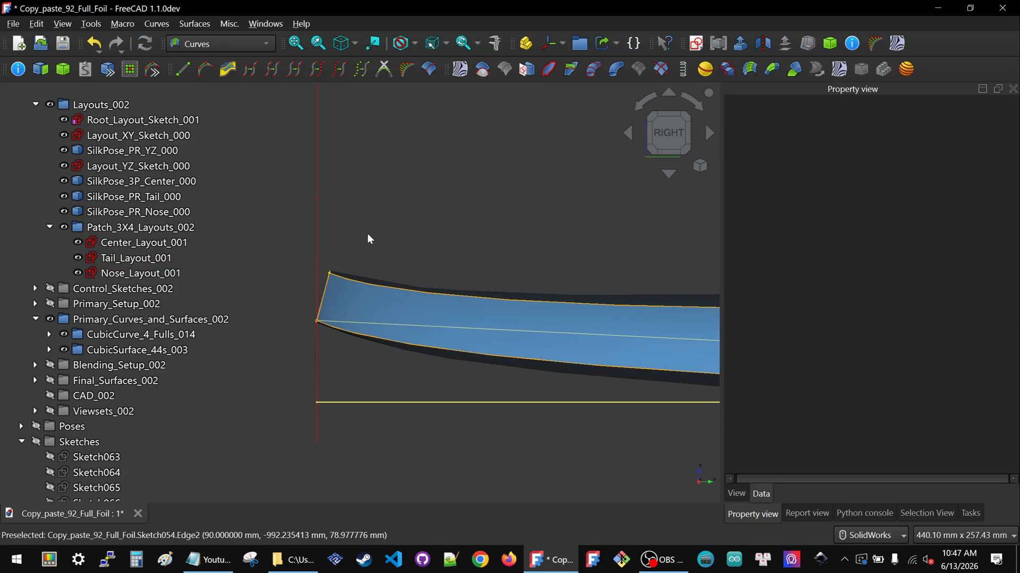
Edit the Center_Layout_001 sketch, set its vertical height dimension to 50 mm, and close the sketch
scroll(367, 239, "down", 3)
scroll(355, 247, "down", 3)
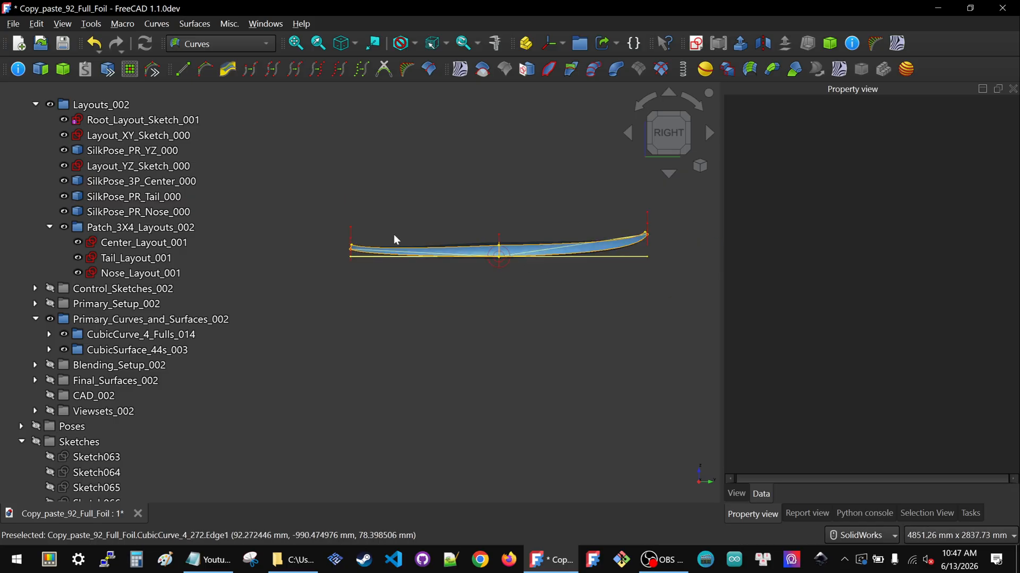
scroll(494, 229, "up", 3)
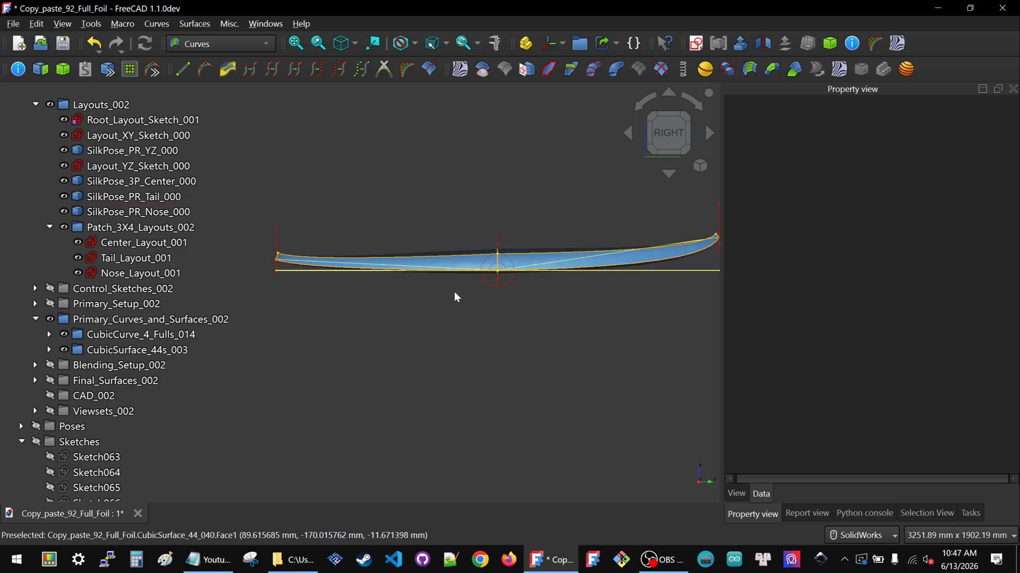
middle_click_drag(486, 271, 532, 294)
scroll(472, 239, "up", 5)
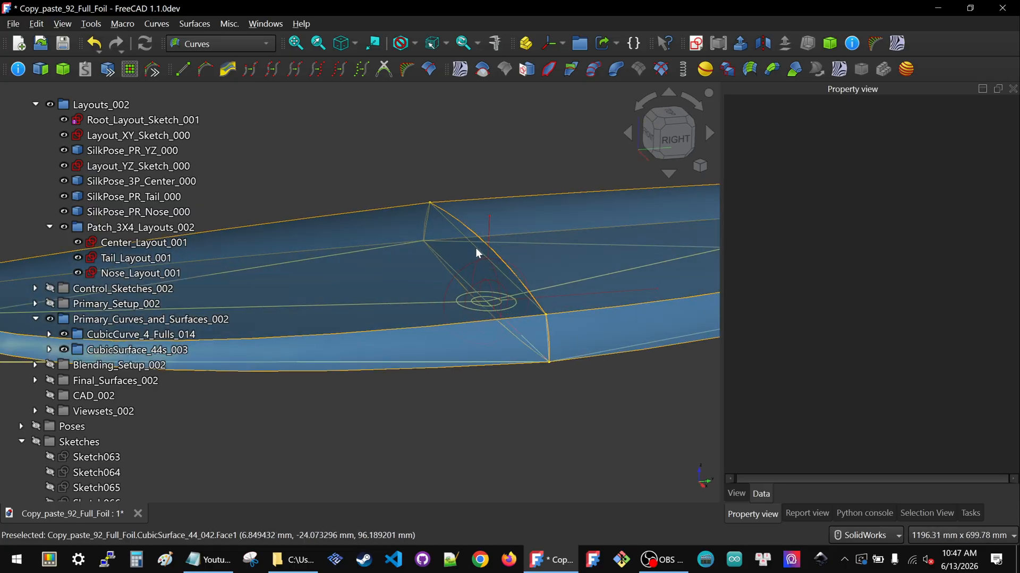
left_click(109, 261)
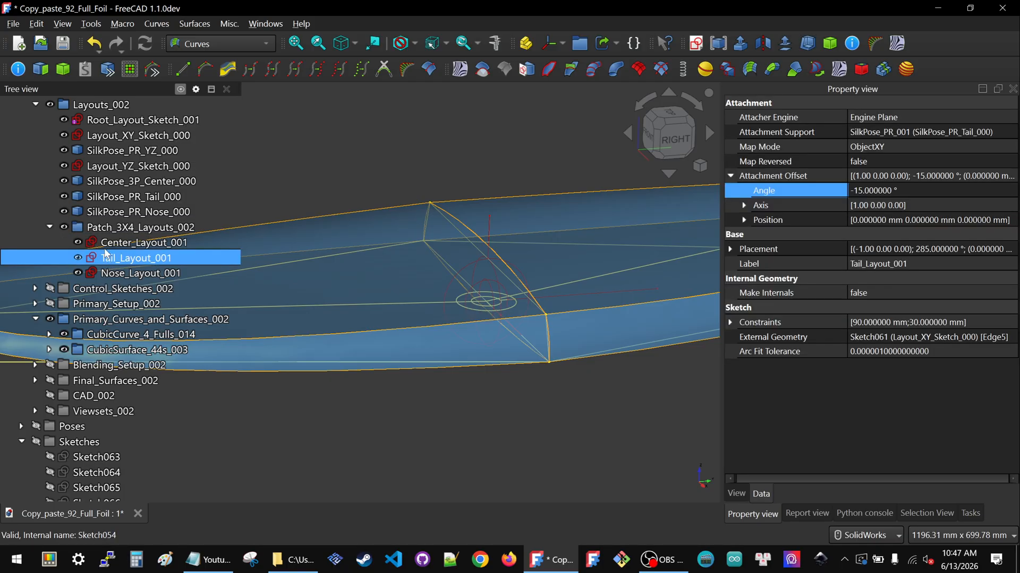
left_click(104, 243)
double_click(103, 242)
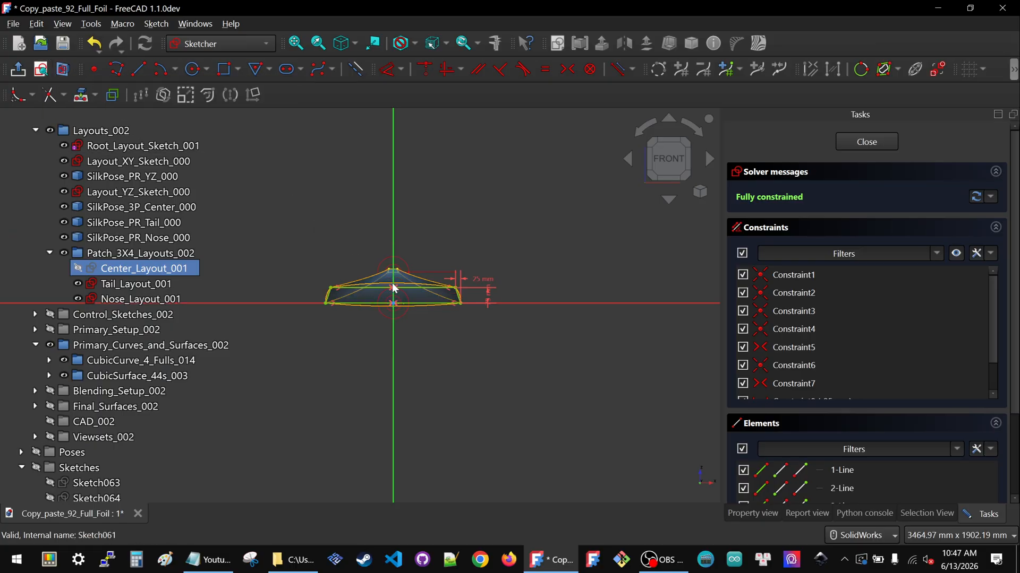
scroll(397, 288, "up", 4)
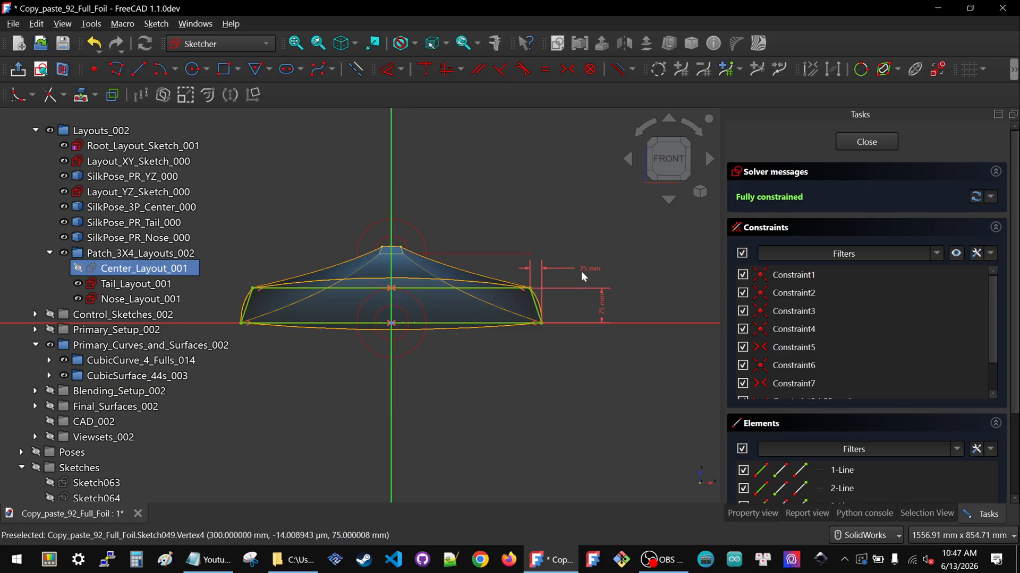
double_click(601, 305)
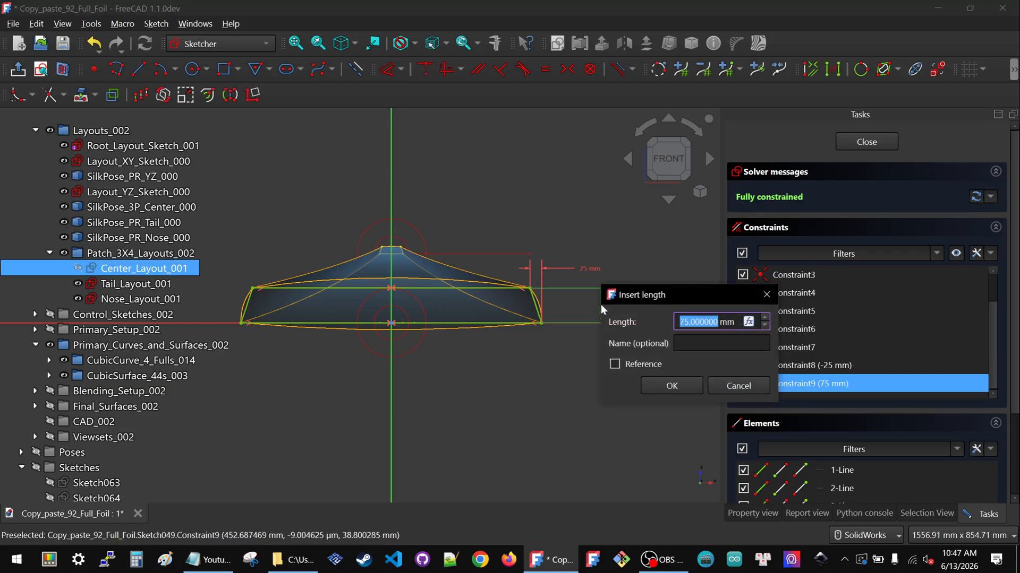
type("75")
key("Return")
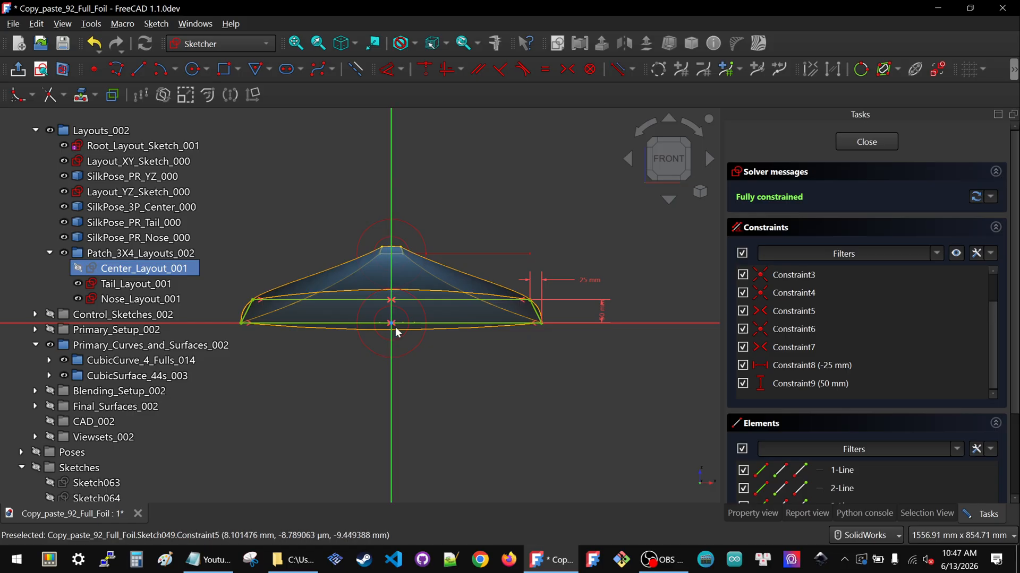
scroll(398, 333, "up", 1)
scroll(396, 329, "up", 3)
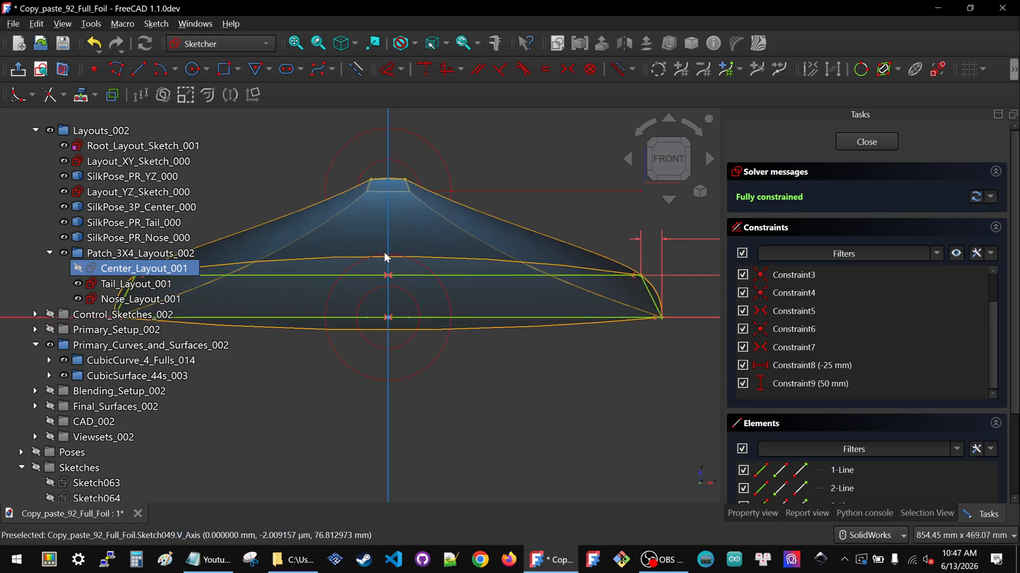
left_click(858, 142)
Select Control_Sketch_3L_039 in the model and switch to the Silk workbench
left_click(109, 289)
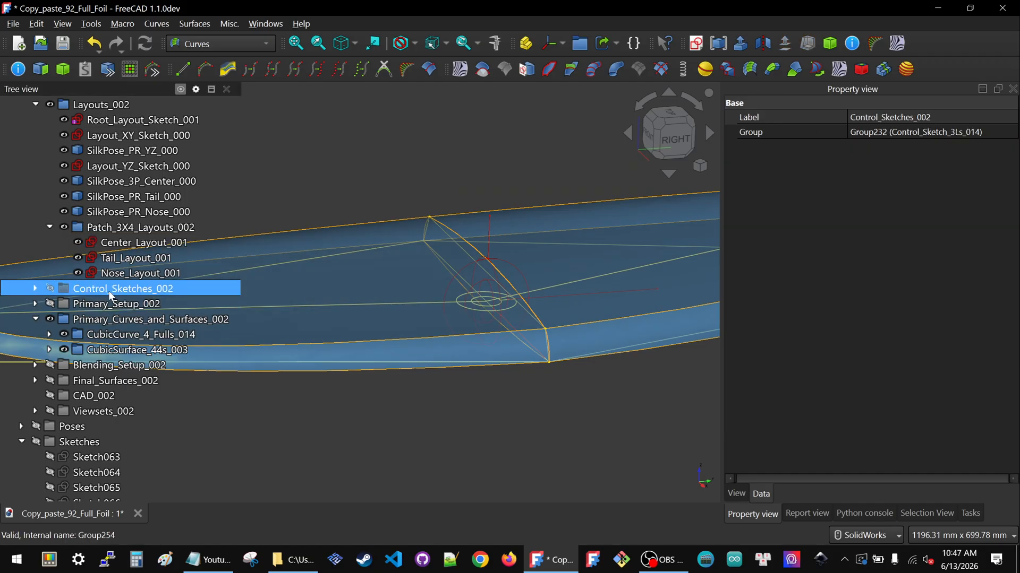
left_click(480, 247)
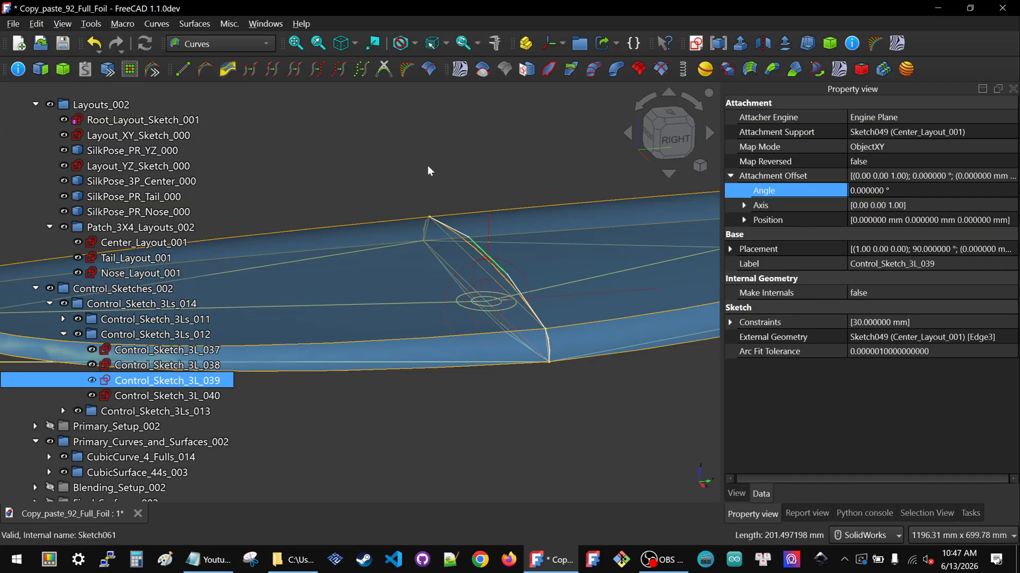
scroll(530, 353, "down", 3)
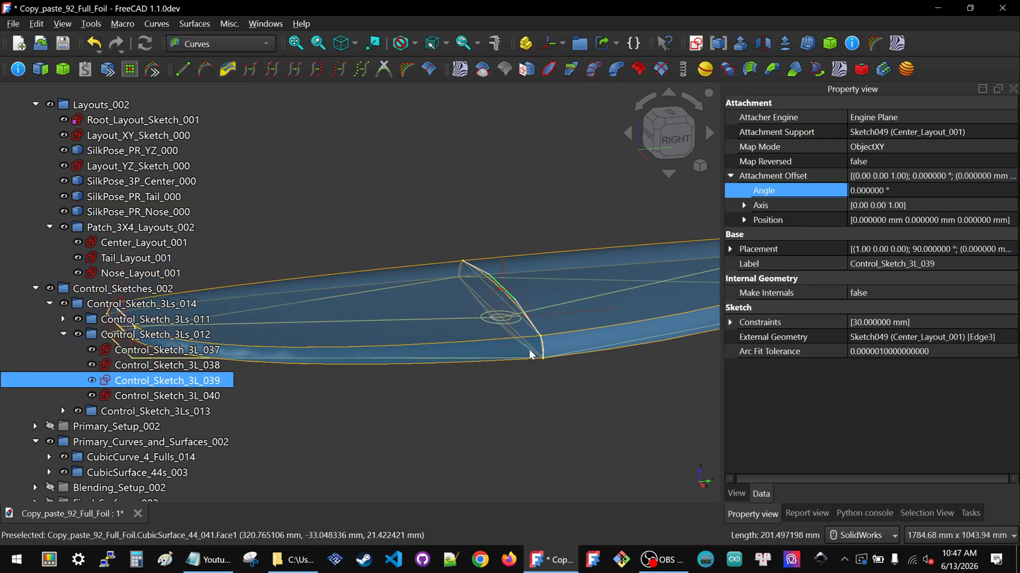
left_click(263, 42)
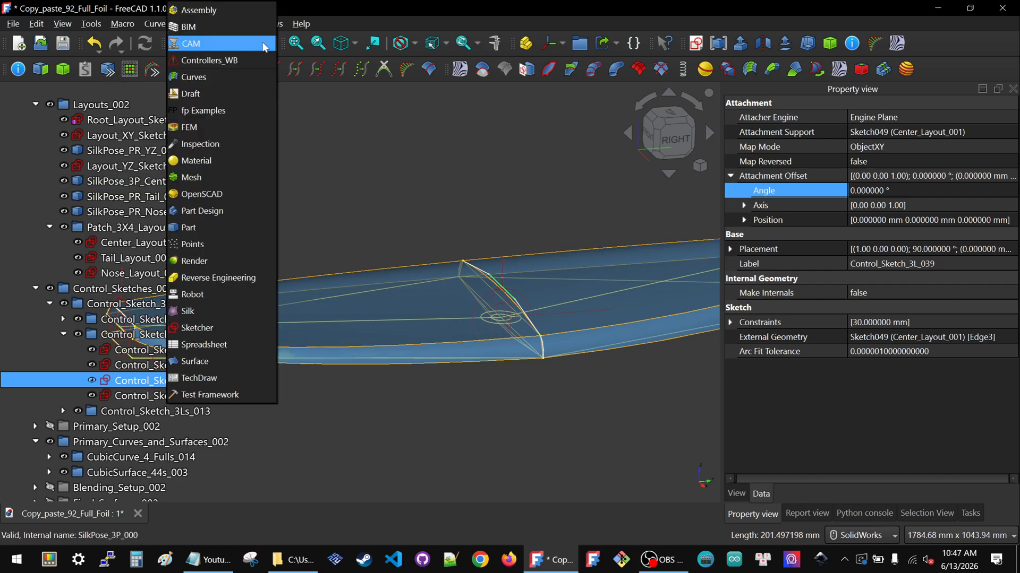
left_click(207, 312)
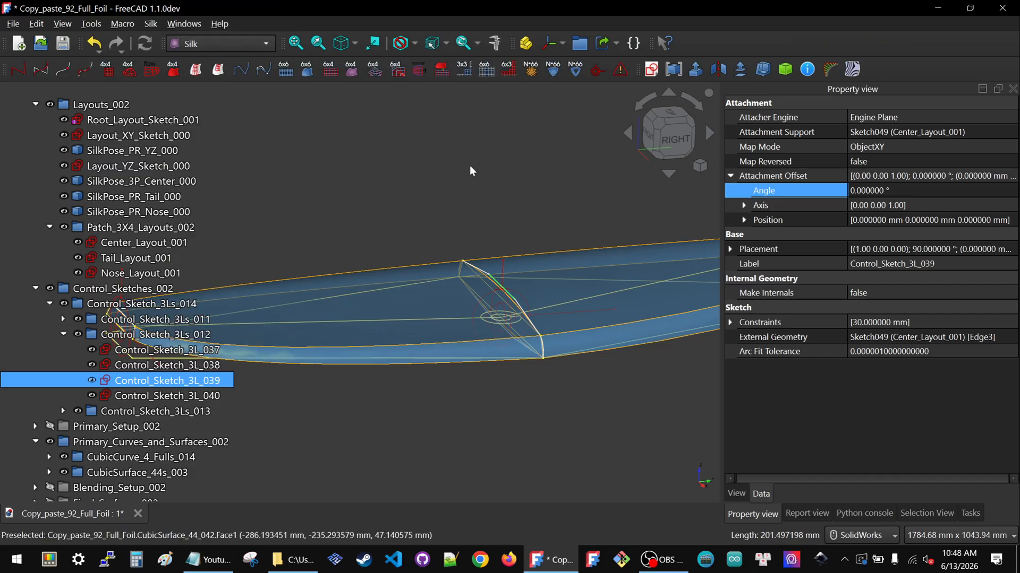
Edit Control_Sketch_3L_039, set its slanted distance constraint to 15 mm, and close the sketch
double_click(104, 381)
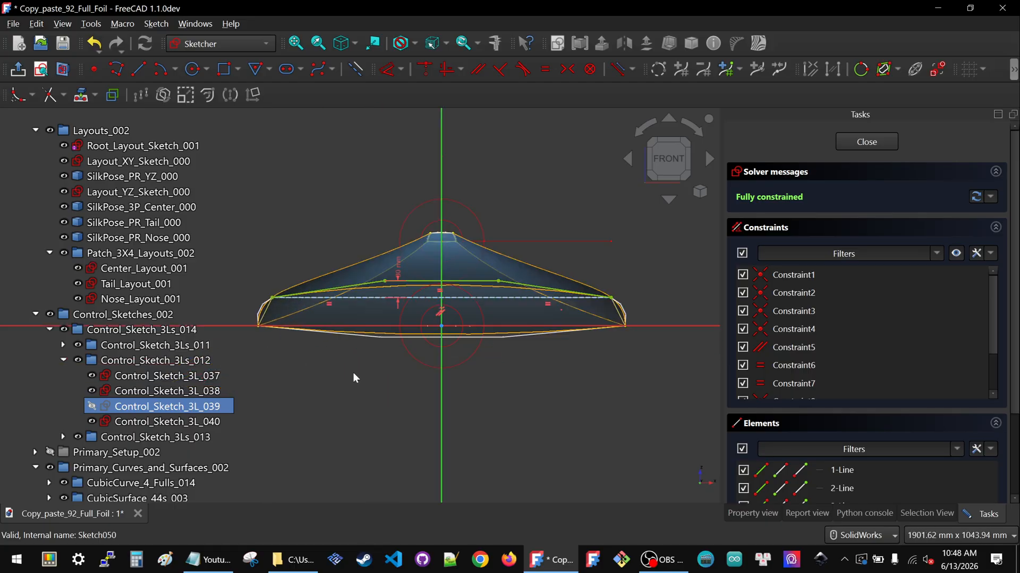
scroll(345, 381, "up", 3)
double_click(412, 245)
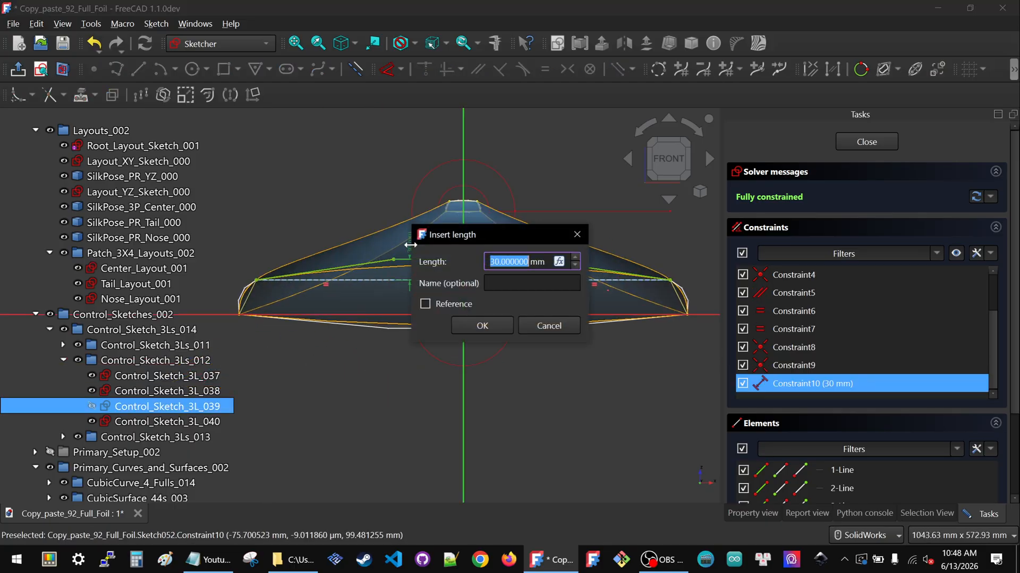
type("15")
key("Return")
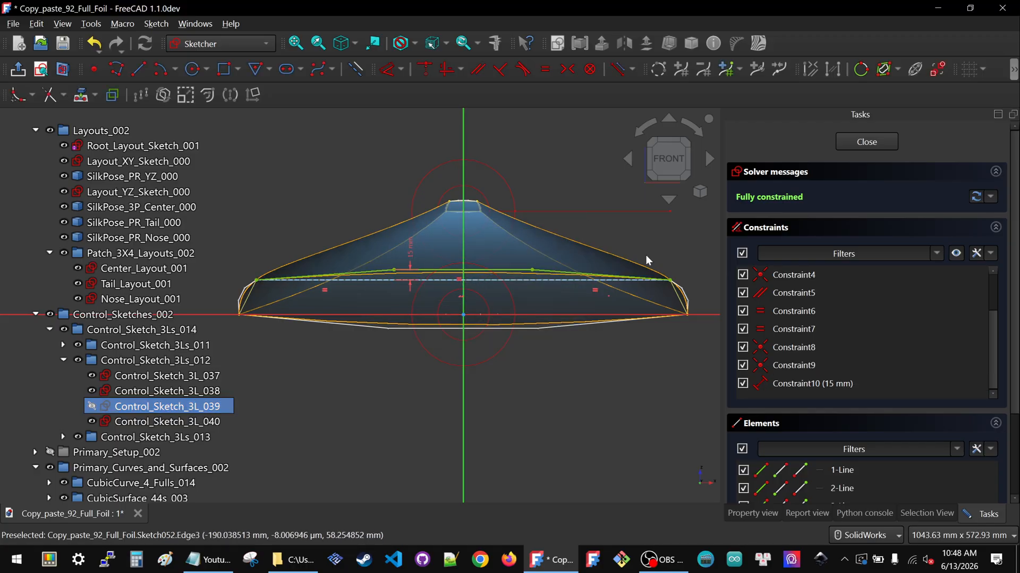
left_click(854, 146)
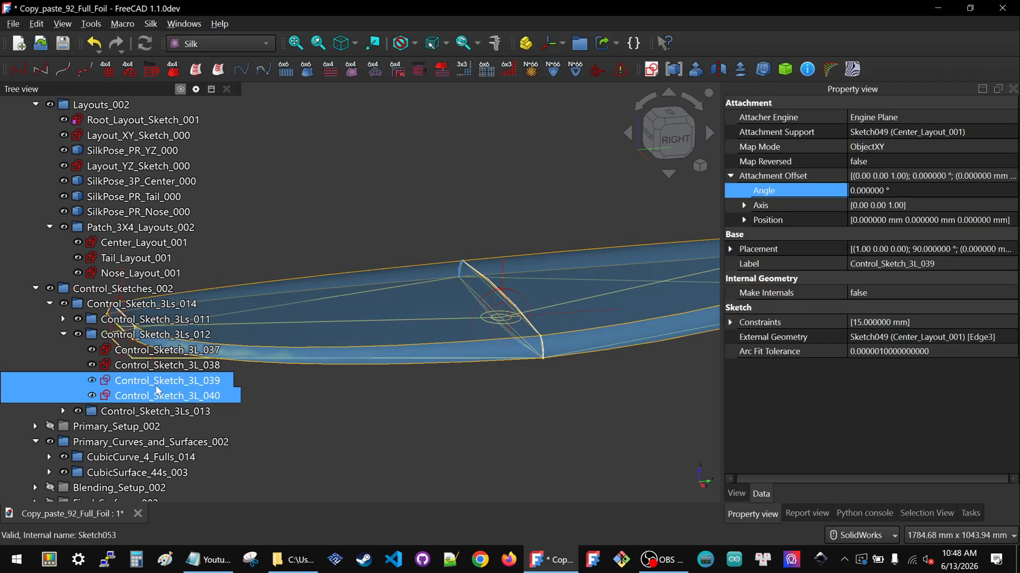
Open Control_Sketch_3L_037, delete its vertical distance dimension and drag the freed point toward the baseline
double_click(157, 351)
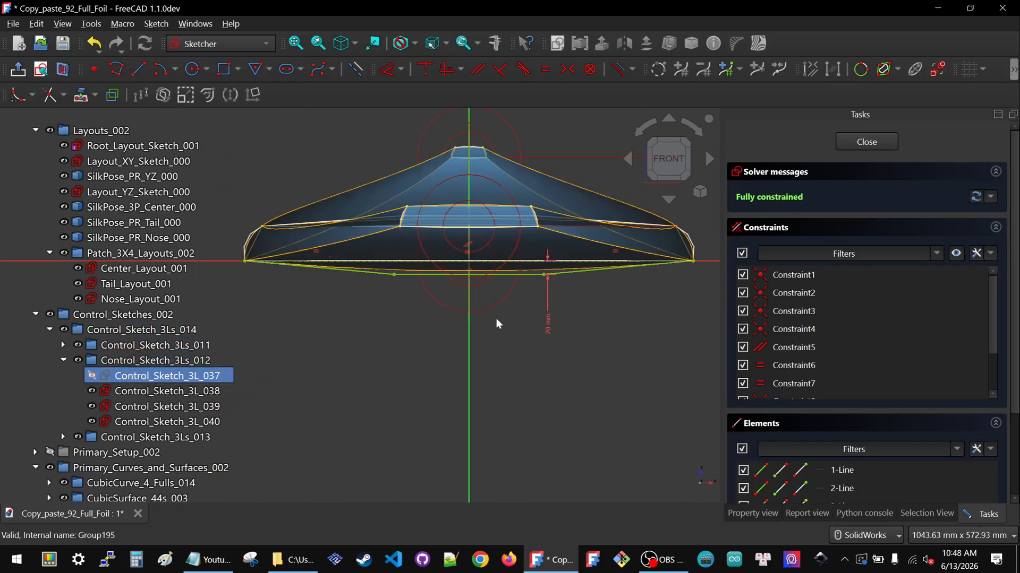
left_click(549, 323)
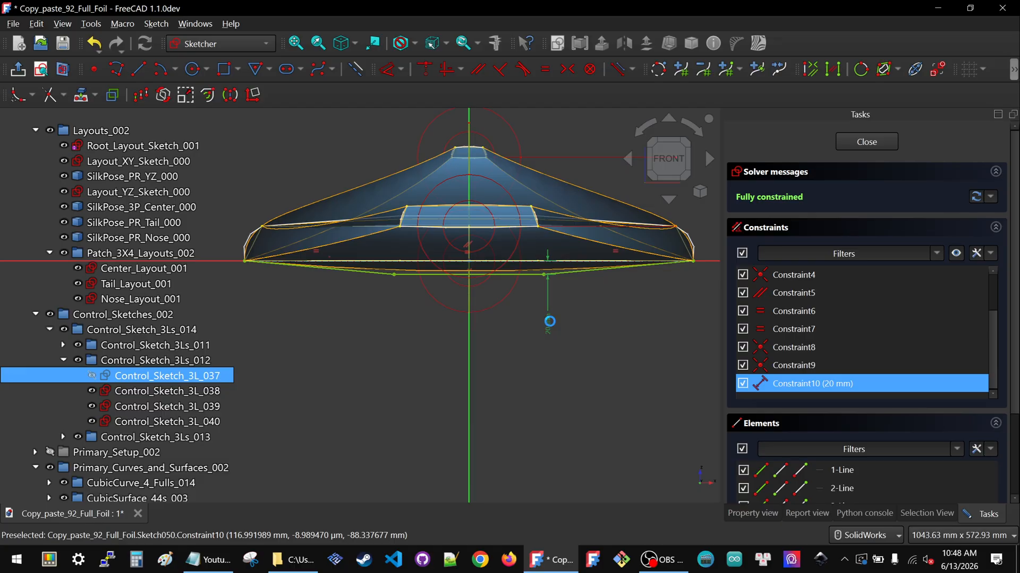
key("Delete")
mouse_move(529, 276)
left_mouse_down()
mouse_move(530, 256)
mouse_move(553, 266)
left_mouse_up()
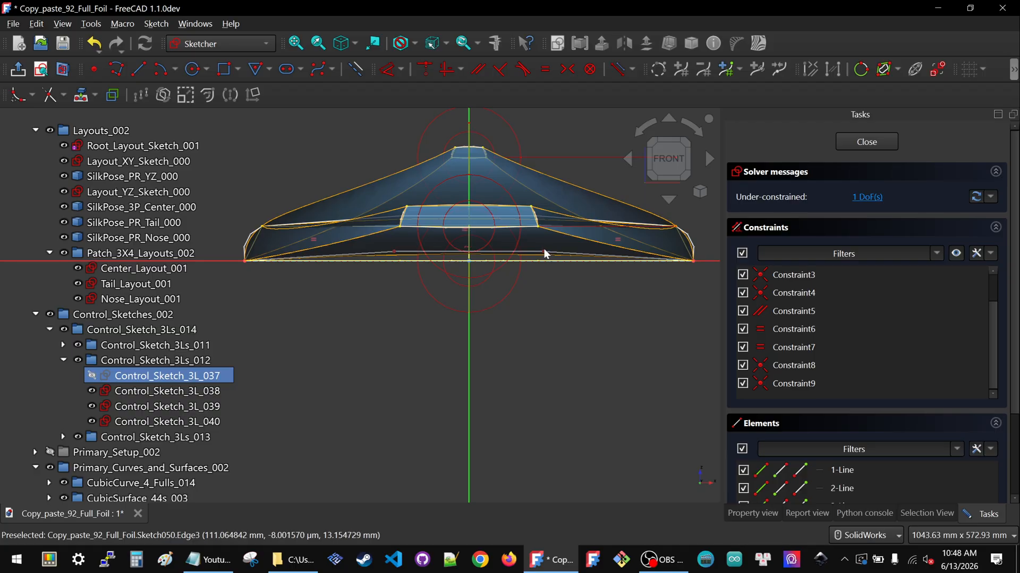
Add a 10 mm vertical distance dimension to the freed point in Control_Sketch_3L_037
left_click(546, 261)
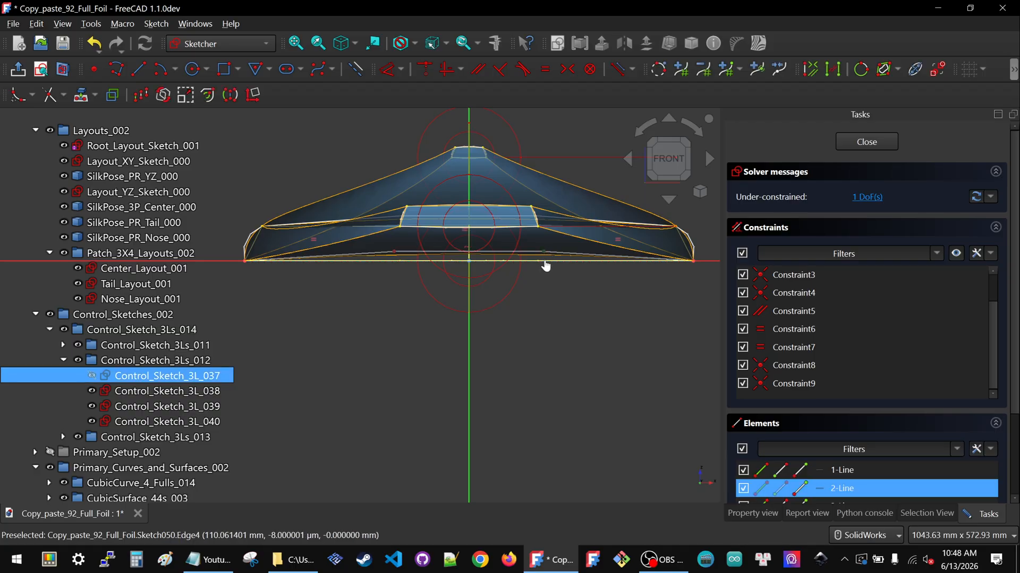
key("d")
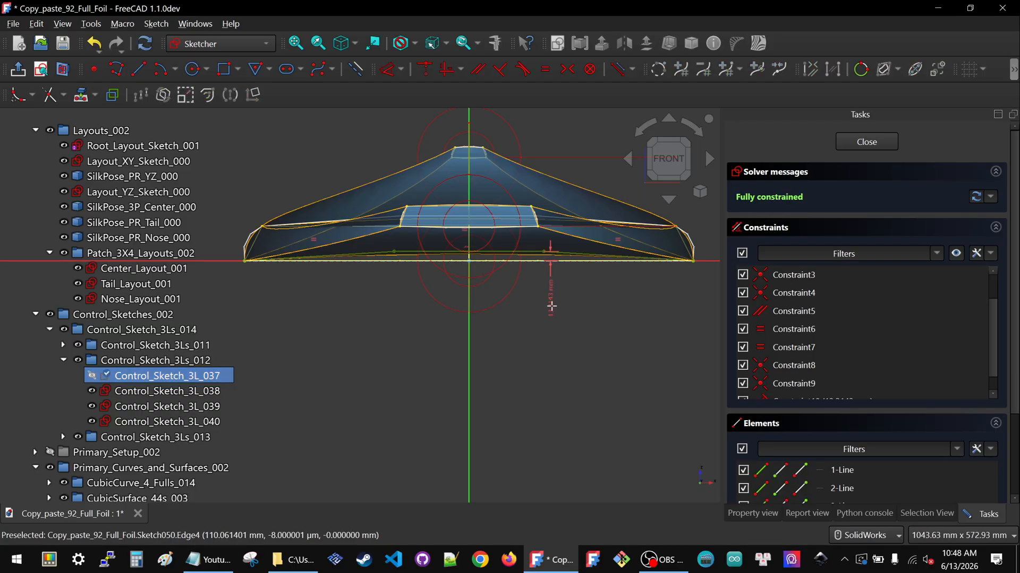
type("10")
key("Return")
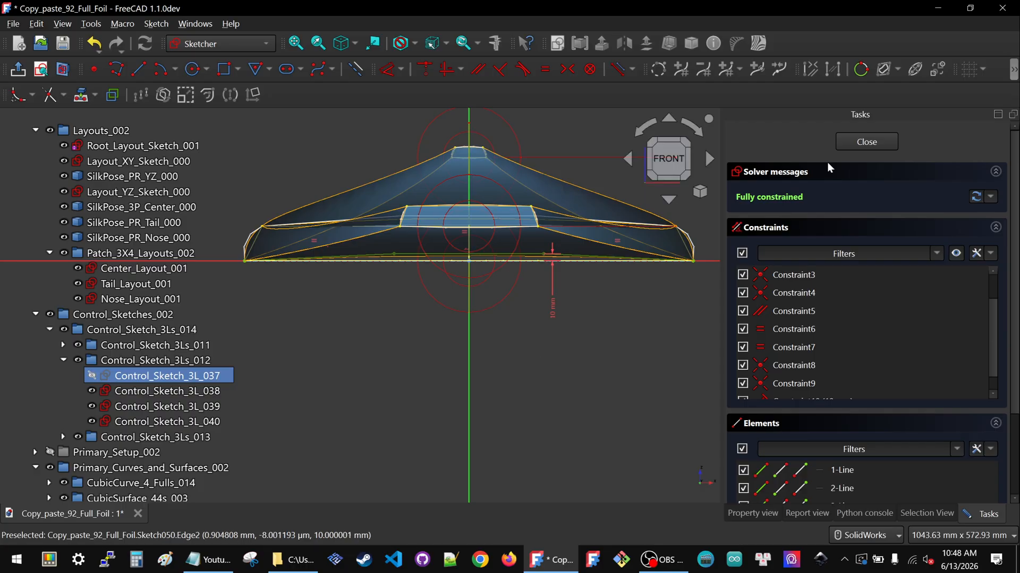
Close Control_Sketch_3L_037 and inspect the reshaped foil from the right side view
left_click(867, 141)
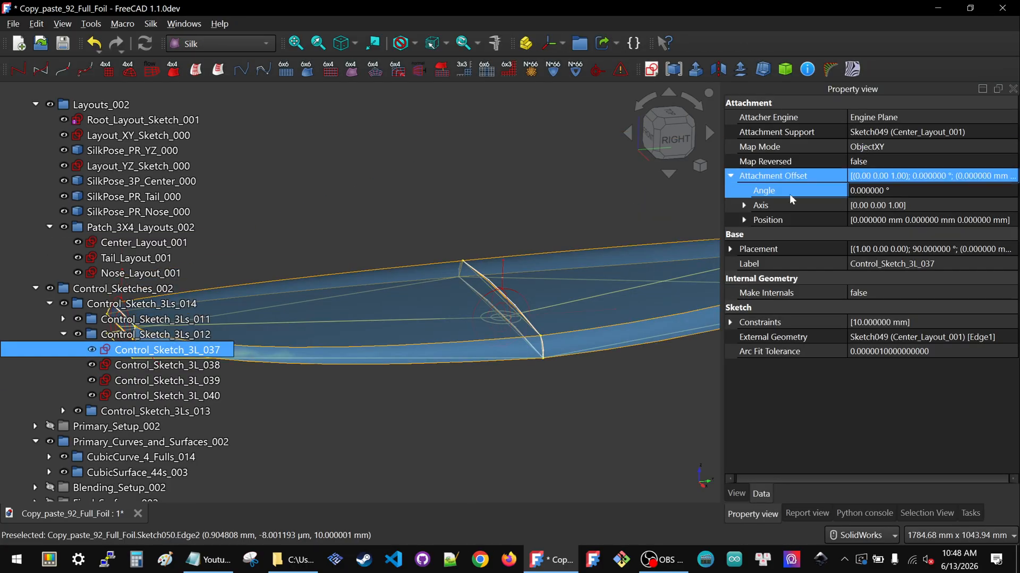
left_click(573, 380)
scroll(452, 349, "down", 5)
scroll(480, 343, "up", 4)
scroll(480, 343, "up", 2)
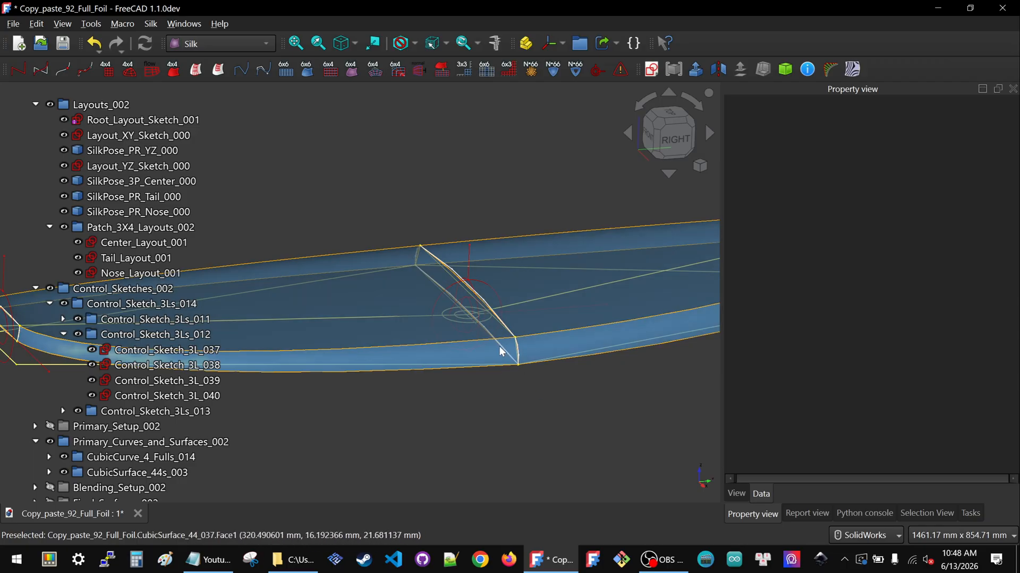
scroll(455, 300, "down", 5)
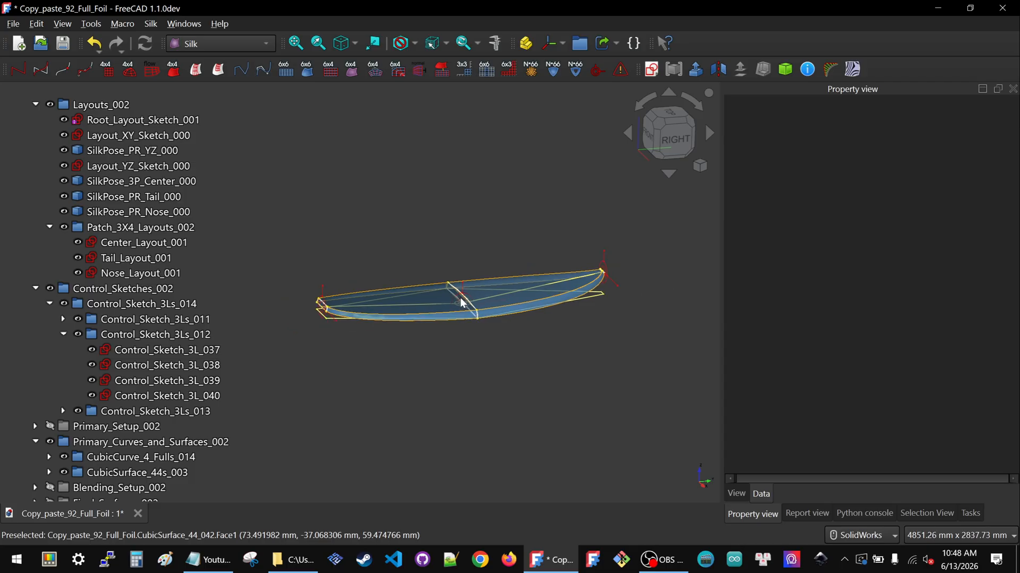
scroll(325, 319, "up", 3)
scroll(329, 307, "down", 2)
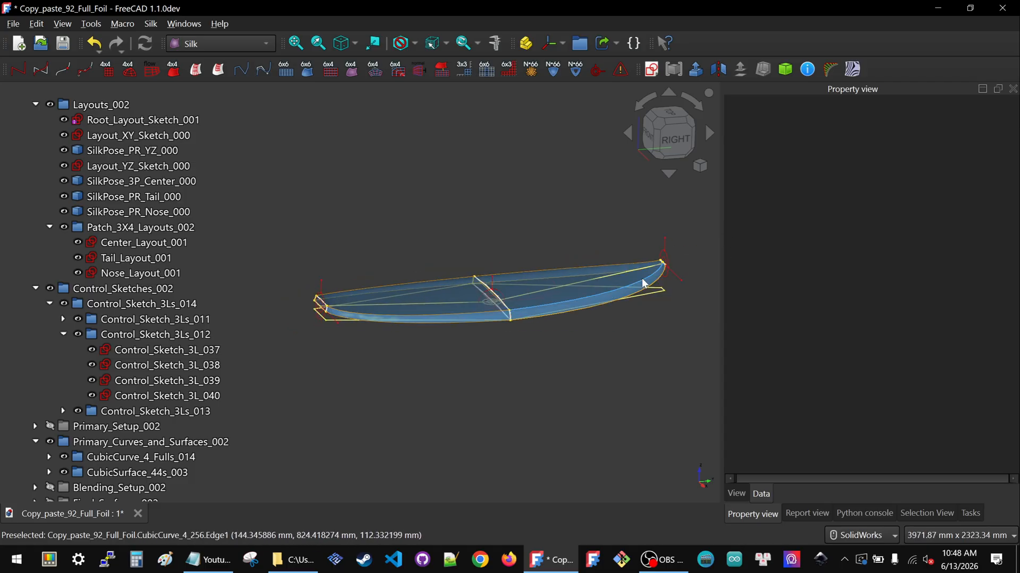
scroll(462, 292, "up", 3)
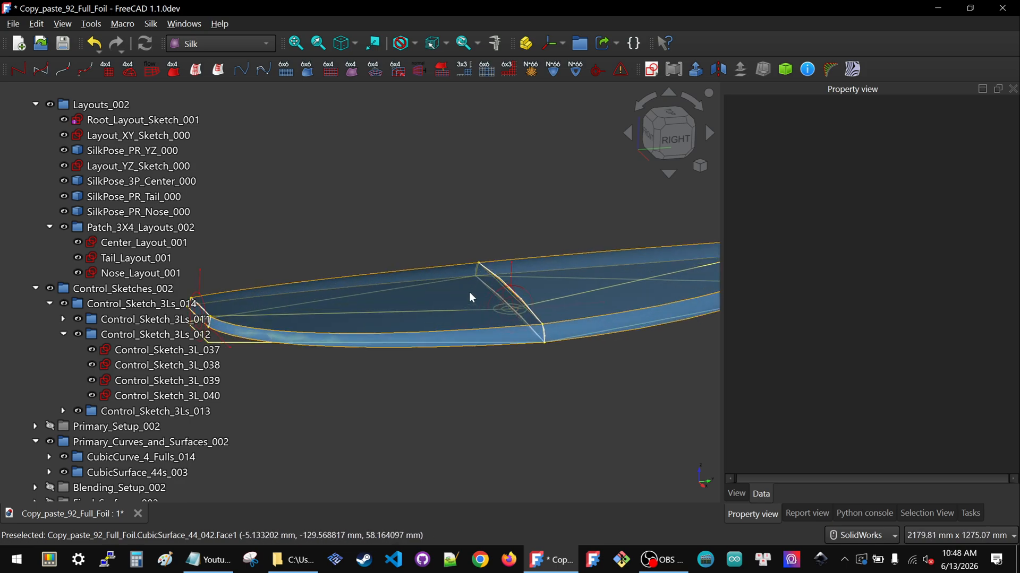
left_click(670, 138)
scroll(443, 280, "down", 3)
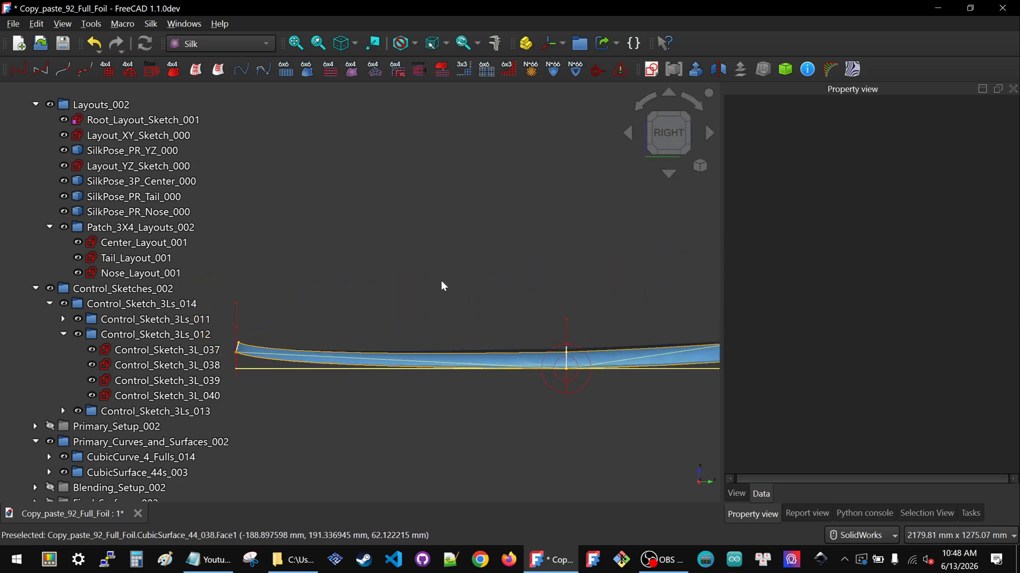
scroll(538, 297, "up", 2)
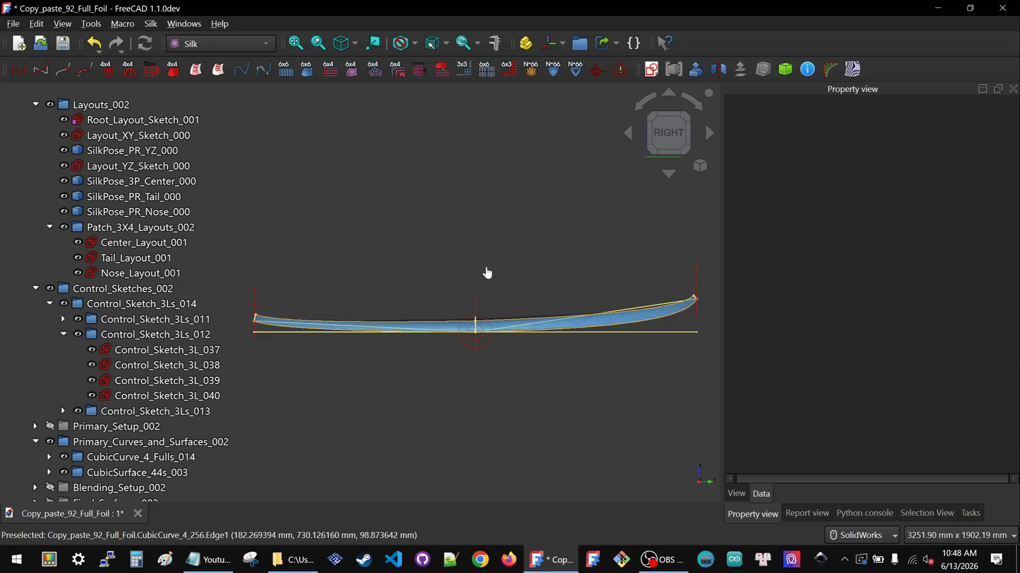
scroll(43, 202, "up", 1)
Show the Sketches group and hide the Primary_Curves_and_Surfaces_002 and Layouts_002 groups
left_click(36, 150)
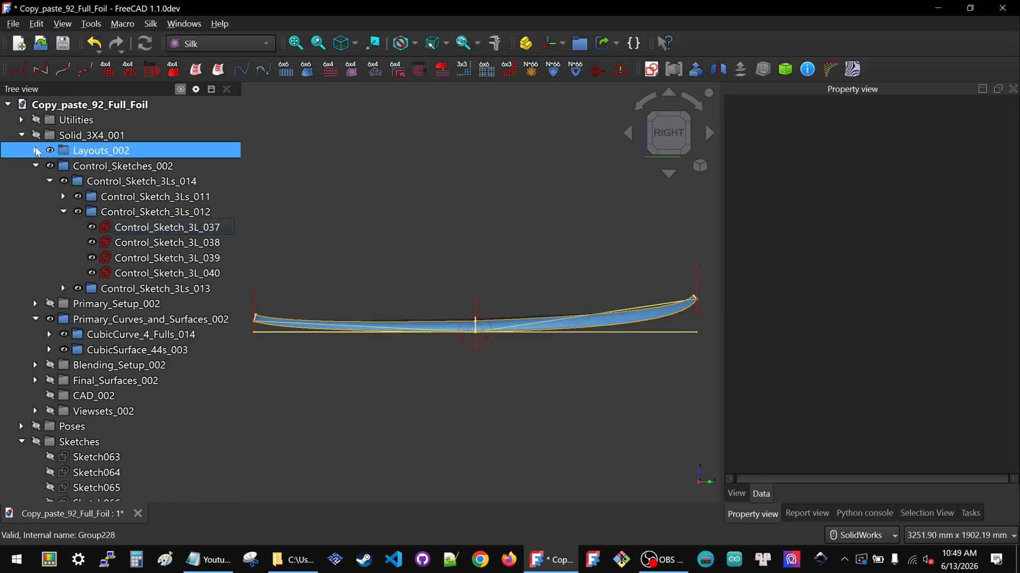
left_click(35, 166)
left_click(35, 197)
left_click(25, 135)
left_click(22, 135)
left_click(72, 211)
left_click(57, 165)
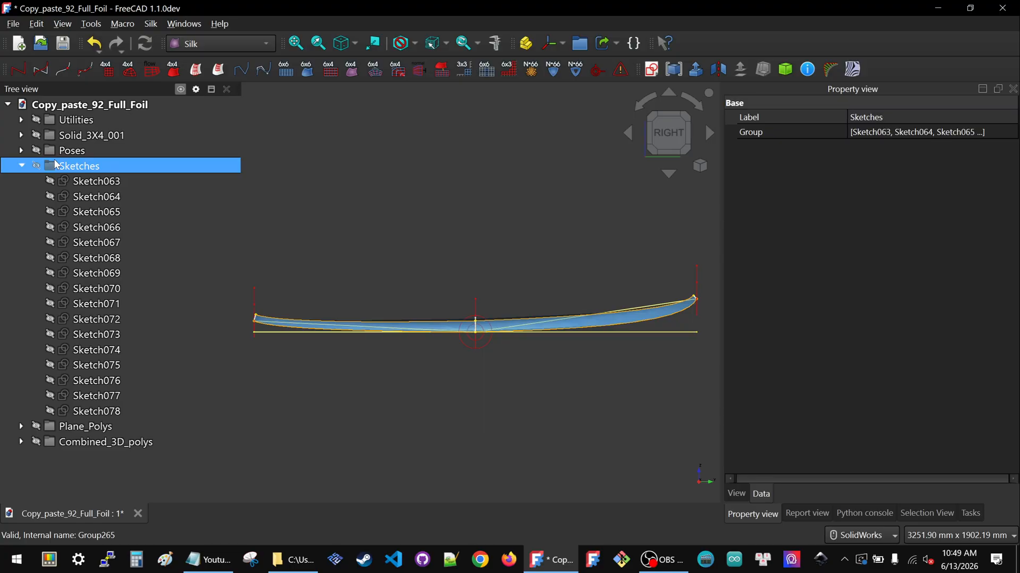
key("space")
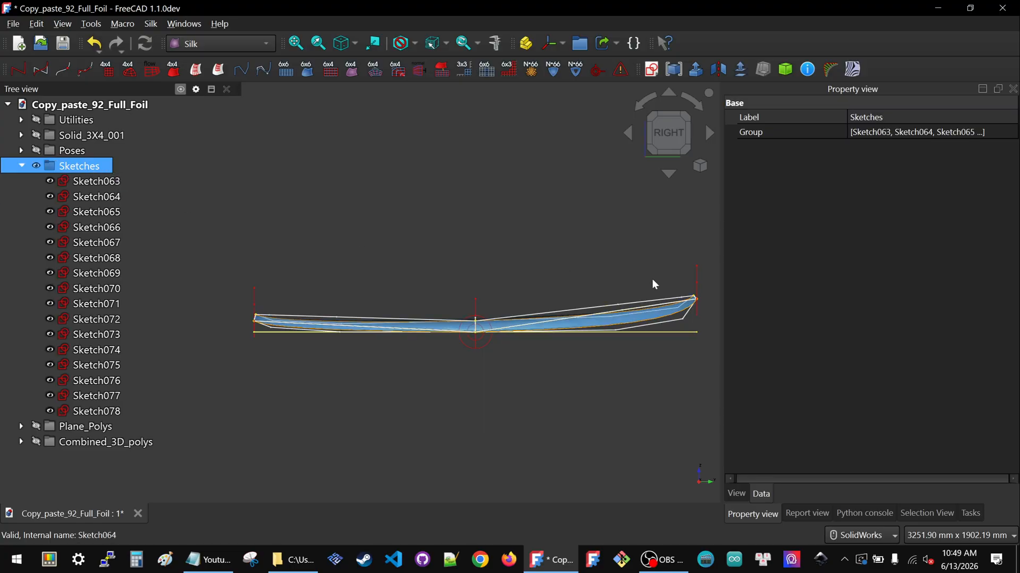
scroll(639, 297, "up", 4)
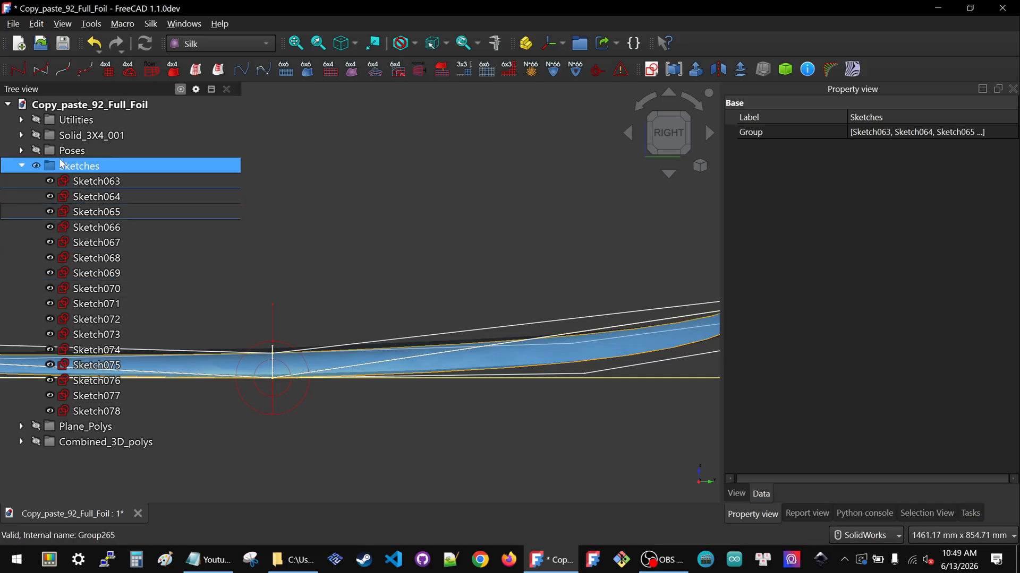
left_click(22, 135)
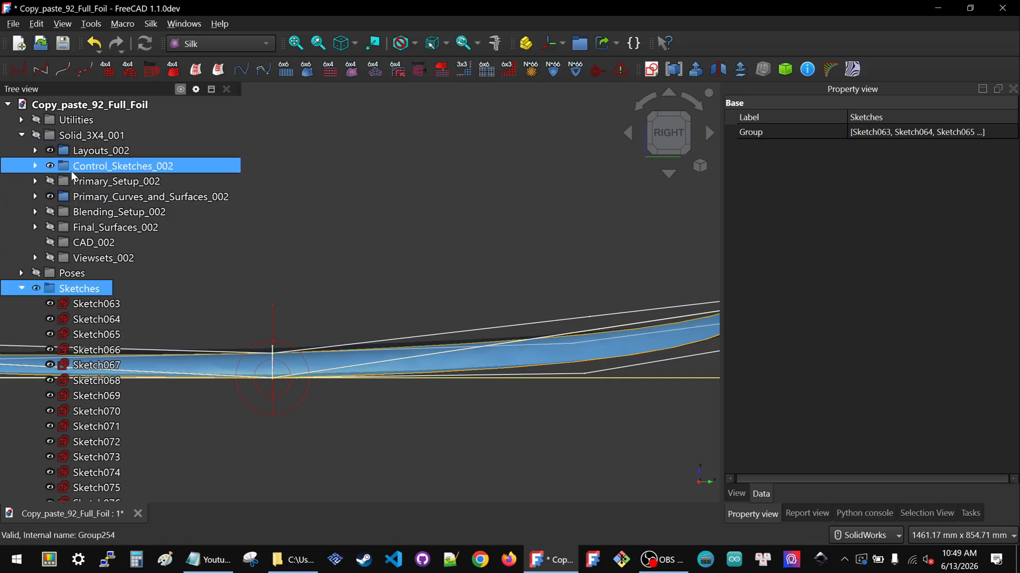
left_click(95, 196)
key("space")
left_click(95, 153)
key("space")
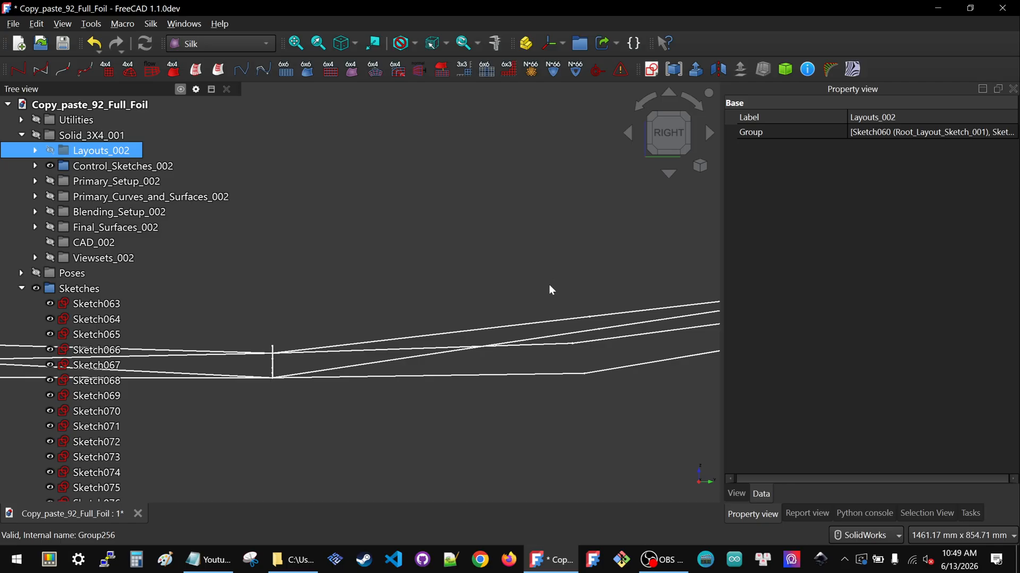
scroll(549, 286, "down", 5)
scroll(551, 296, "up", 4)
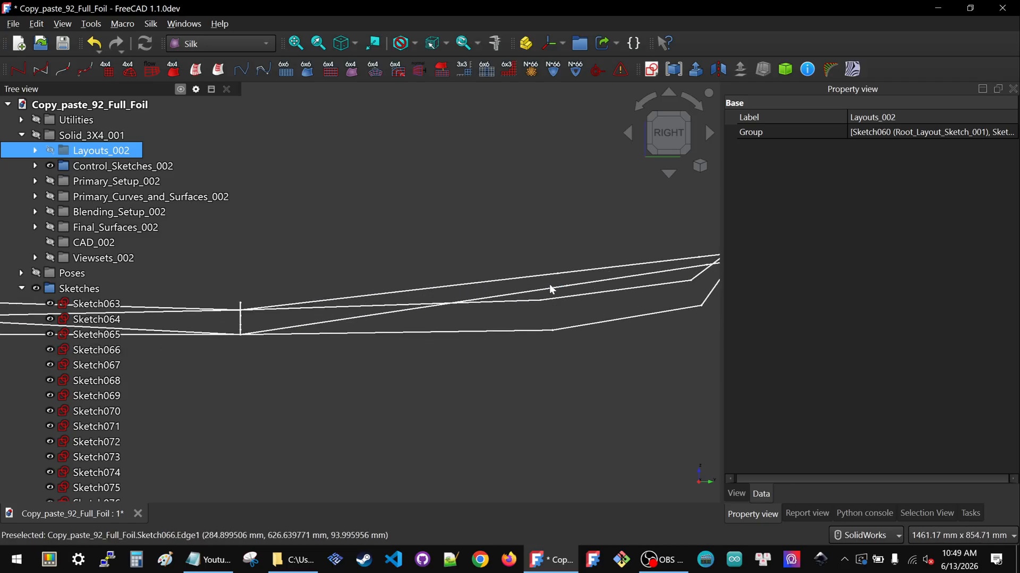
Switch to the top view and hide Sketch066 and Sketch067 by selecting their outlines
left_click(548, 286)
middle_click_drag(499, 282, 354, 283)
left_click(669, 114)
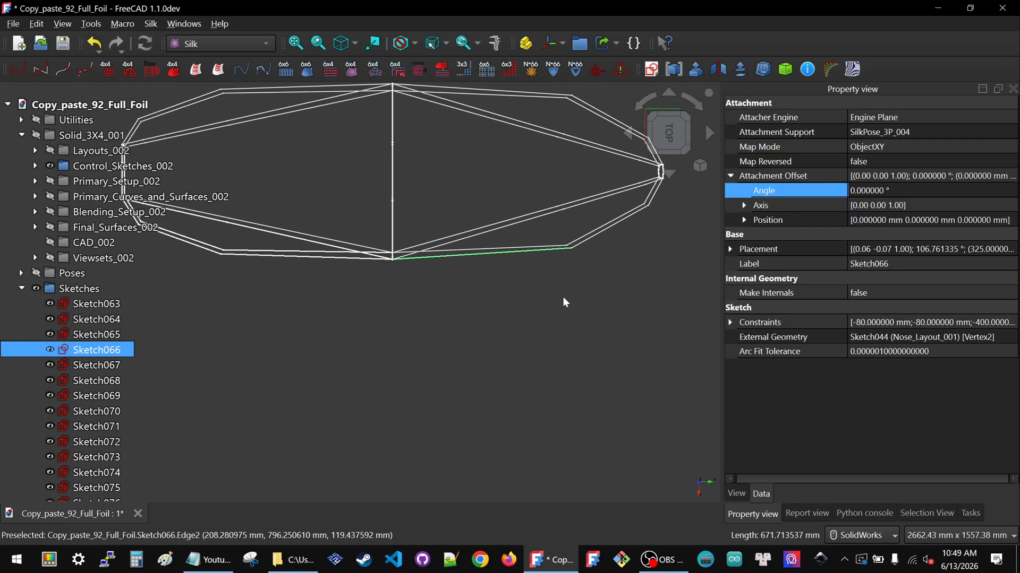
key("space")
left_click(505, 251)
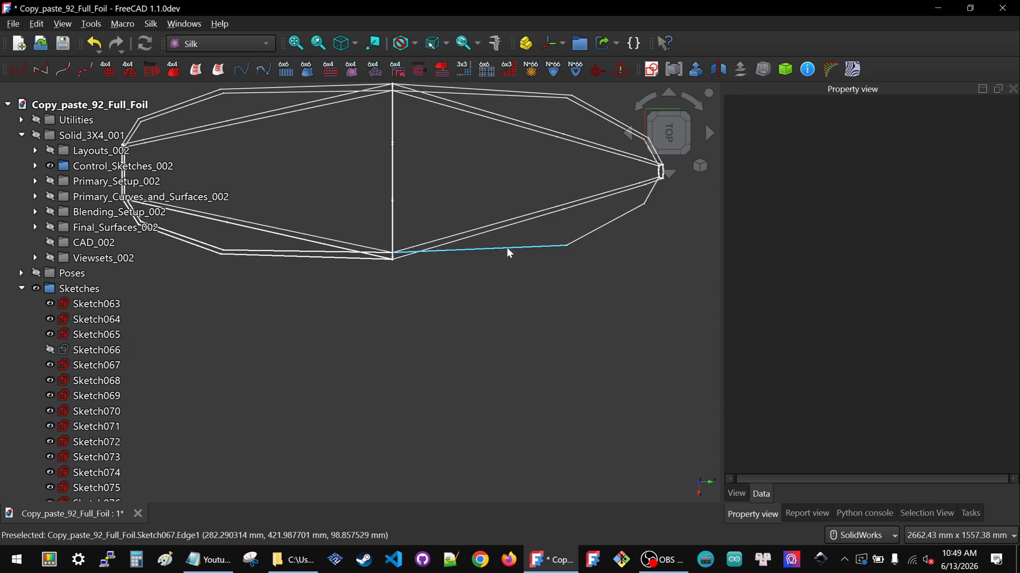
left_click(508, 248)
key("space")
scroll(501, 252, "down", 3)
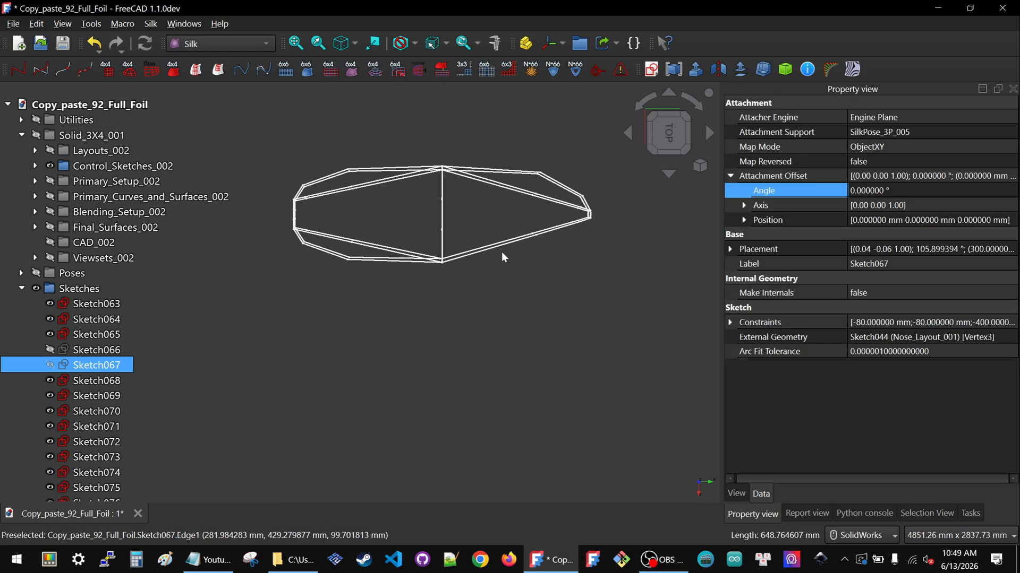
Hide the remaining overlapping outline sketches, Sketch063, Sketch065 and Sketch068 through Sketch071
left_click(499, 169)
key("space")
left_click(499, 170)
key("space")
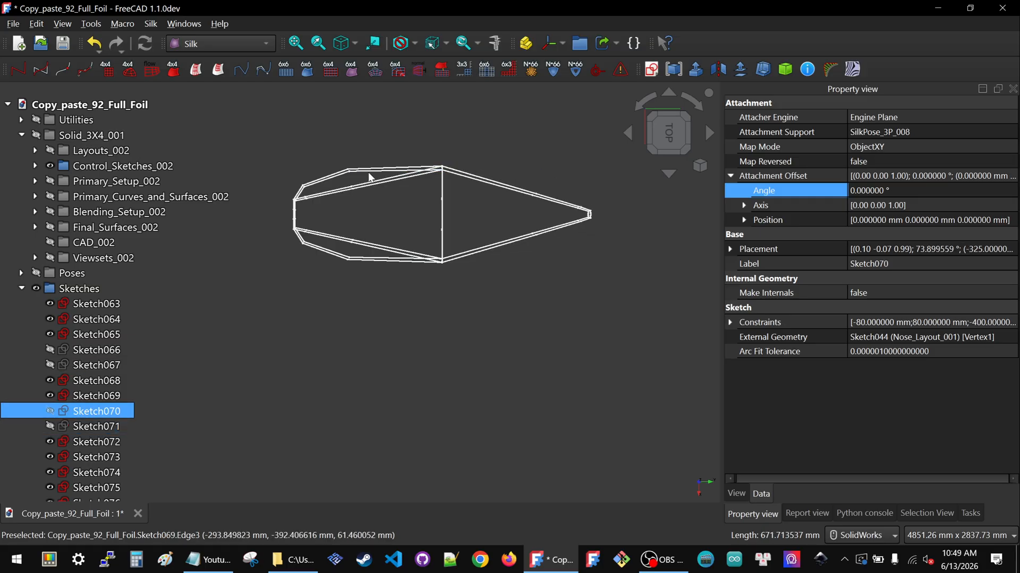
left_click(367, 173)
key("space")
left_click(368, 168)
key("space")
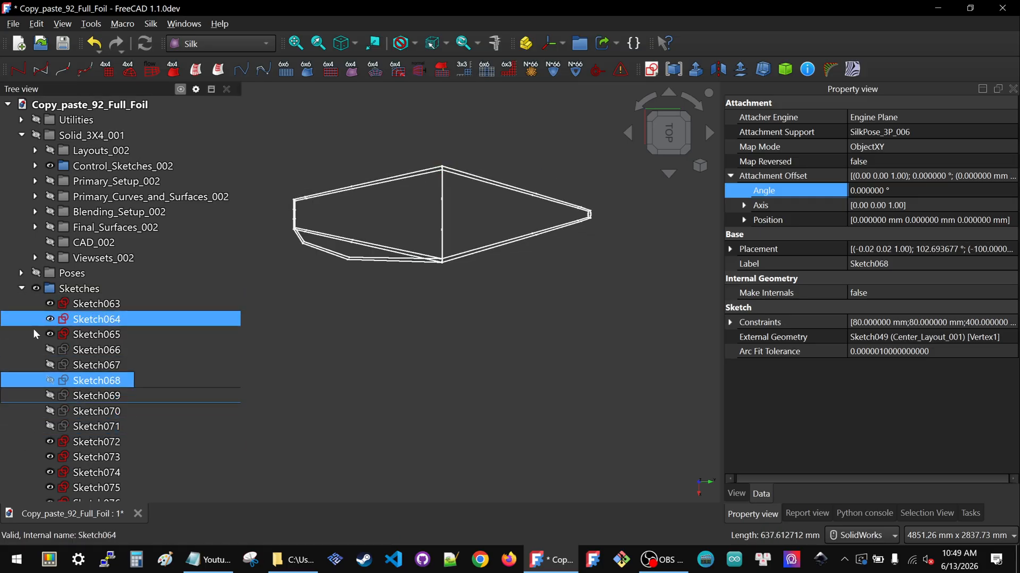
left_click(329, 252)
key("space")
left_click(329, 254)
key("space")
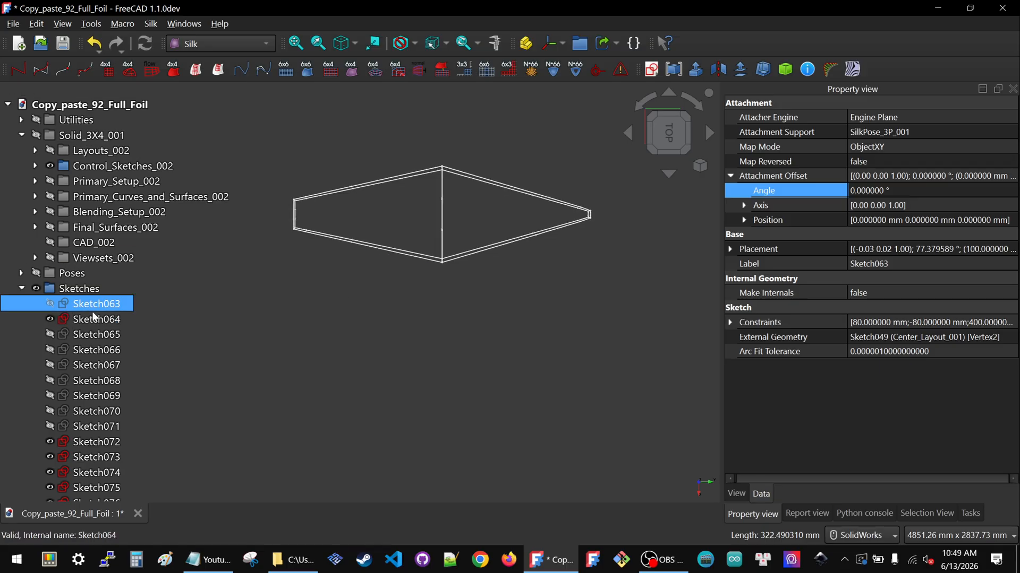
Return to the right view and show the Primary_Curves_and_Surfaces_002 group again
middle_click_drag(403, 235, 394, 164)
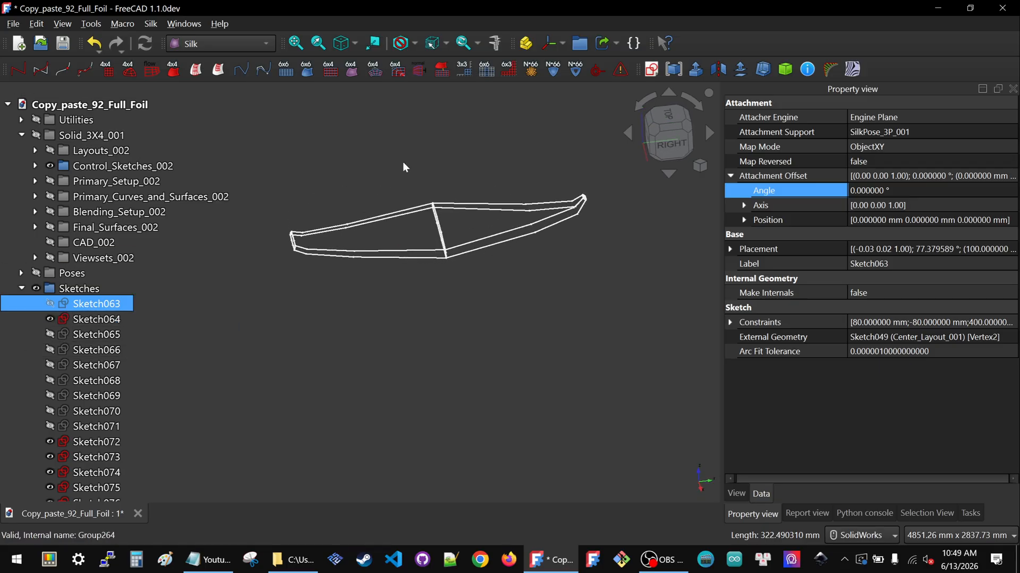
left_click(669, 132)
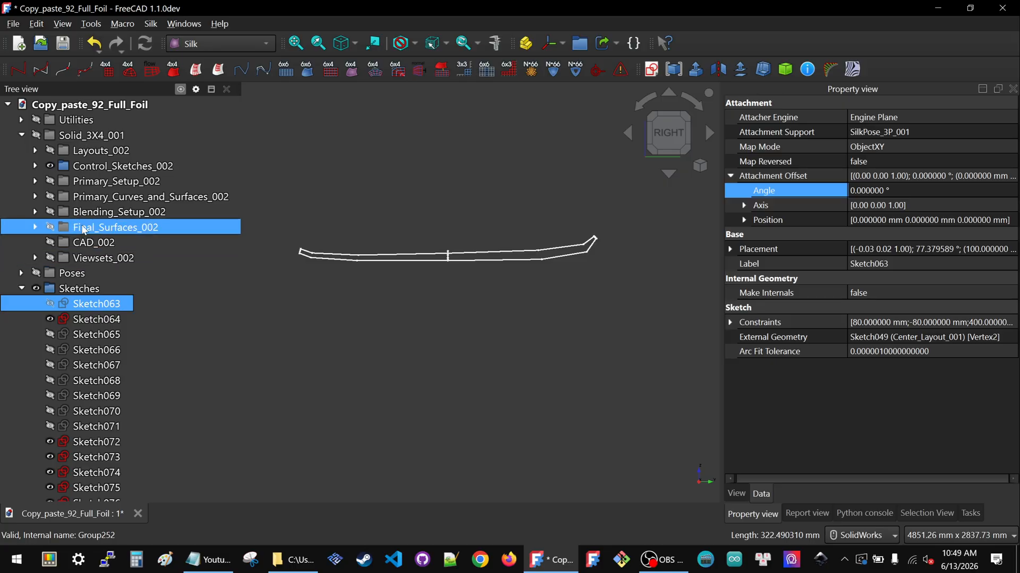
left_click(95, 197)
key("space")
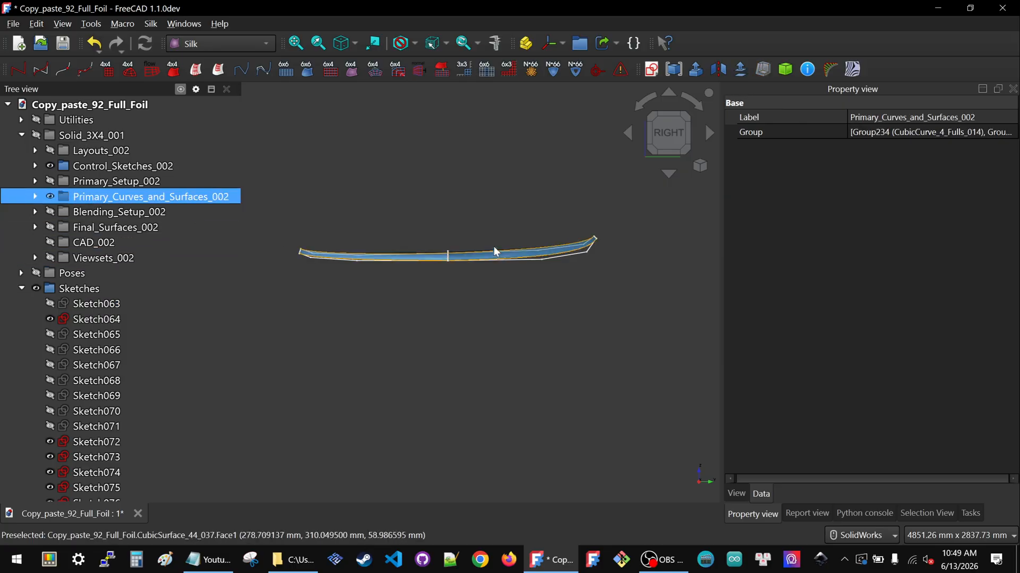
scroll(514, 238, "up", 3)
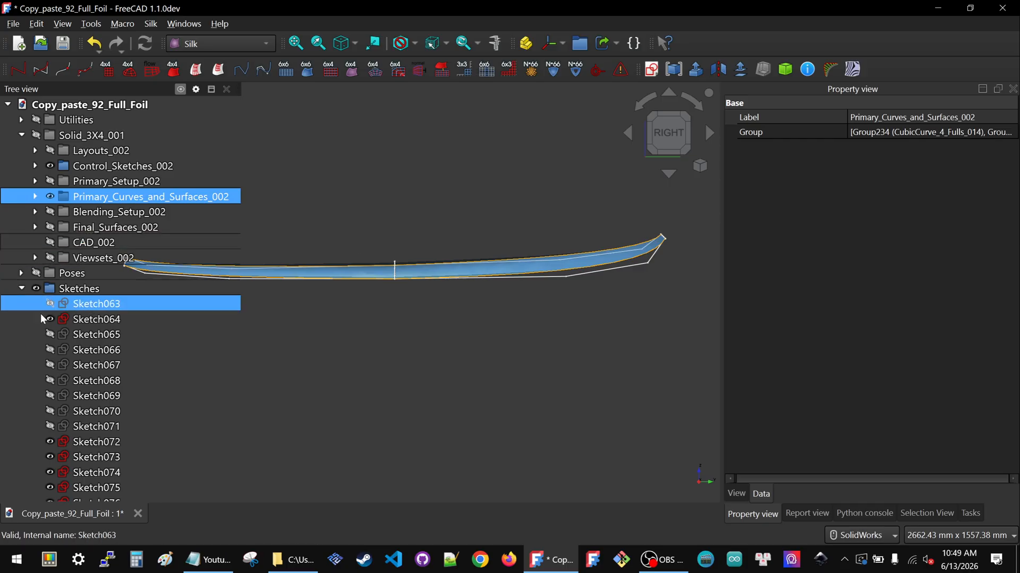
Open Sketch072 for editing and view it from the right side
left_click(22, 289)
scroll(562, 301, "down", 2)
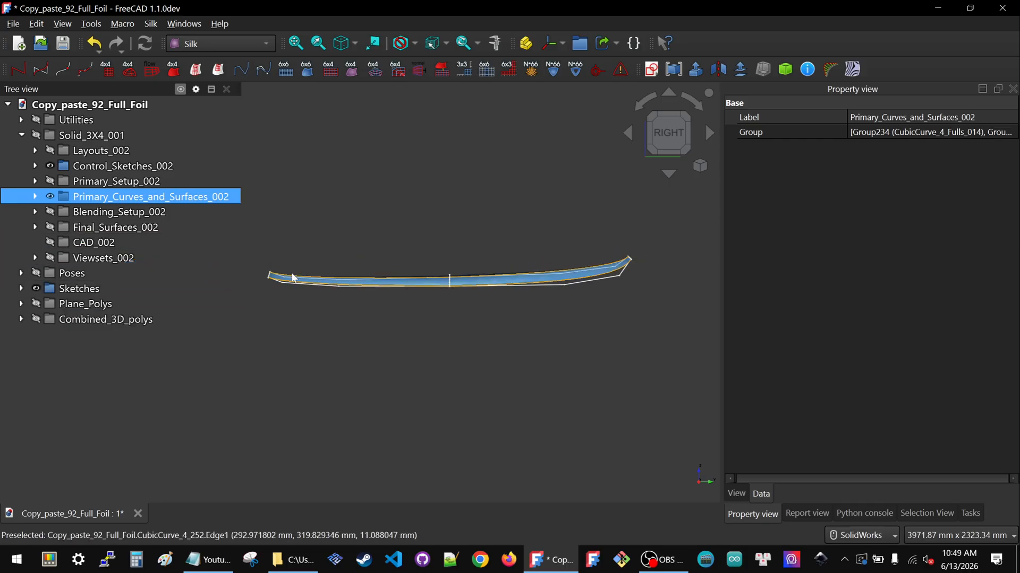
left_click(18, 293)
left_click(22, 290)
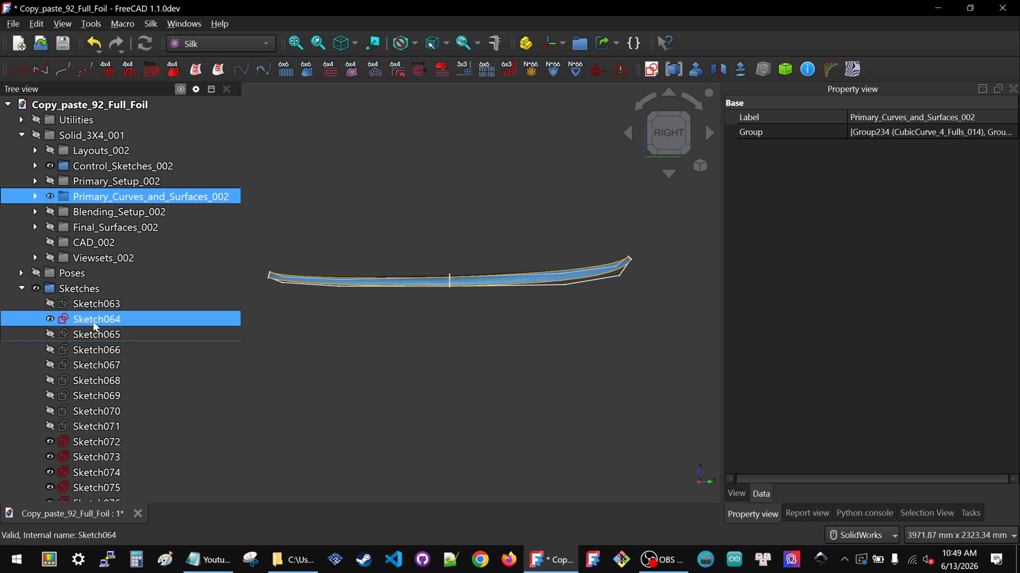
left_click(96, 320)
scroll(334, 261, "up", 3)
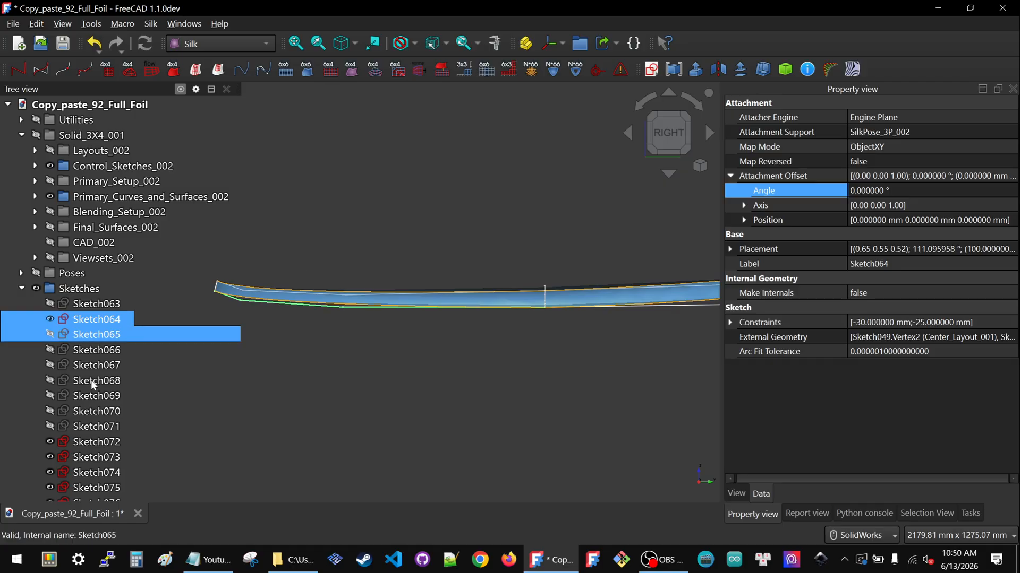
left_click(89, 444)
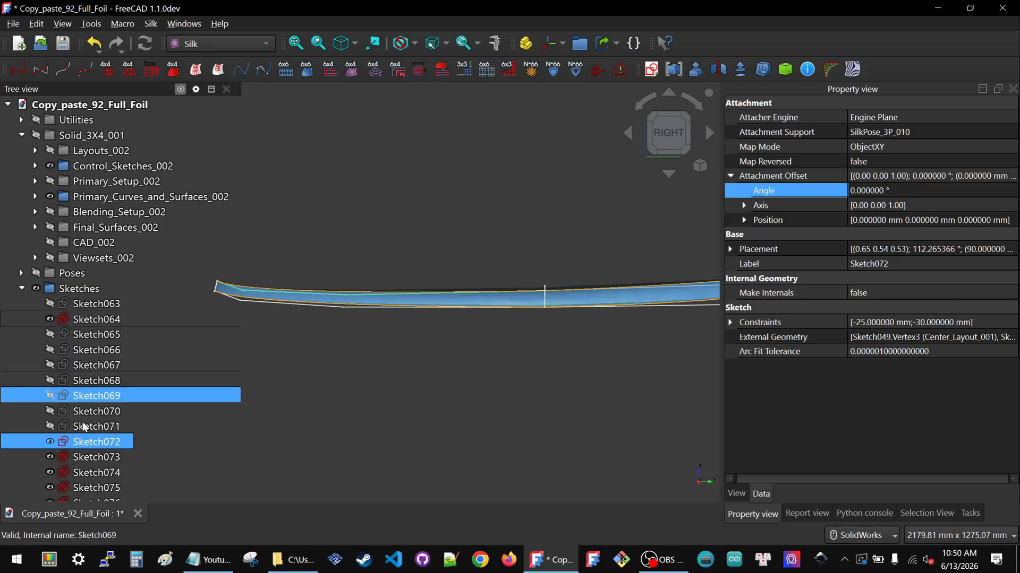
double_click(85, 443)
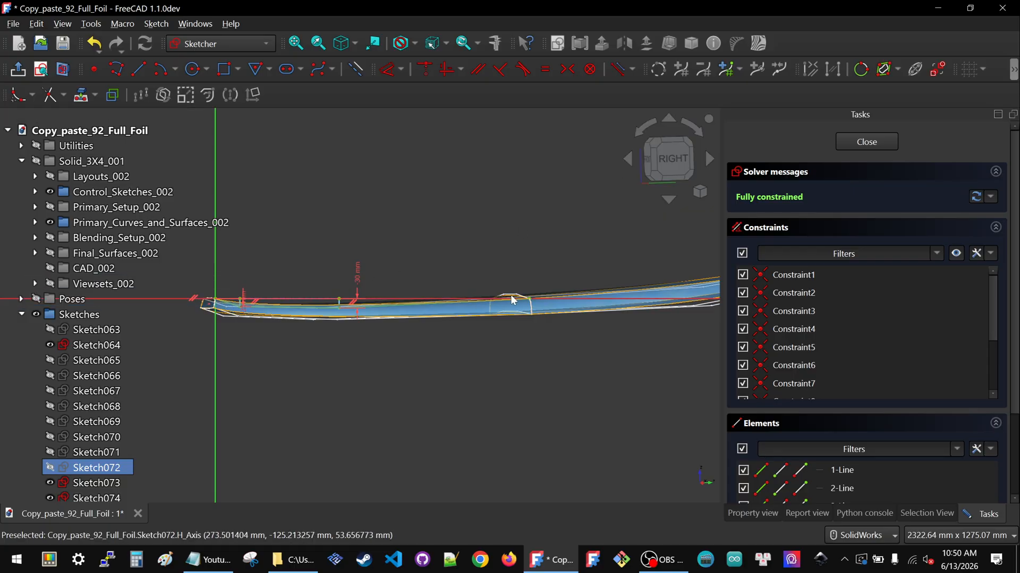
left_click(677, 158)
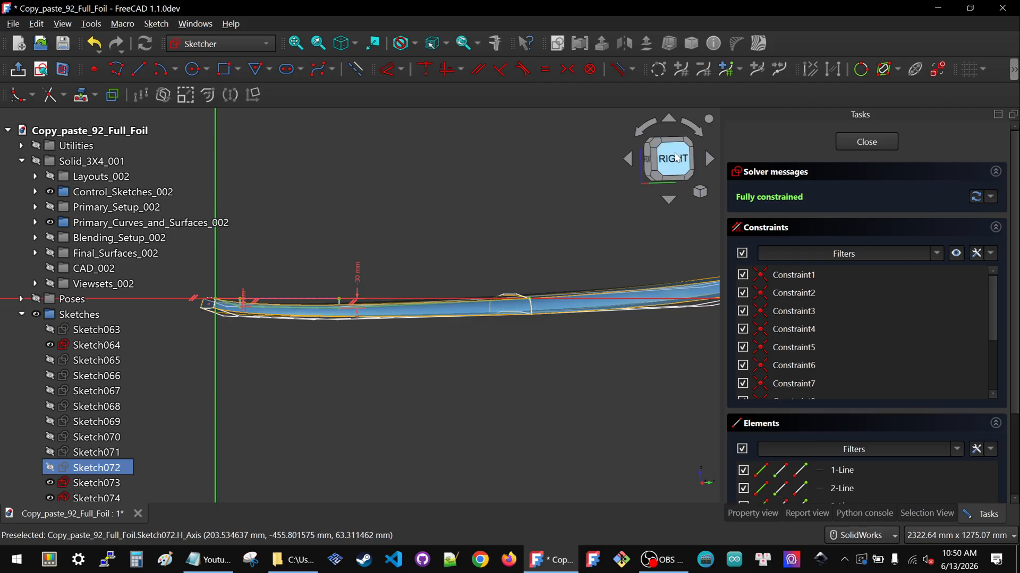
left_click(677, 158)
scroll(631, 313, "down", 2)
scroll(493, 295, "up", 3)
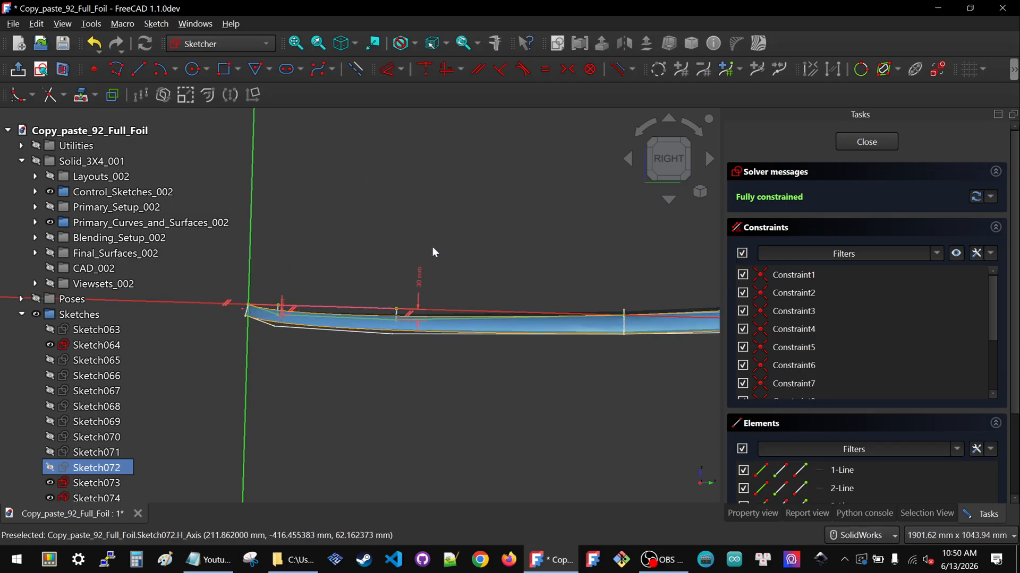
Set Sketch072's vertical distance dimension to -20 mm
double_click(420, 281)
type("-20.000000")
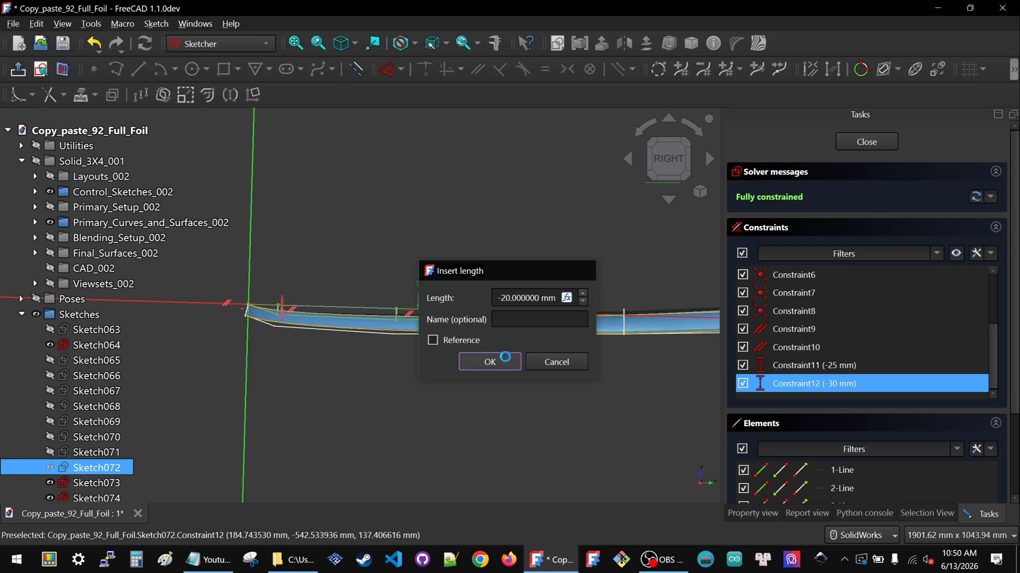
left_click(505, 359)
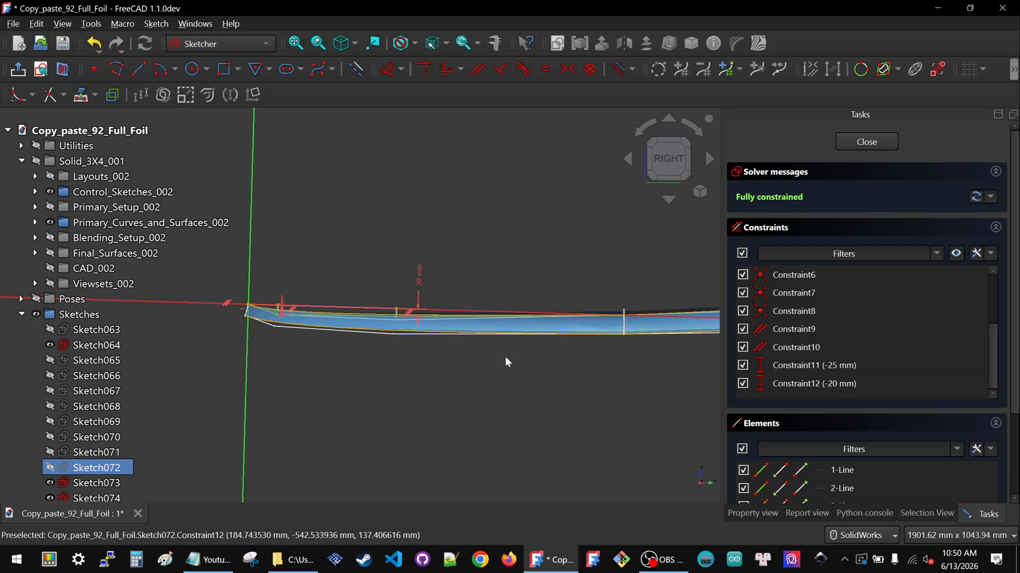
scroll(393, 318, "up", 3)
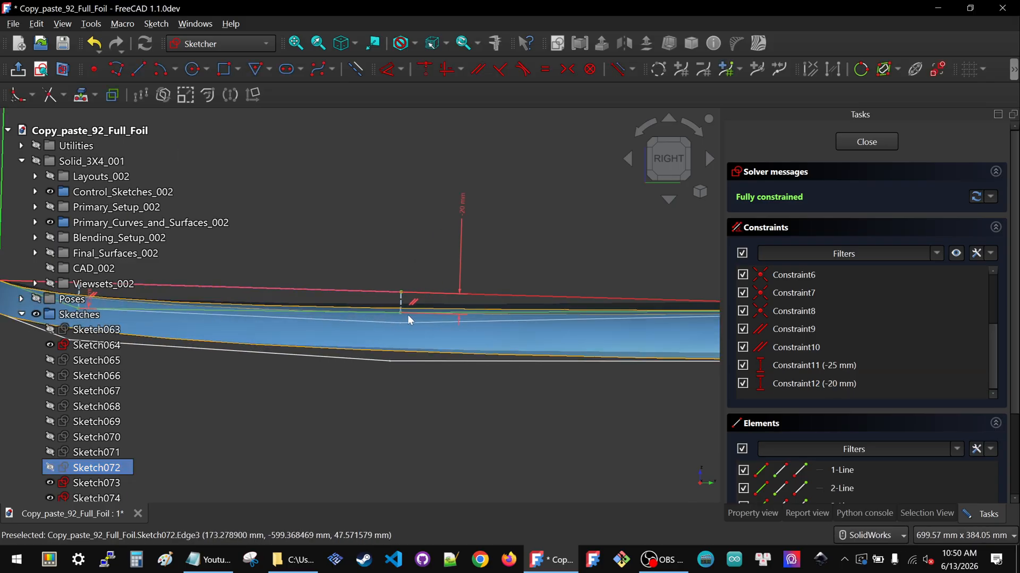
scroll(413, 313, "down", 3)
scroll(414, 317, "up", 3)
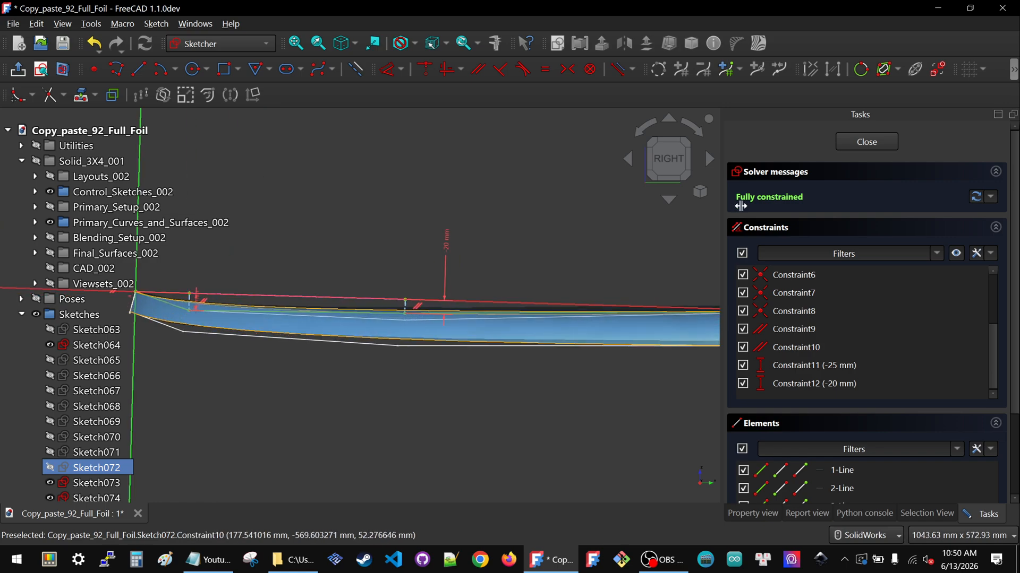
scroll(474, 287, "down", 1)
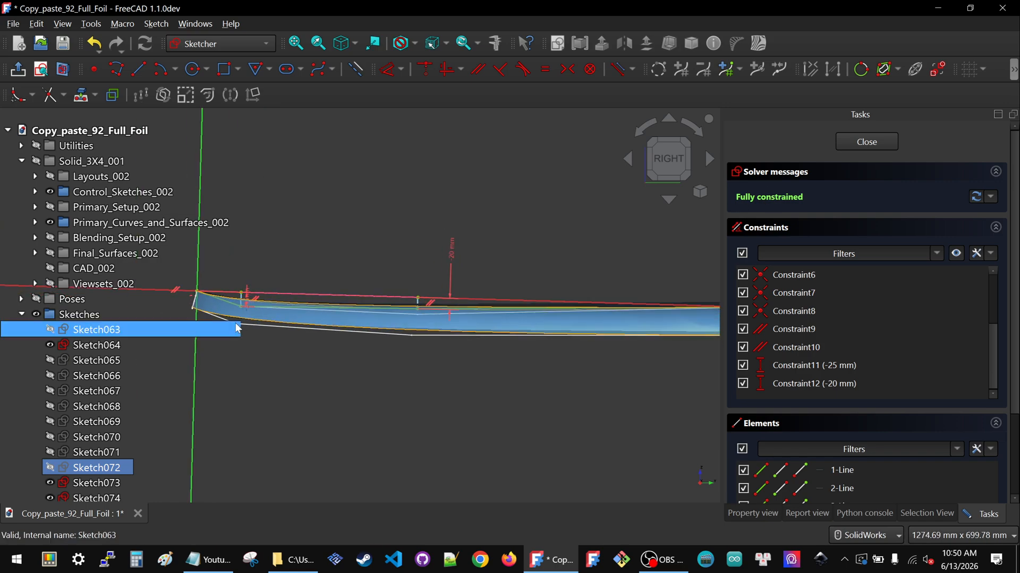
Set Sketch072's other vertical distance dimension to -20 mm and close the sketch
scroll(244, 299, "up", 3)
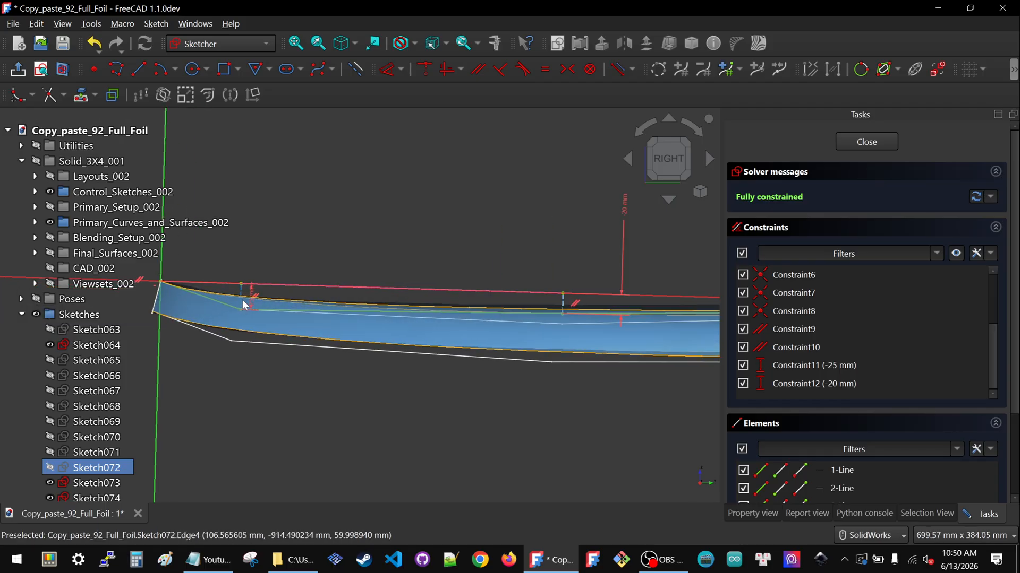
double_click(253, 296)
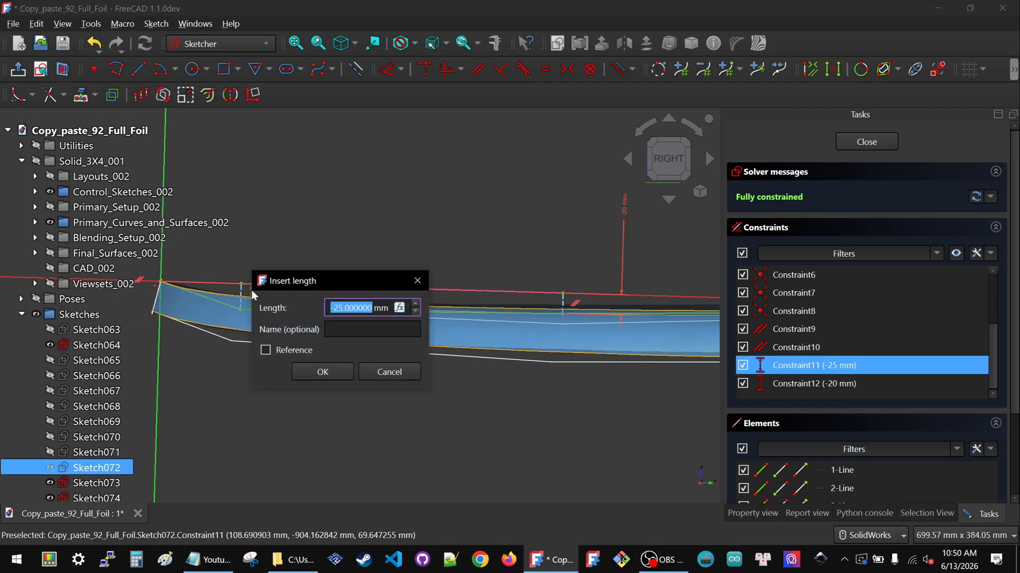
type("-2")
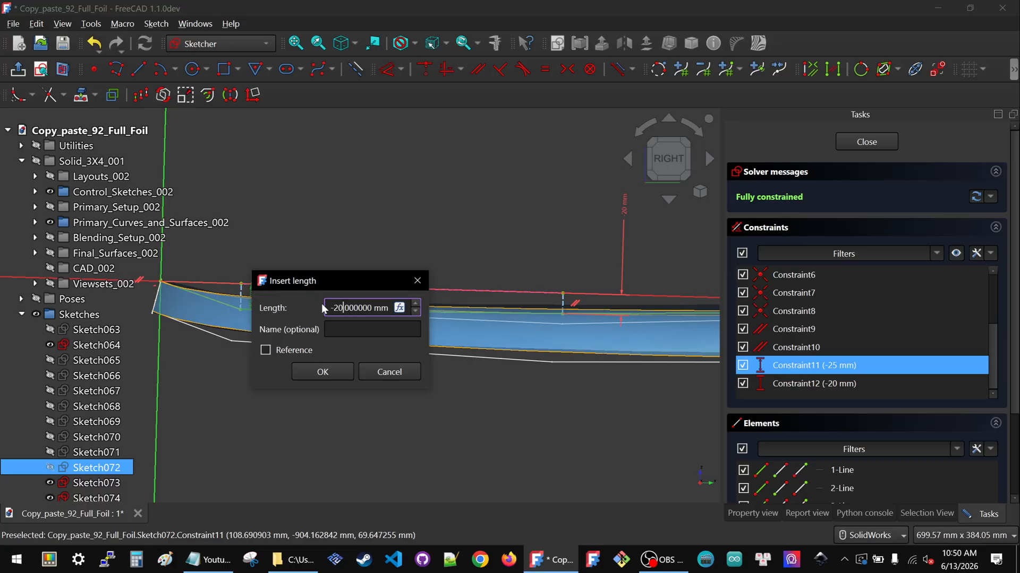
left_click(324, 371)
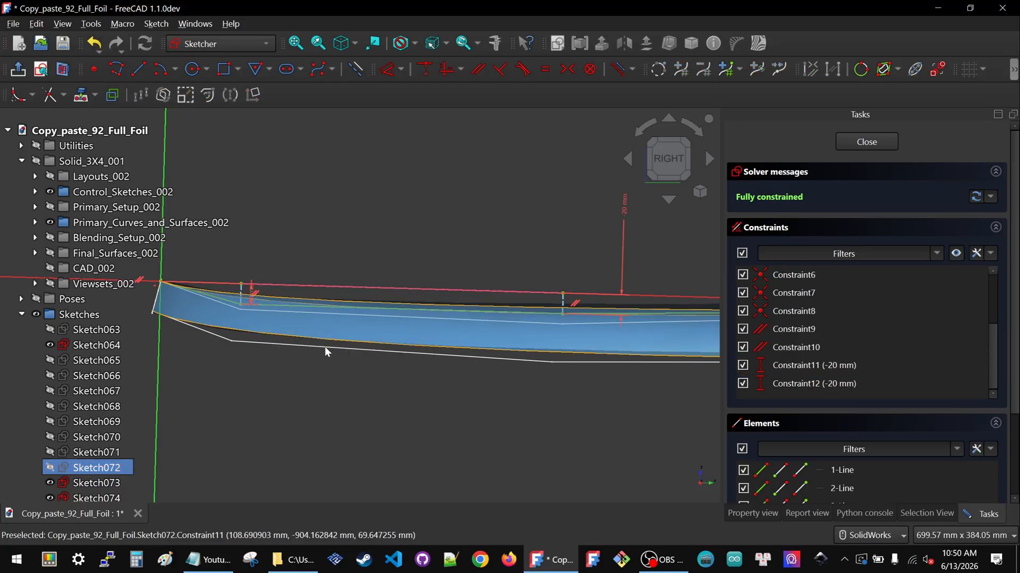
scroll(326, 348, "down", 3)
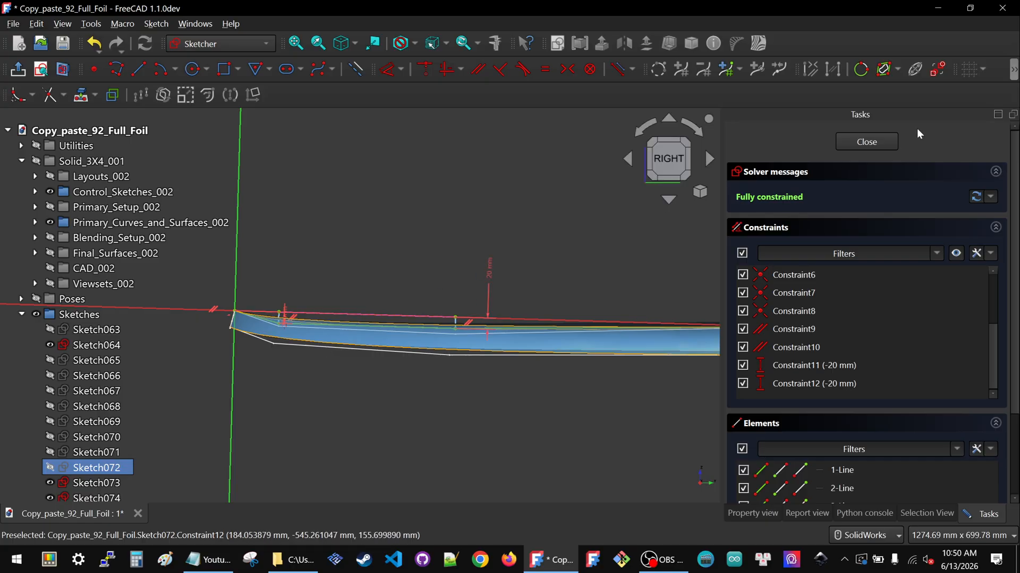
left_click(882, 140)
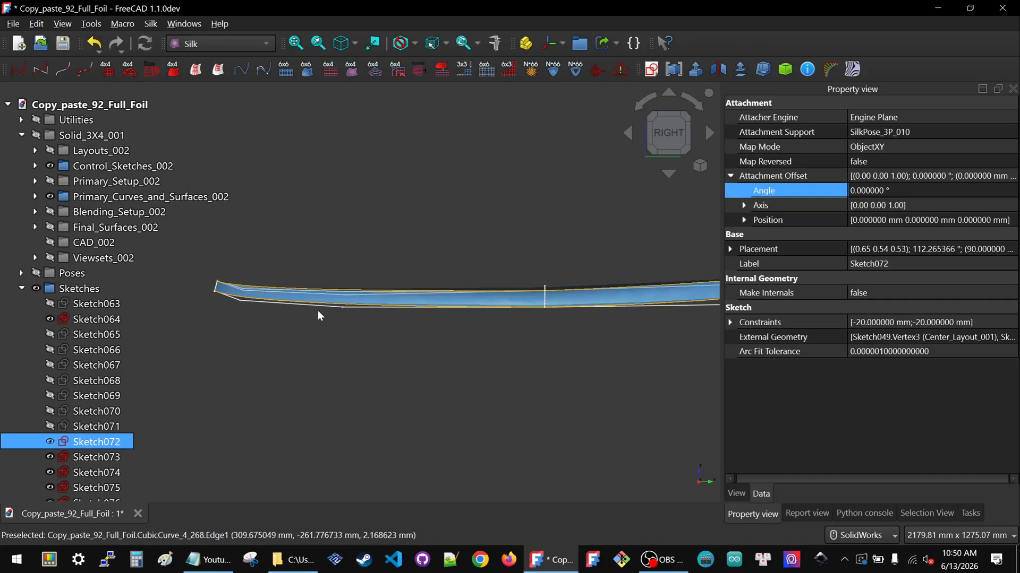
Open Sketch074 for editing and view it from the right side
left_click(99, 459, "ctrl")
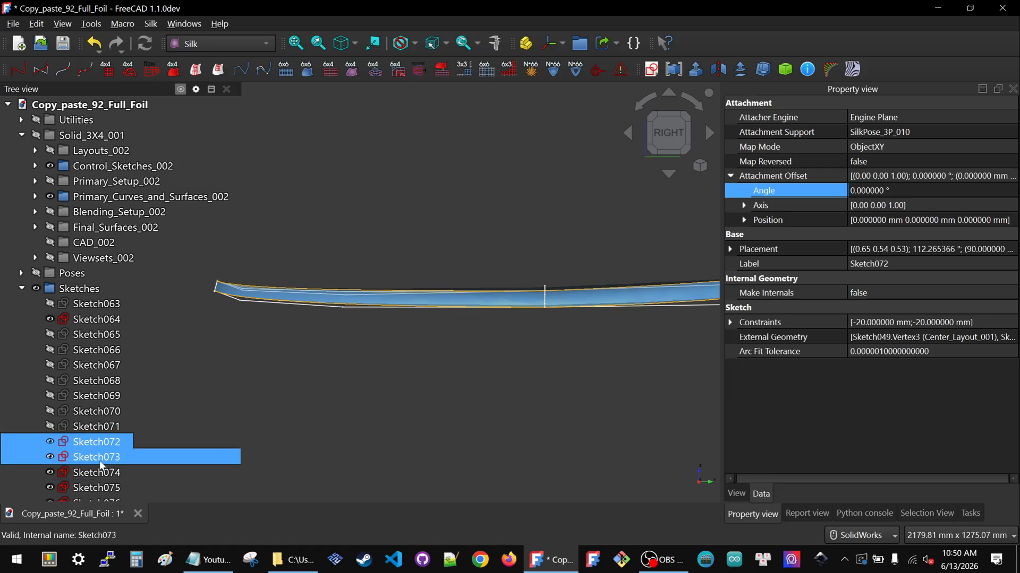
left_click(99, 459)
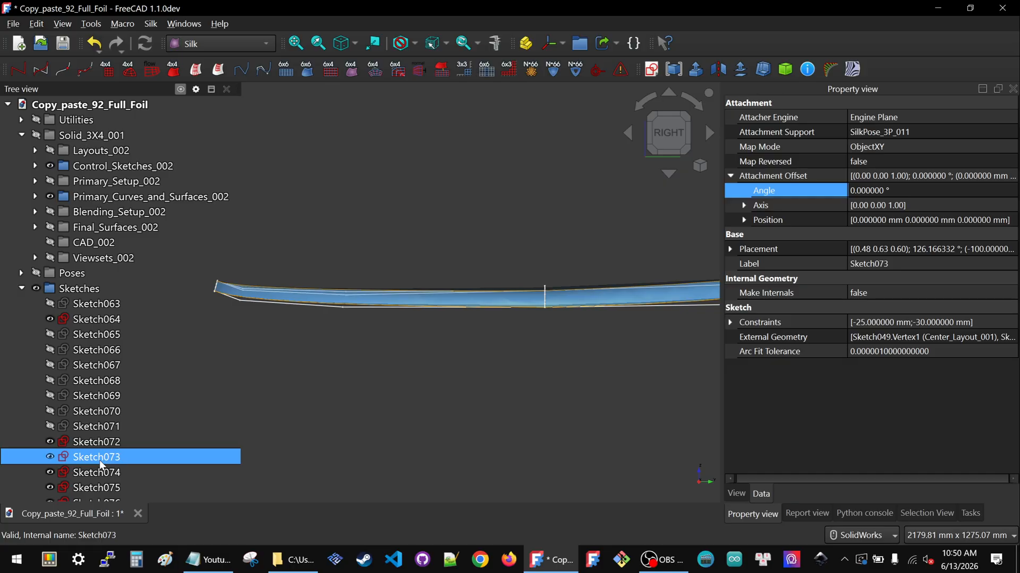
left_click(100, 473, "ctrl")
left_click(99, 472)
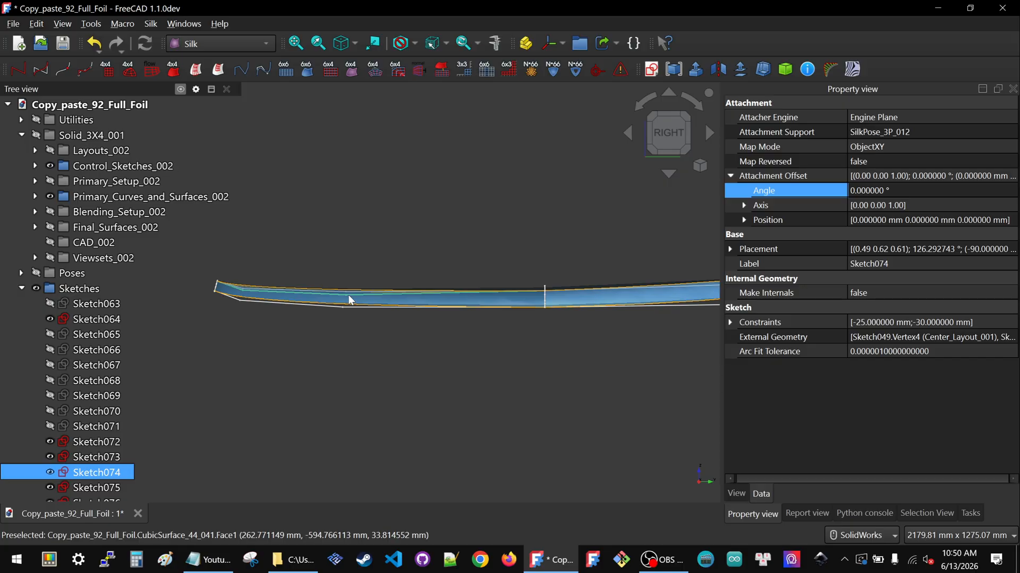
double_click(106, 476)
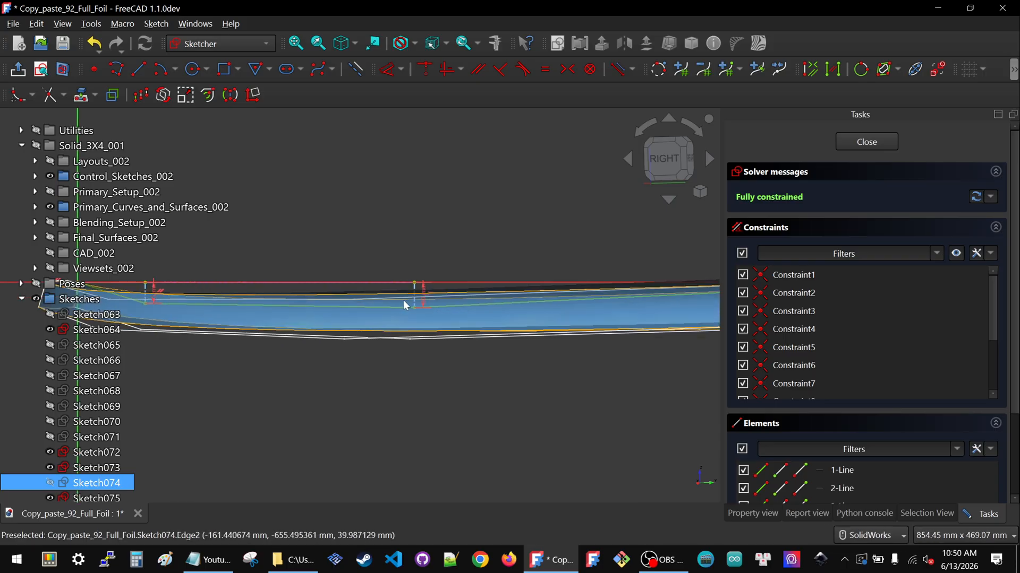
left_click(419, 291)
key("i")
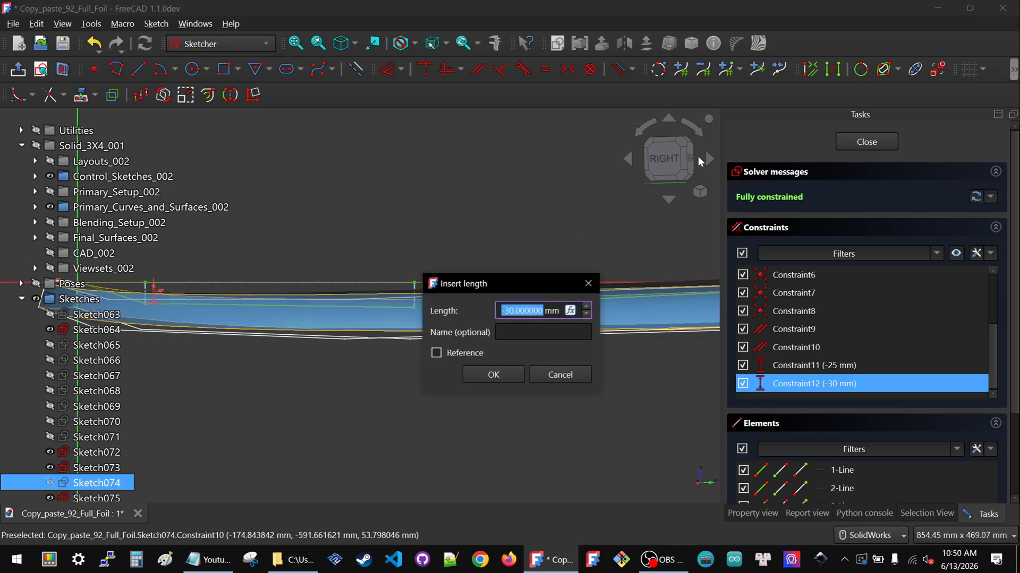
left_click(555, 377)
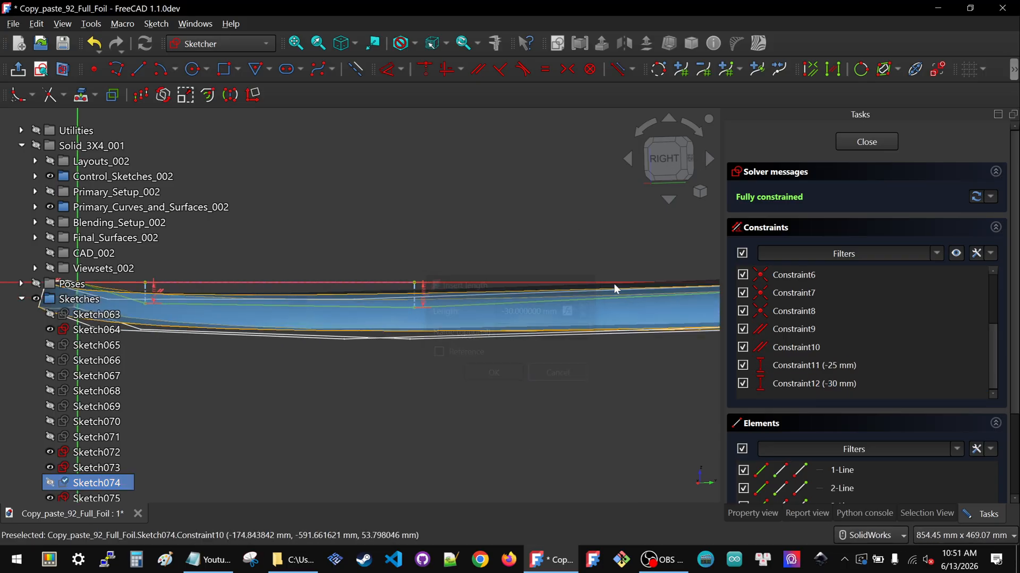
left_click(656, 177)
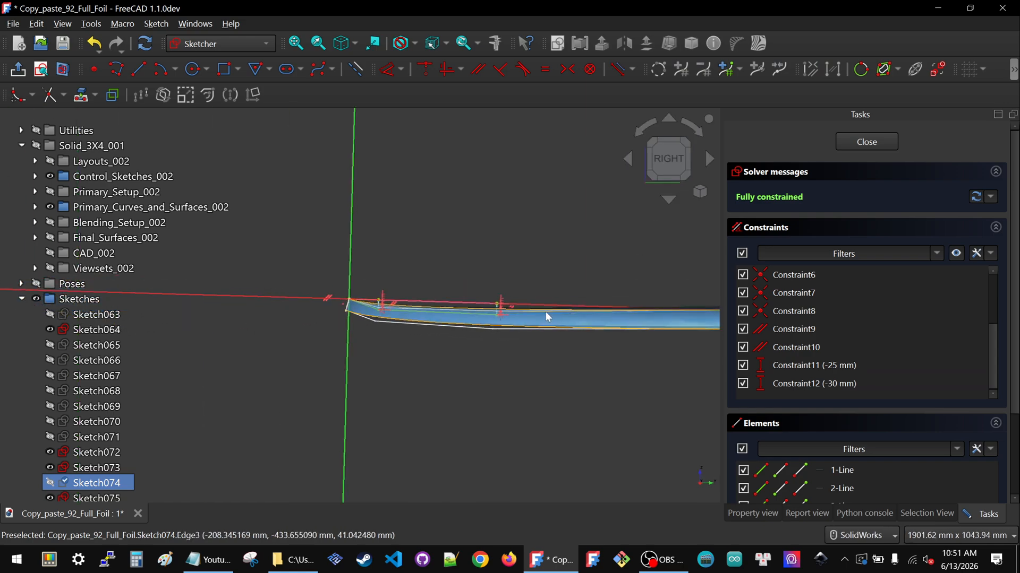
Set Sketch074's Constraint12 vertical distance to -20 mm
scroll(520, 310, "up", 1)
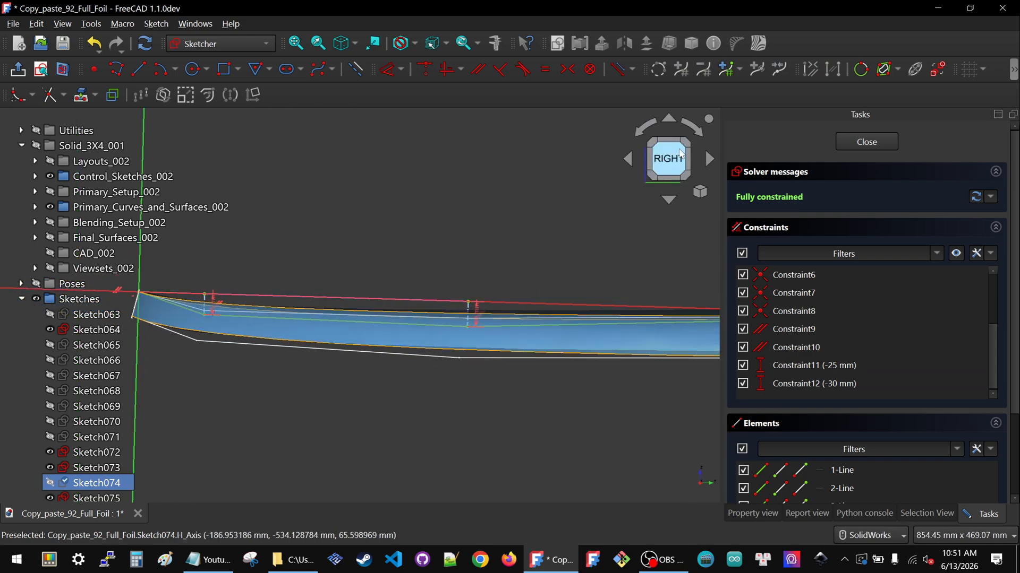
double_click(477, 317)
type("-20")
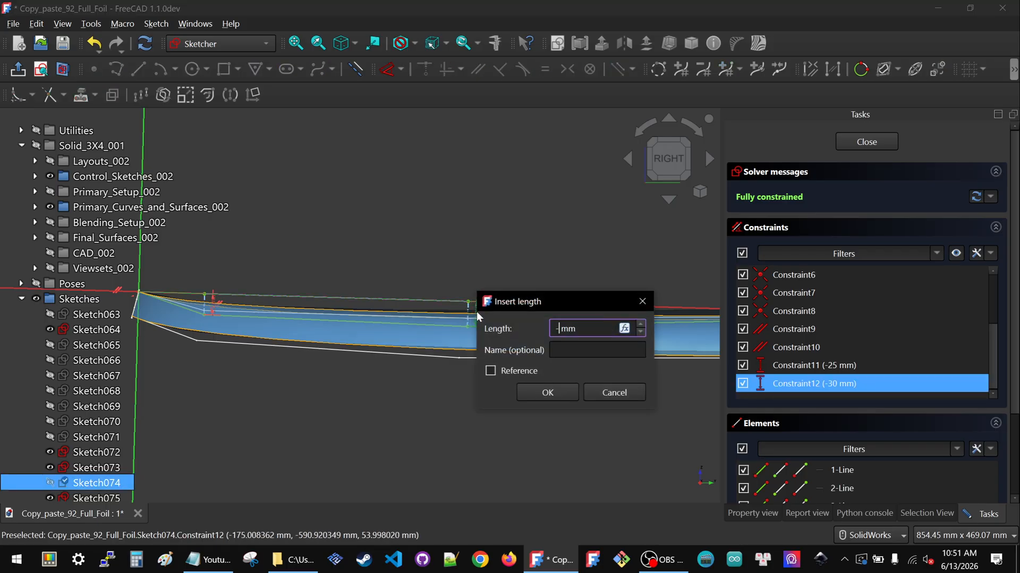
left_click(547, 393)
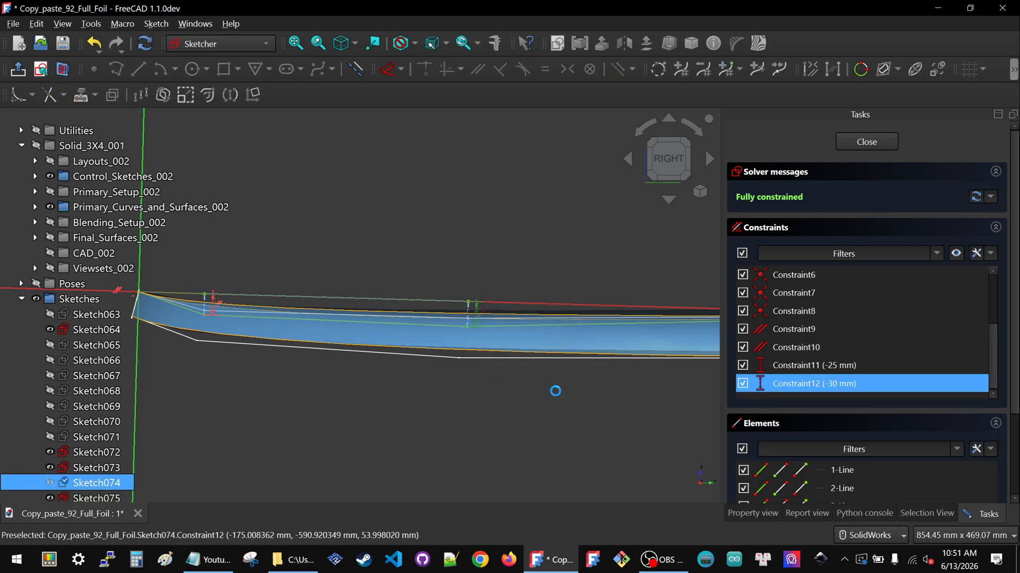
Set Sketch074's Constraint11 vertical distance to -20 mm and close the sketch
middle_click_drag(292, 297, 403, 295, "ctrl")
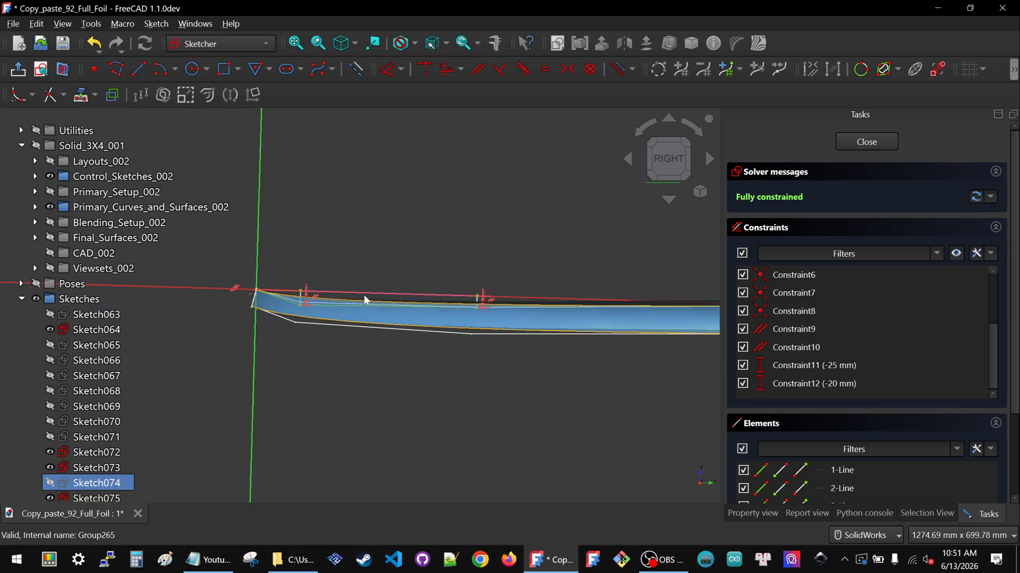
double_click(314, 295)
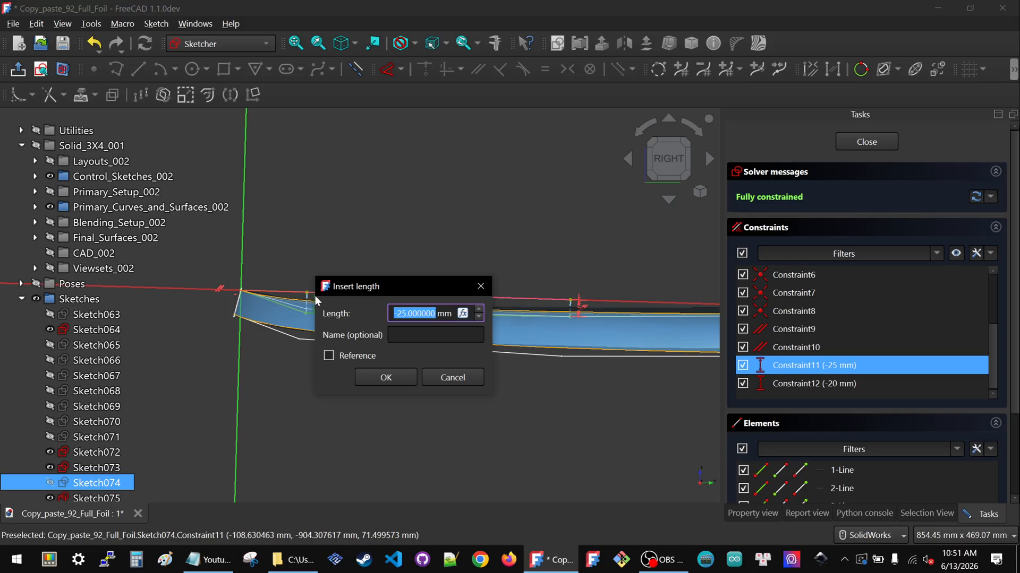
type("-20")
left_click(387, 378)
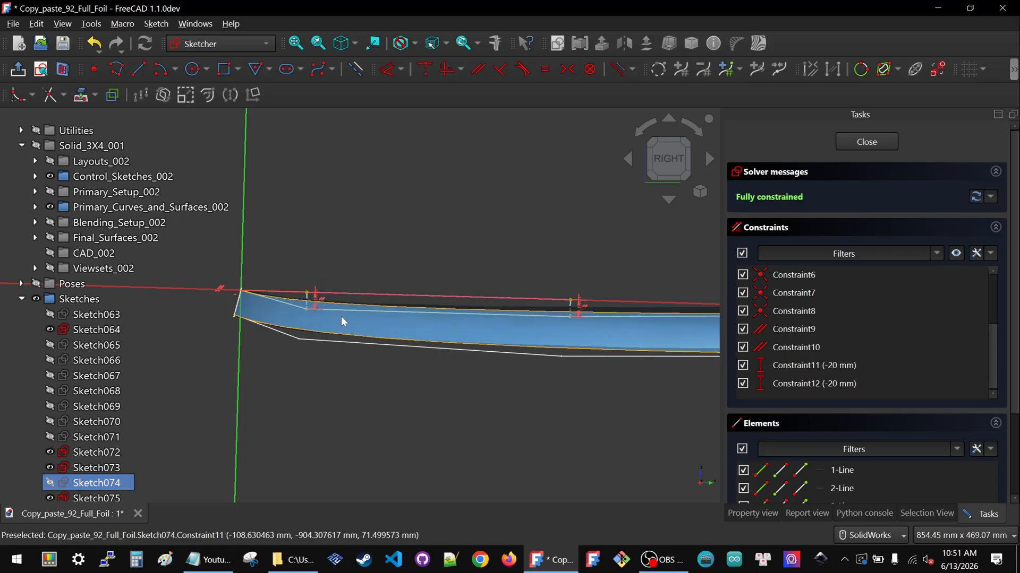
scroll(341, 318, "down", 4)
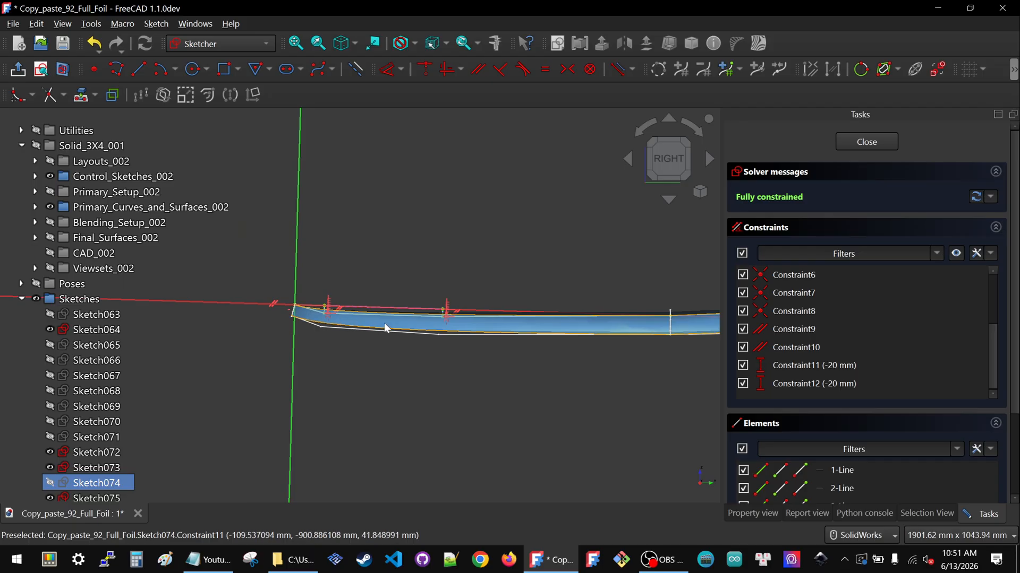
left_click(867, 141)
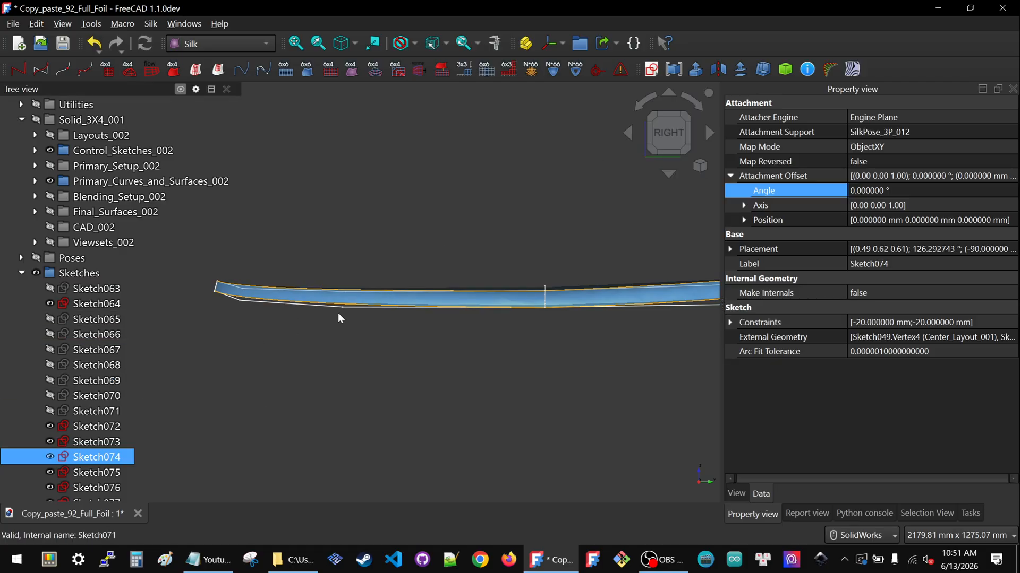
Hide the edited outline sketches Sketch074 and Sketch072
scroll(272, 300, "up", 5)
key("space")
scroll(400, 362, "down", 2)
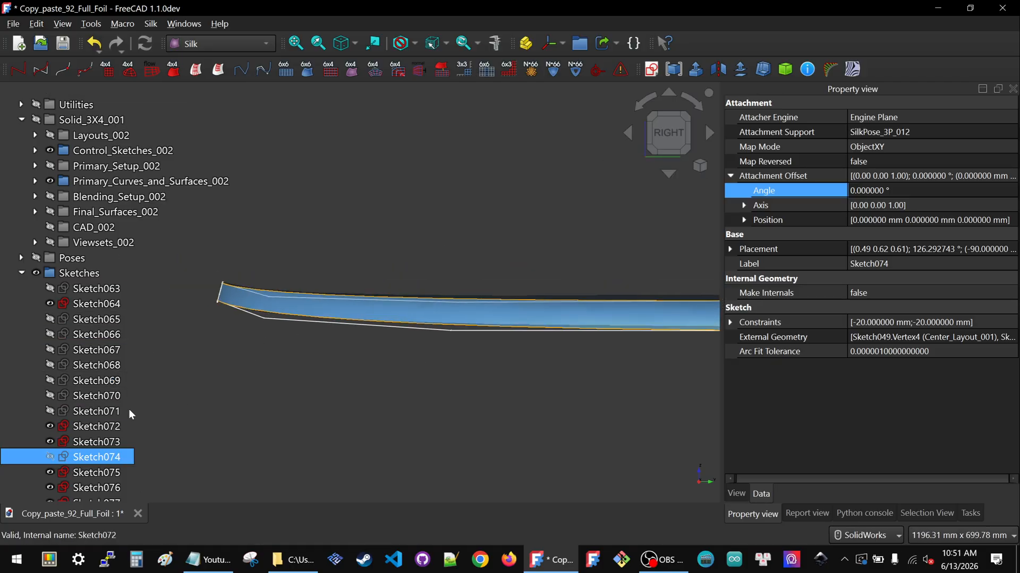
left_click(175, 427)
key("space")
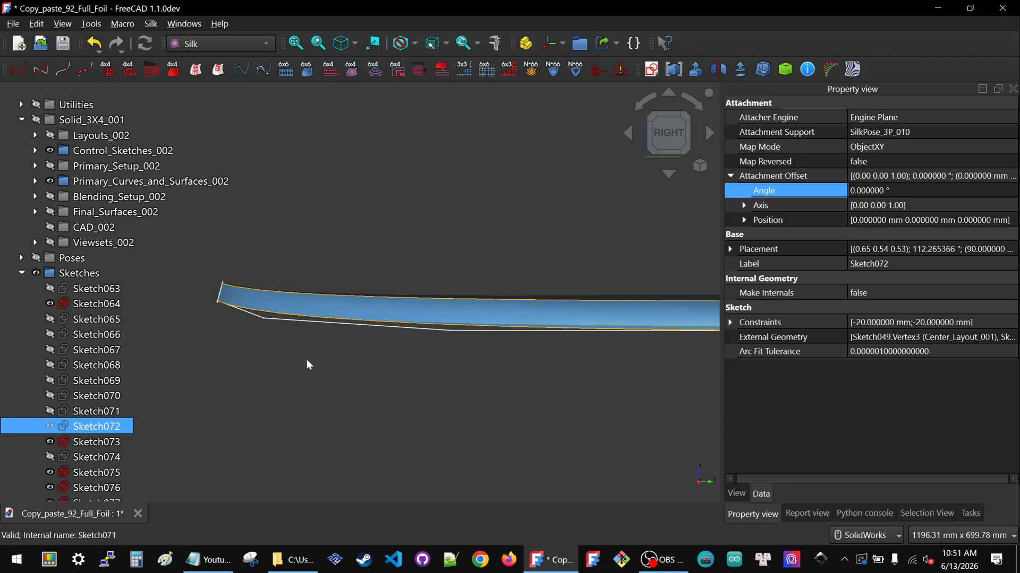
left_click(312, 359)
Examine the reshaped foil's side profile along its full length in the right view
scroll(307, 359, "down", 3)
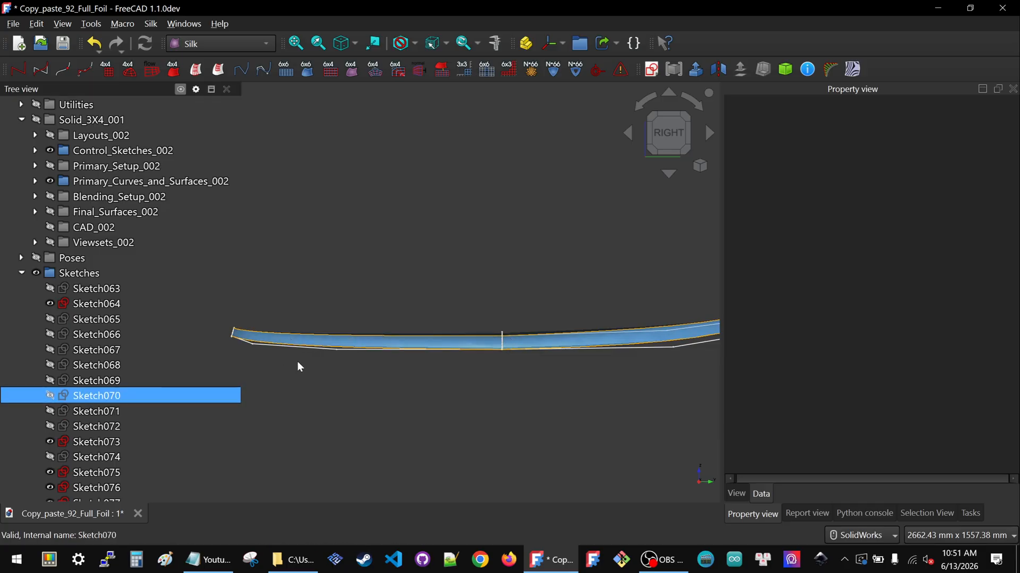
scroll(300, 361, "down", 2)
scroll(563, 331, "up", 1)
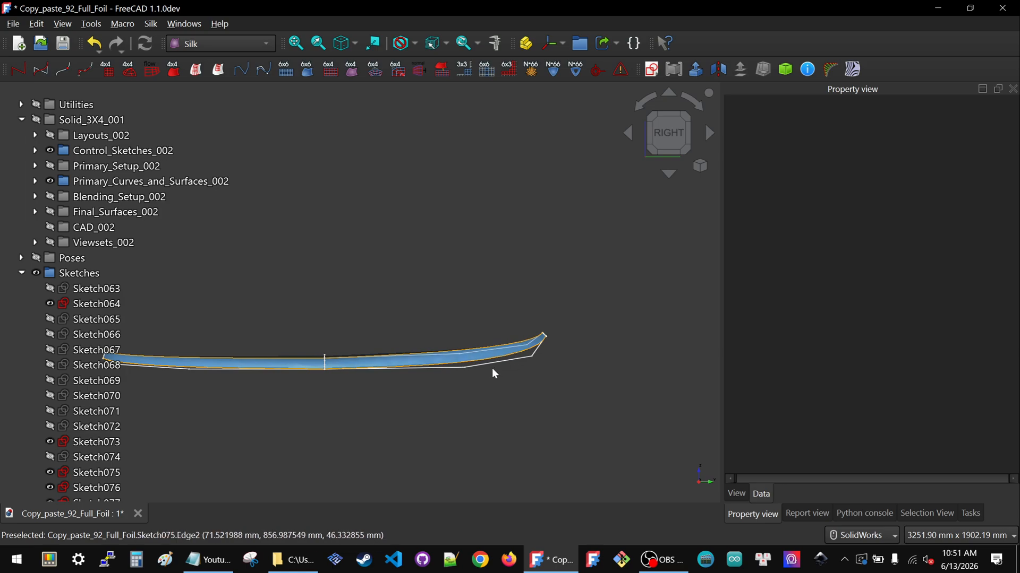
scroll(544, 358, "down", 2)
scroll(462, 369, "up", 1)
scroll(448, 366, "up", 3)
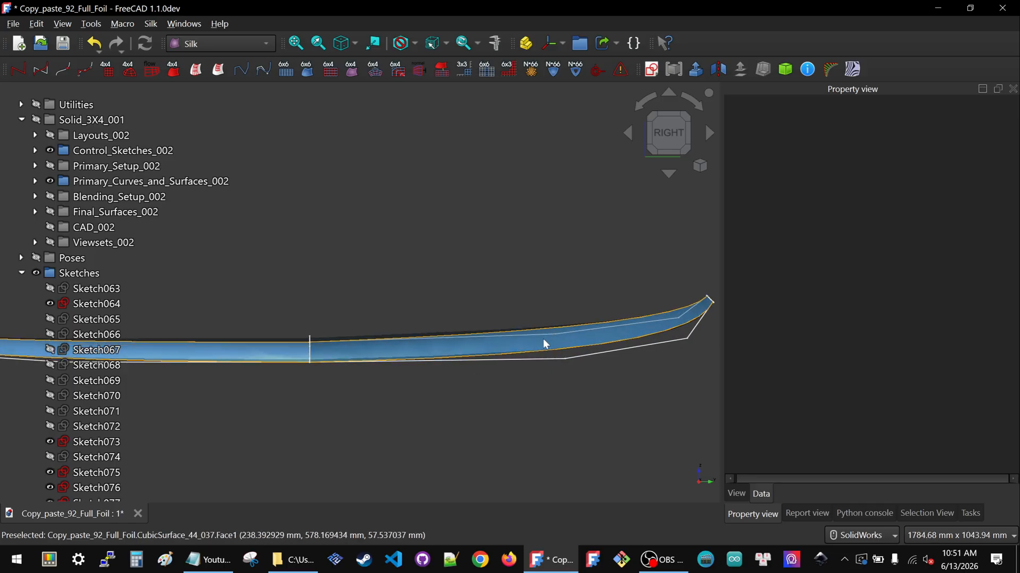
scroll(544, 344, "down", 1)
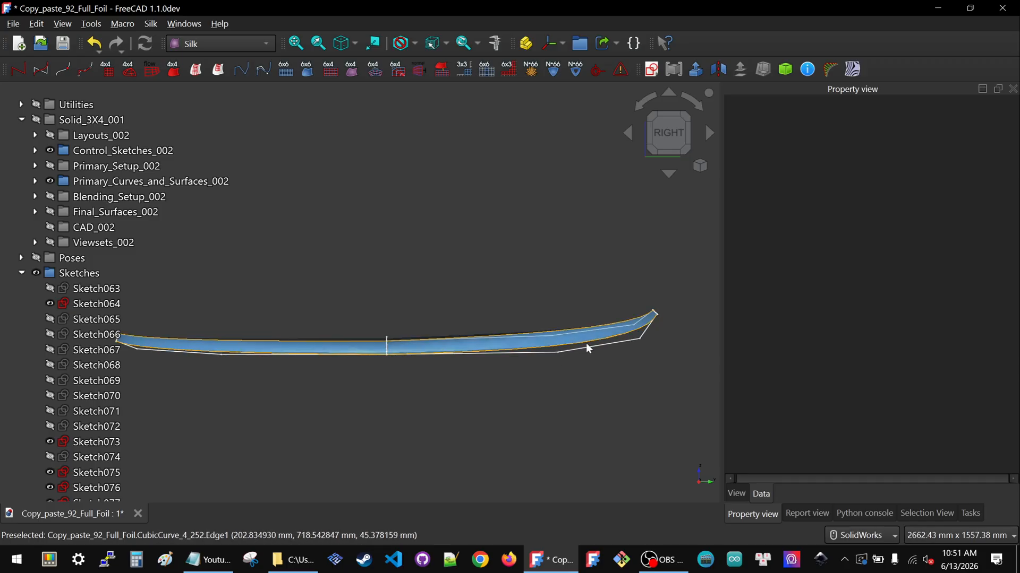
scroll(587, 345, "down", 1)
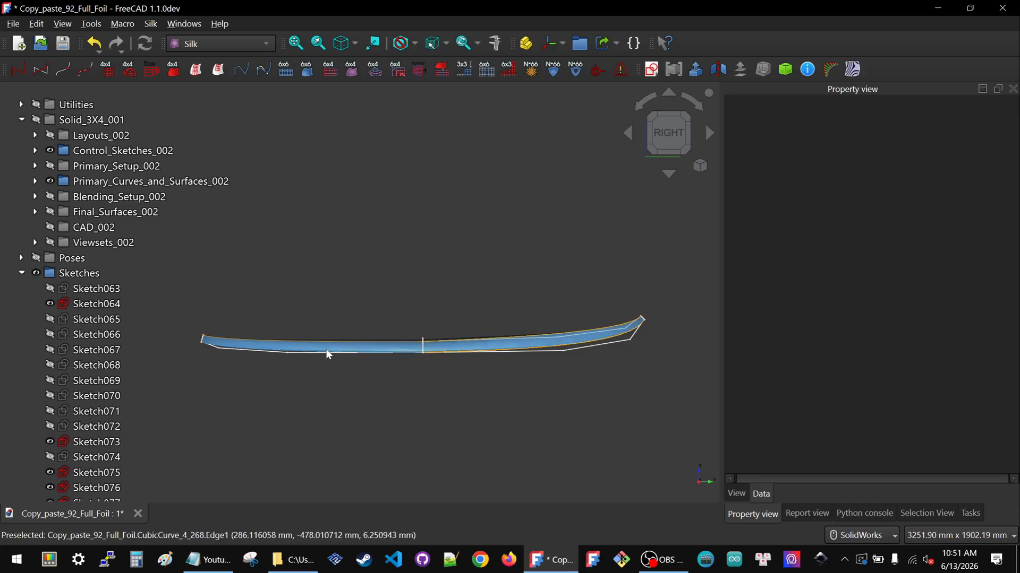
scroll(562, 352, "up", 2)
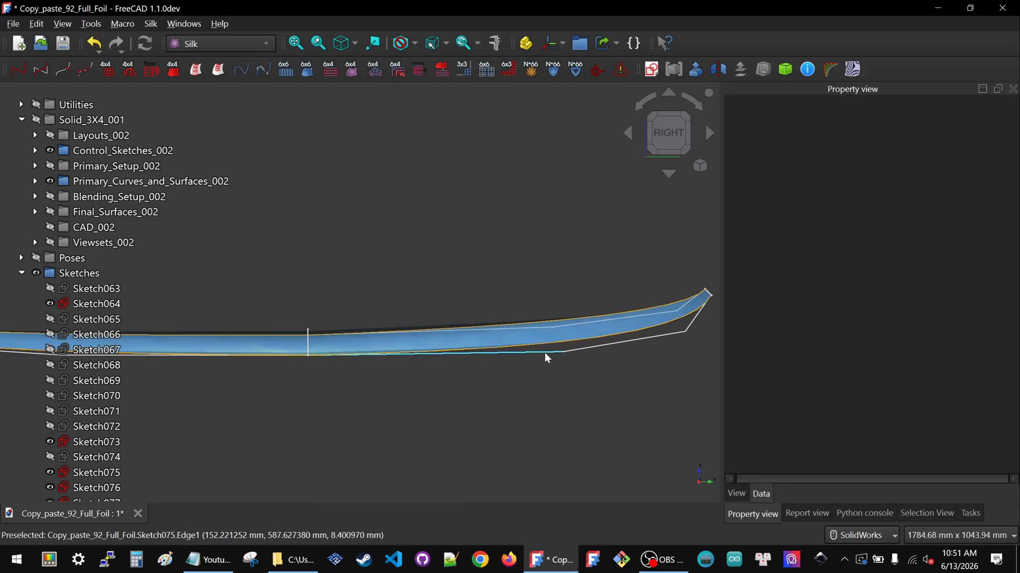
Open Sketch075 for editing and view it from the right side
left_click(544, 353)
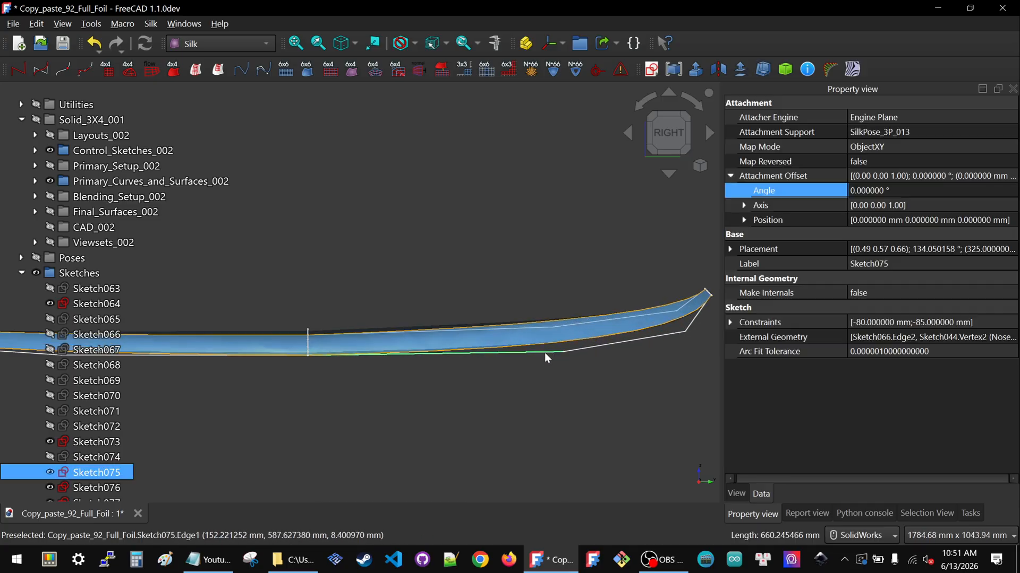
double_click(105, 472)
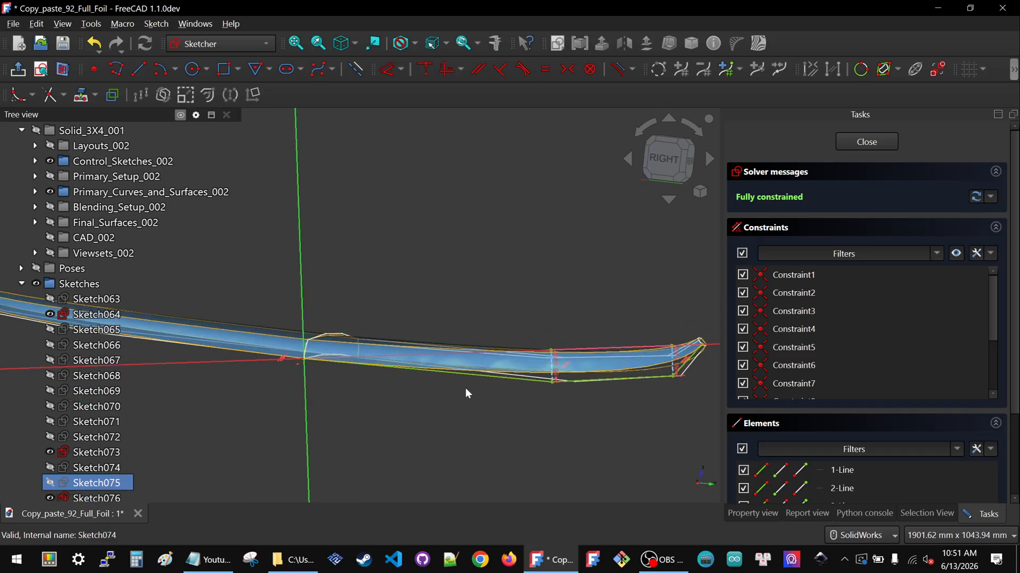
left_click(665, 158)
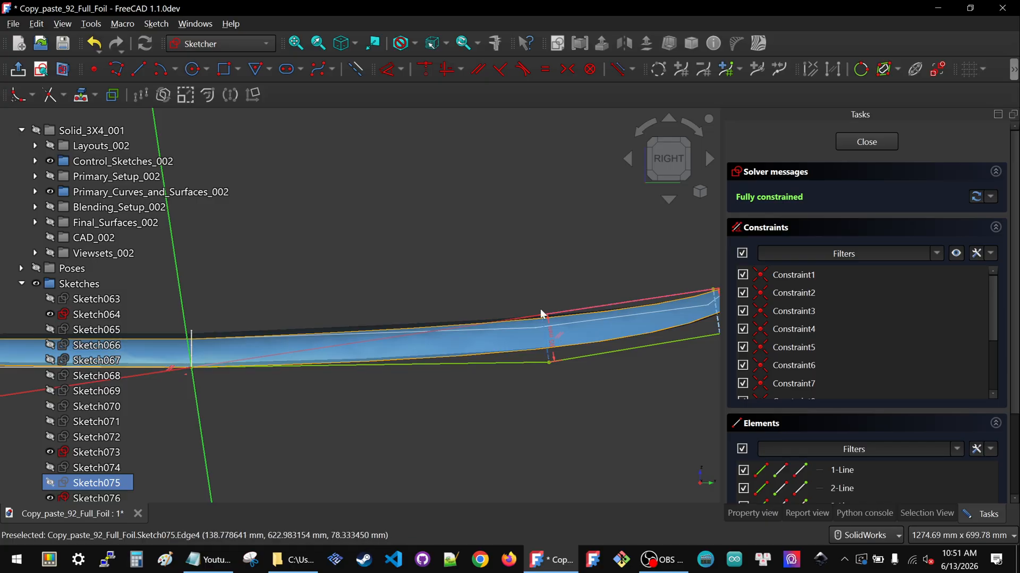
scroll(563, 367, "down", 1)
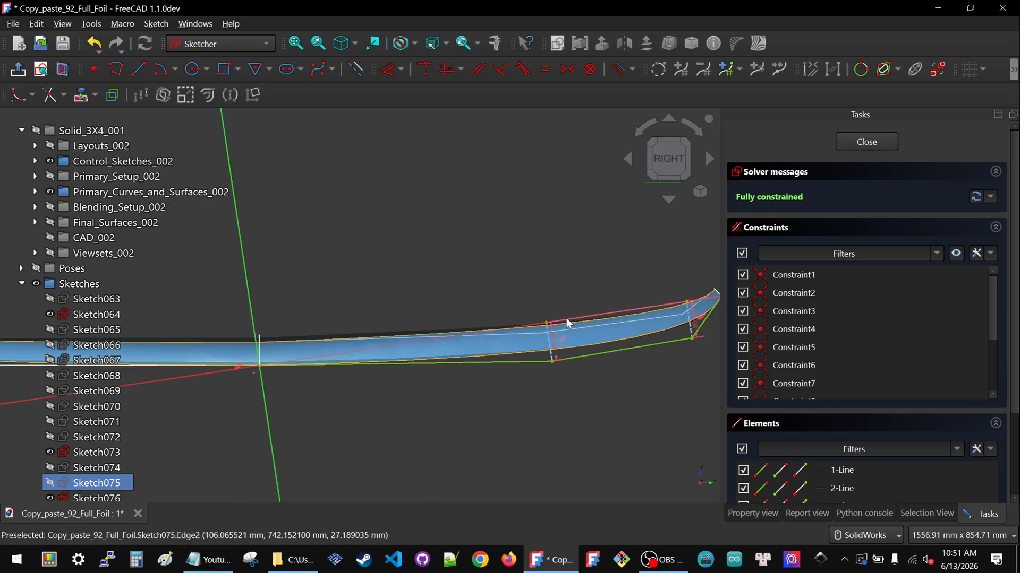
scroll(324, 369, "down", 1)
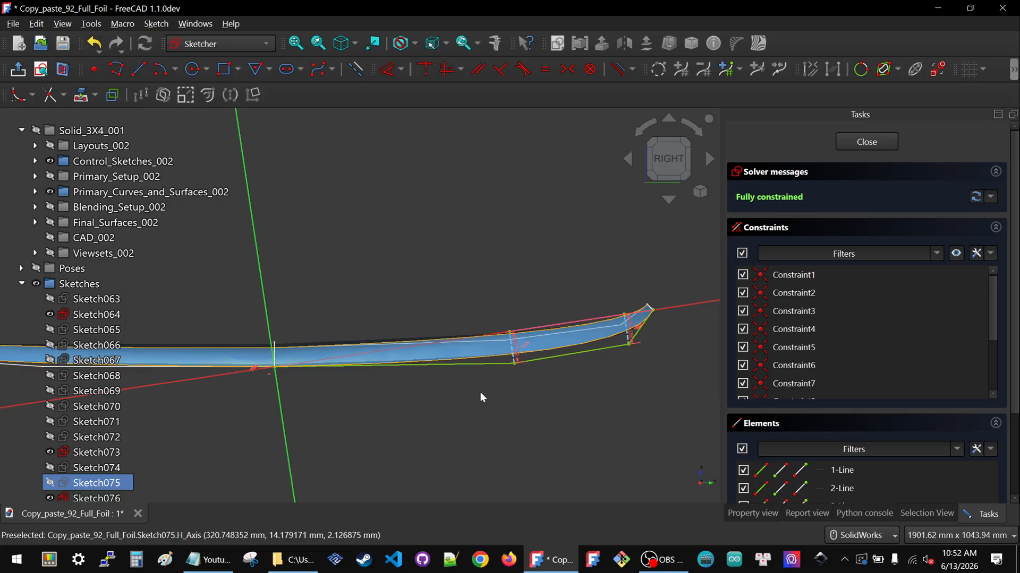
scroll(481, 397, "down", 2)
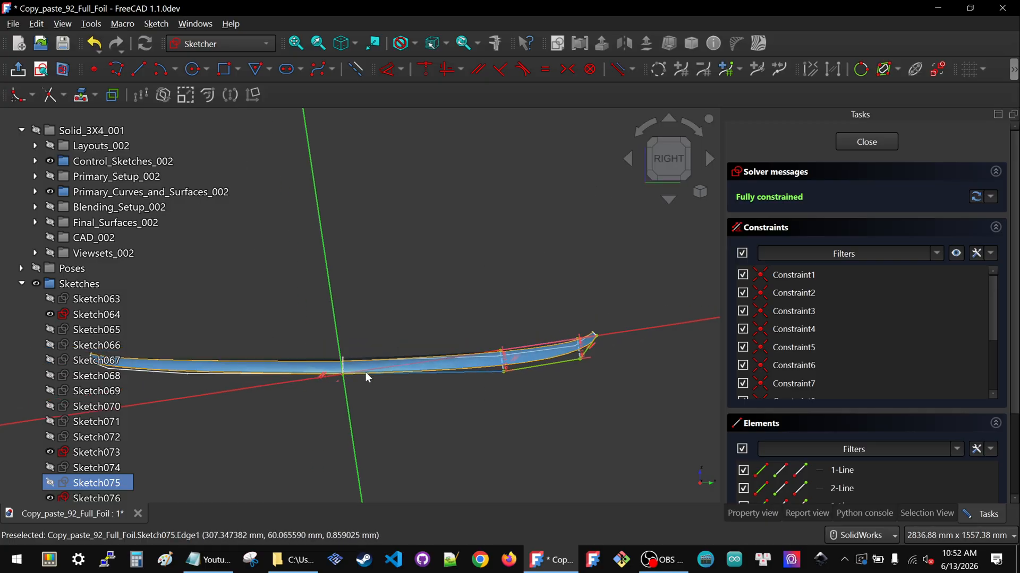
Set Sketch075's Constraint12 vertical distance to -90 mm
scroll(493, 377, "up", 1)
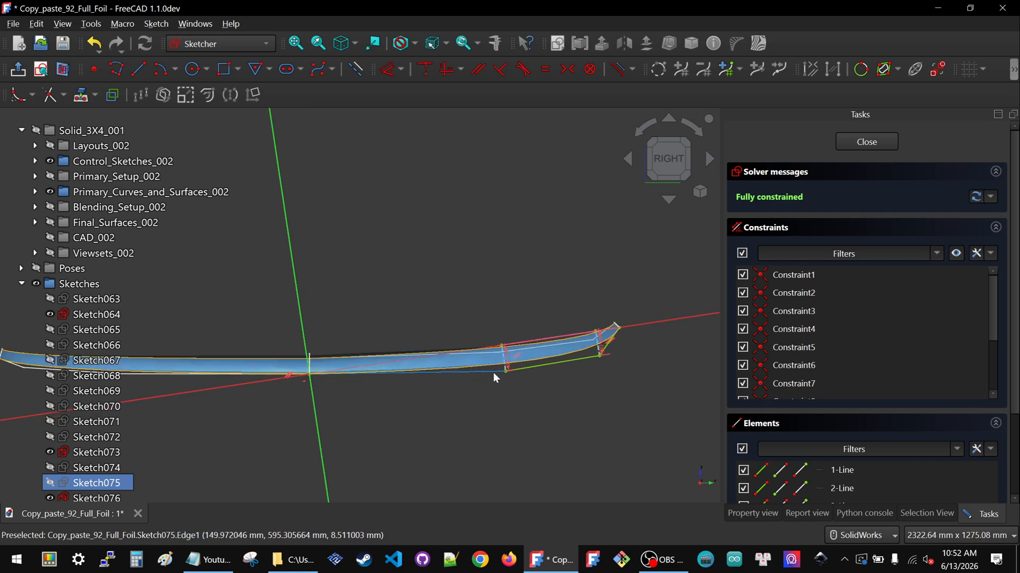
scroll(494, 376, "up", 6)
double_click(533, 344)
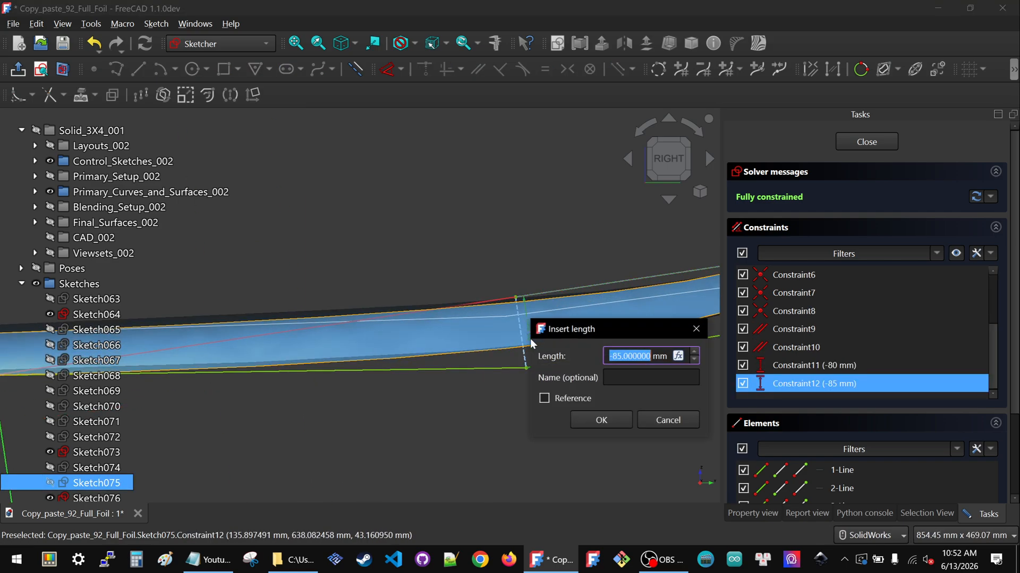
type("-90")
left_click(595, 416)
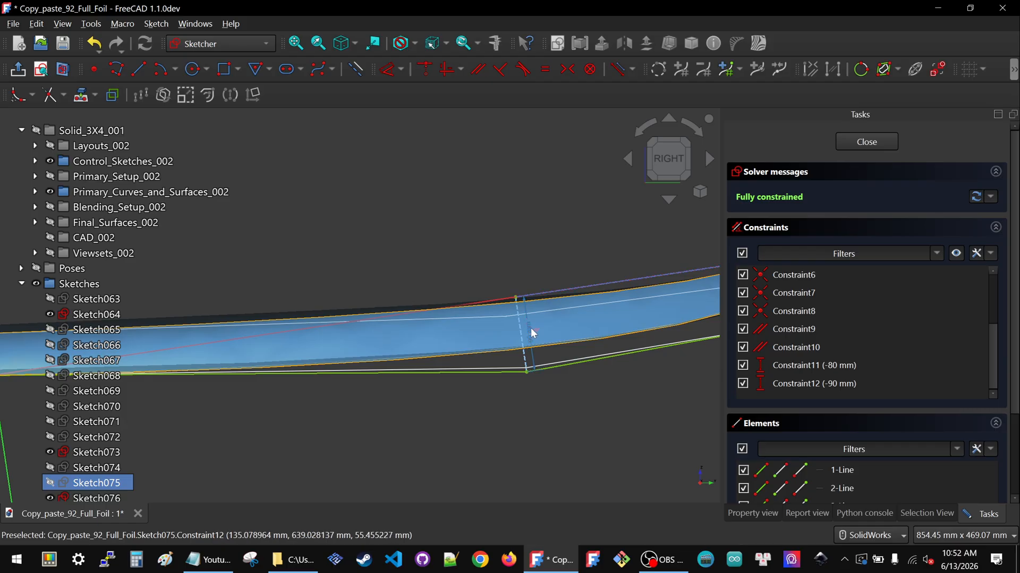
Try -95 mm for Sketch075's Constraint12, reset it to -90 mm, and close the sketch
double_click(530, 329)
type("-95")
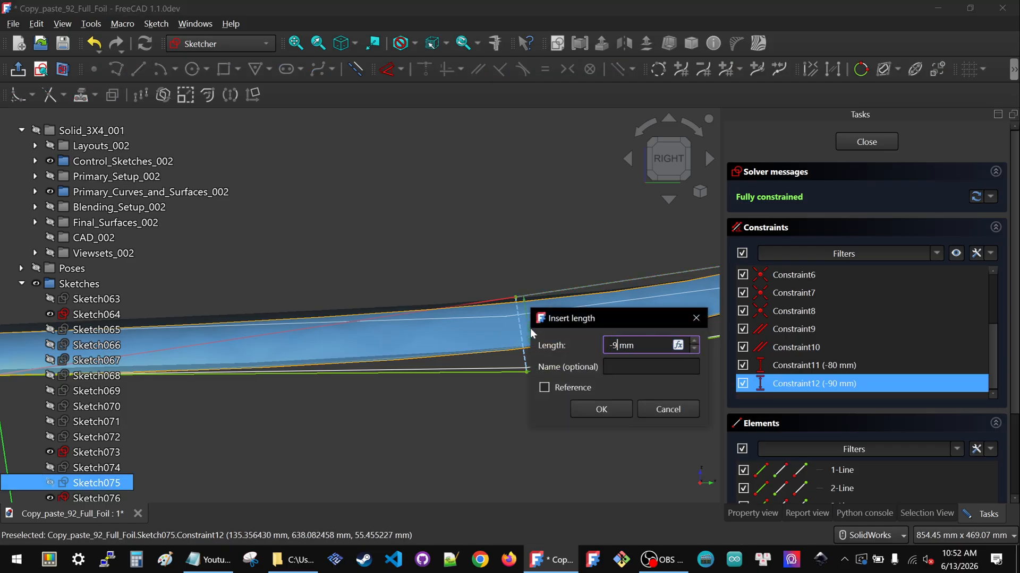
left_click(601, 414)
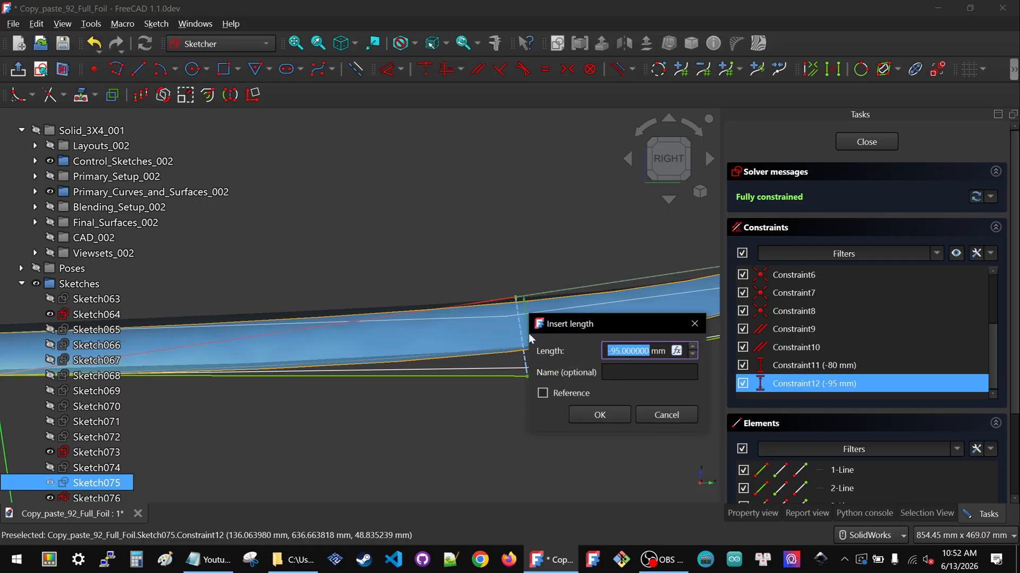
type("-90")
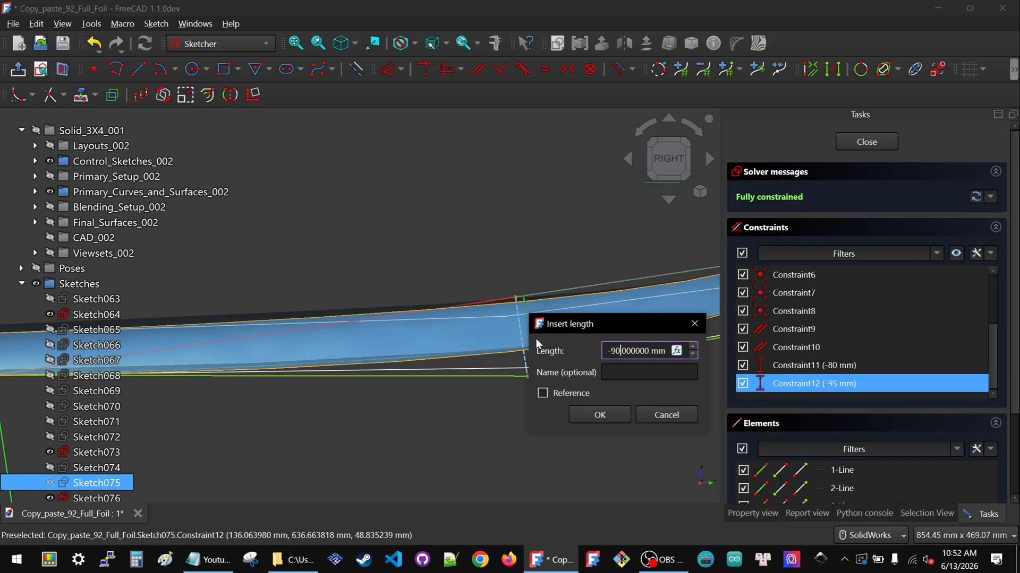
left_click(591, 415)
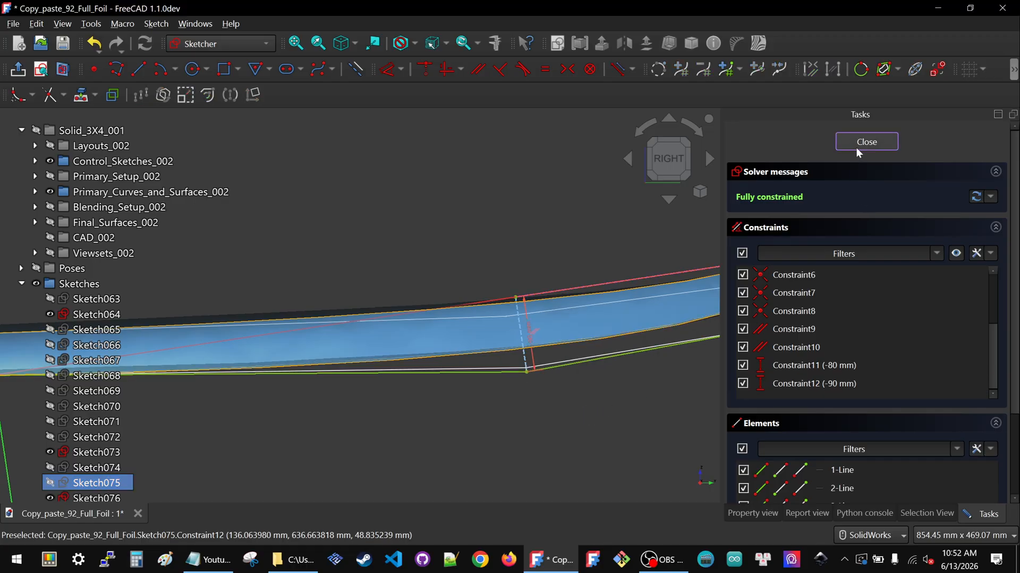
left_click(855, 147)
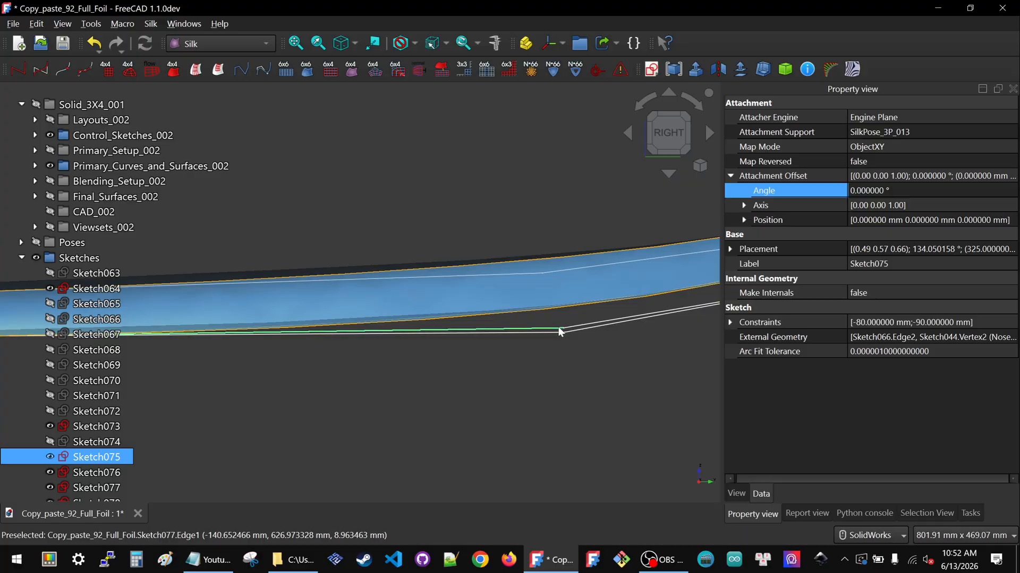
Open Sketch077 in the right view, set its Constraint12 vertical distance to -90 mm, and close it
left_click(77, 488)
double_click(78, 489)
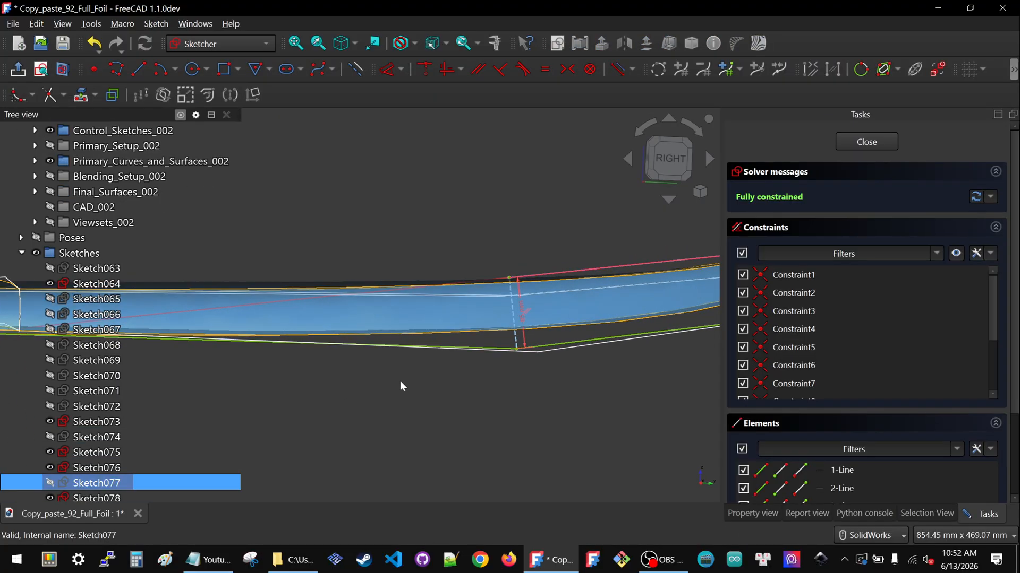
left_click(678, 158)
left_click(553, 307)
type("-90000000")
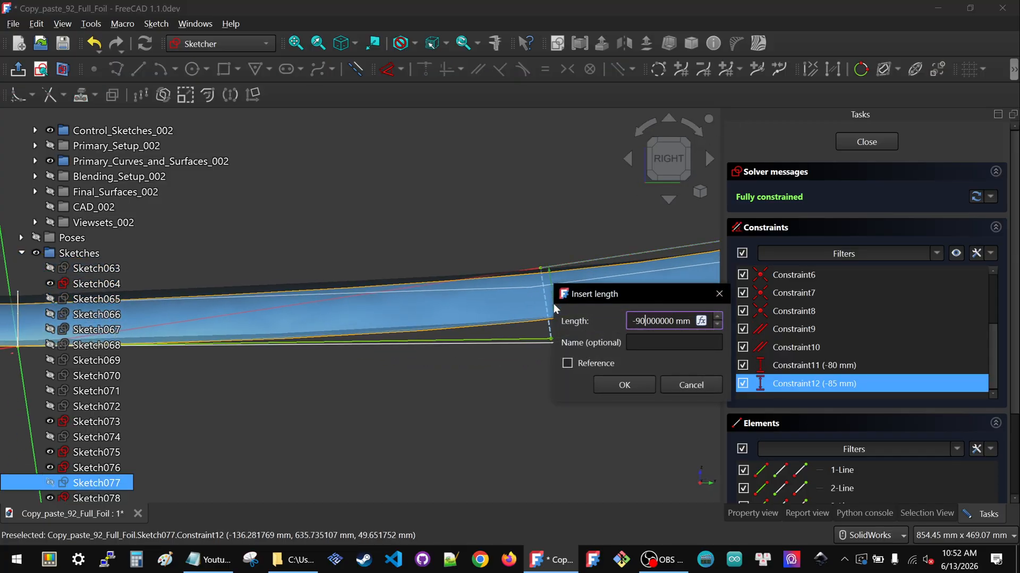
left_click(637, 384)
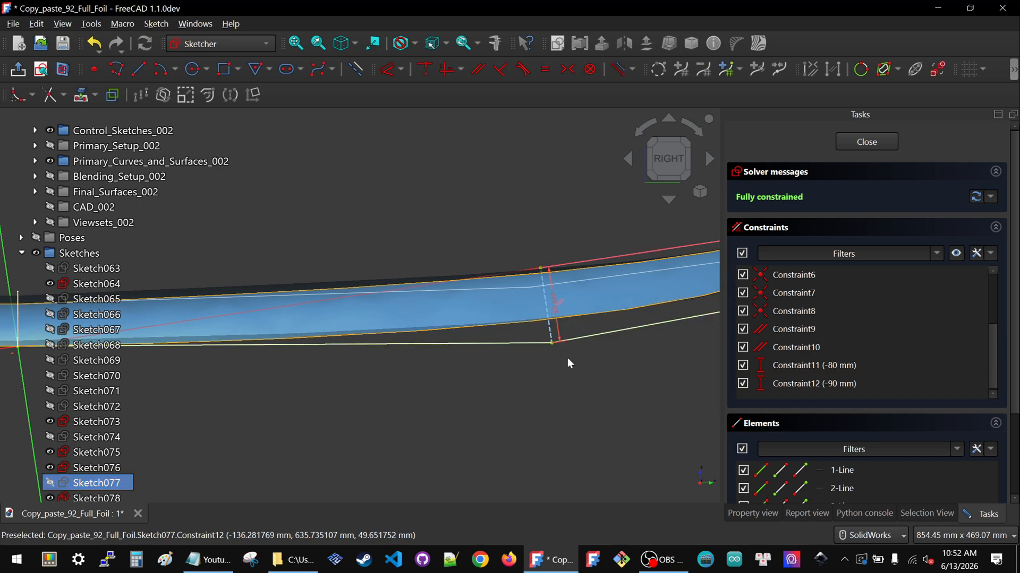
scroll(522, 349, "down", 5)
left_click(852, 143)
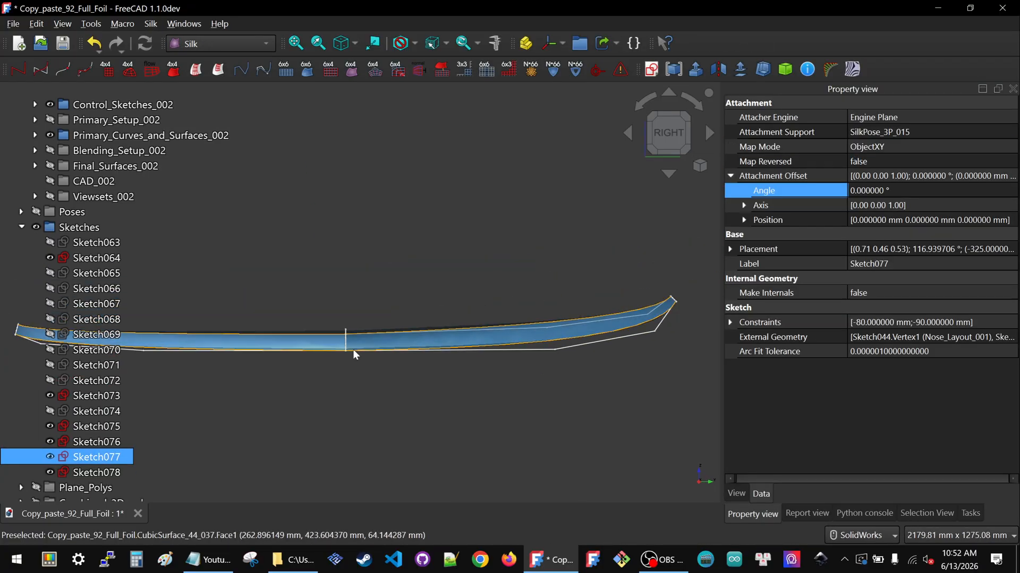
Open Sketch076, set its Constraint12 vertical distance to -60 mm, and close the sketch
left_click(119, 444, "ctrl")
left_click(119, 444)
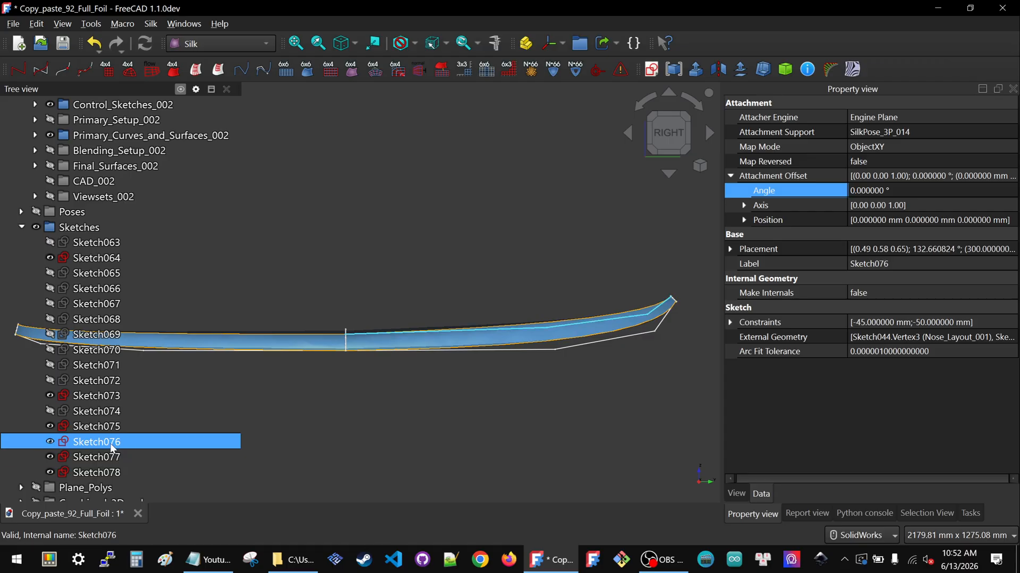
double_click(112, 448)
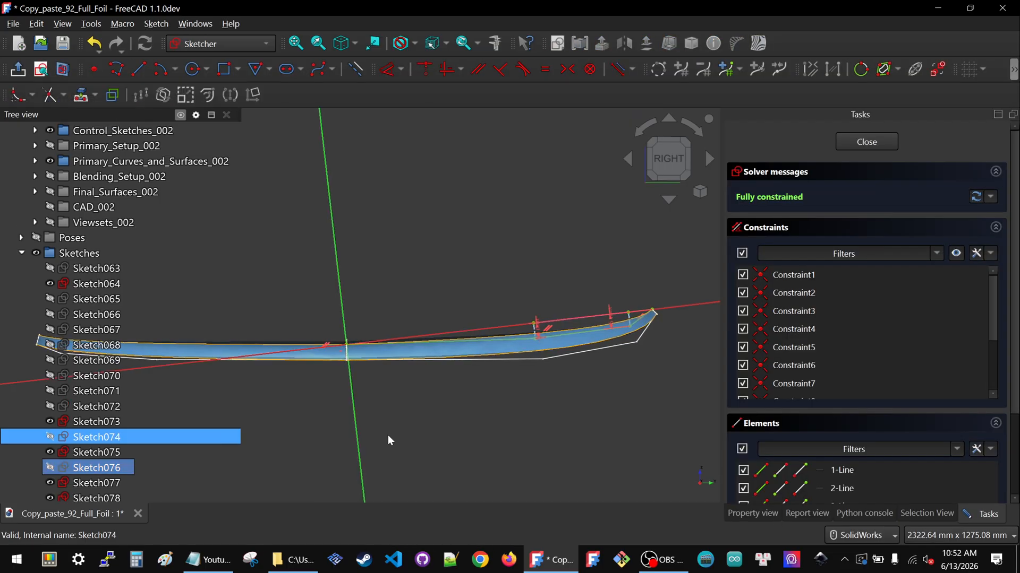
left_click(664, 158)
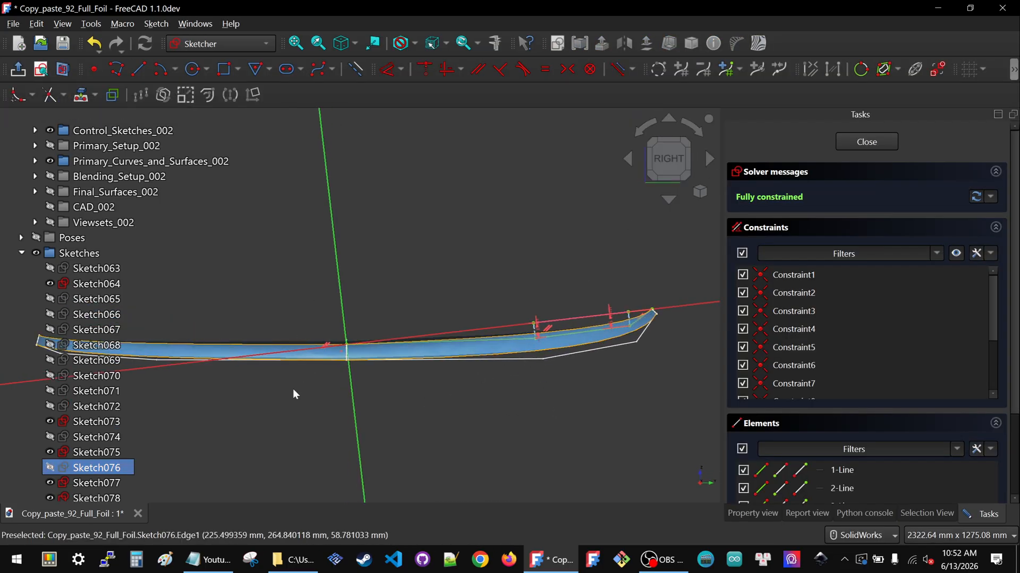
scroll(519, 346, "up", 3)
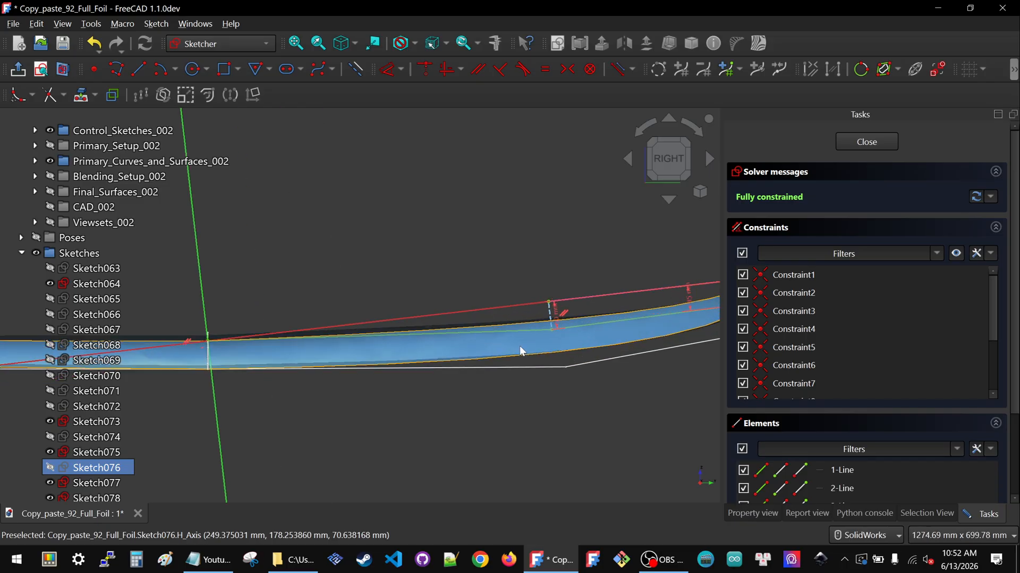
double_click(556, 319)
type("-60.000000")
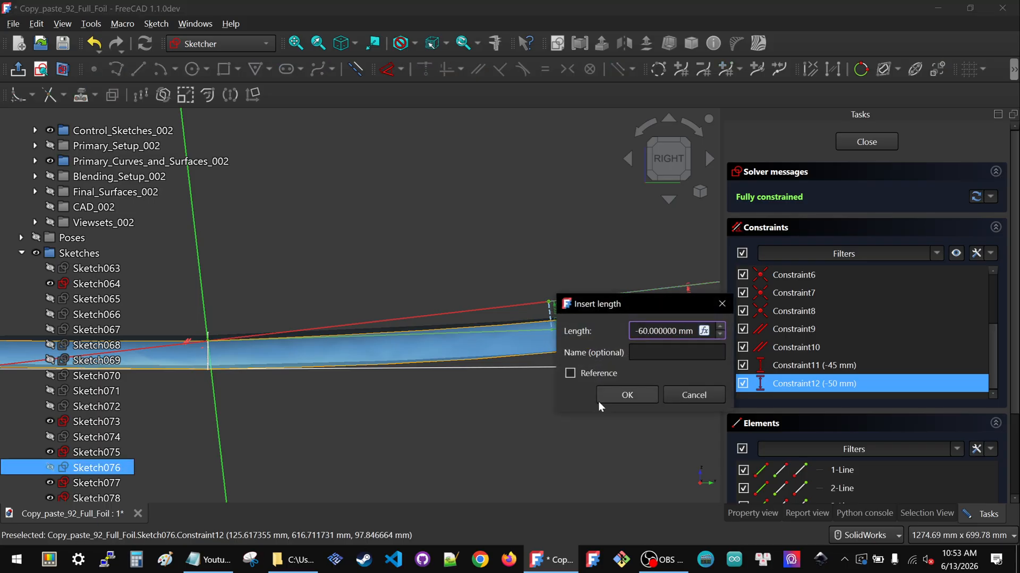
left_click(622, 398)
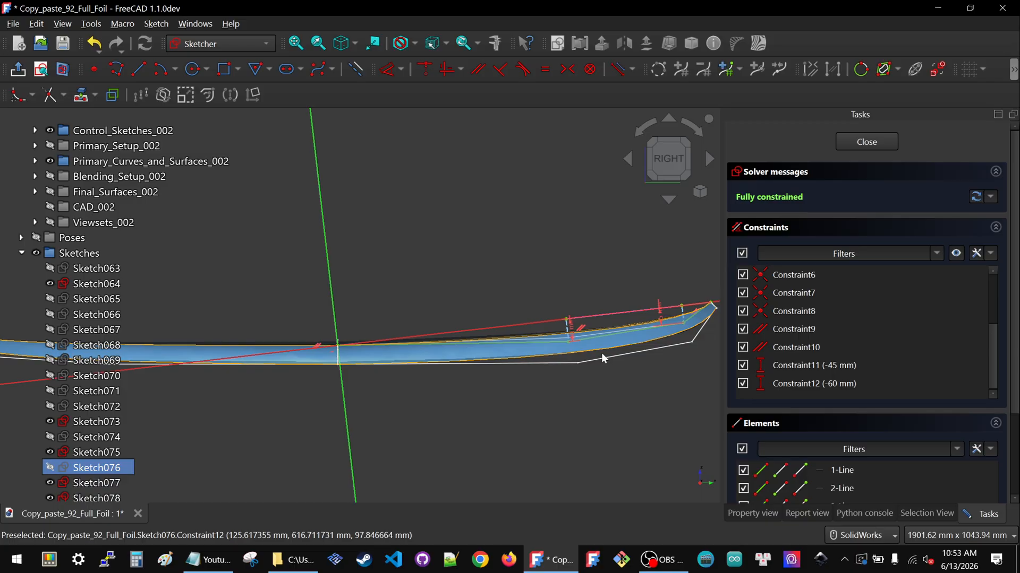
scroll(601, 352, "up", 2)
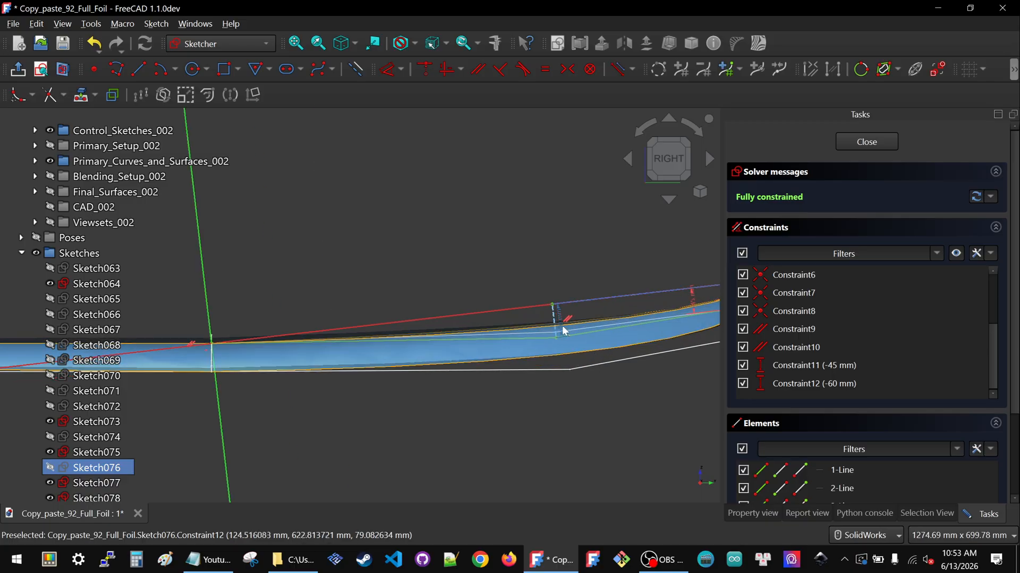
left_click(875, 141)
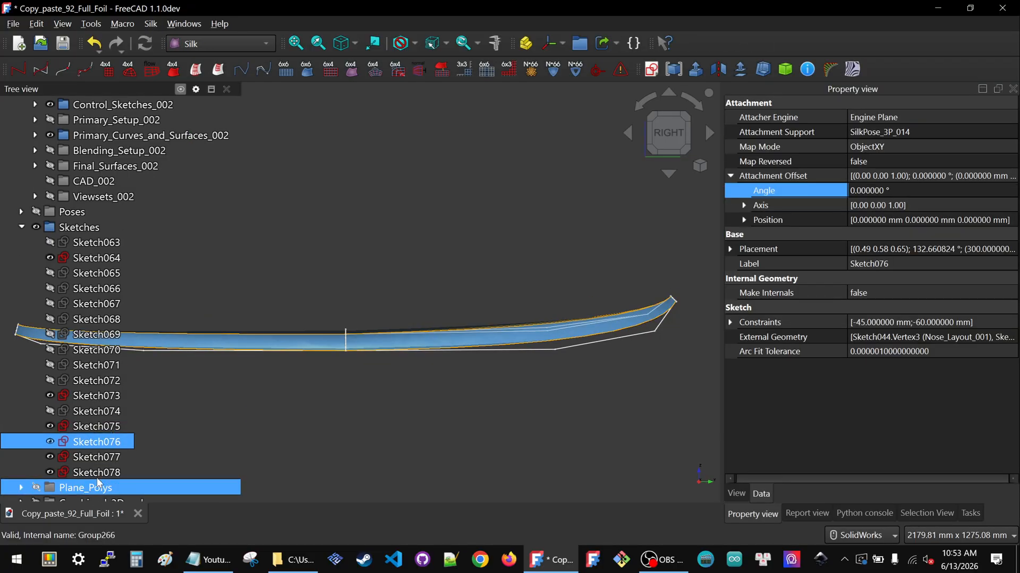
Open Sketch078, set its Constraint12 vertical distance to -60 mm, and close the sketch
double_click(96, 472)
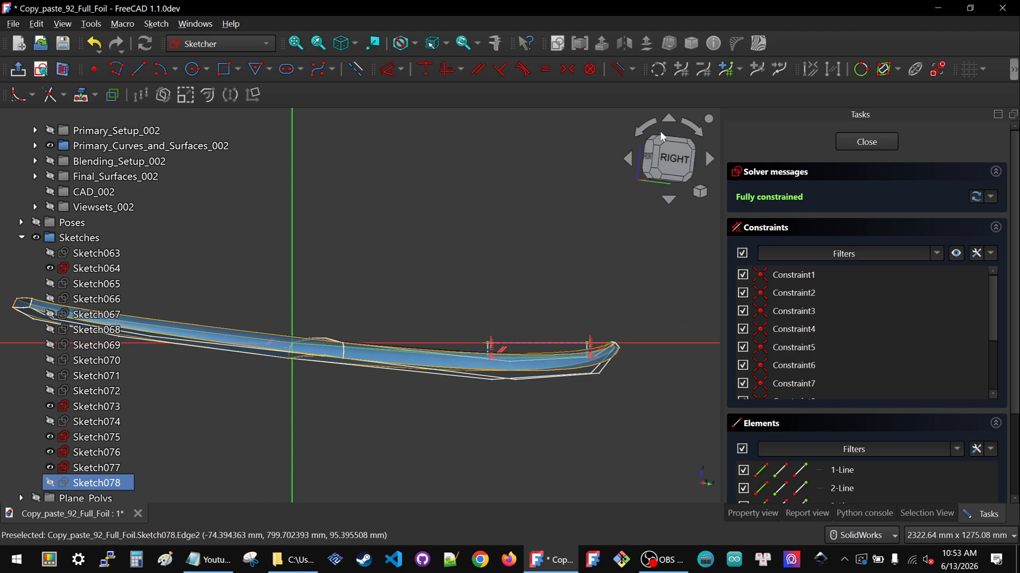
scroll(562, 319, "up", 3)
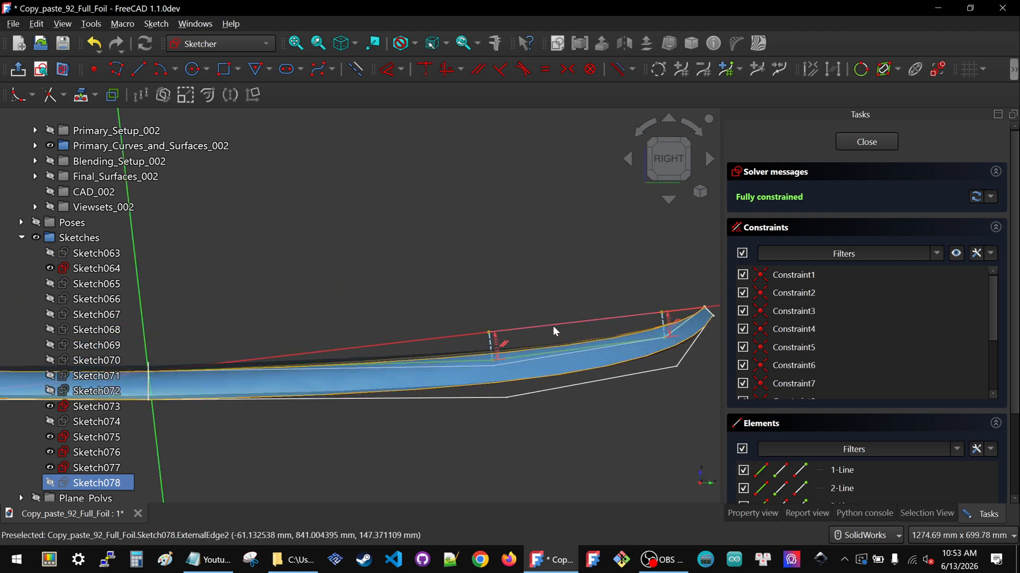
double_click(499, 346)
type("-6")
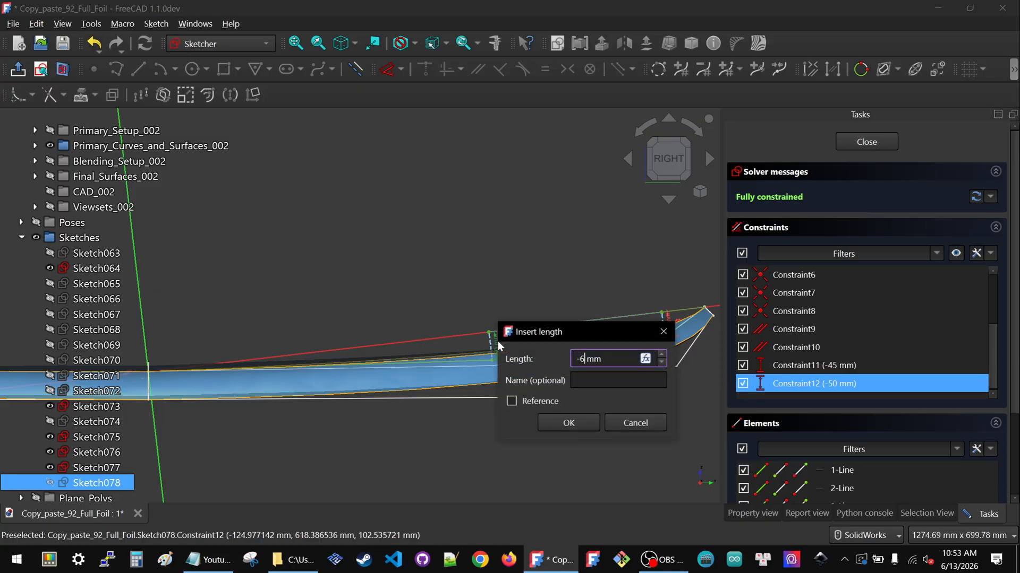
type("0")
left_click(550, 425)
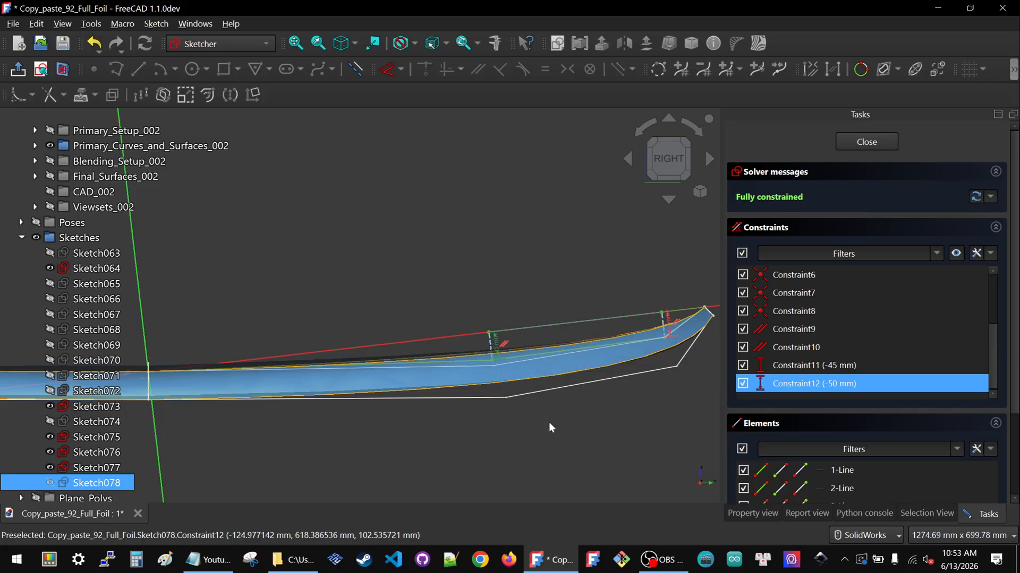
scroll(528, 350, "down", 2)
scroll(528, 350, "down", 1)
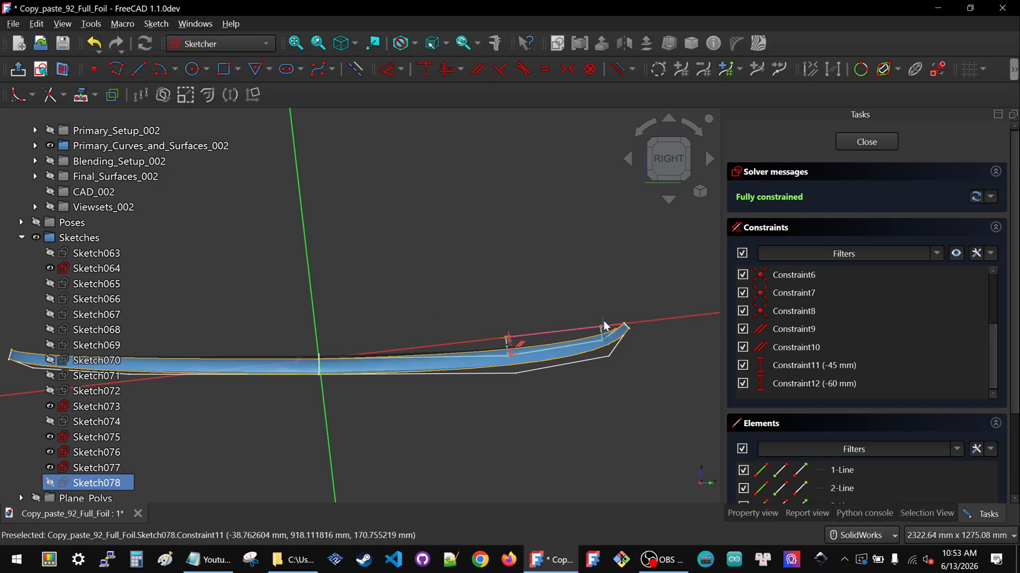
scroll(510, 356, "down", 2)
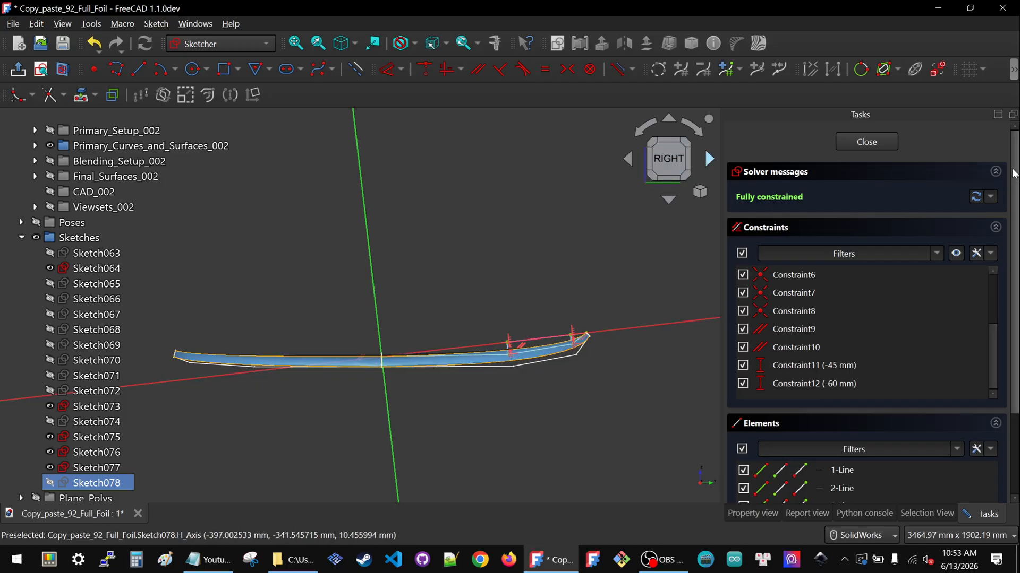
left_click(879, 142)
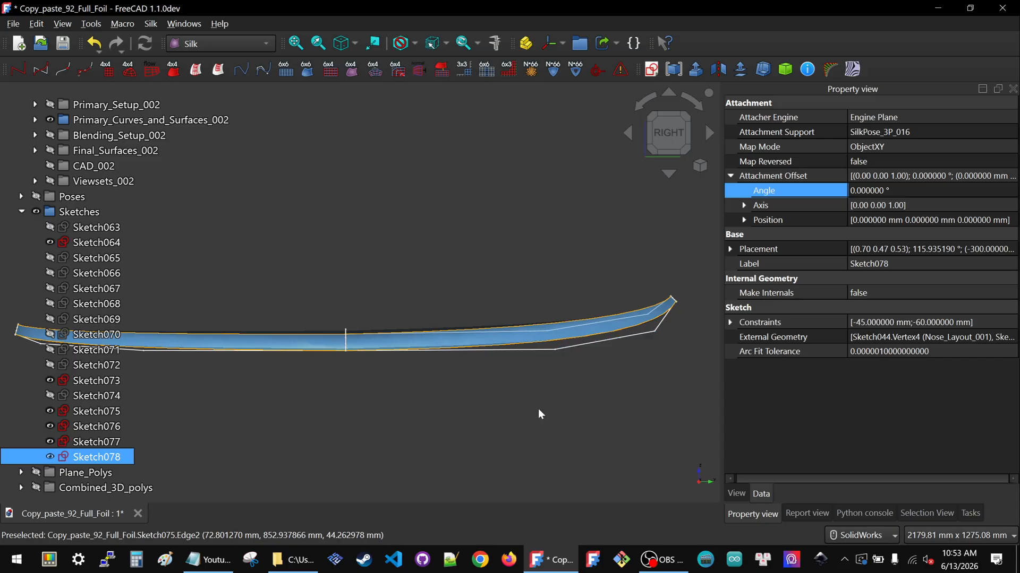
Hide the whole Sketches group
left_click(501, 375)
scroll(585, 316, "down", 1)
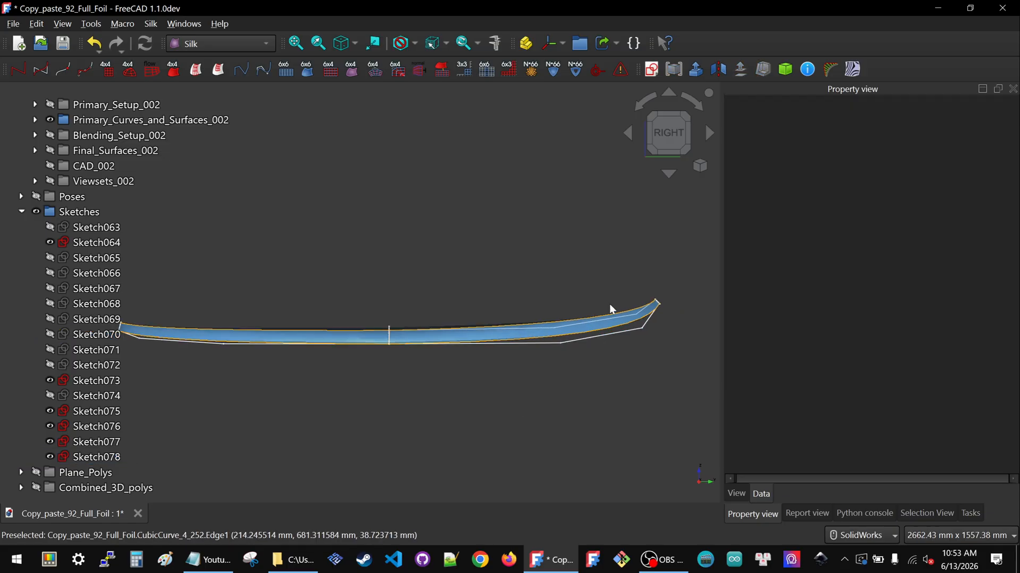
scroll(630, 295, "down", 1)
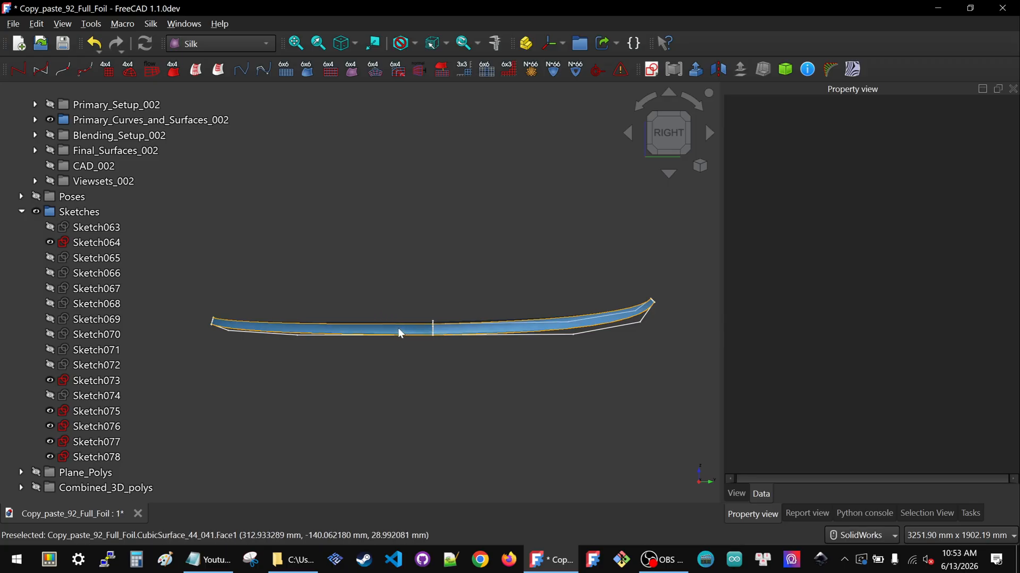
left_click(78, 211)
key("space")
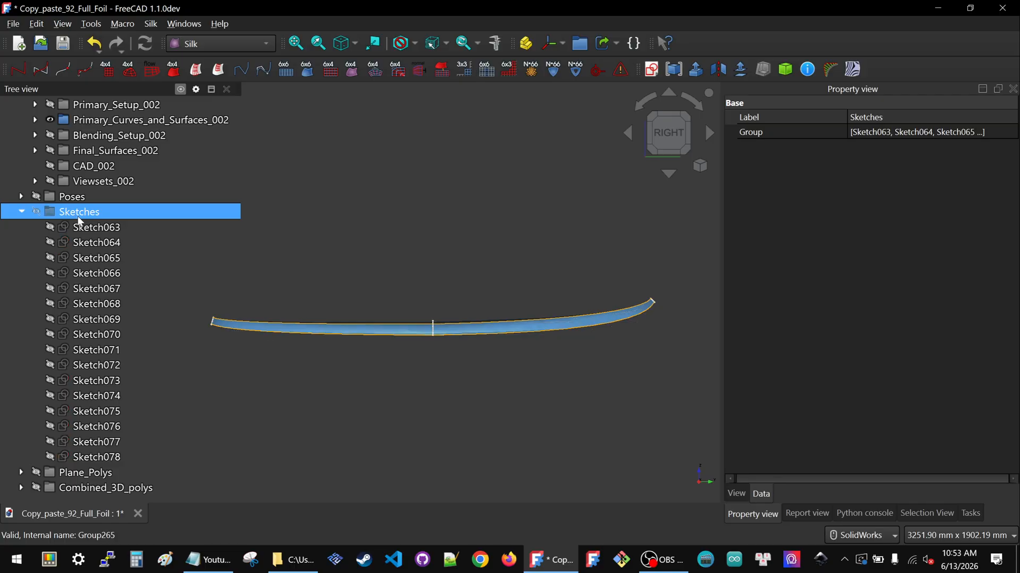
Hide Primary_Curves_and_Surfaces_002 and show Final_Surfaces_002 instead
left_click(499, 301)
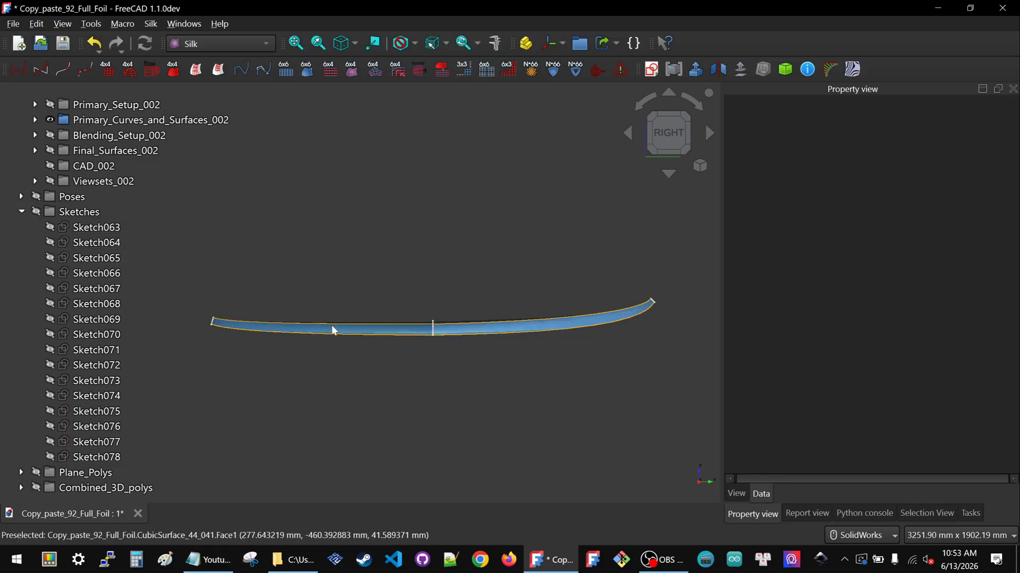
middle_click_drag(332, 325, 350, 347)
left_click(128, 120)
key("space")
left_click(97, 151, "ctrl")
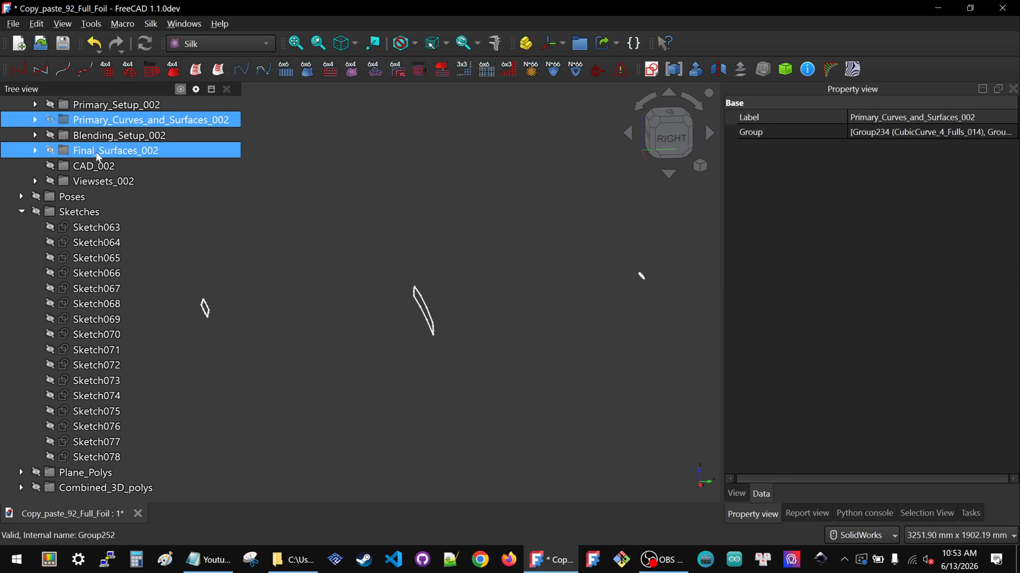
left_click(97, 153)
key("space")
Hide Control_Sketches_002 and orbit to view the final foil surfaces from above
scroll(96, 168, "up", 2)
left_click(85, 167, "ctrl")
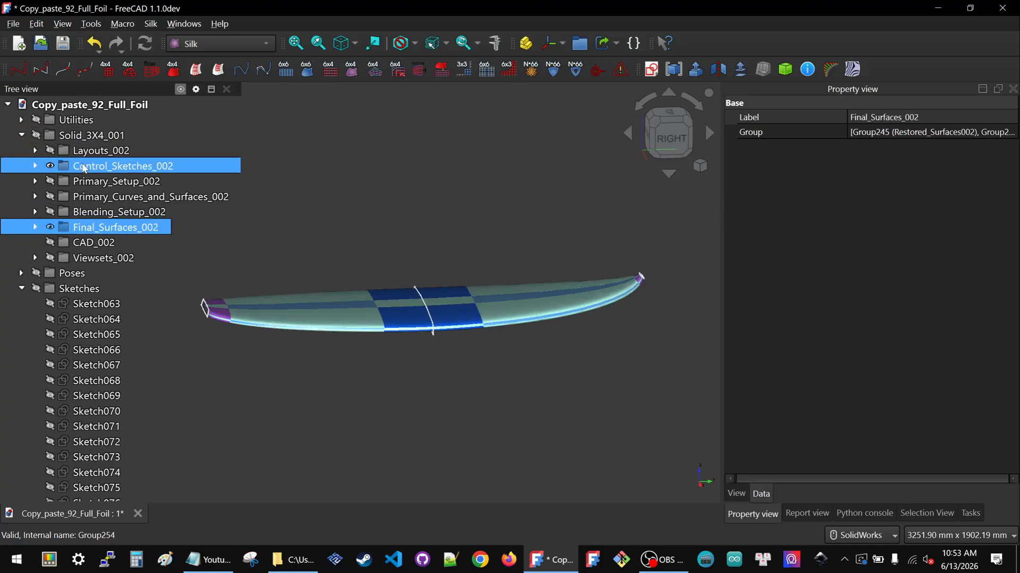
left_click(84, 168)
key("space")
left_click(525, 269)
left_click(662, 139)
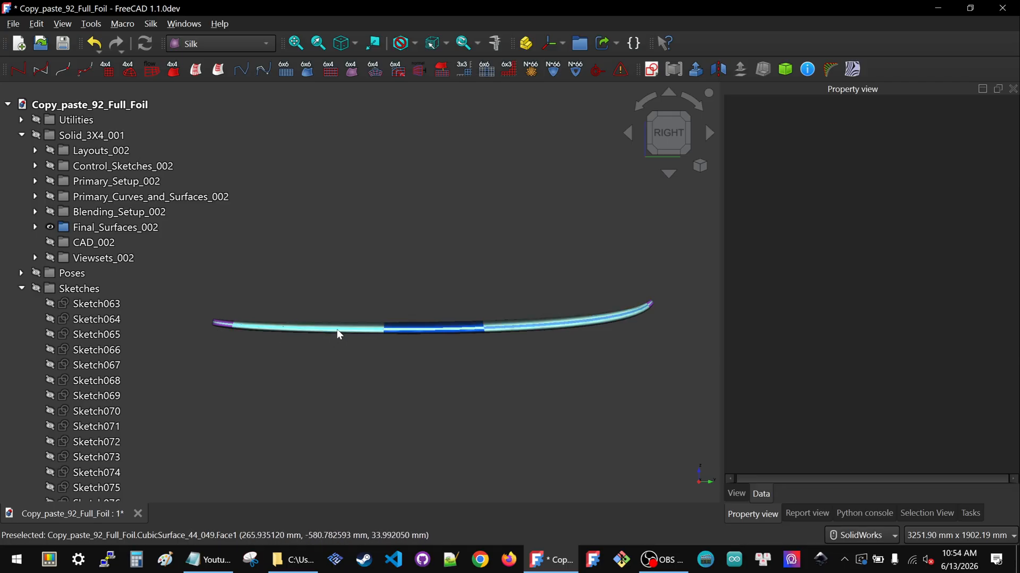
mouse_move(529, 329)
middle_mouse_down()
mouse_move(364, 312)
mouse_move(375, 349)
middle_mouse_up()
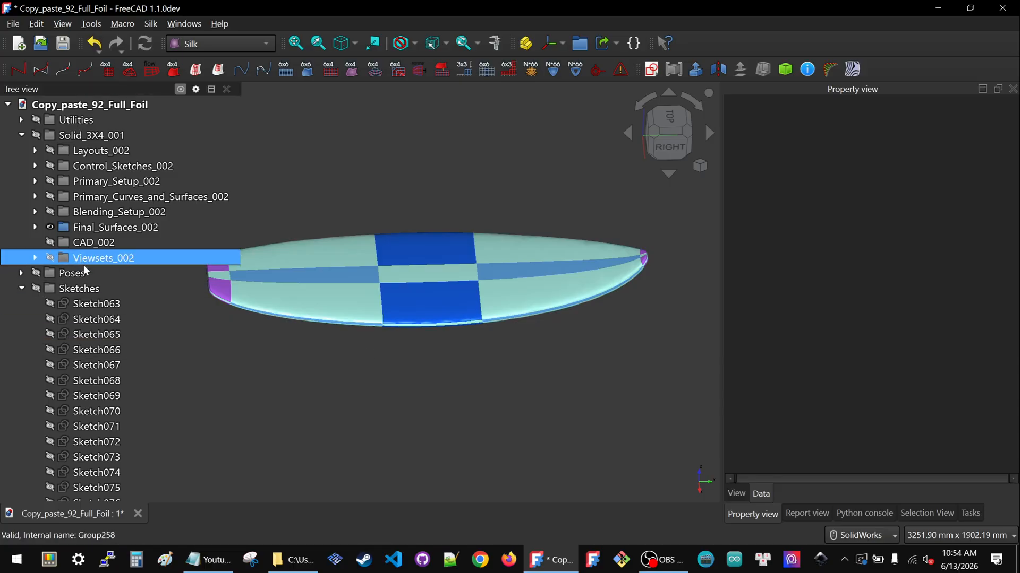
Show the whole Sketches group and inspect the final foil surfaces against the sketch outlines from above
left_click(85, 288)
key("space")
left_click(669, 120)
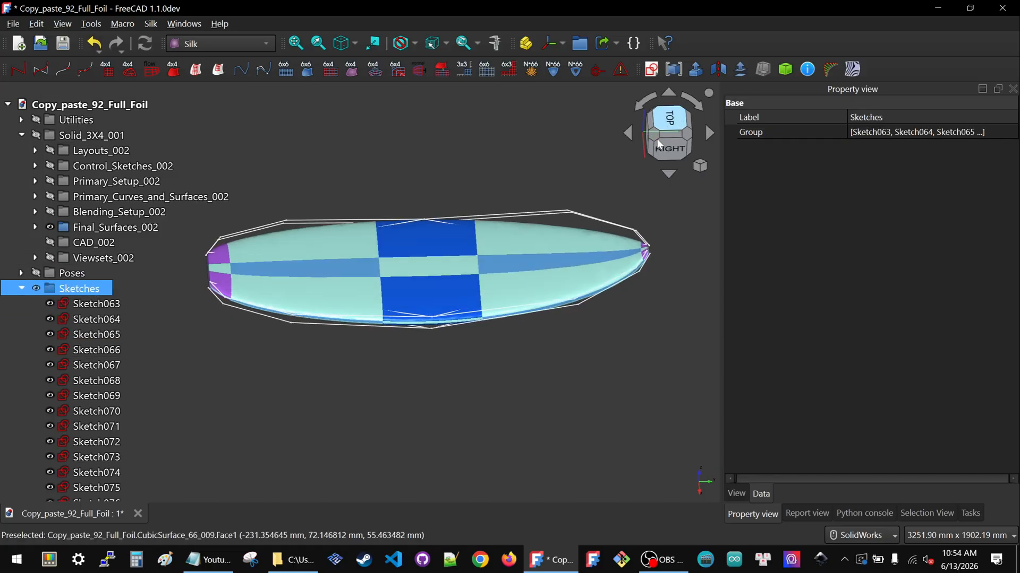
scroll(562, 290, "down", 2)
scroll(400, 234, "up", 2)
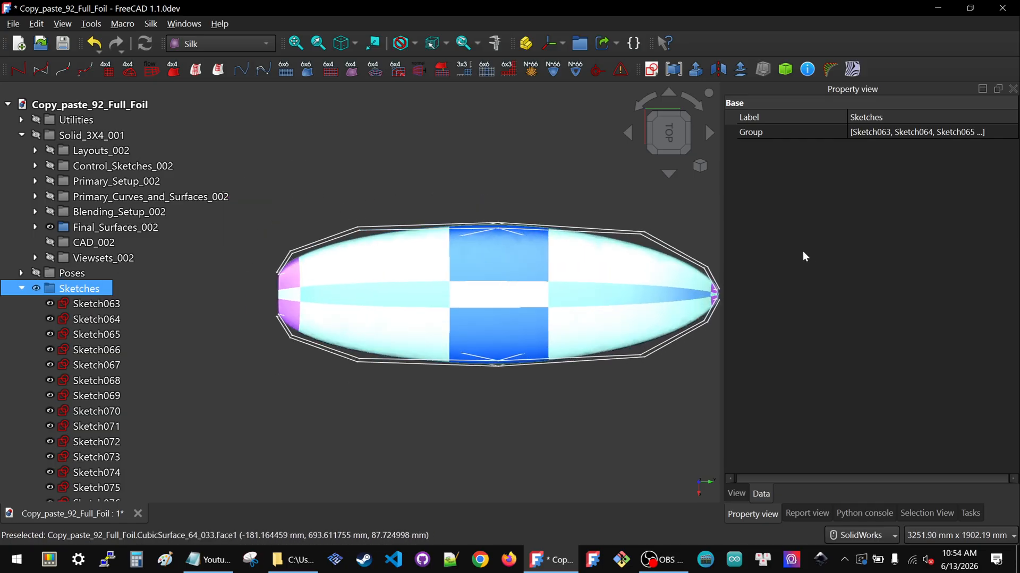
scroll(488, 250, "down", 2)
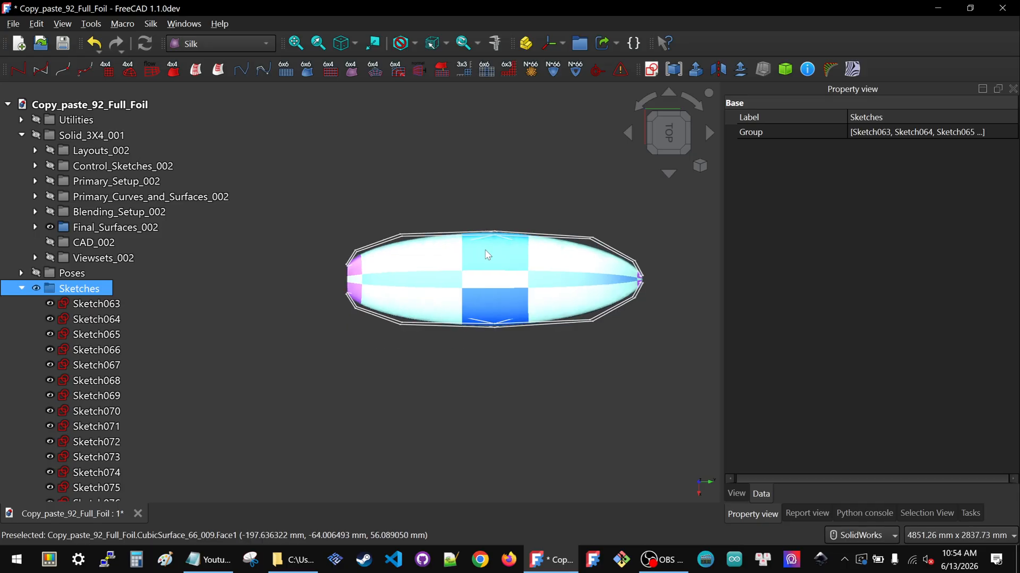
middle_click_drag(474, 247, 564, 193)
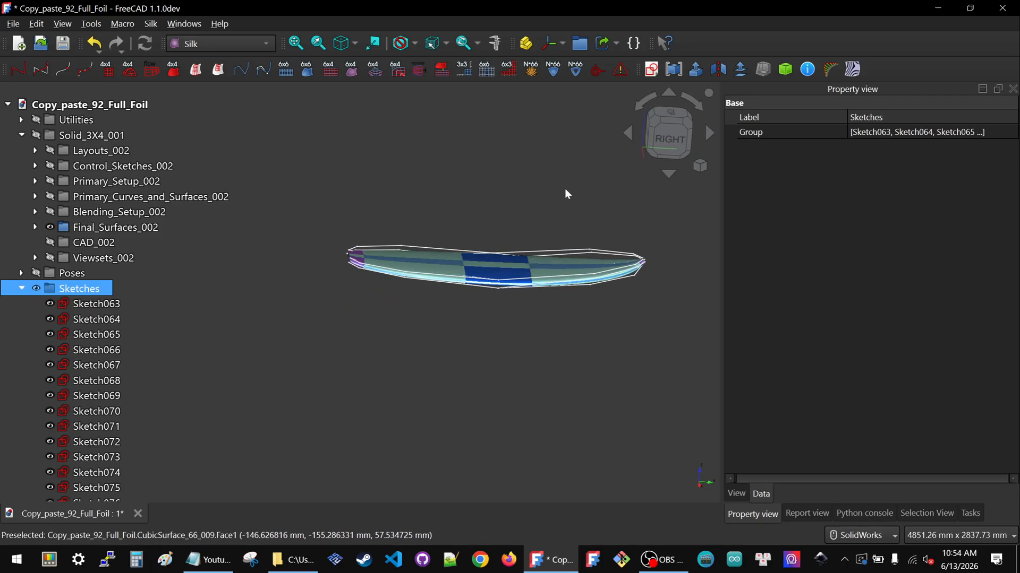
left_click(670, 145)
middle_click_drag(451, 234, 458, 307)
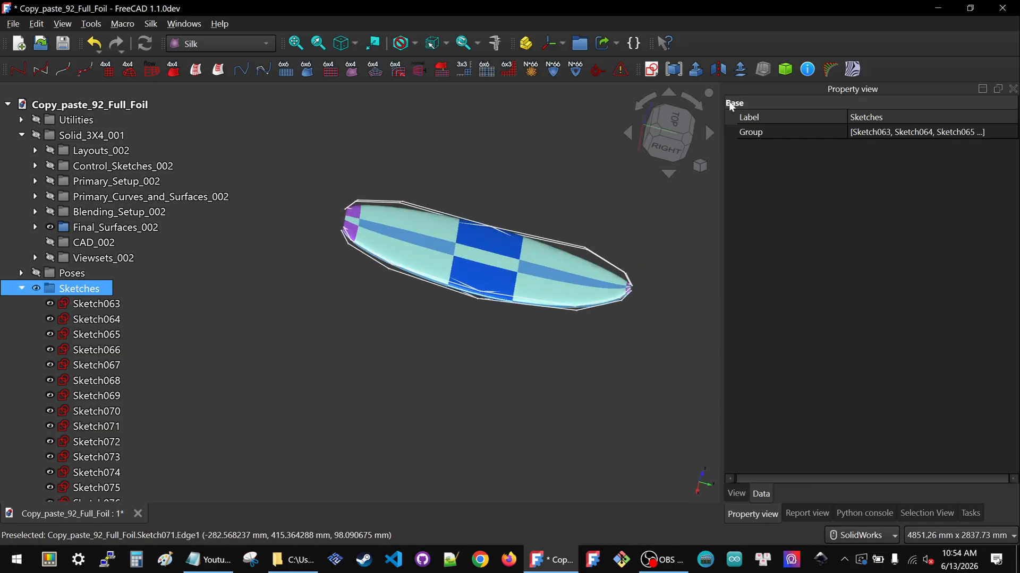
left_click(659, 114)
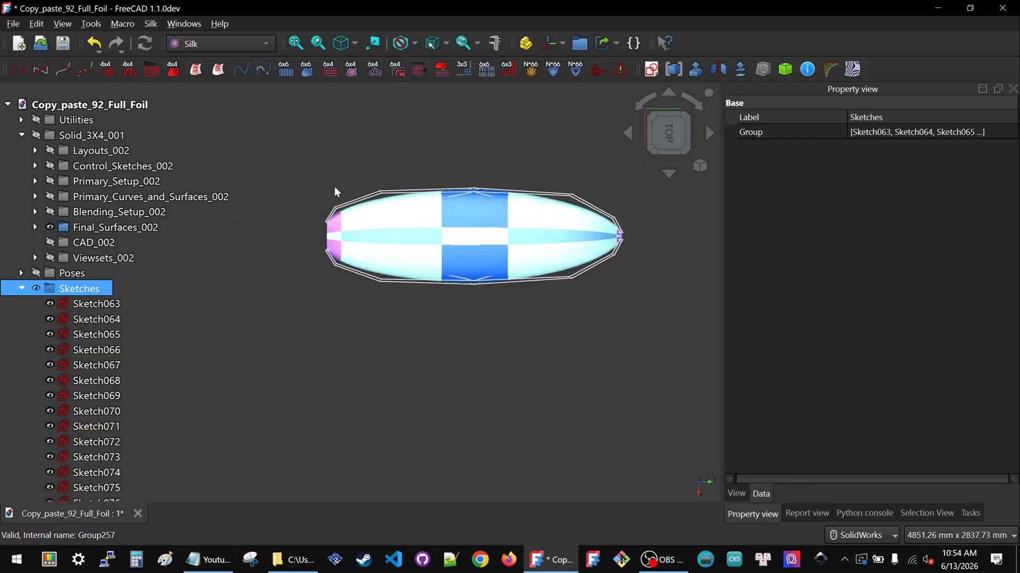
scroll(394, 216, "up", 1)
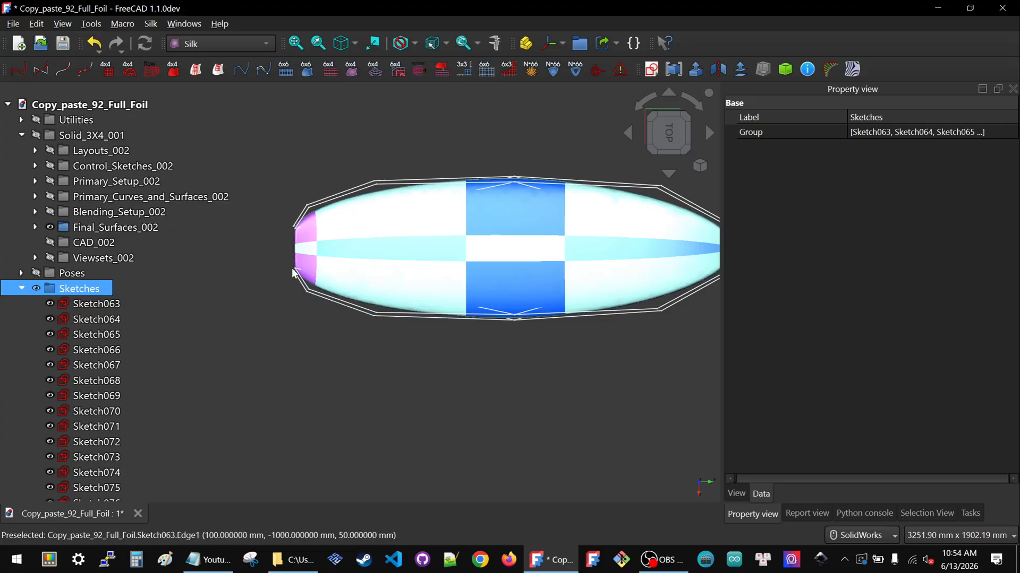
Hide Final_Surfaces_002 and show Primary_Curves_and_Surfaces_002 instead
left_click(102, 229)
key("space")
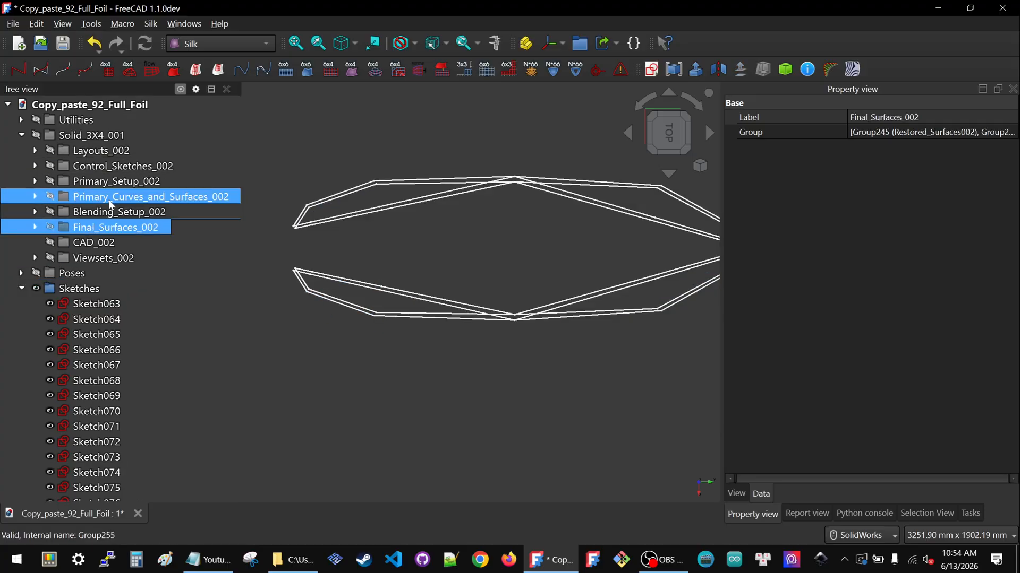
left_click(108, 199)
key("space")
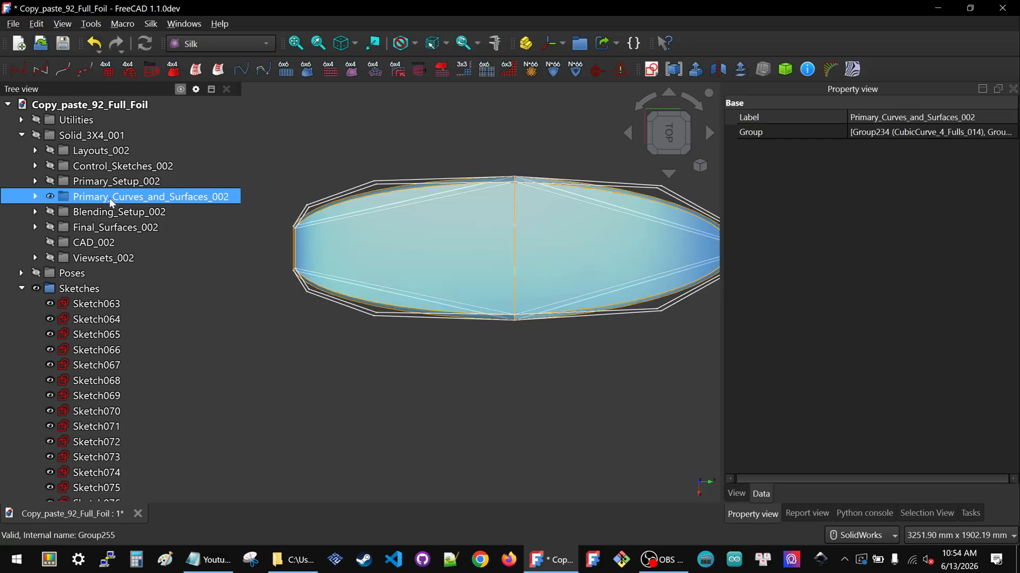
left_click(414, 401)
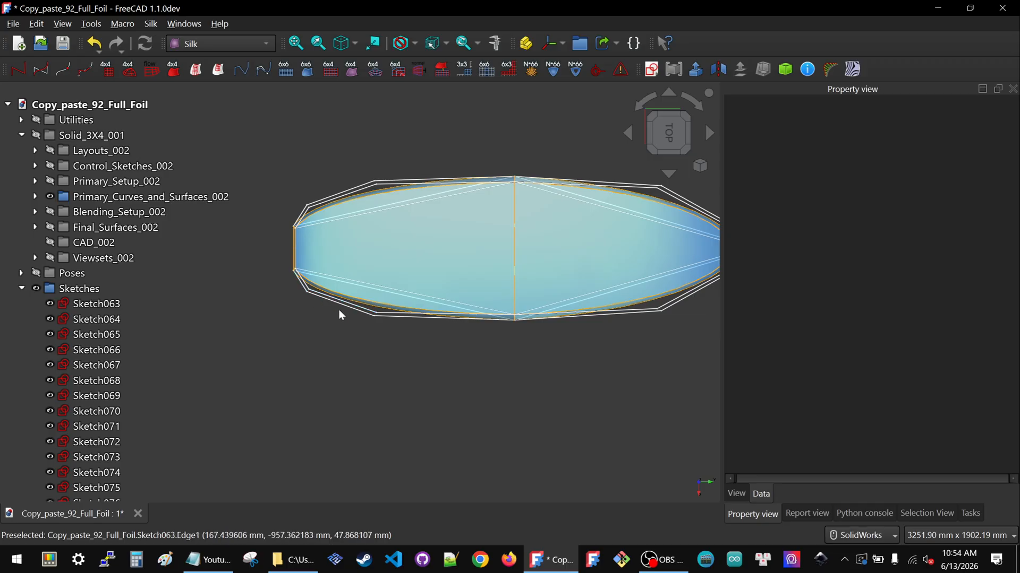
Open Sketch063 and delete its 400 mm horizontal distance constraint
left_click(390, 316)
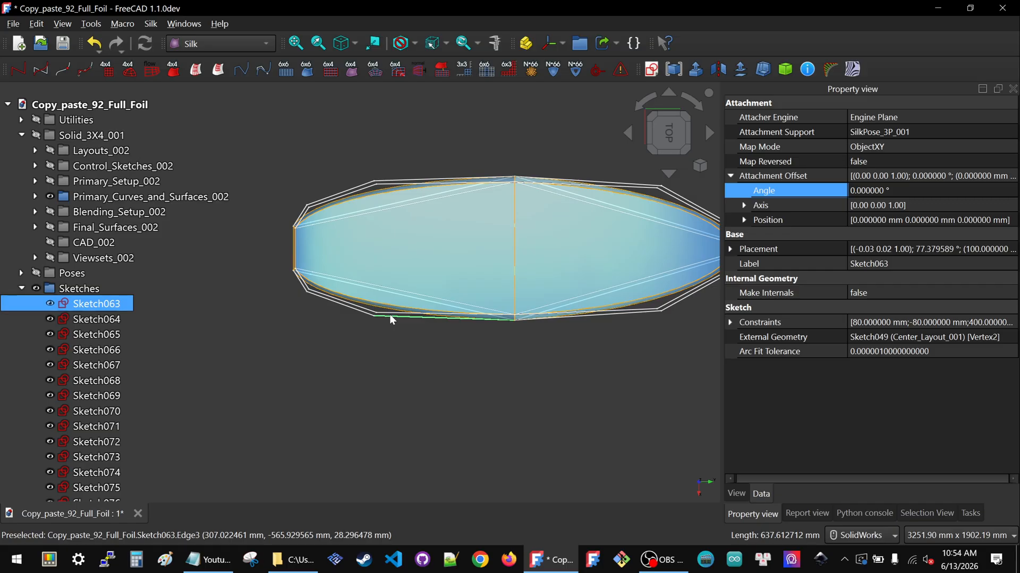
double_click(85, 308)
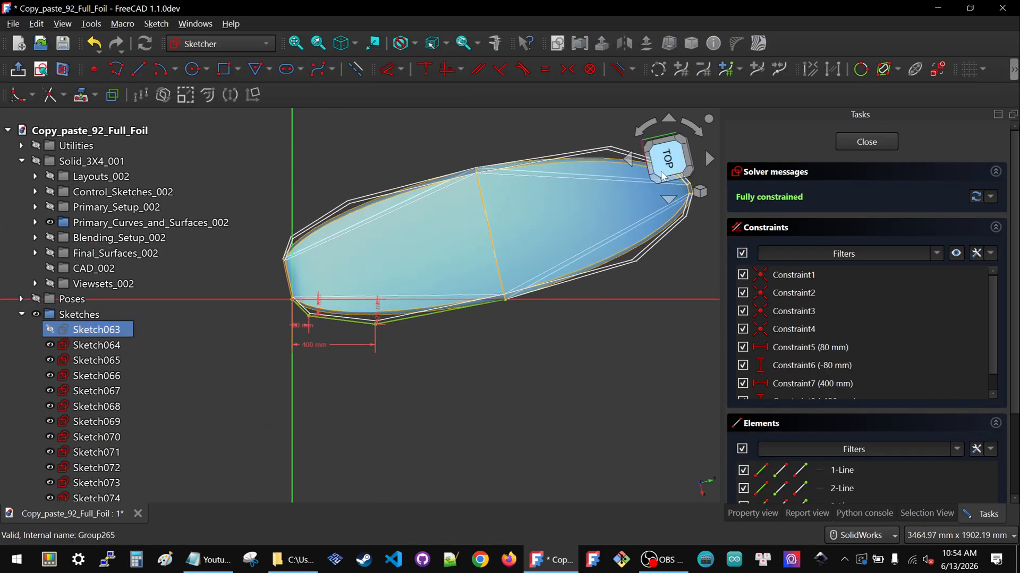
scroll(359, 345, "up", 3)
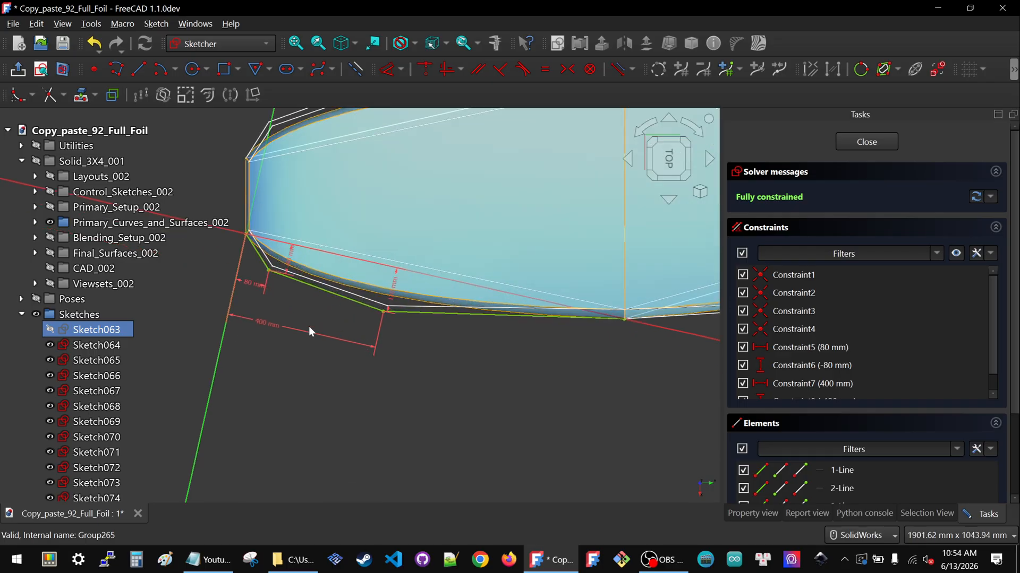
left_click(260, 321)
key("Delete")
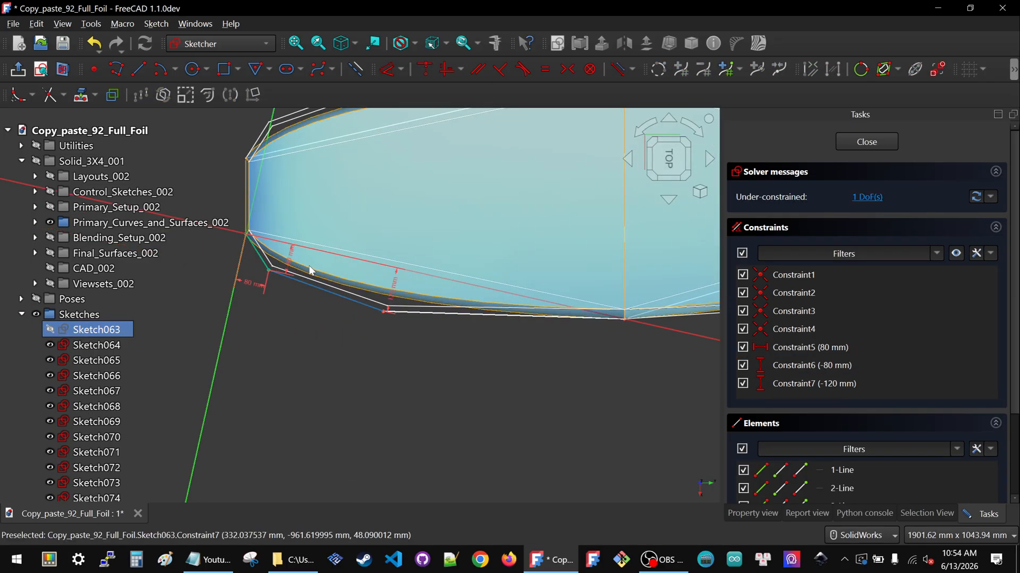
Turn off solver auto update and delete the sketch's remaining three distance constraints, leaving Constraint1 to Constraint4
left_click(990, 198)
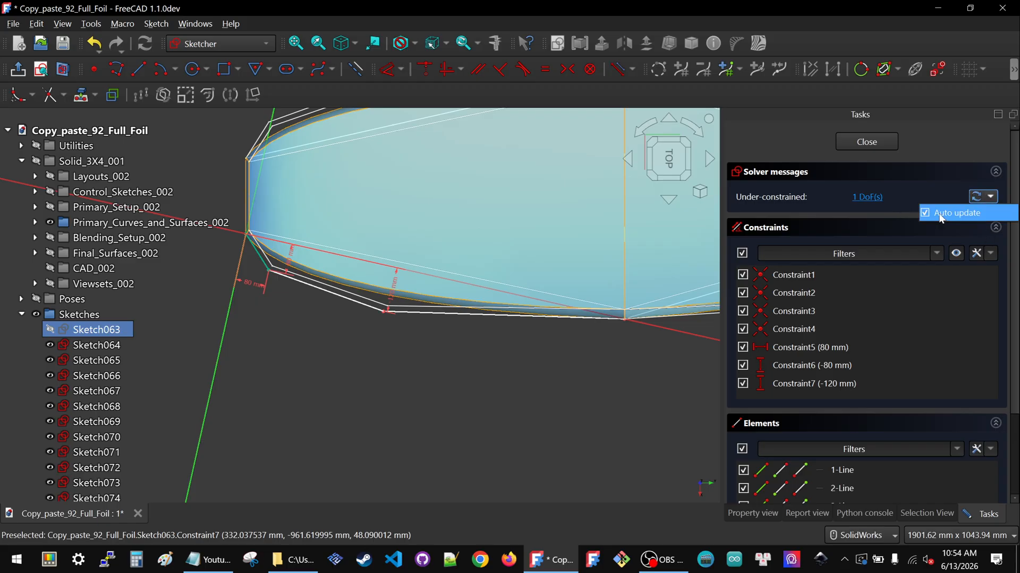
left_click(929, 214)
left_click(360, 254)
key("Delete")
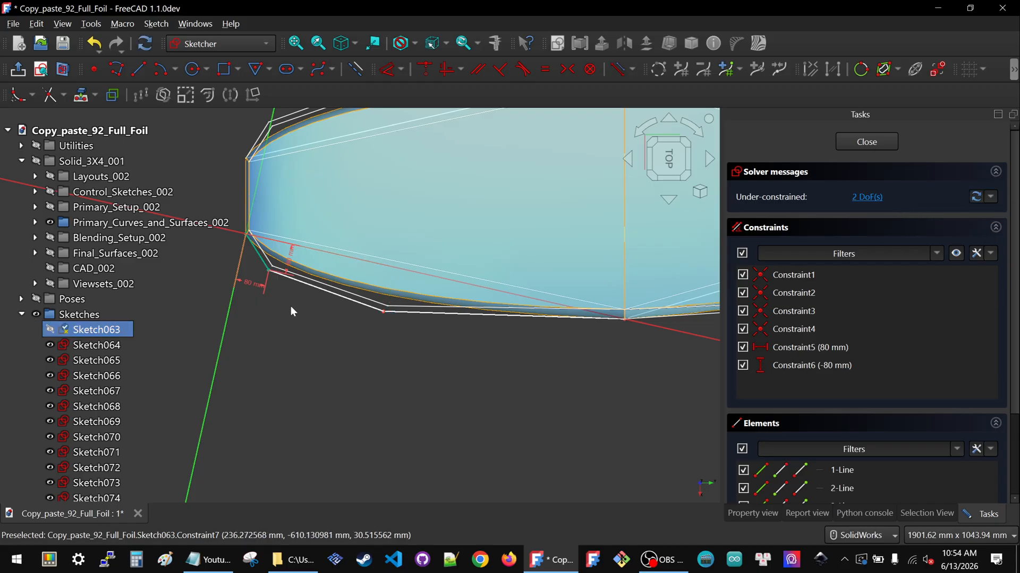
left_click(254, 283)
key("Delete")
left_click(290, 258)
key("Delete")
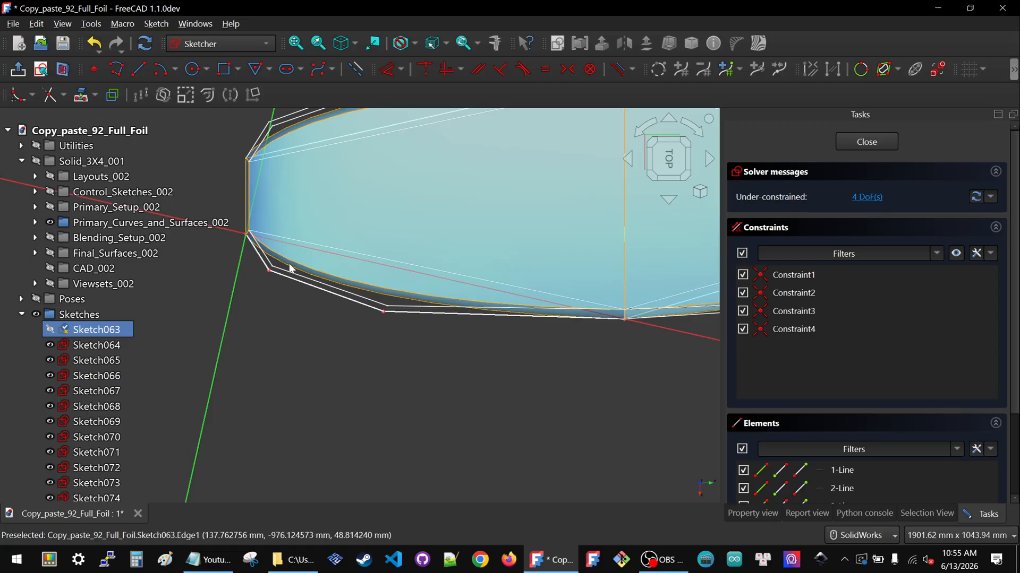
Re-enable auto update and drag the outline's lower control points outward to reshape the foil's edge
left_click_drag(267, 272, 297, 287)
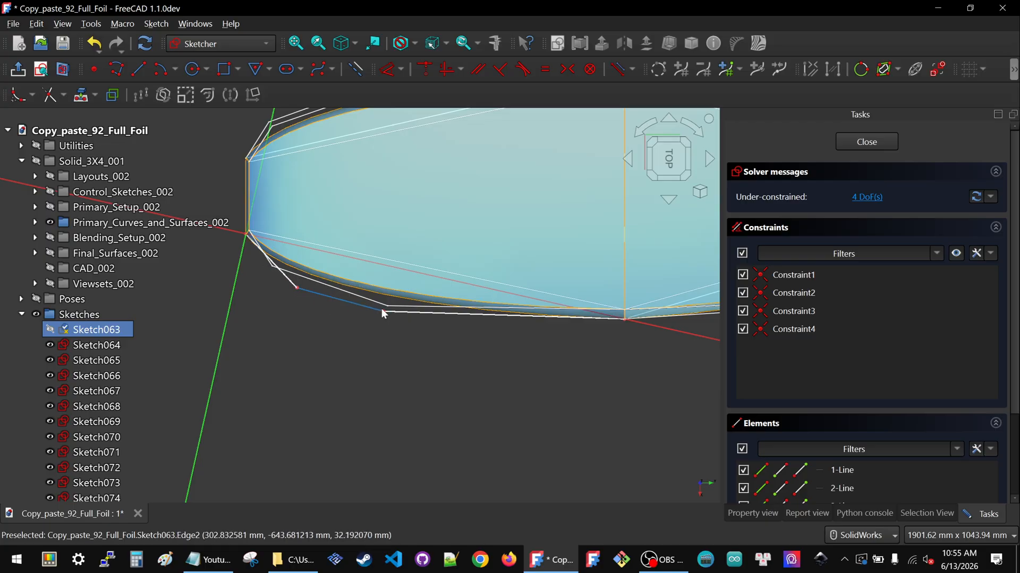
left_click(991, 196)
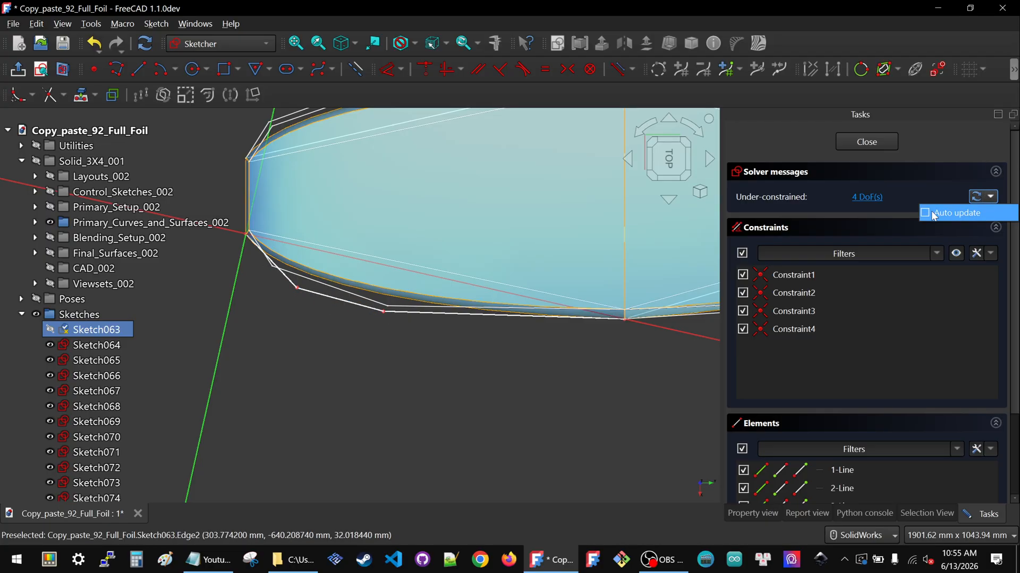
left_click(927, 214)
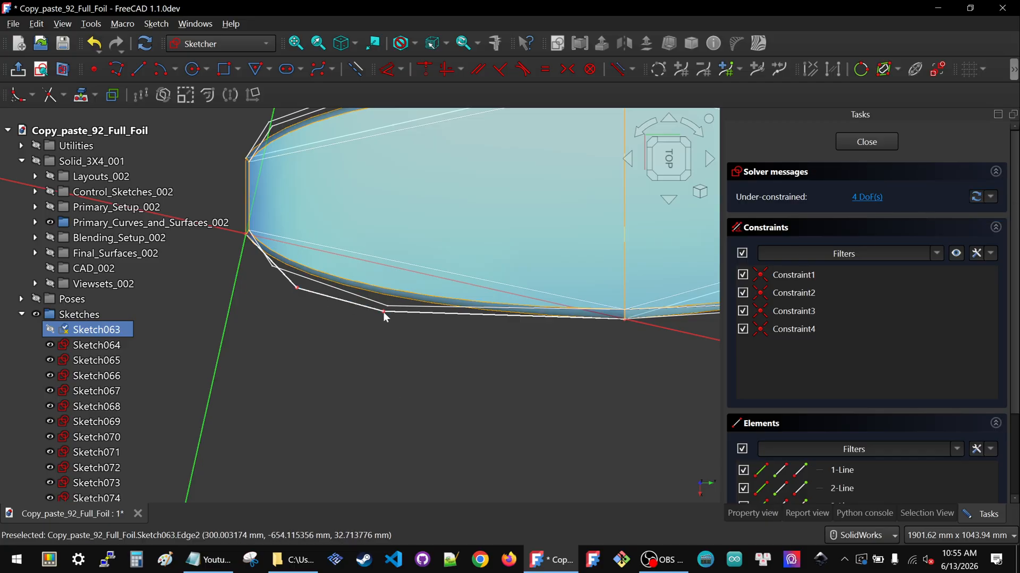
mouse_move(384, 312)
left_mouse_down()
mouse_move(434, 320)
mouse_move(393, 318)
left_mouse_up()
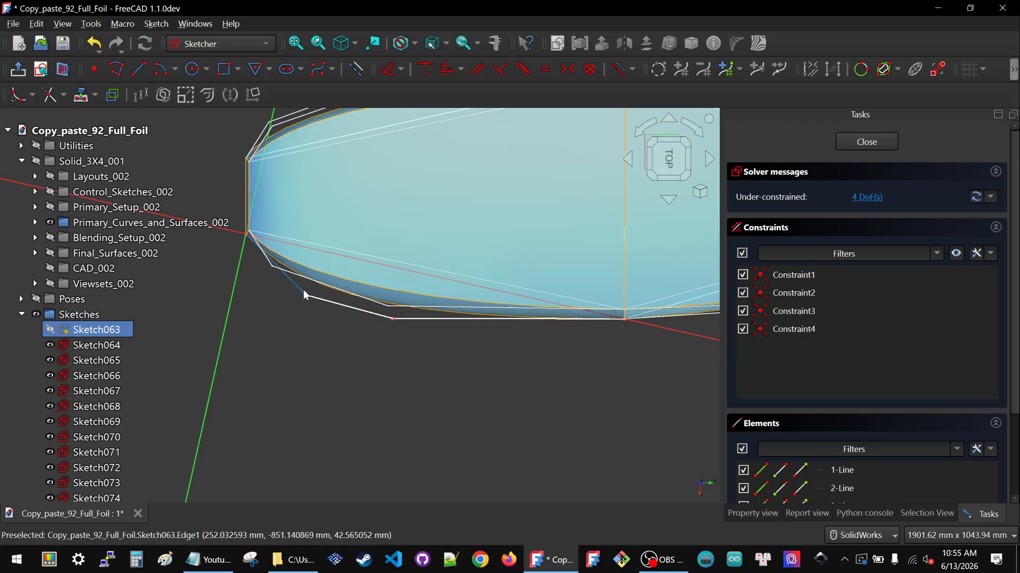
left_click_drag(305, 295, 307, 290)
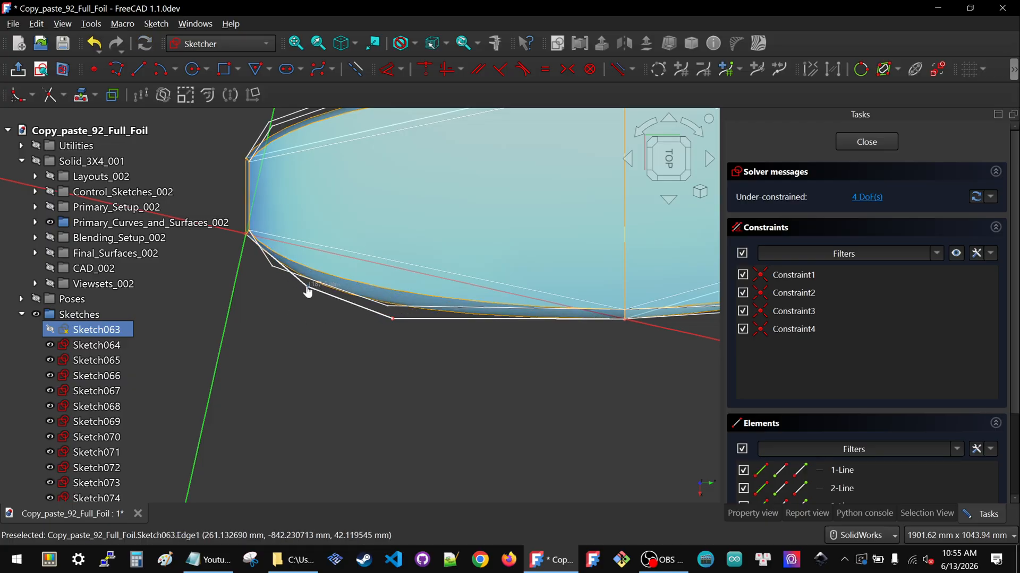
mouse_move(392, 319)
left_mouse_down()
mouse_move(460, 326)
mouse_move(449, 325)
left_mouse_up()
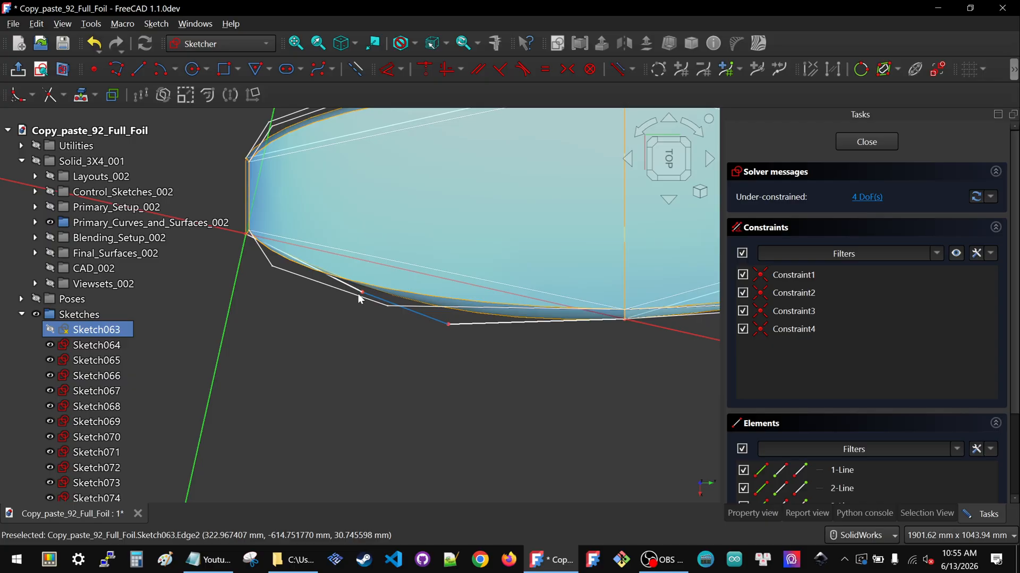
mouse_move(363, 295)
left_mouse_down()
mouse_move(304, 302)
mouse_move(296, 289)
left_mouse_up()
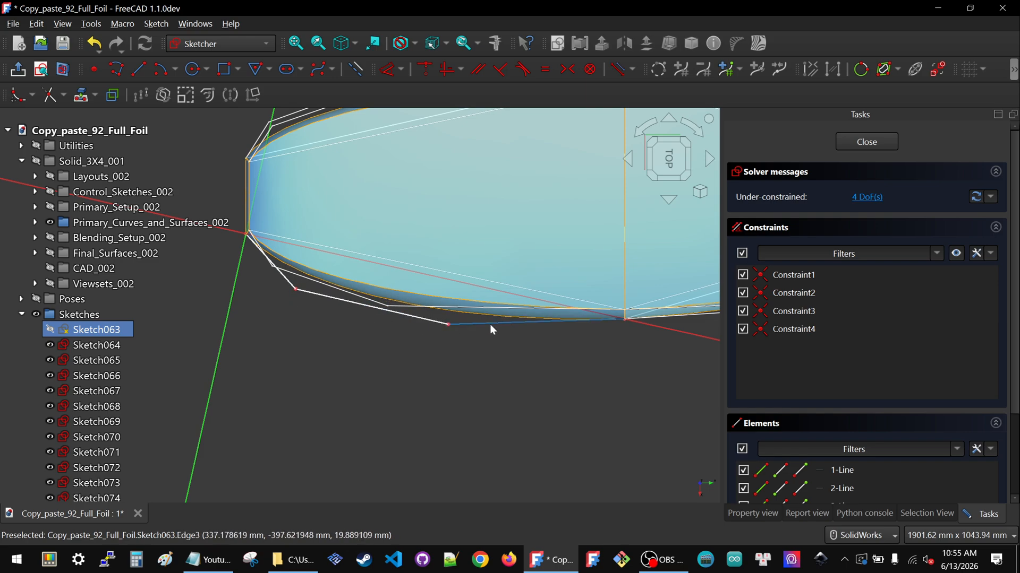
Fine-tune the positions of the two lower outline control points near the foil's tip
left_click(448, 323)
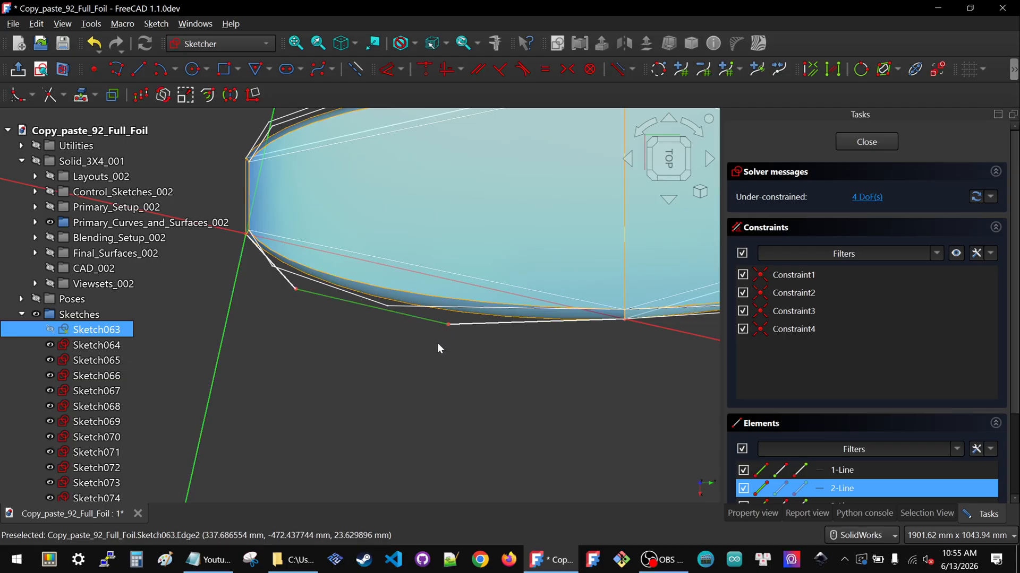
left_click(418, 349)
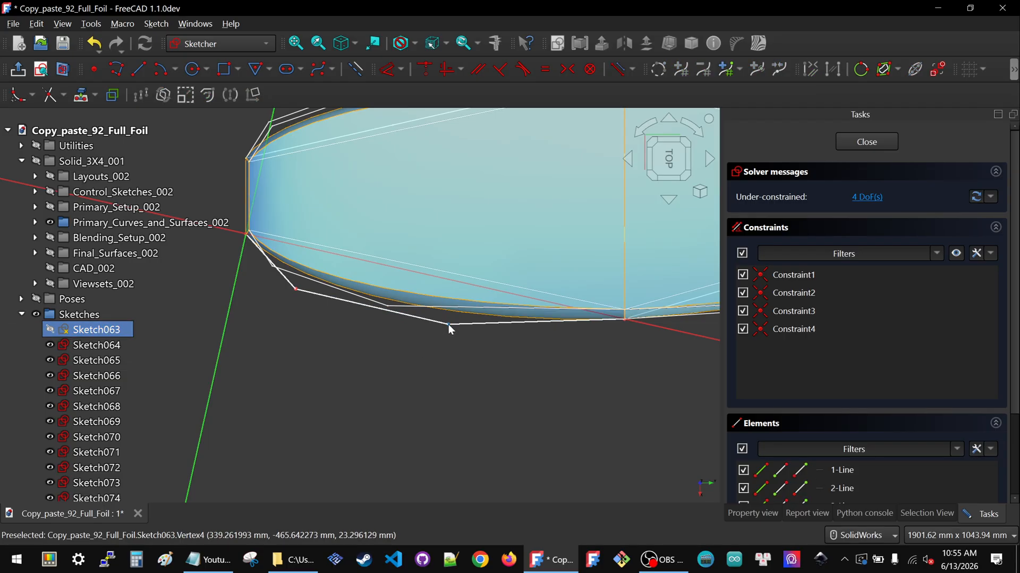
left_click_drag(449, 325, 463, 327)
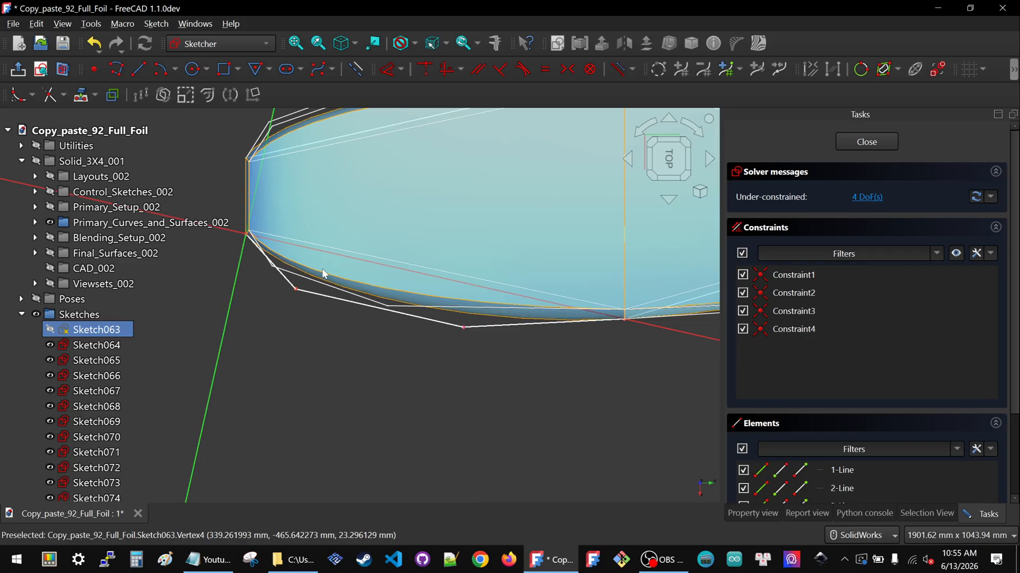
left_click_drag(295, 289, 301, 288)
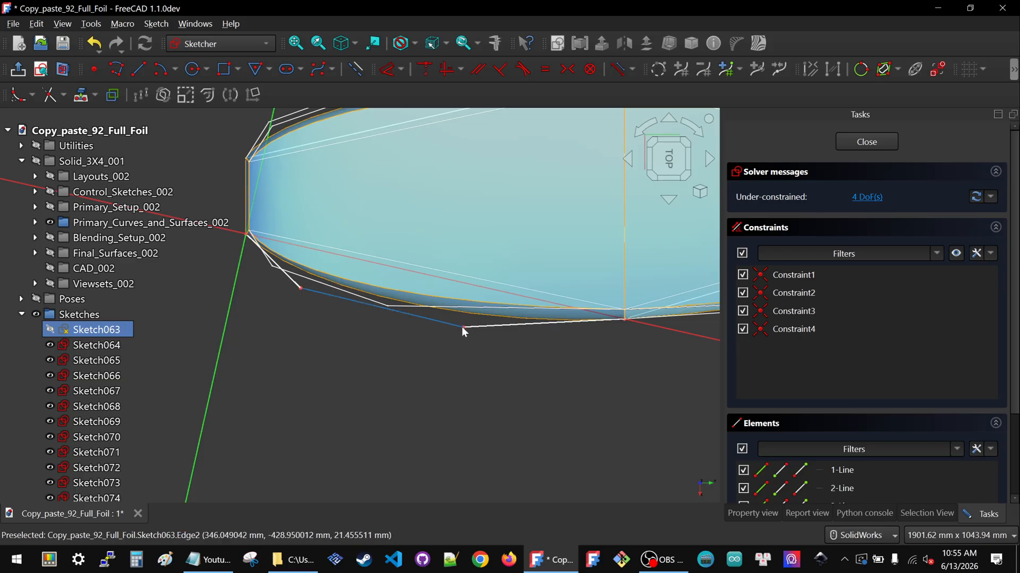
left_click_drag(461, 327, 436, 319)
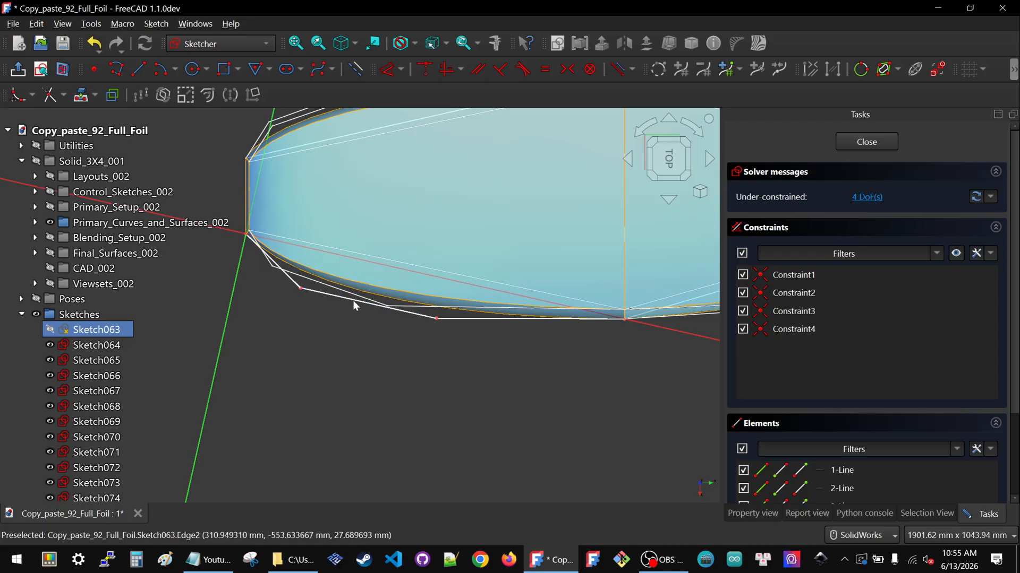
left_click_drag(301, 288, 295, 289)
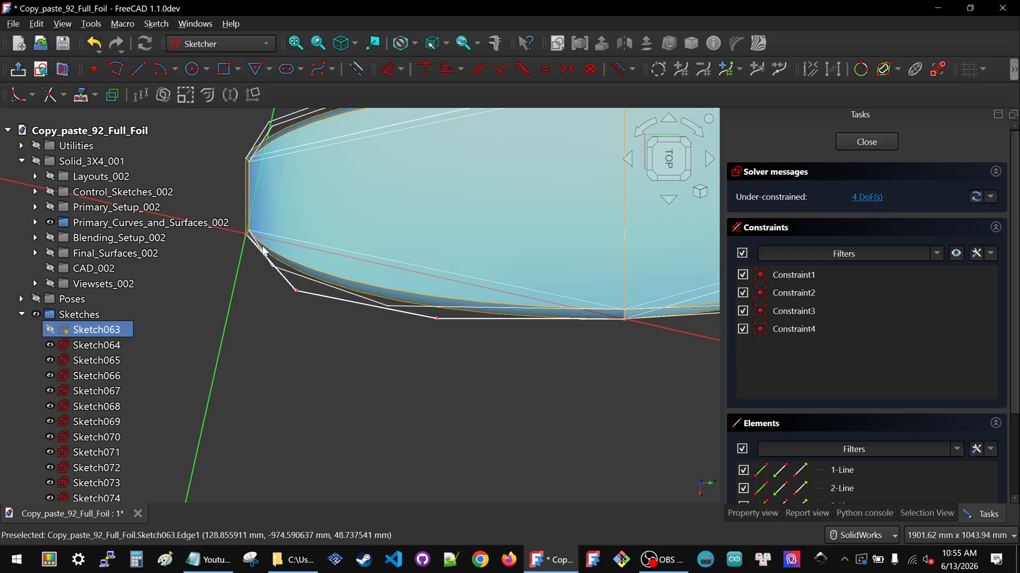
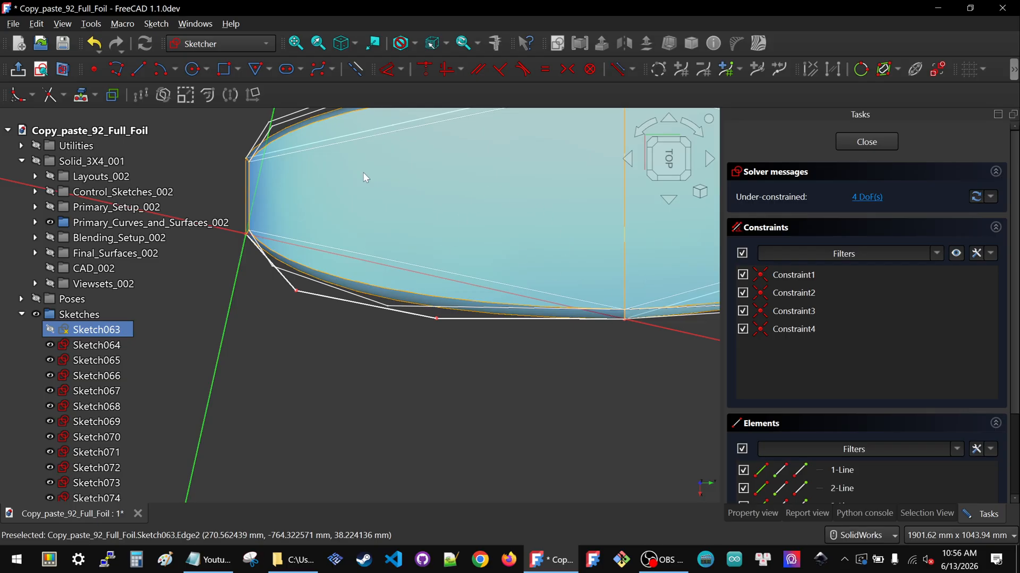
Drag the two lower outline control points slightly to refine the curve of the foil's lower edge
scroll(345, 264, "down", 3)
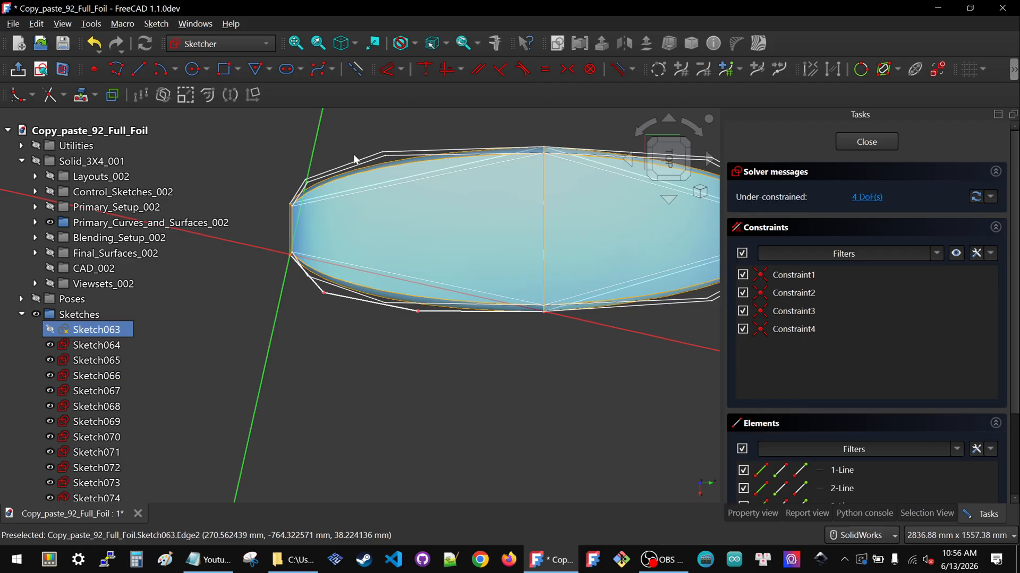
scroll(434, 326, "up", 5)
scroll(434, 326, "down", 3)
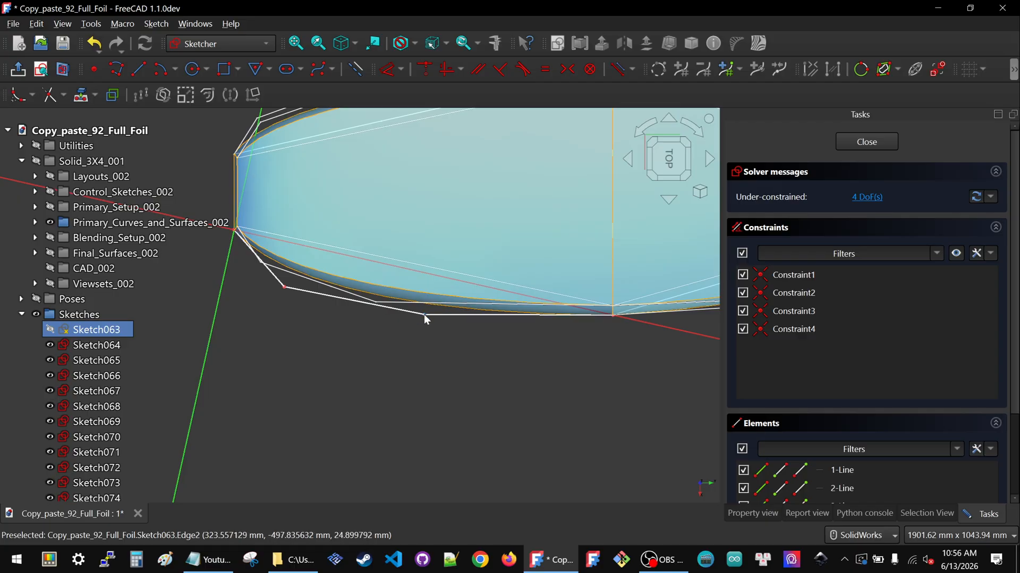
left_click_drag(424, 315, 459, 318)
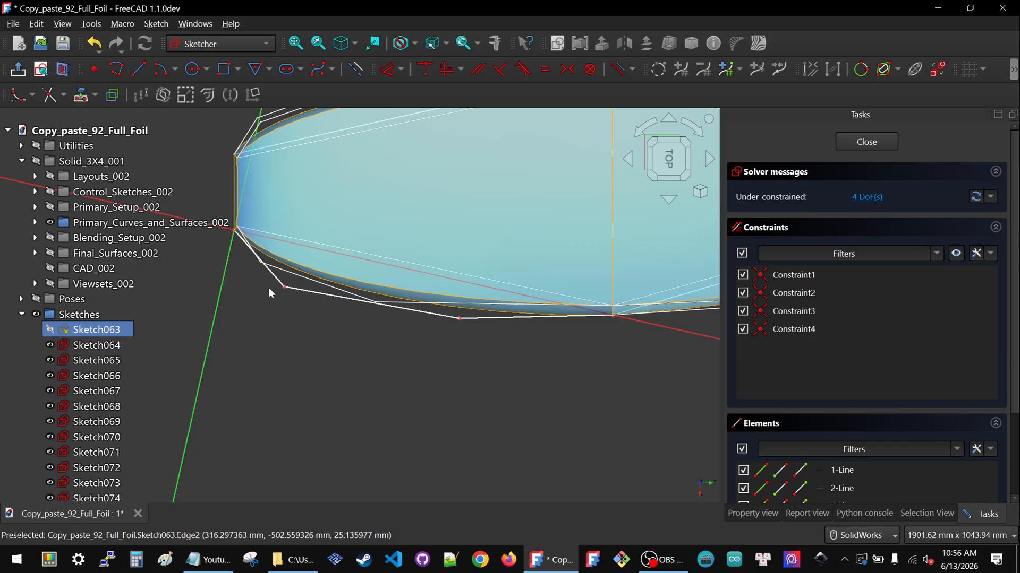
left_click_drag(286, 288, 288, 295)
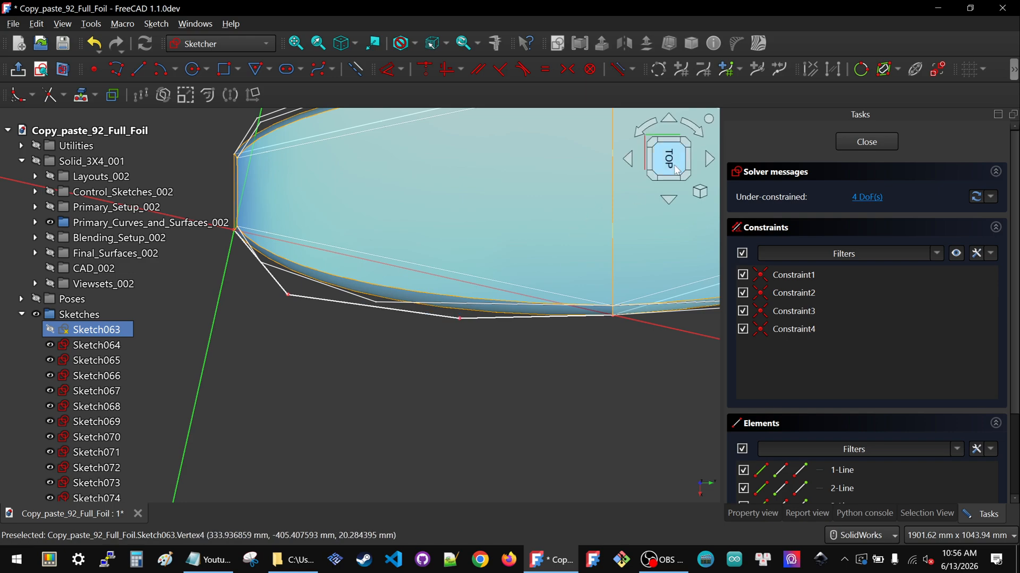
left_click_drag(459, 318, 460, 315)
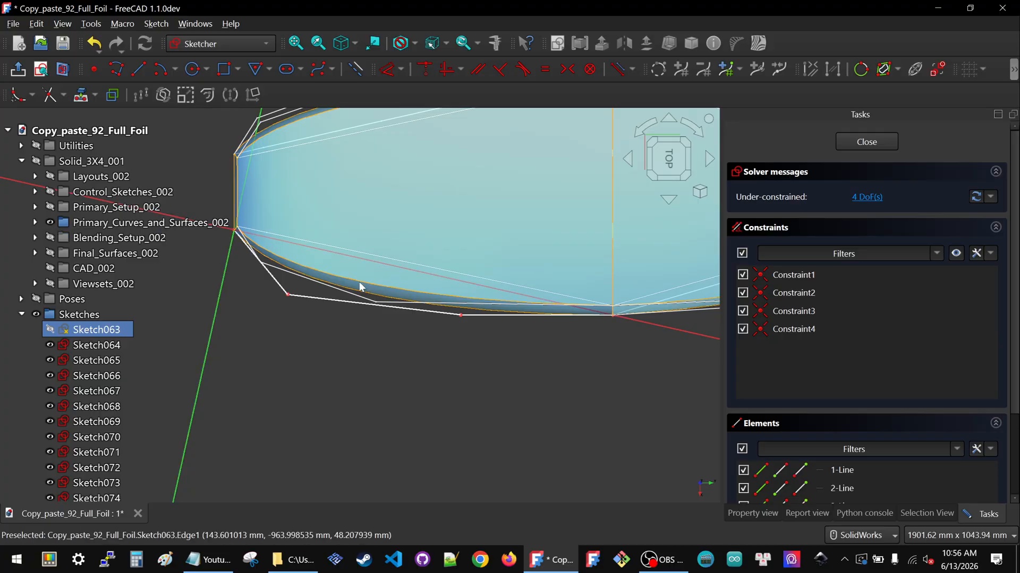
Lock the first lower outline control point with horizontal and vertical distance constraints
scroll(452, 315, "down", 2)
scroll(317, 263, "up", 3)
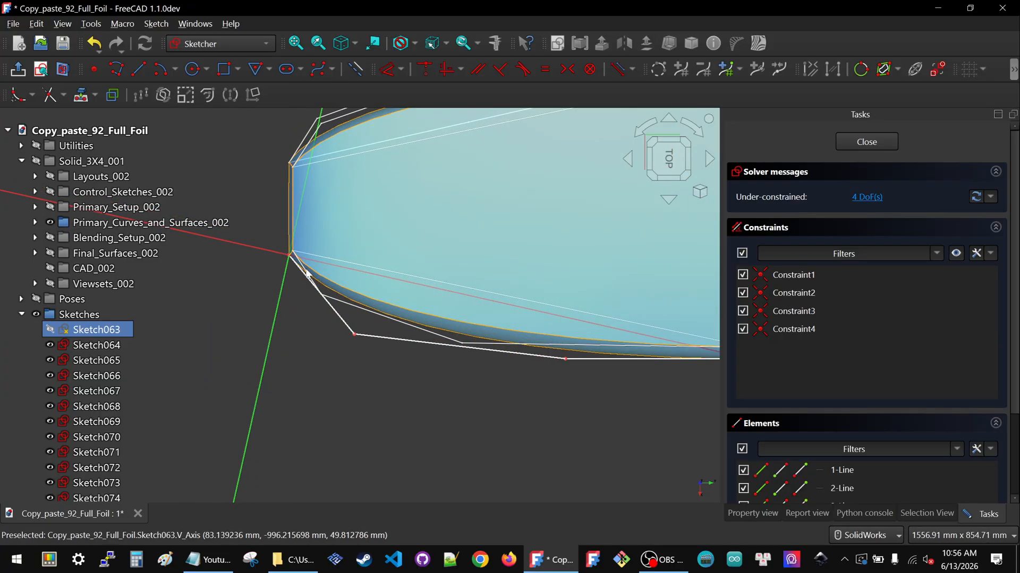
scroll(288, 293, "down", 1)
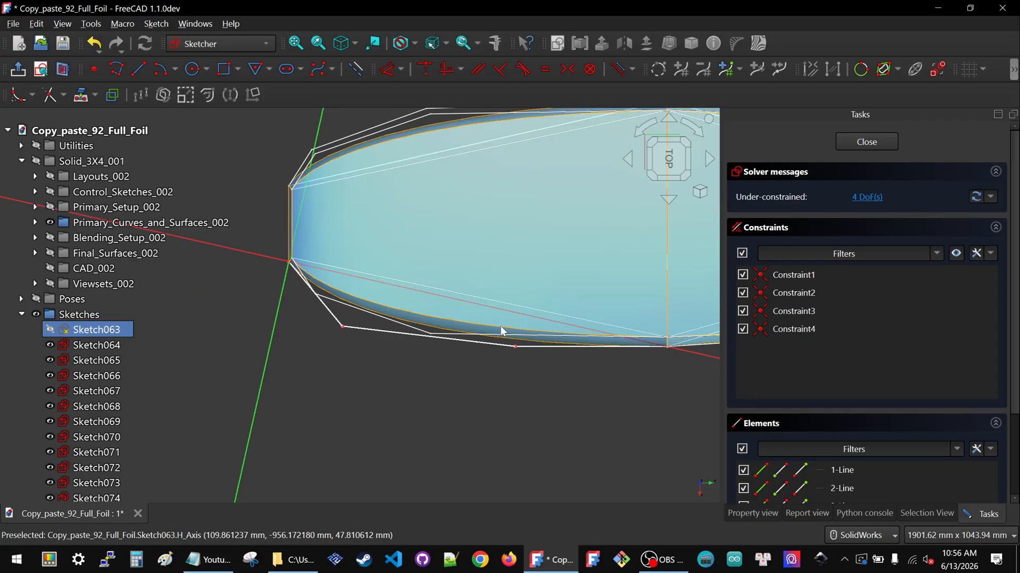
scroll(319, 356, "down", 3)
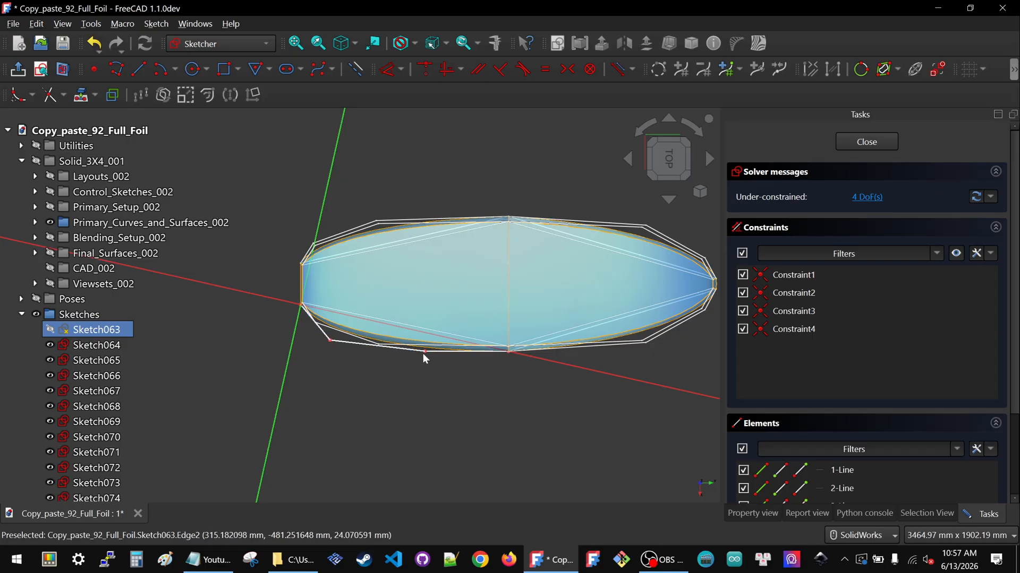
scroll(328, 344, "up", 2)
left_click(329, 343)
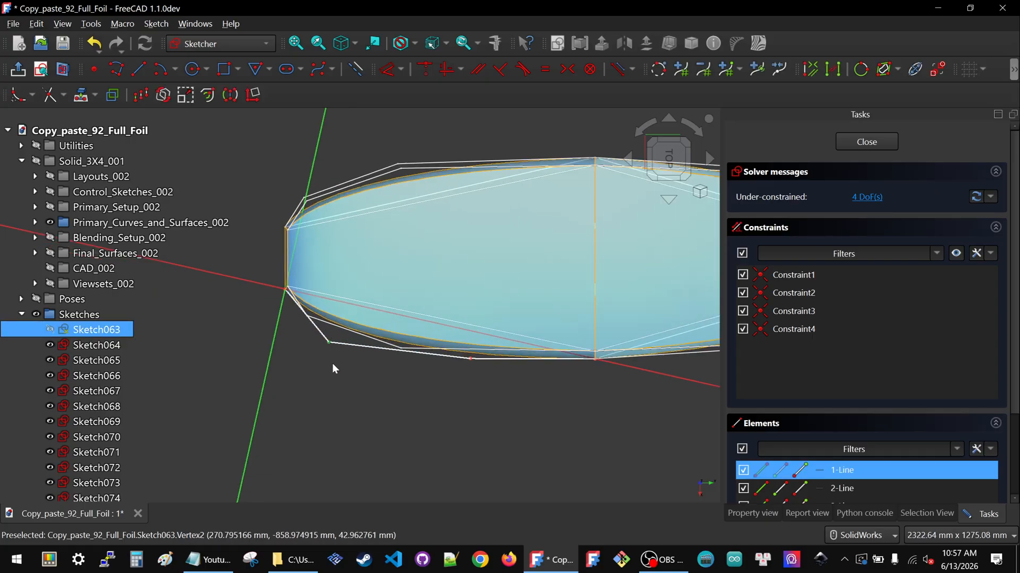
key("k")
key("l")
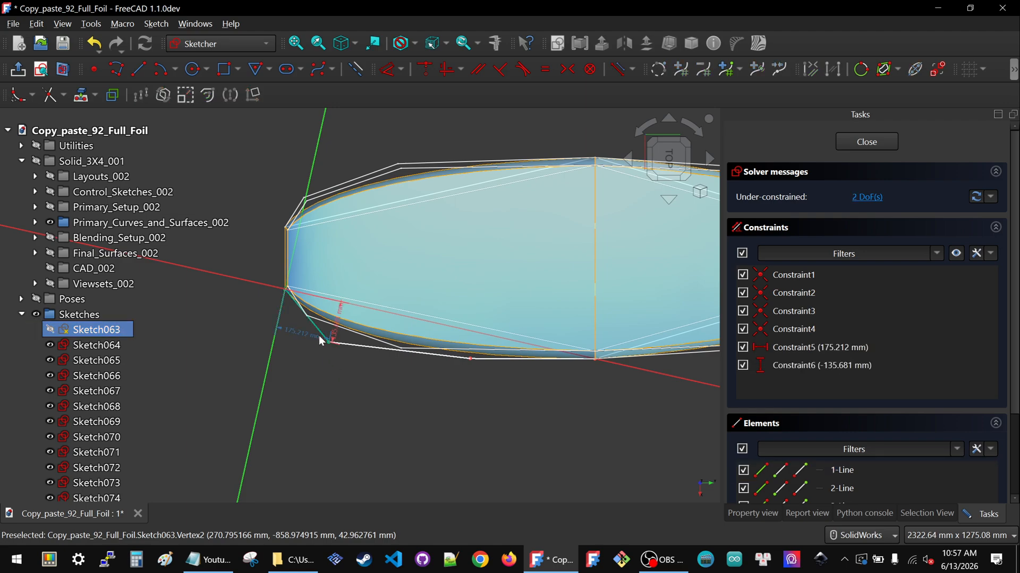
Set the first point's lock distances to 175 mm horizontally and -135 mm vertically
double_click(298, 332)
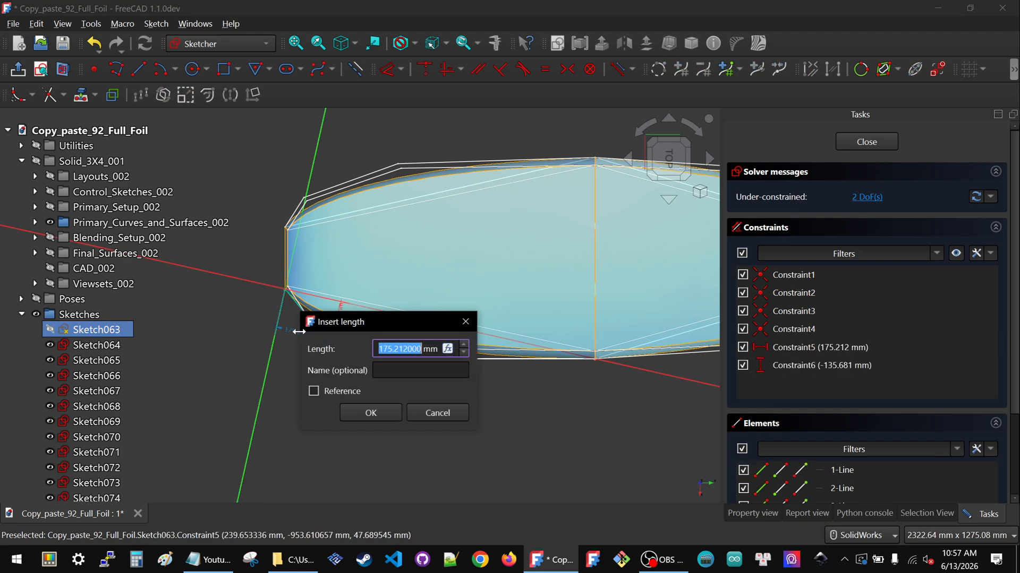
type("175")
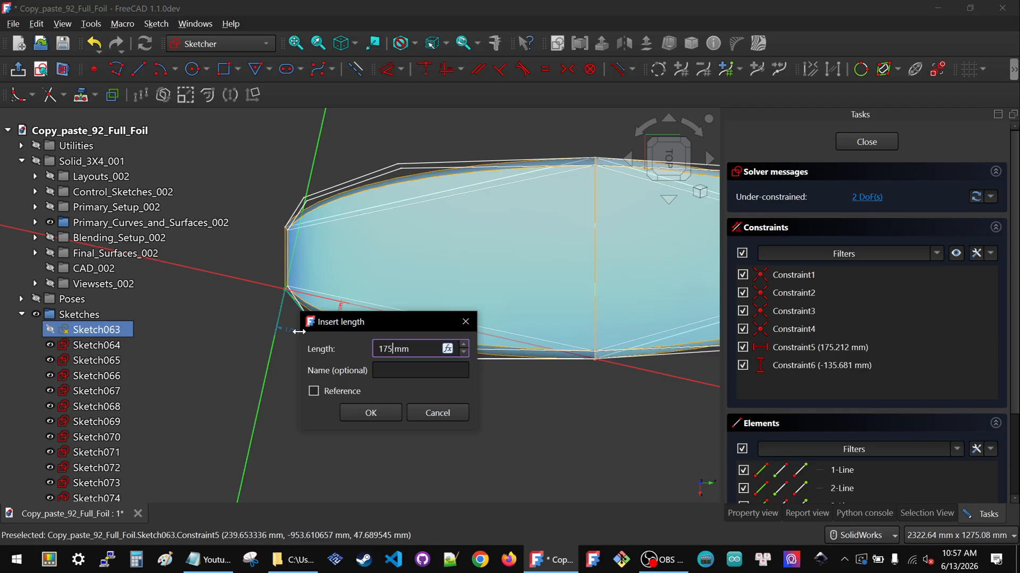
key("Return")
double_click(339, 326)
type("-135")
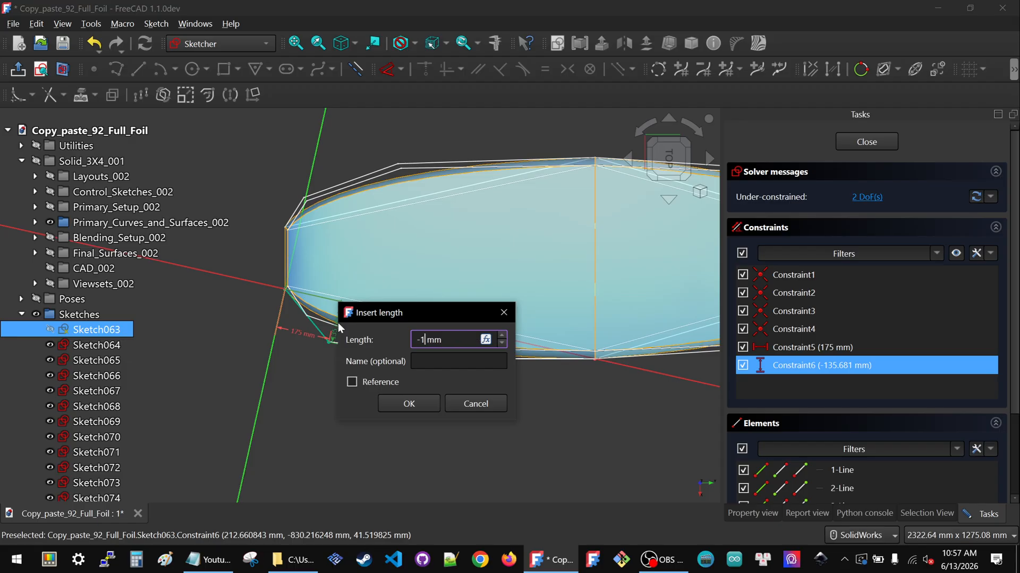
left_click(417, 402)
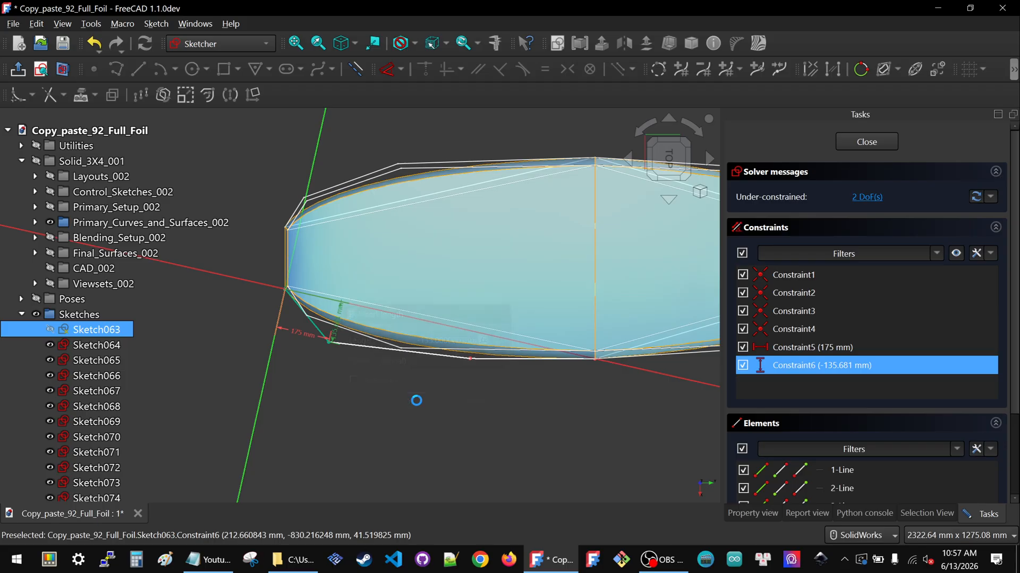
Lock the second lower control point and move its horizontal dimension label below the foil
left_click(470, 360)
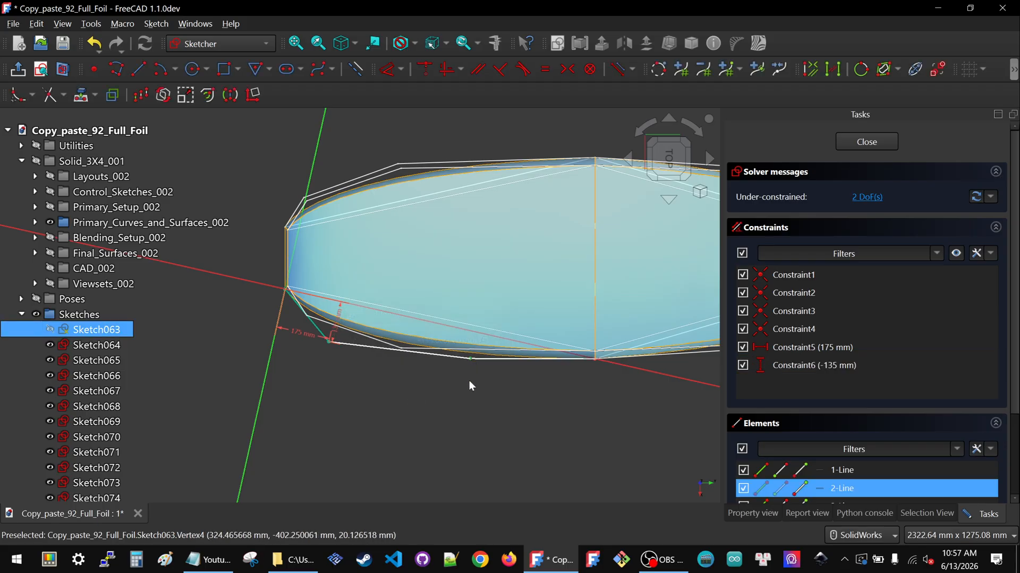
key("k")
key("l")
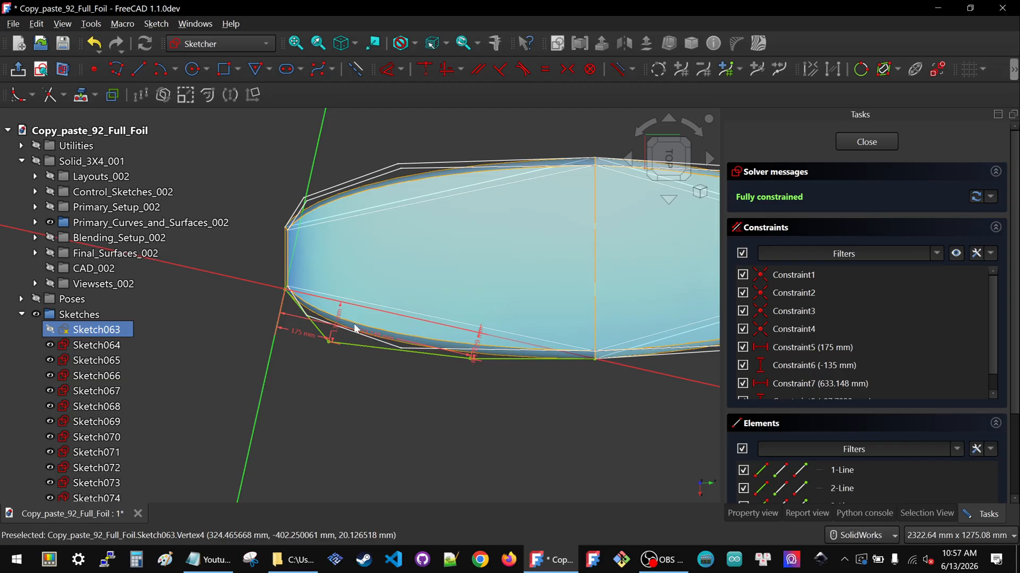
left_click_drag(385, 340, 357, 380)
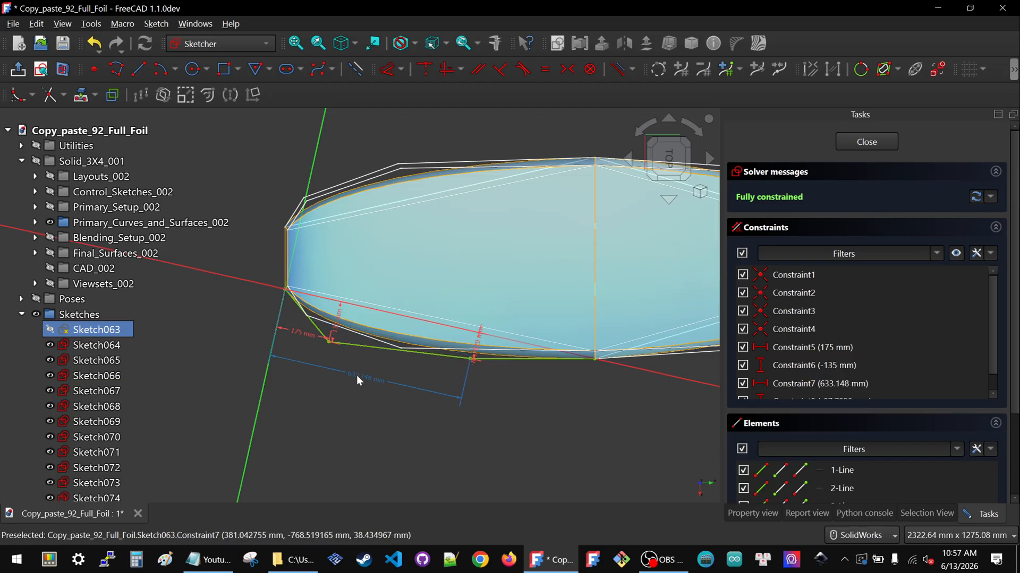
Set the second point's lock distances to 625 mm horizontally and -90 mm vertically
double_click(358, 380)
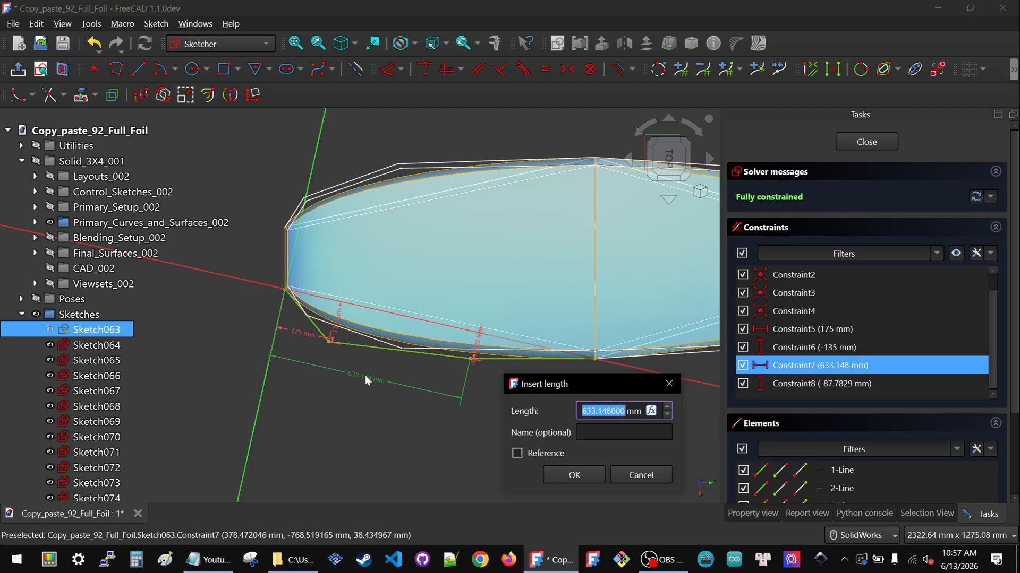
type("625")
key("Return")
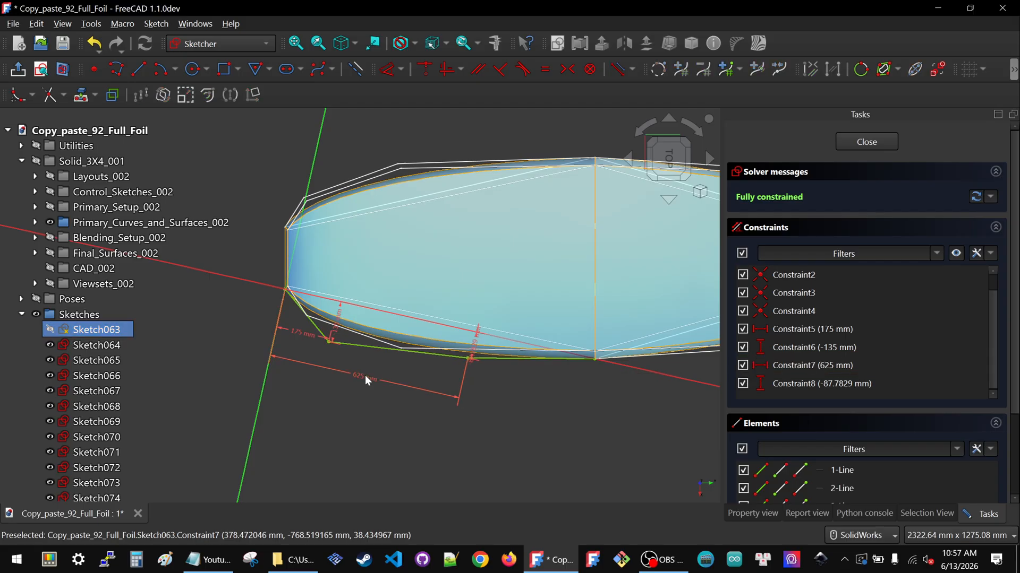
double_click(474, 343)
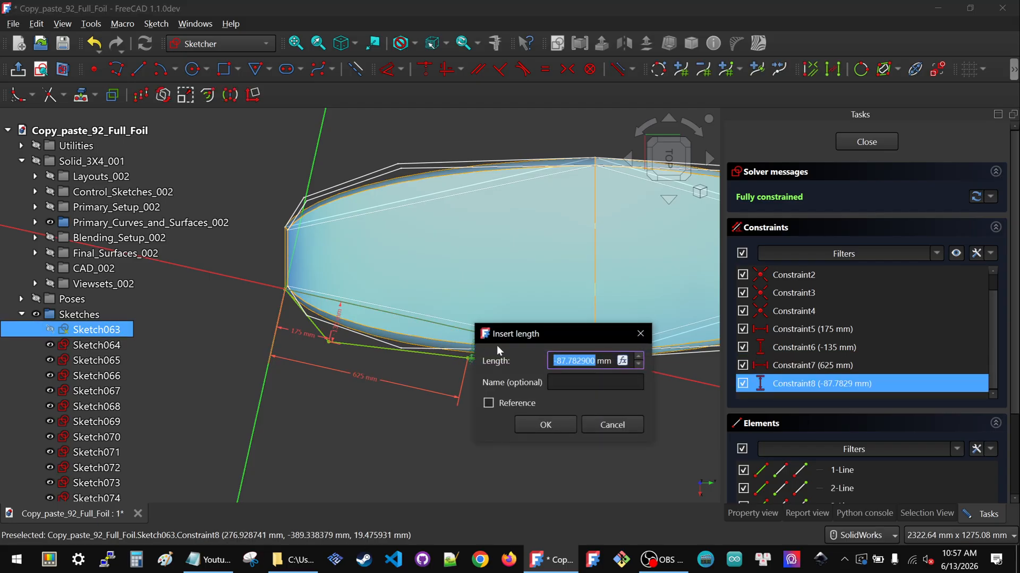
left_click_drag(531, 340, 578, 354)
type("-90")
left_click(573, 441)
Reposition the first point's vertical dimension label and review the constrained outline against the foil surface
scroll(530, 368, "up", 4)
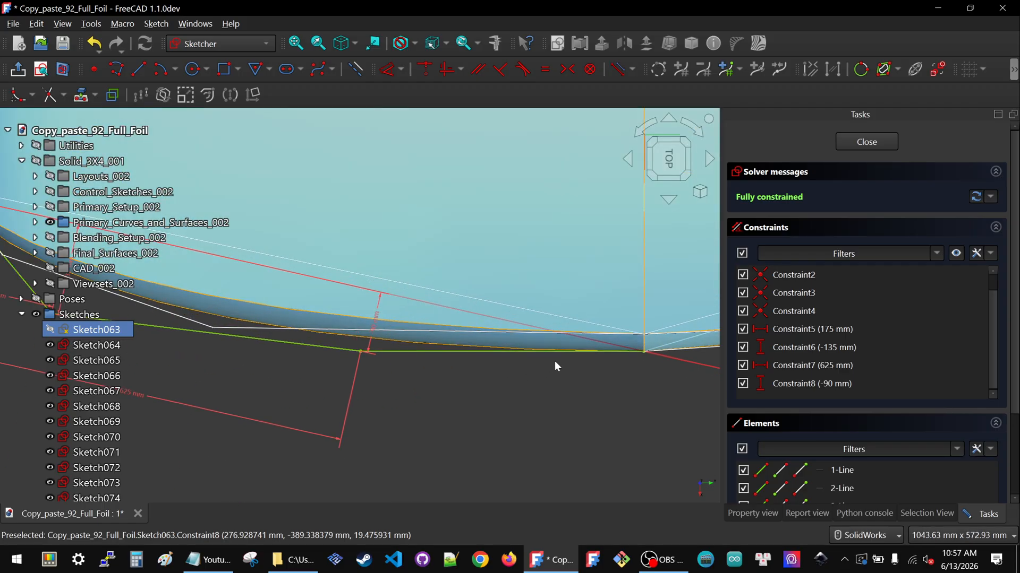
scroll(359, 365, "down", 3)
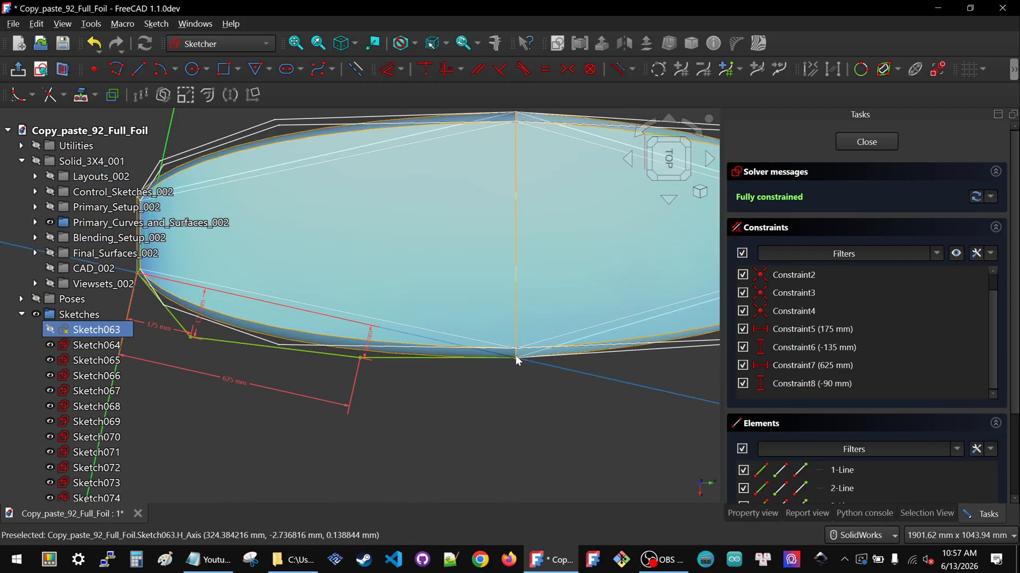
scroll(512, 359, "down", 4)
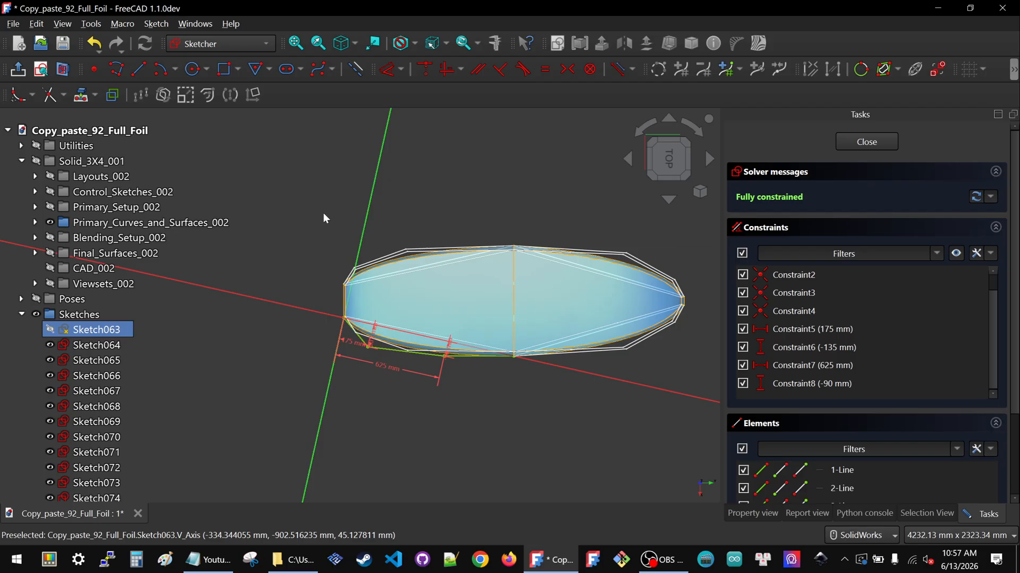
scroll(387, 364, "up", 3)
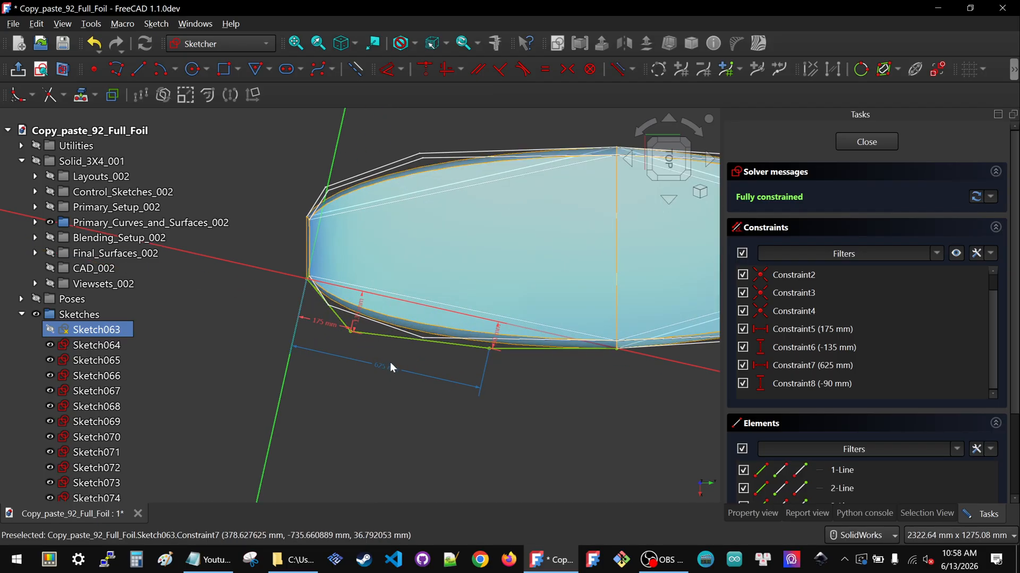
scroll(360, 332, "up", 2)
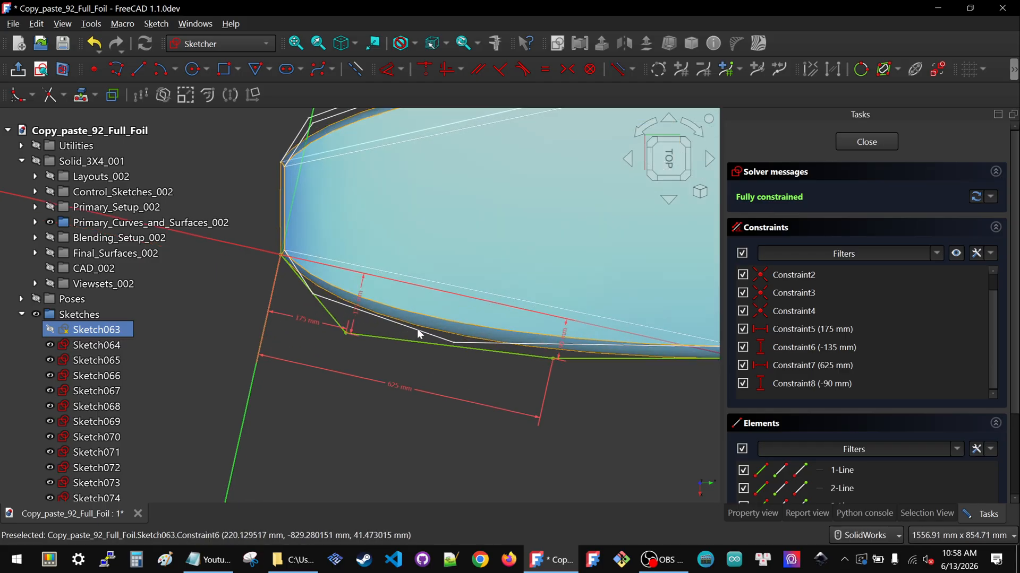
scroll(421, 328, "down", 1)
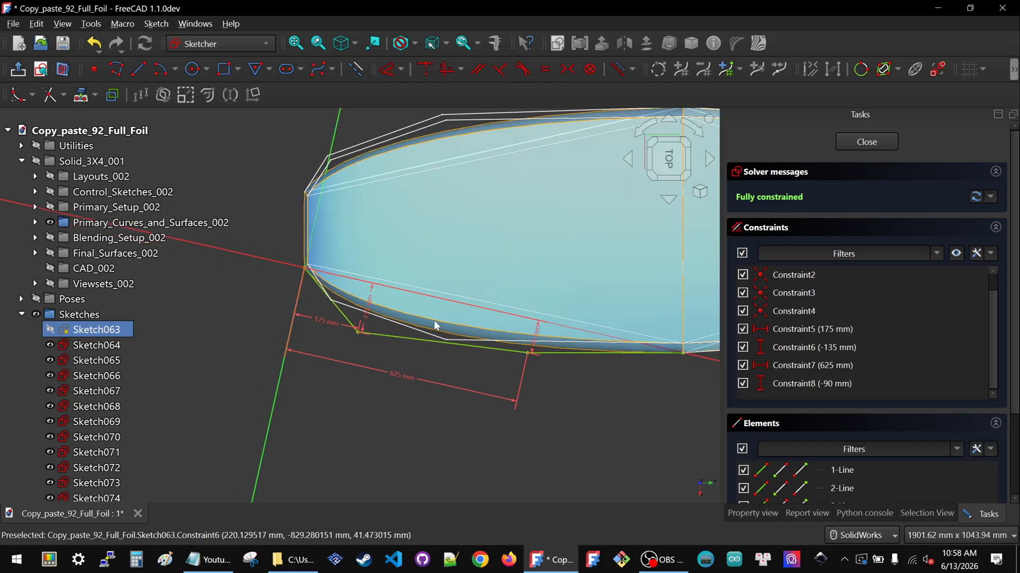
scroll(404, 326, "down", 2)
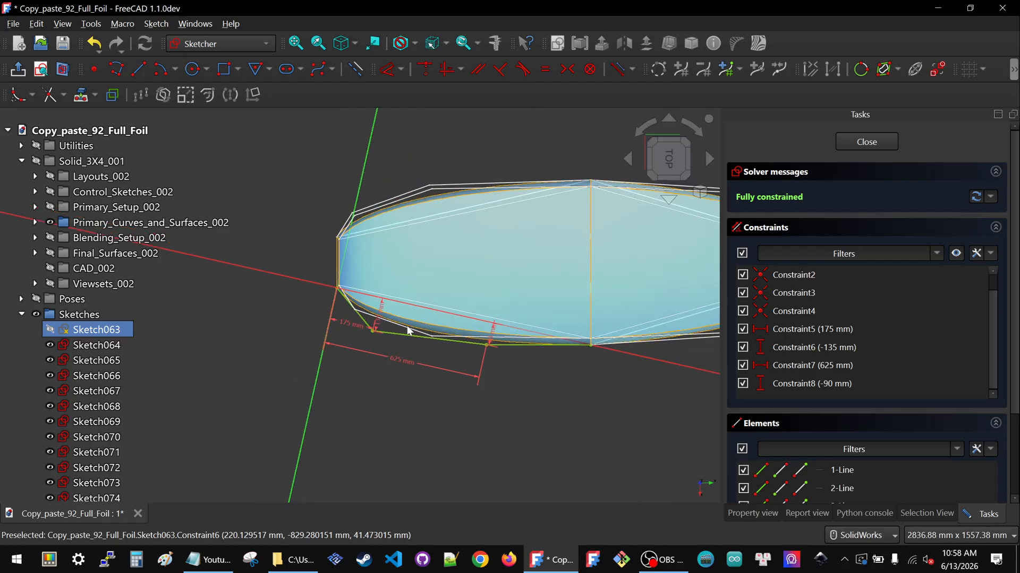
scroll(407, 326, "up", 2)
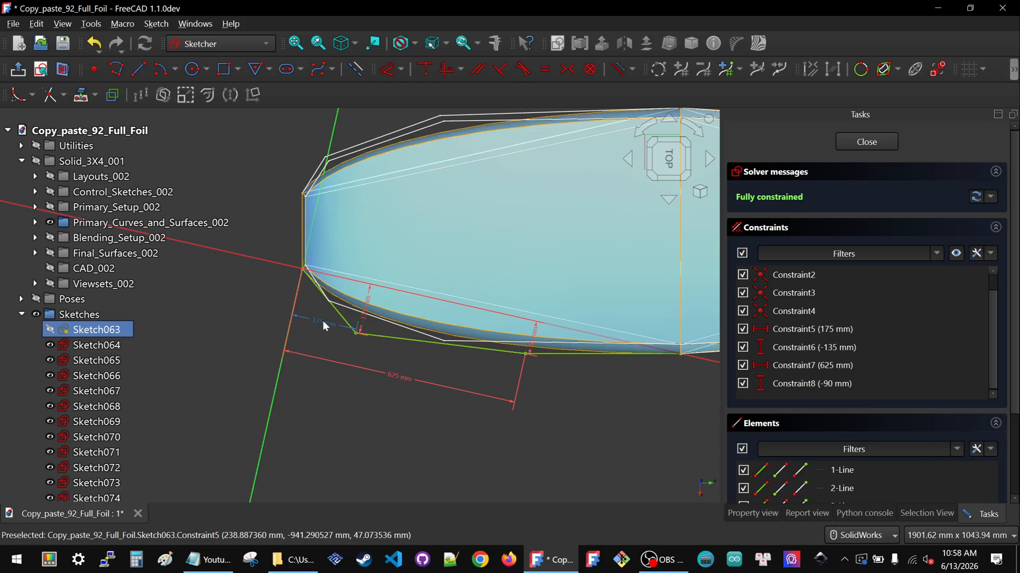
left_click_drag(370, 307, 387, 326)
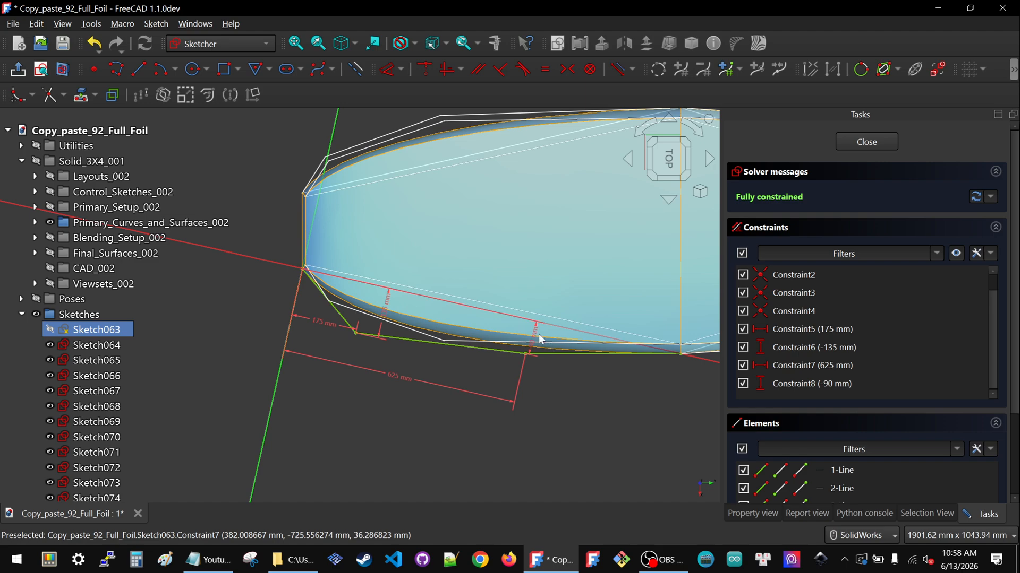
scroll(548, 338, "up", 5)
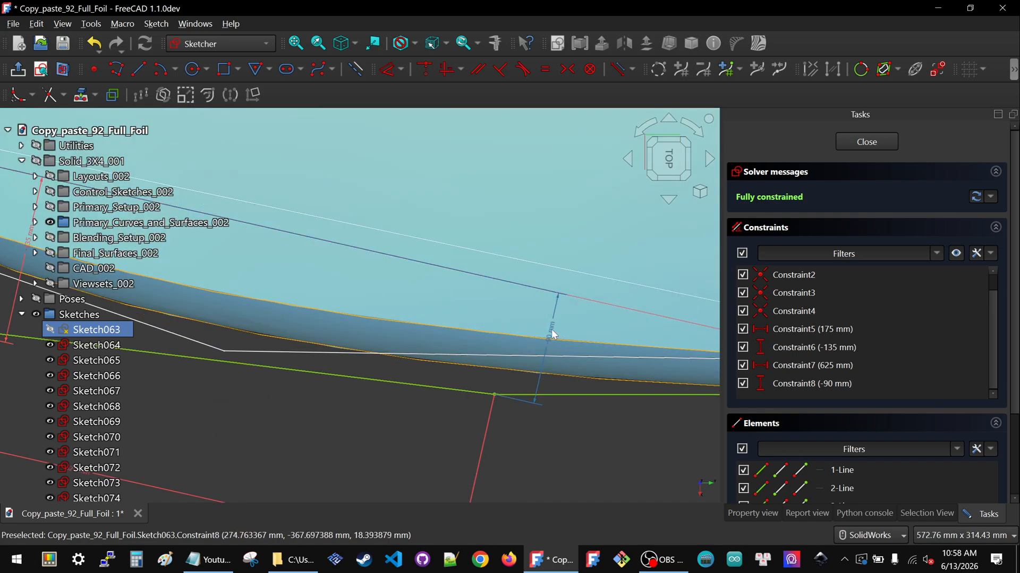
scroll(549, 337, "down", 4)
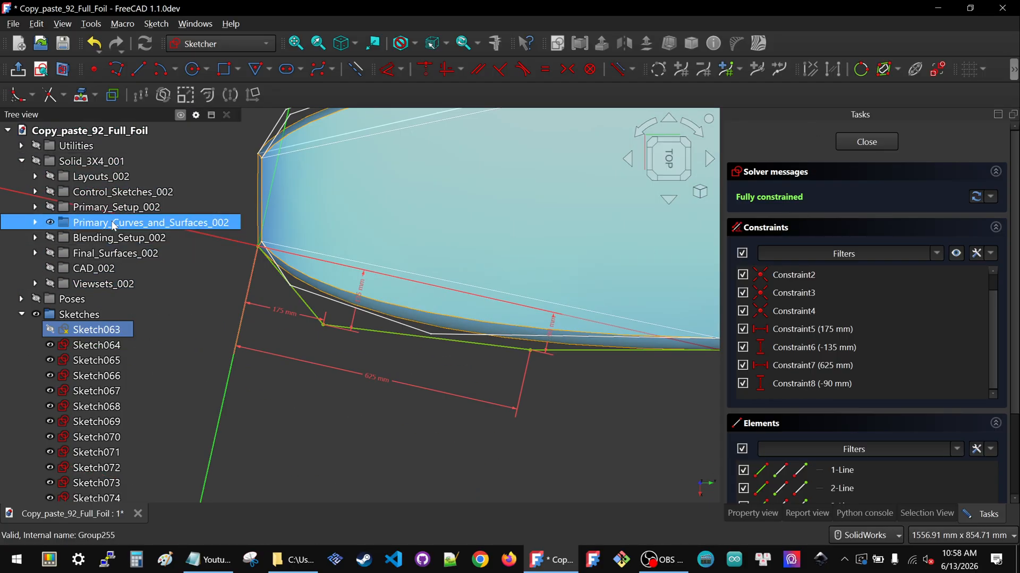
Hide the primary curves and surfaces group, then show only its cubic curve subgroup
left_click(50, 222)
left_click(36, 222)
left_click(63, 238)
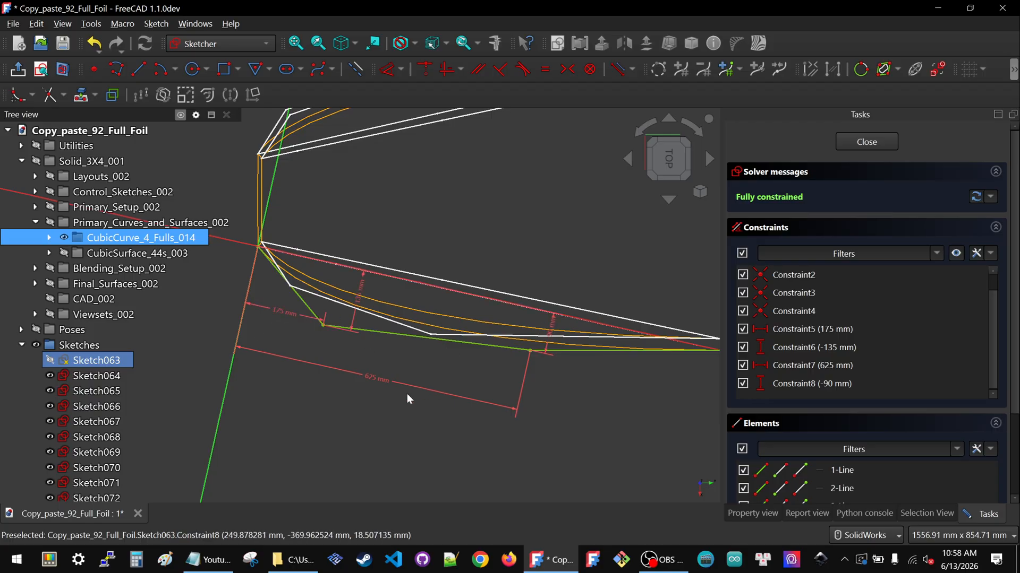
Open the lower leading-edge outline sketch Sketch065 and delete its four point-locking dimension constraints
left_click(855, 142)
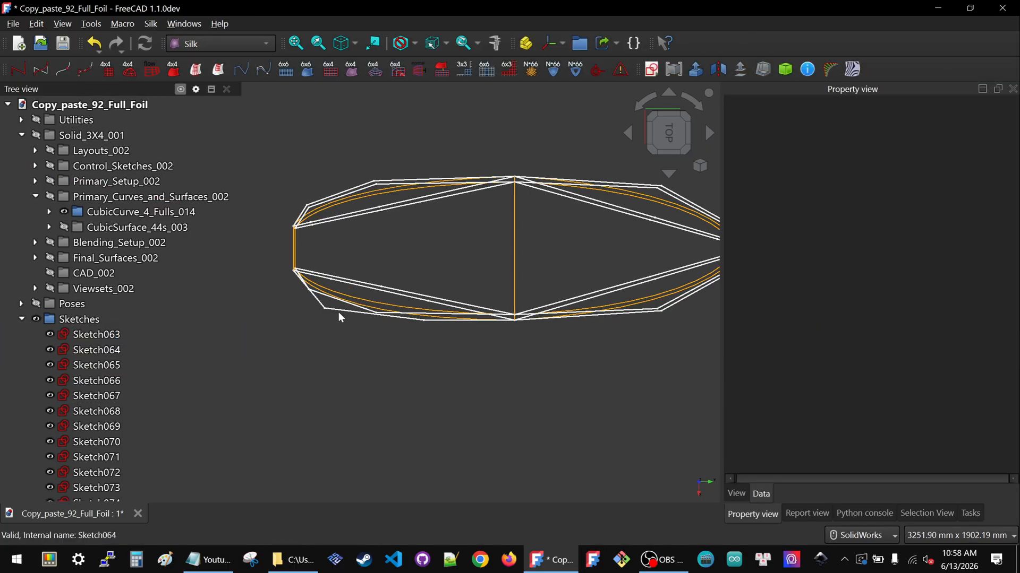
left_click(358, 307)
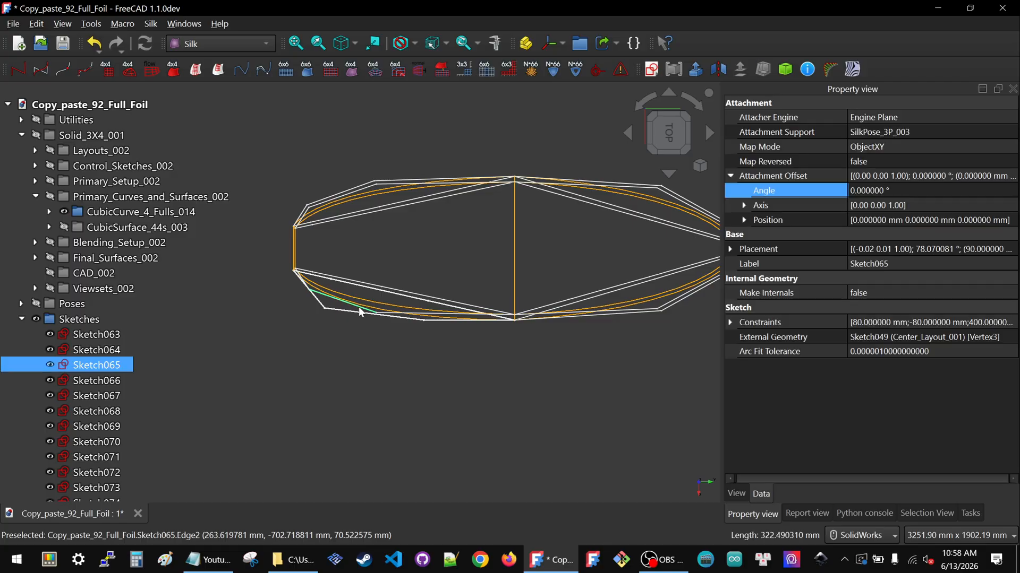
scroll(359, 307, "up", 2)
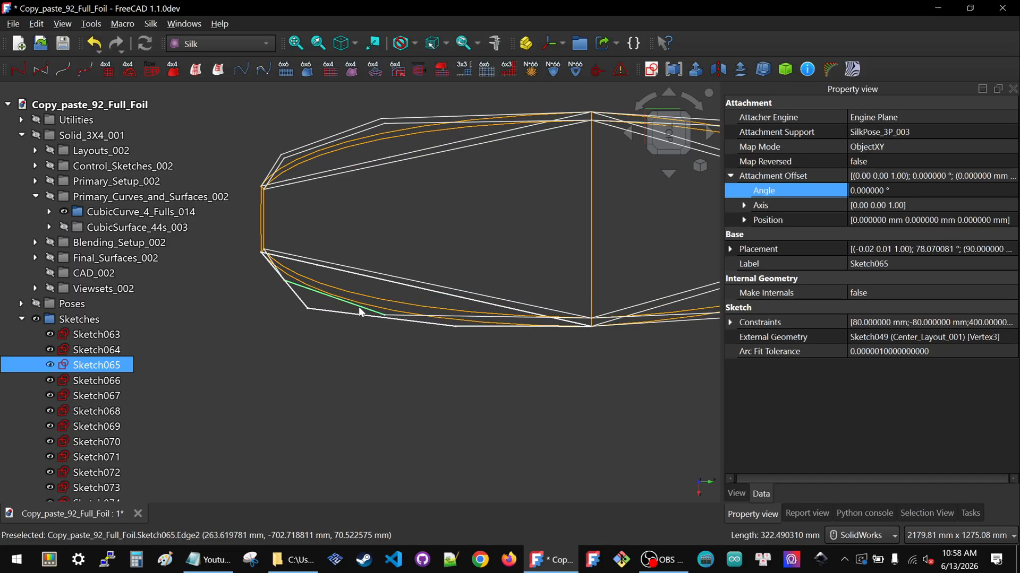
double_click(83, 373)
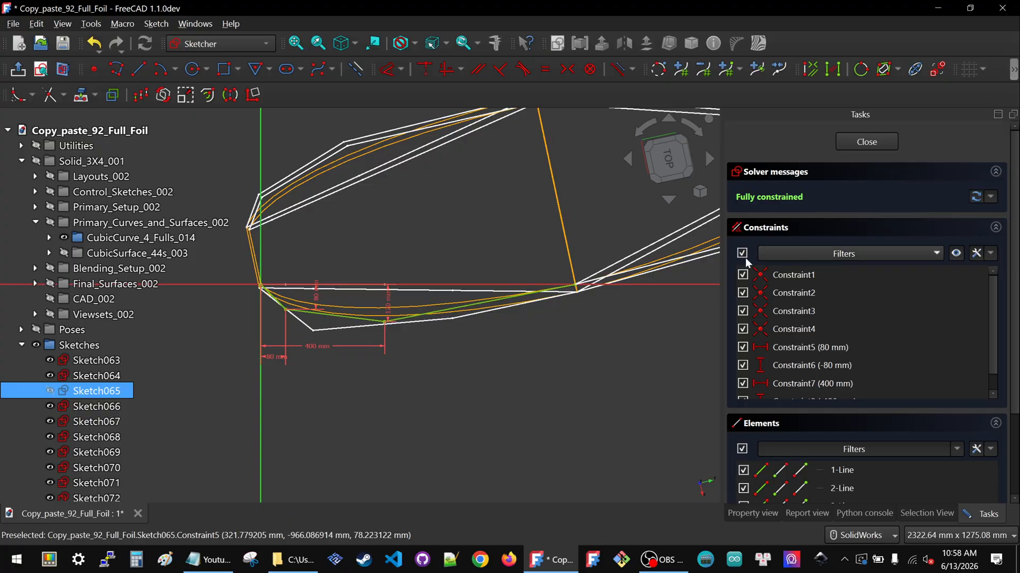
left_click(273, 357)
key("Delete")
left_click(319, 344)
key("Delete")
left_click(319, 295)
key("Delete")
left_click(388, 305)
key("Delete")
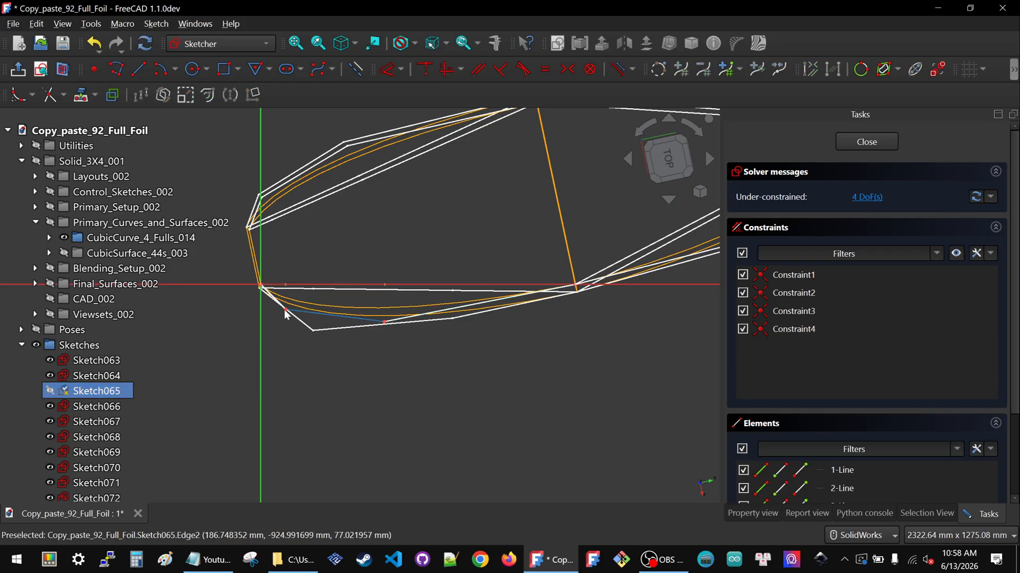
Drag the two freed lower control points to new positions and enable the solver's Auto update option
left_click_drag(286, 312, 317, 323)
left_click_drag(381, 325, 447, 315)
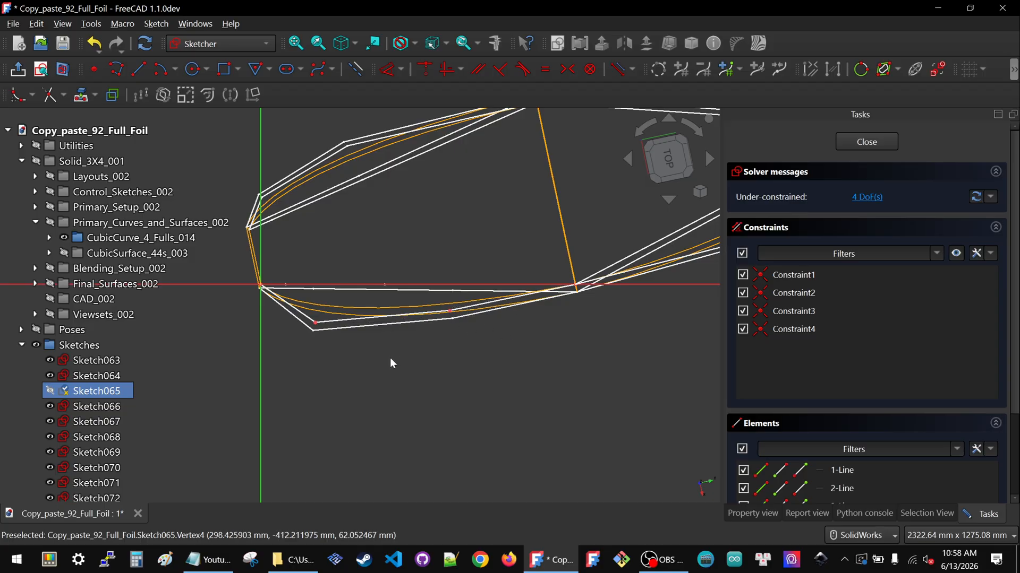
left_click(991, 197)
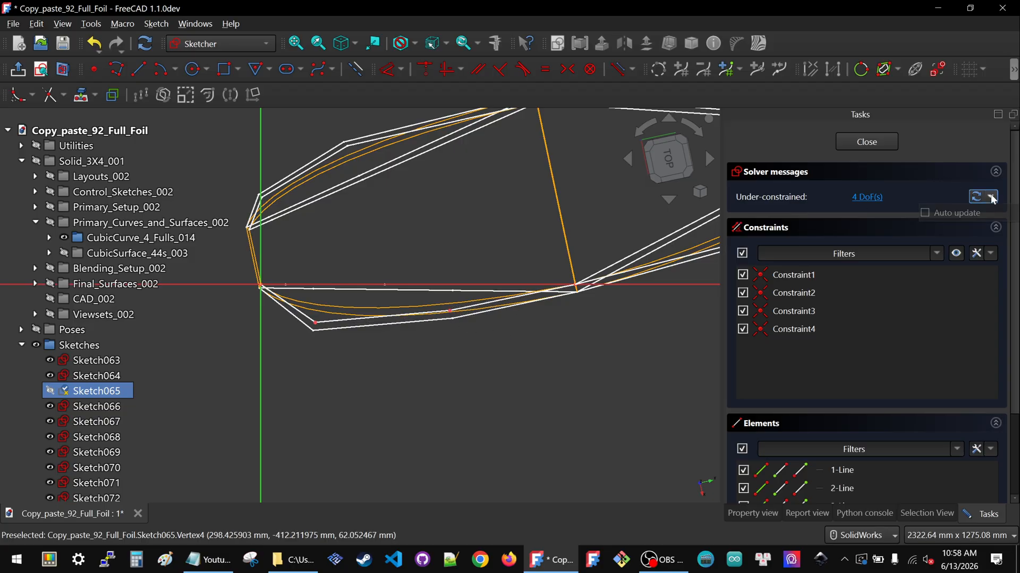
left_click(929, 214)
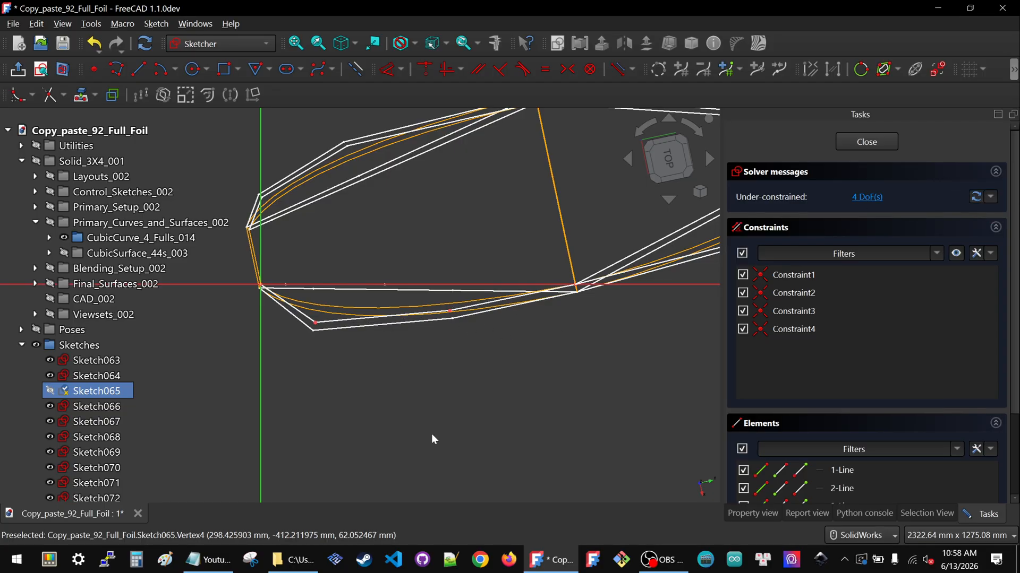
Lock the first lower control point and set its distances to 175 mm horizontally and -125 mm vertically
left_click(316, 323)
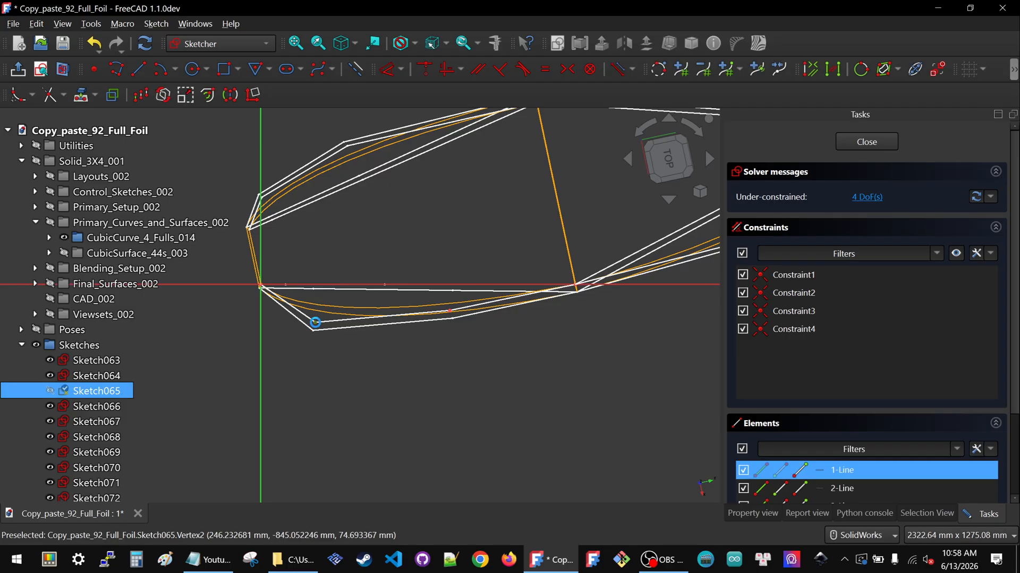
key("k")
key("l")
double_click(276, 320)
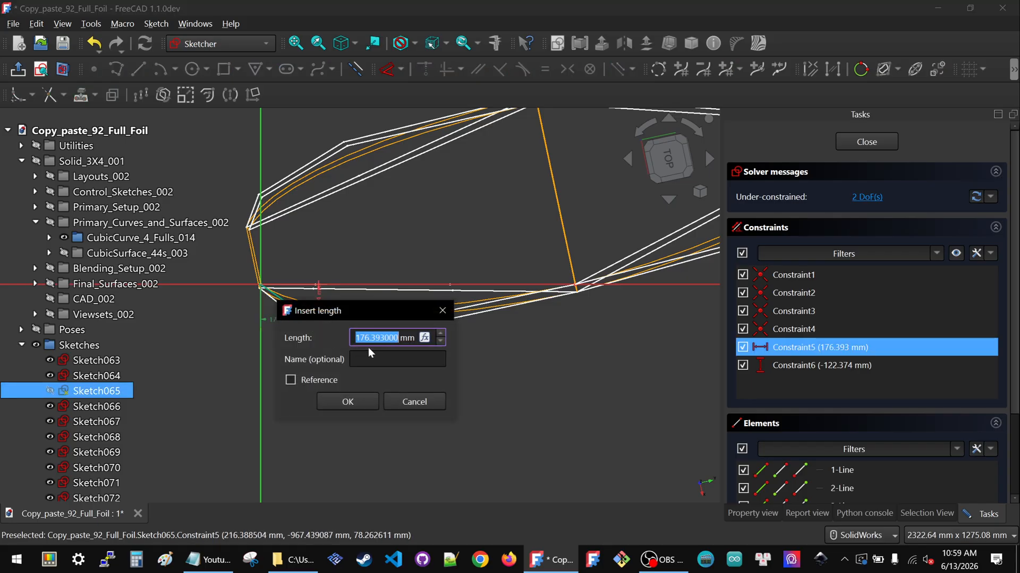
type("175")
key("Return")
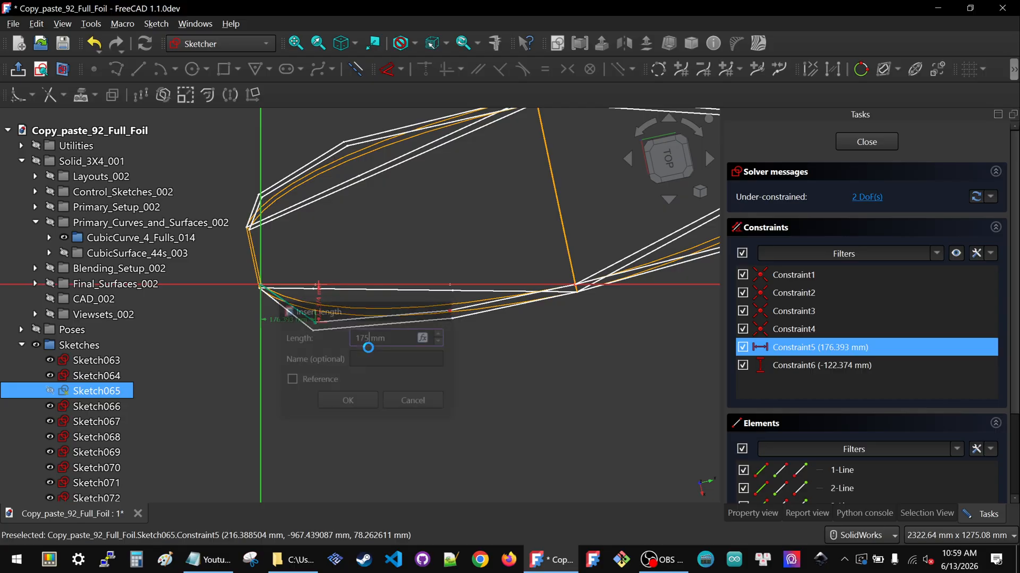
double_click(319, 295)
type("-125")
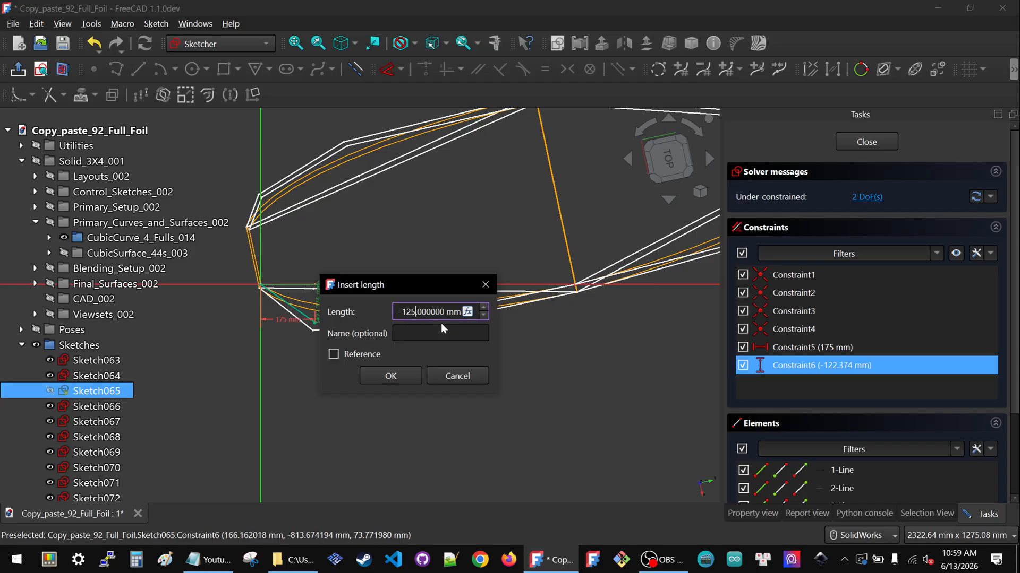
left_click(390, 376)
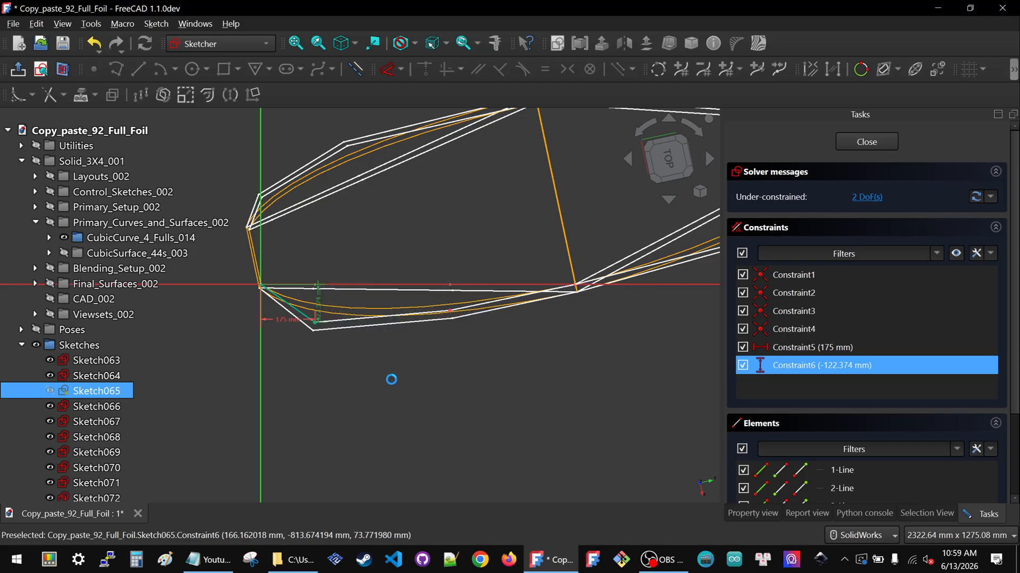
Lock the second lower control point, set its distances to 600 mm horizontally and -90 mm vertically, and close the sketch
left_click(449, 316)
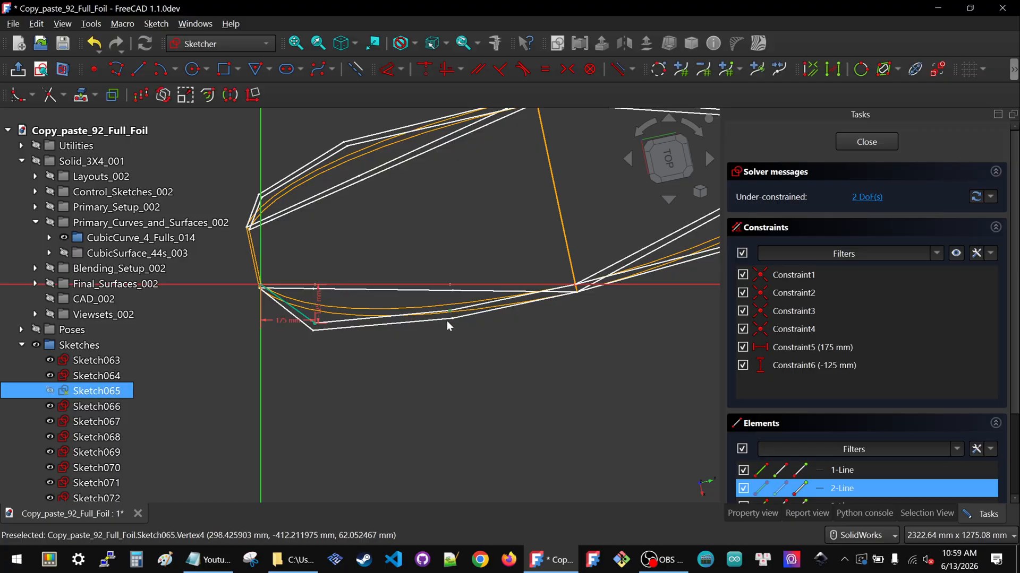
key("k")
key("l")
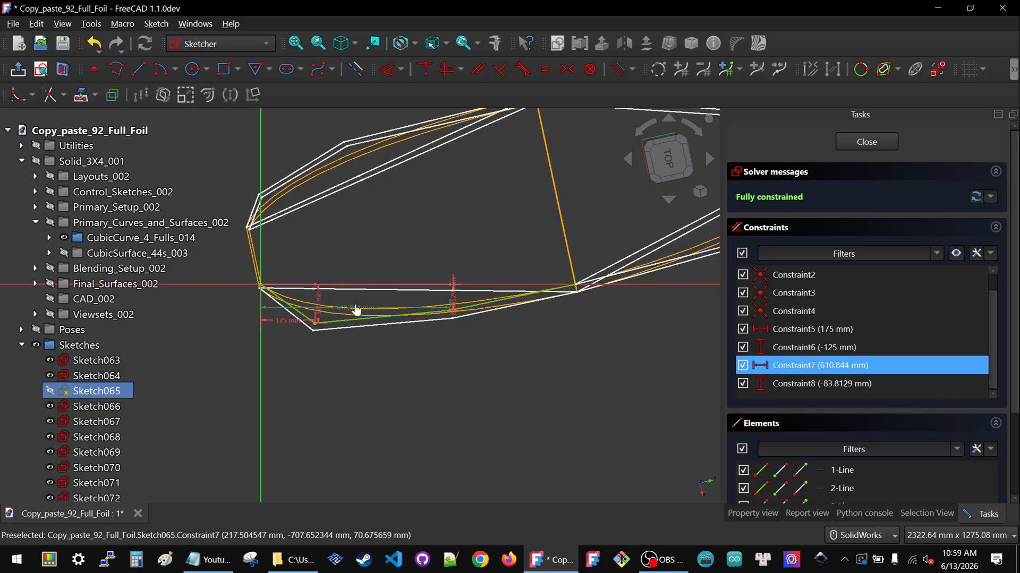
double_click(356, 310)
left_click_drag(414, 296, 509, 348)
type("-")
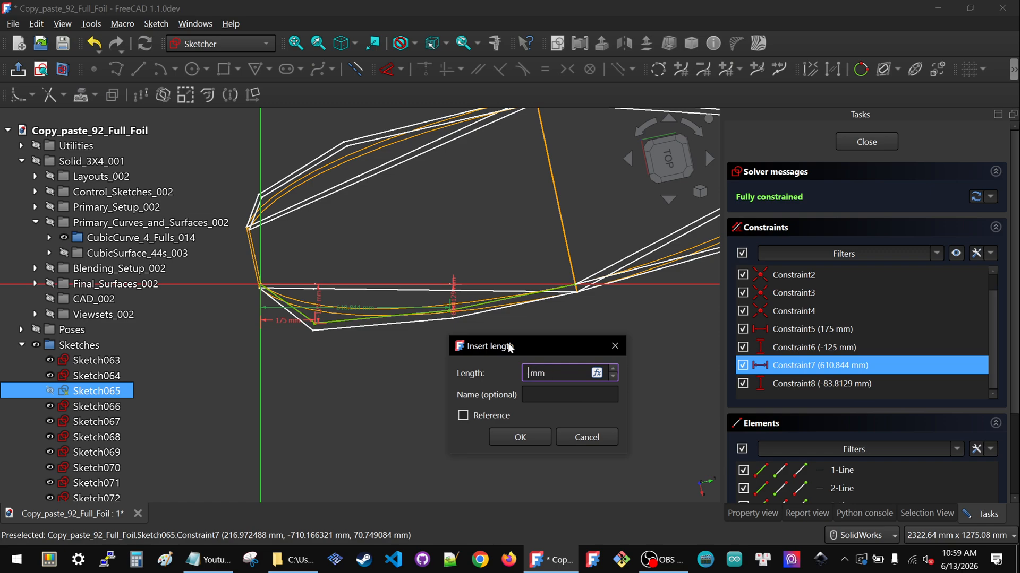
type("00")
key("Return")
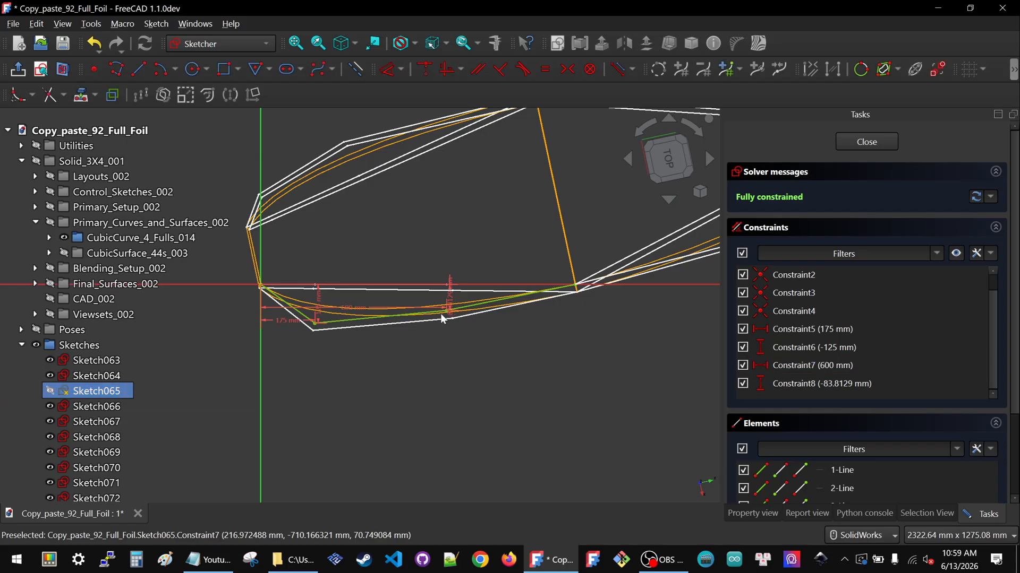
scroll(447, 308, "up", 3)
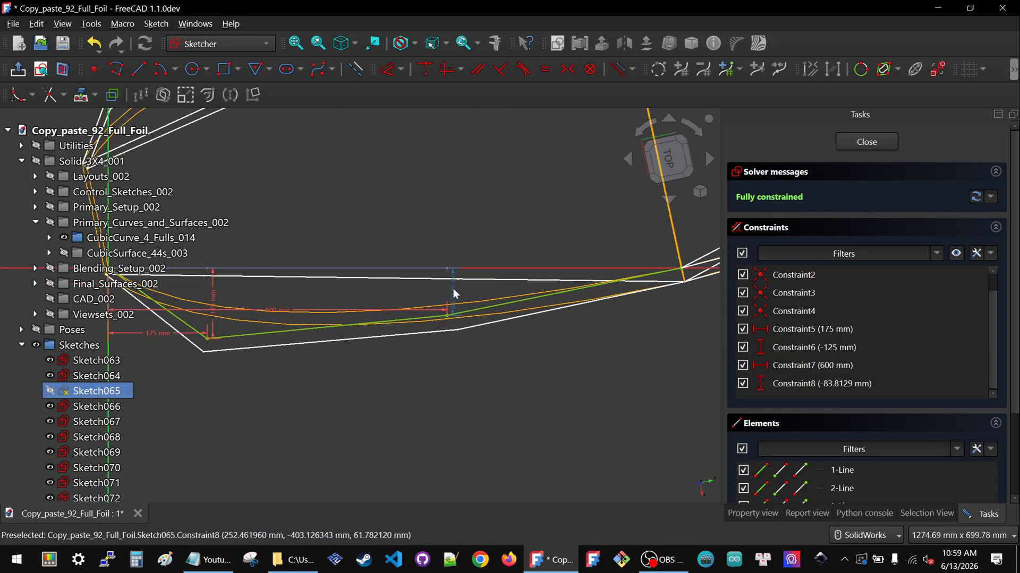
double_click(453, 292)
type("-90.000000")
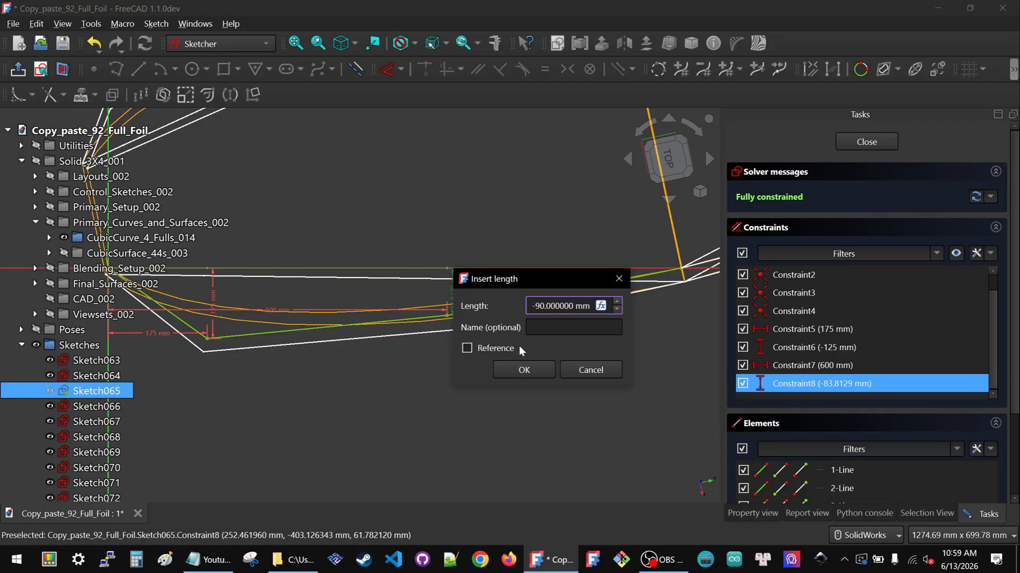
left_click(517, 368)
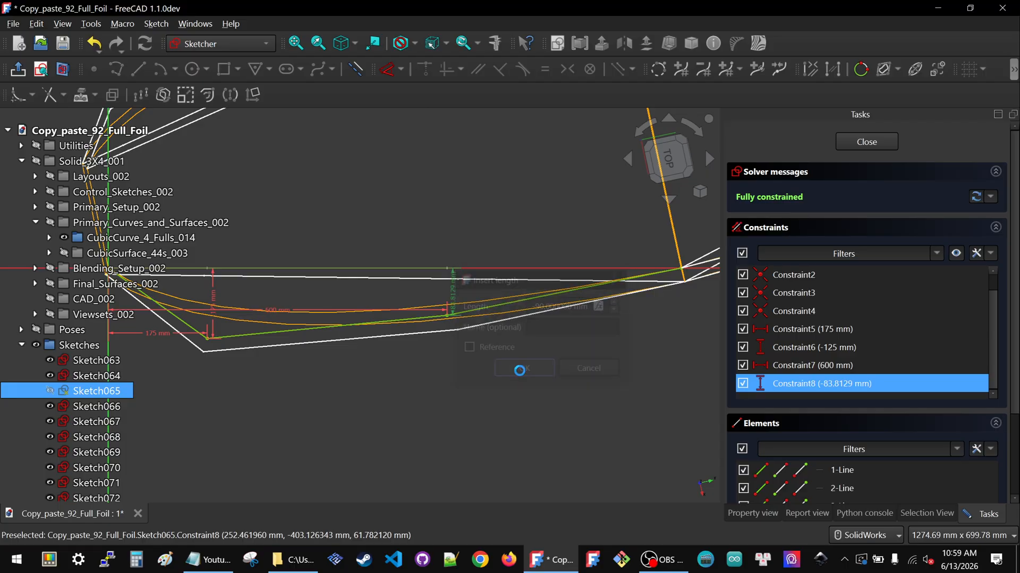
scroll(492, 352, "down", 2)
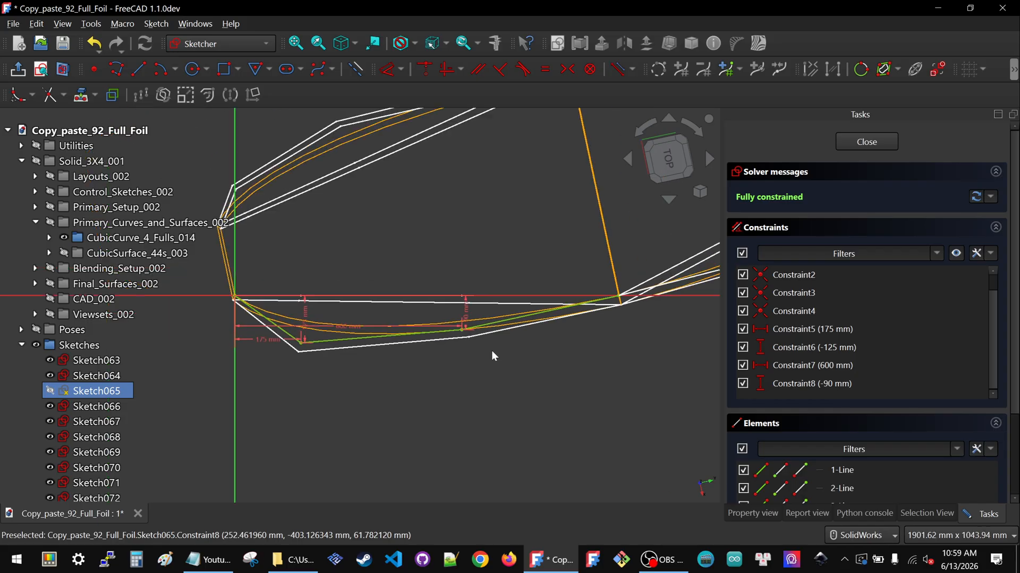
left_click(867, 141)
left_click(520, 206)
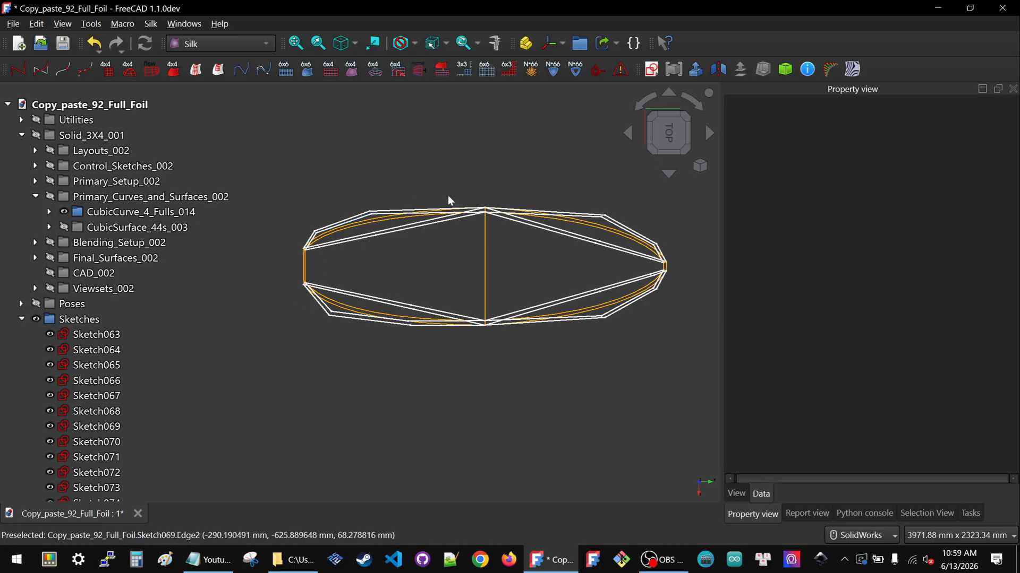
Reopen the lower outline sketch to check its new dimensions against the curves, then close it
scroll(320, 215, "up", 4)
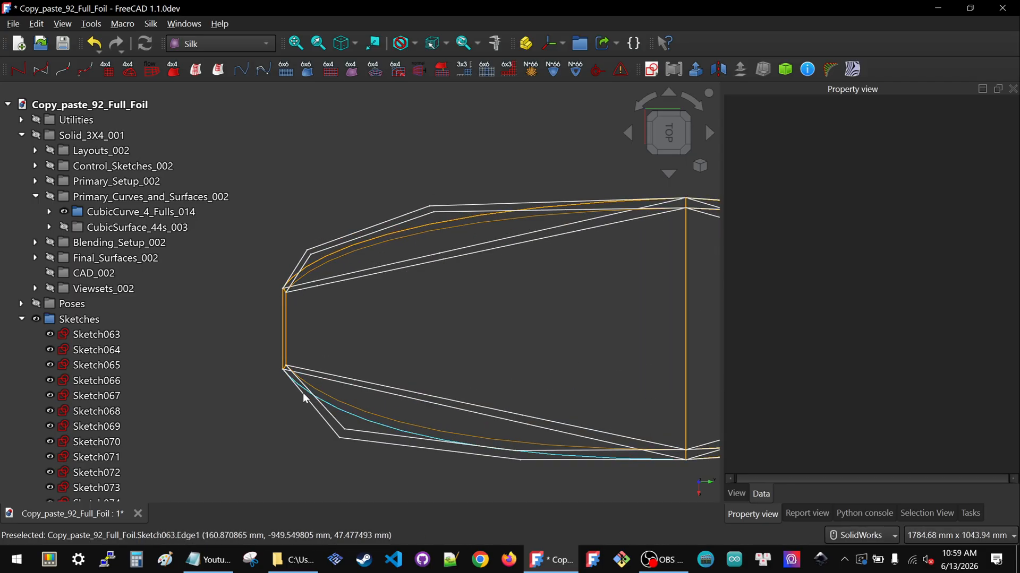
left_click(334, 423)
double_click(77, 363)
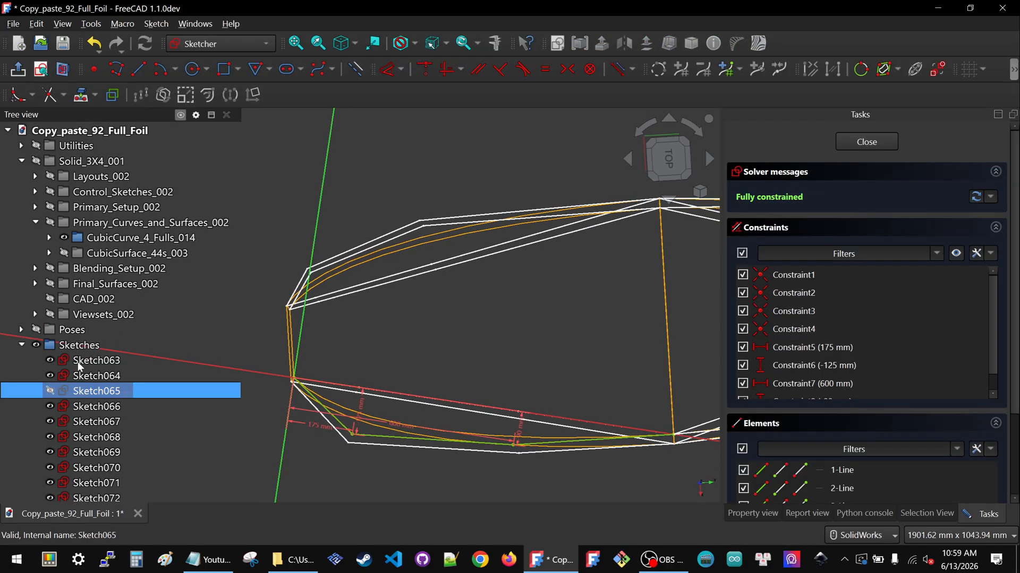
scroll(329, 428, "up", 3)
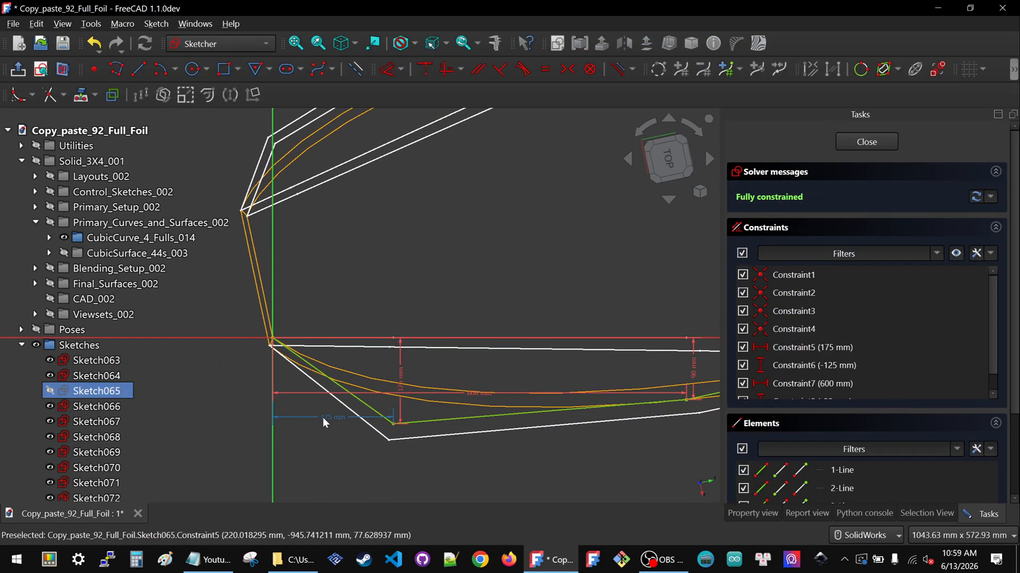
left_click(864, 141)
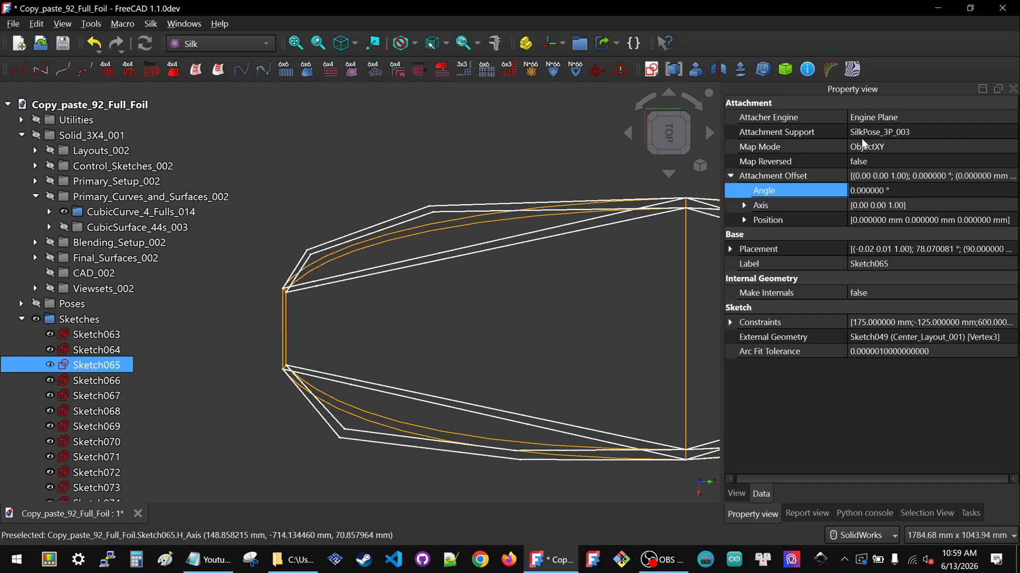
left_click(452, 294)
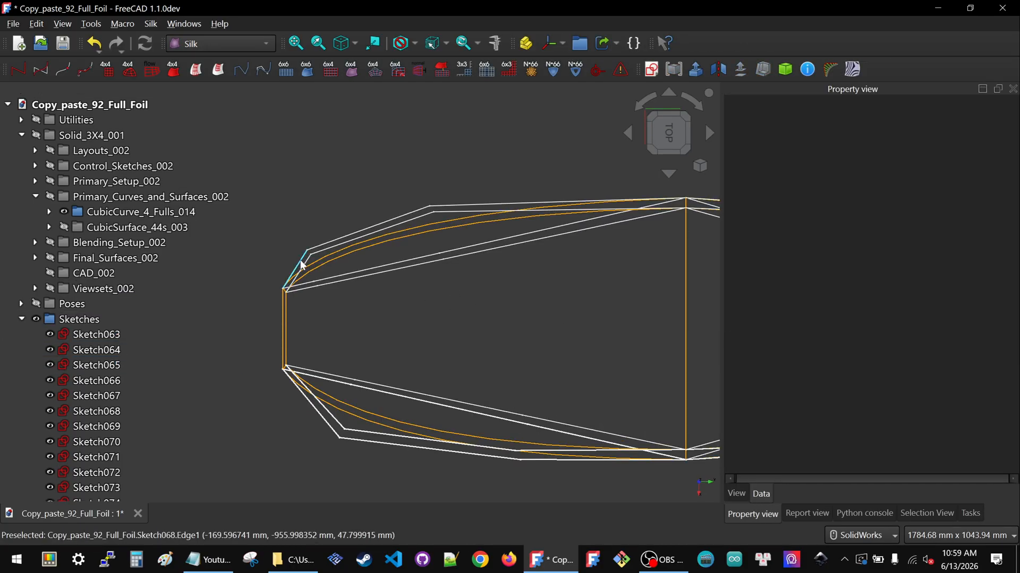
In the upper outline sketch Sketch068, set the first point's distances to 175 mm horizontally and 125 mm vertically, then close
left_click(301, 265)
double_click(114, 411)
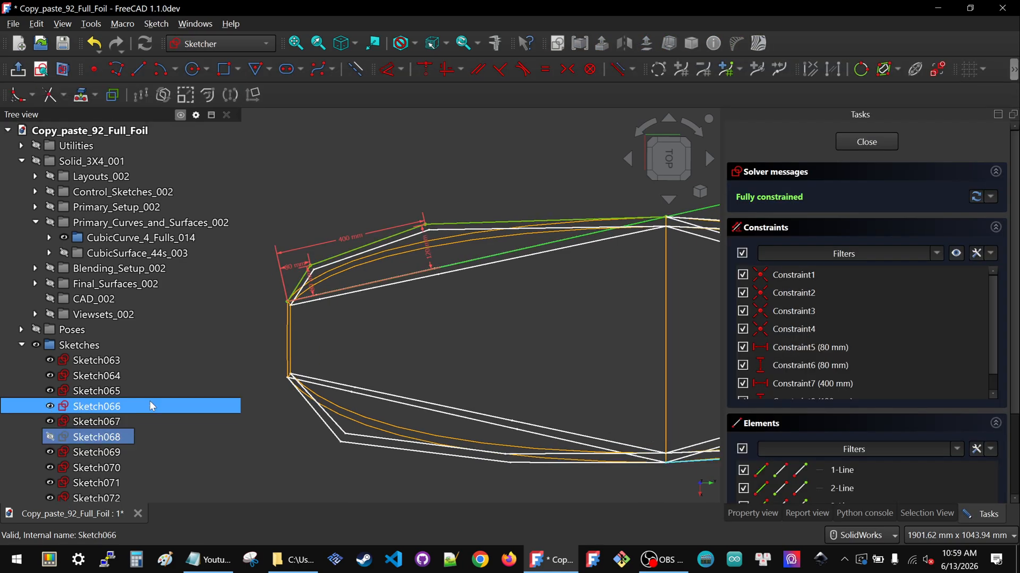
double_click(298, 248)
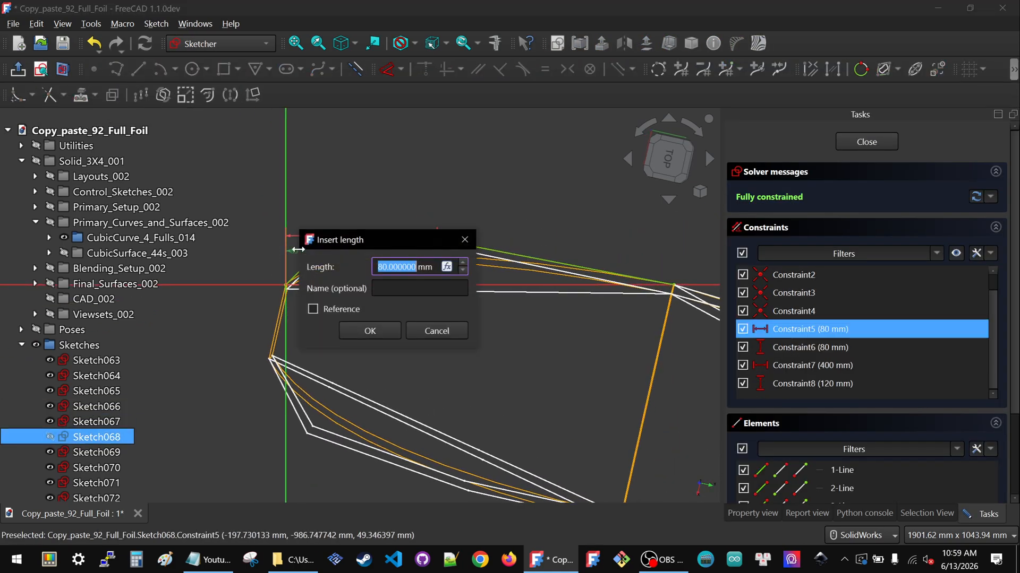
type("175")
key("Return")
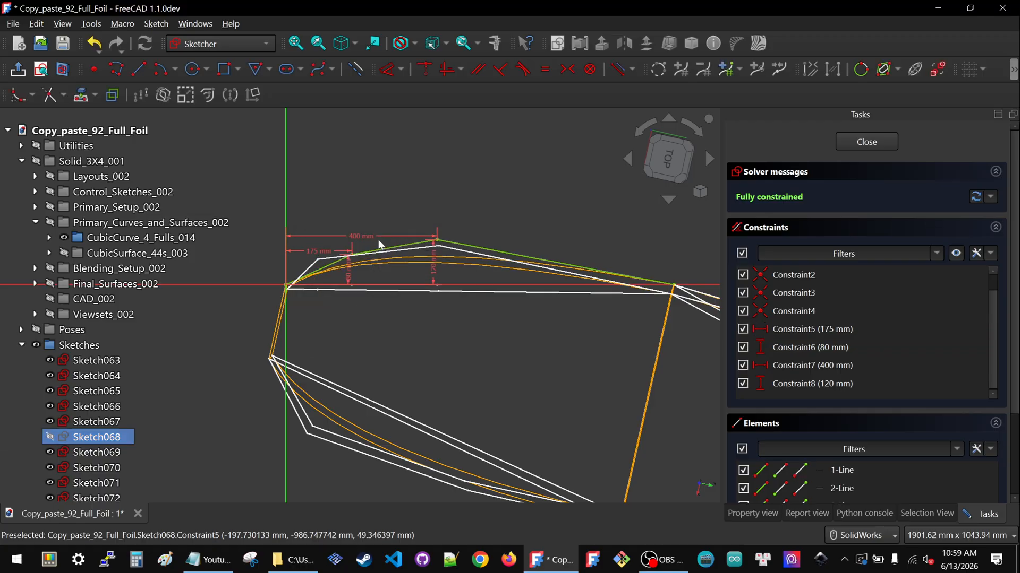
left_click(351, 277)
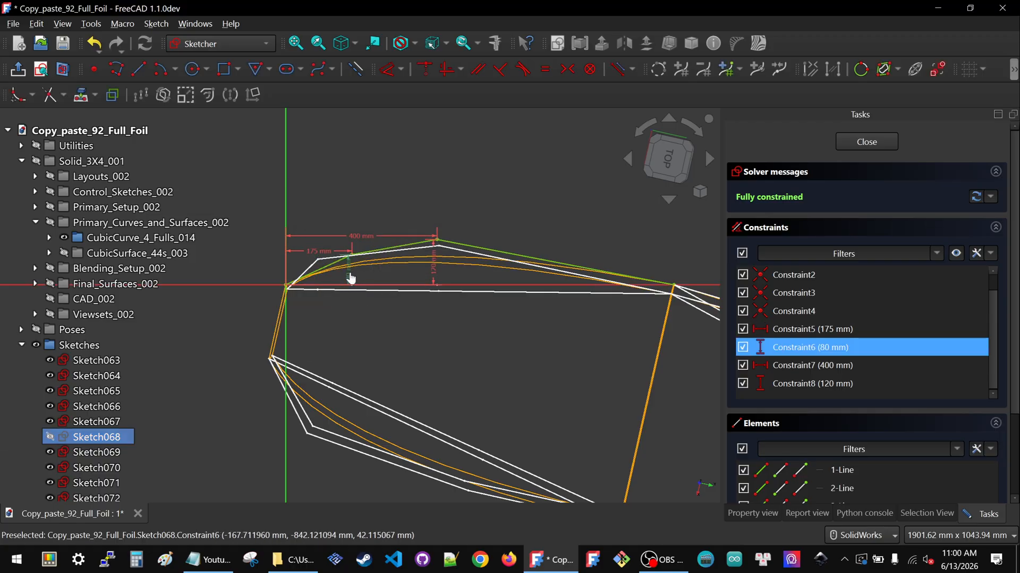
double_click(351, 278)
type("125")
key("Return")
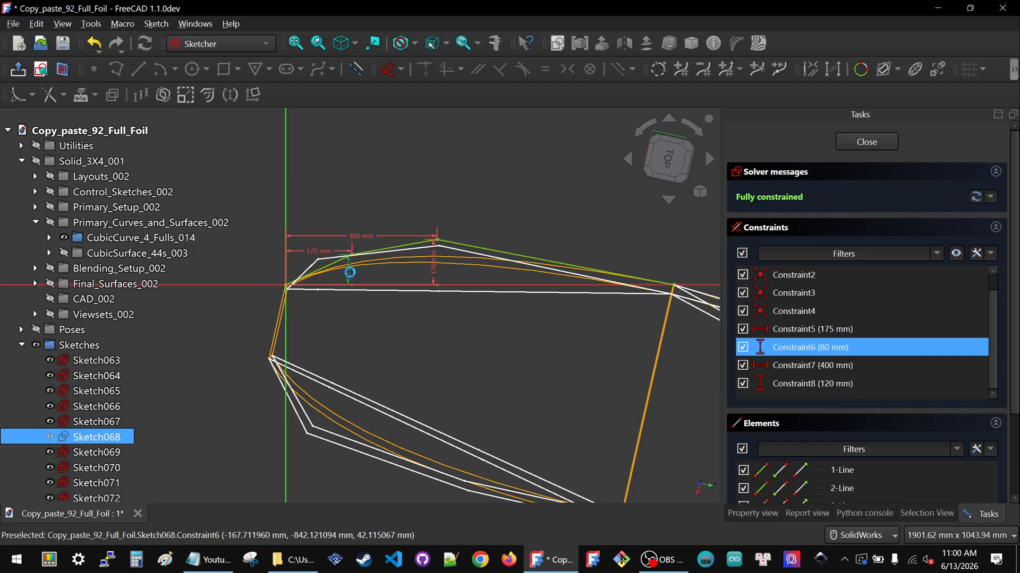
left_click(863, 142)
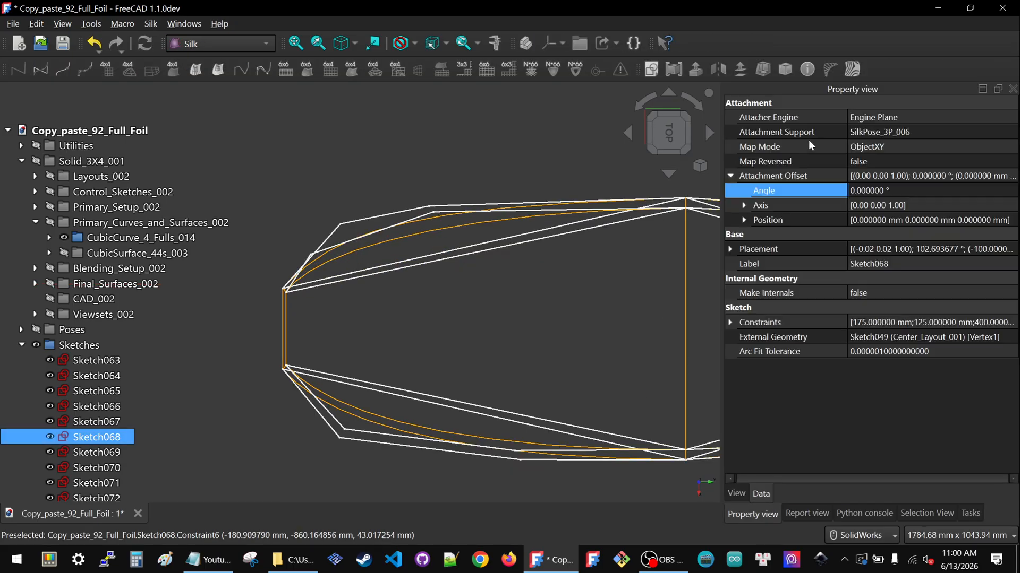
Open upper outline sketch Sketch069 and set its first point's distances to 175 mm horizontally and 125 mm vertically, then close
left_click(323, 247)
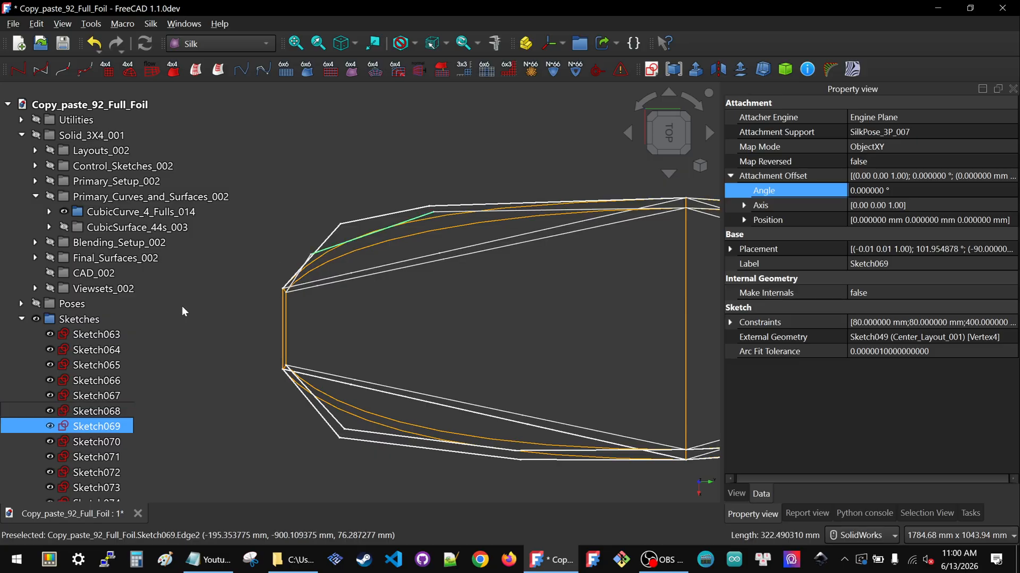
double_click(82, 427)
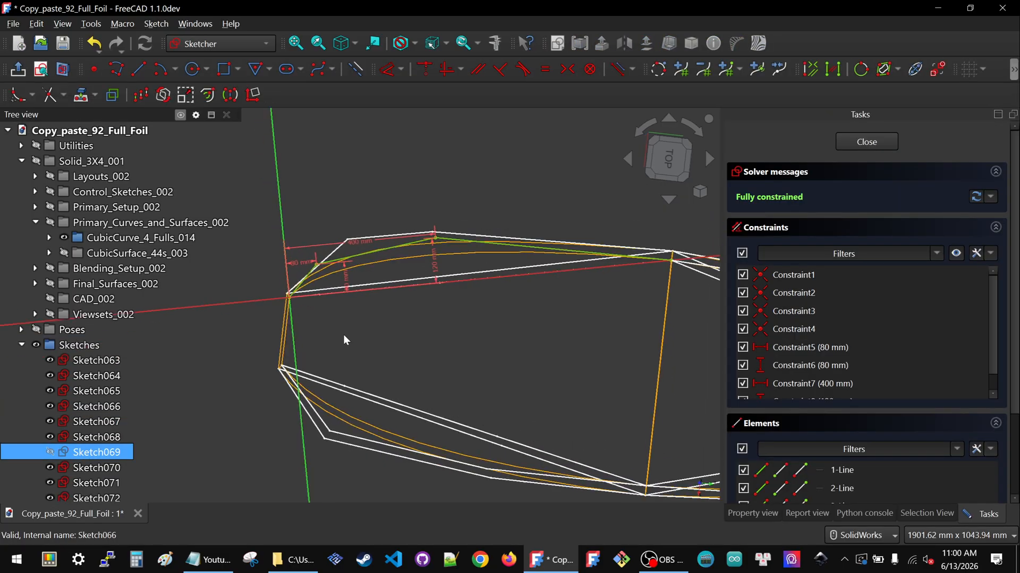
double_click(298, 256)
type("175")
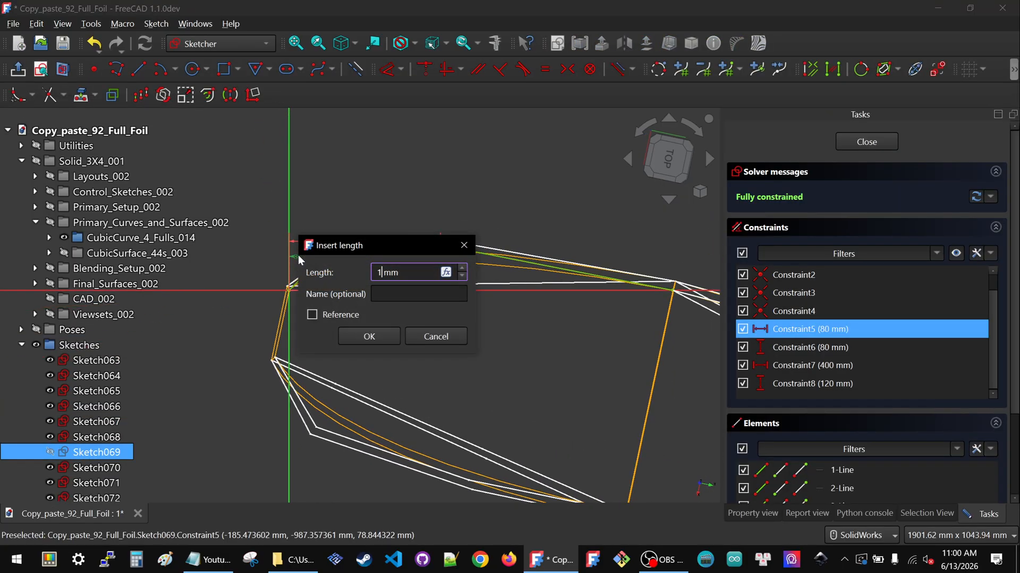
key("Return")
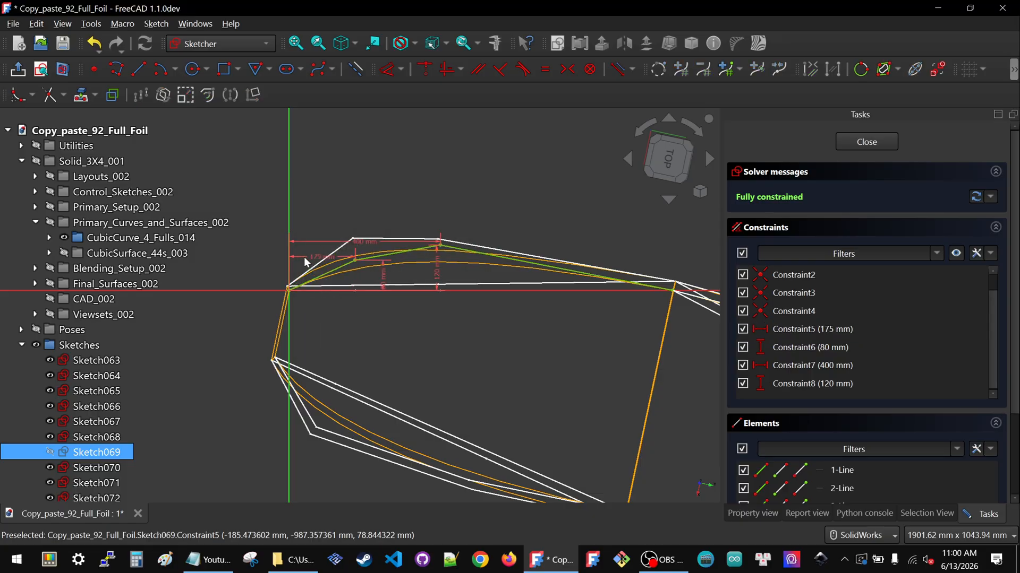
double_click(383, 283)
type("125")
key("Return")
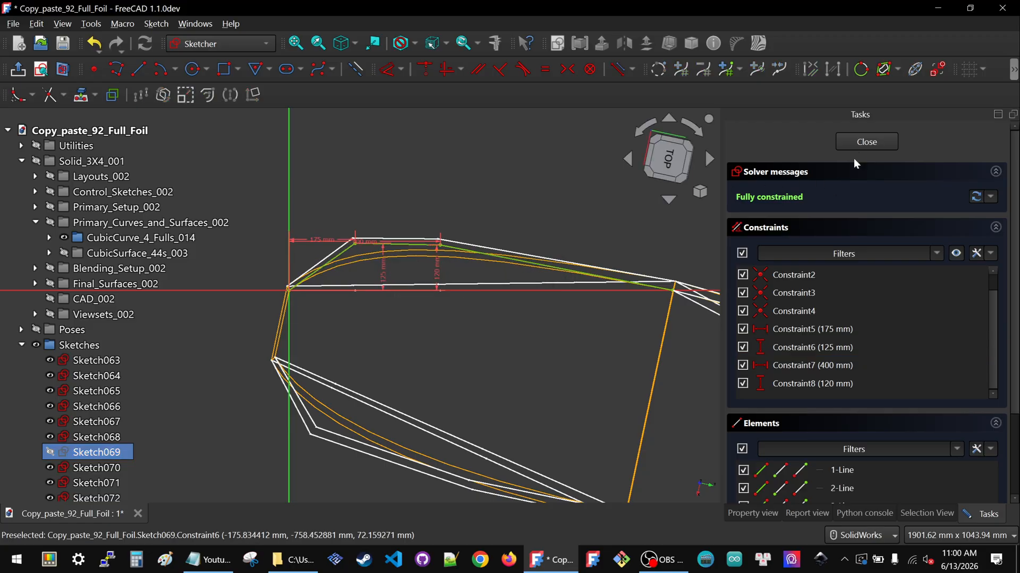
left_click(856, 142)
Reopen Sketch069 and set its second point's distances to 600 mm horizontally and 90 mm vertically, then close the sketch
left_click(75, 413, "ctrl")
left_click(76, 414, "ctrl")
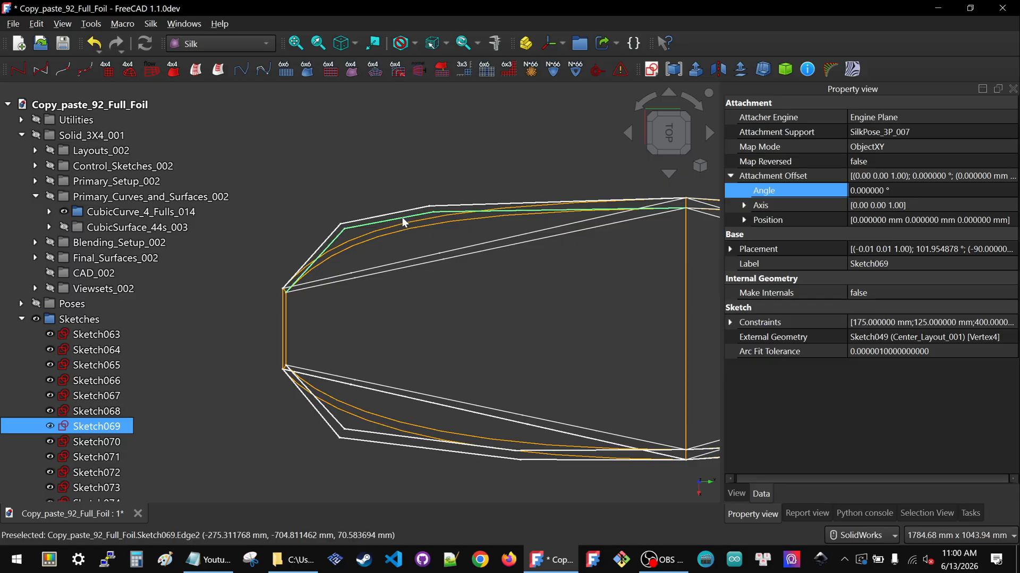
double_click(77, 430)
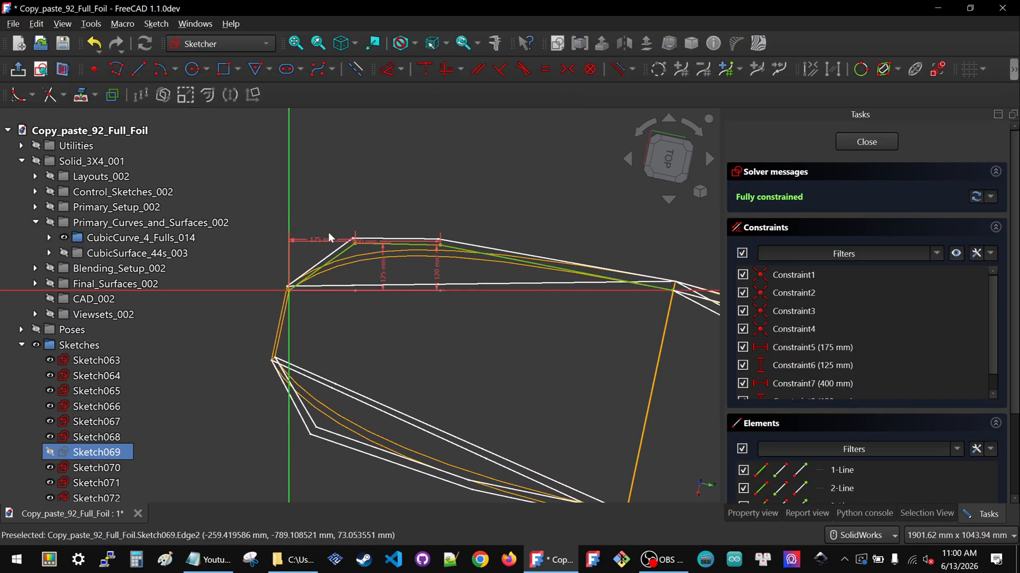
left_click_drag(357, 245, 357, 181)
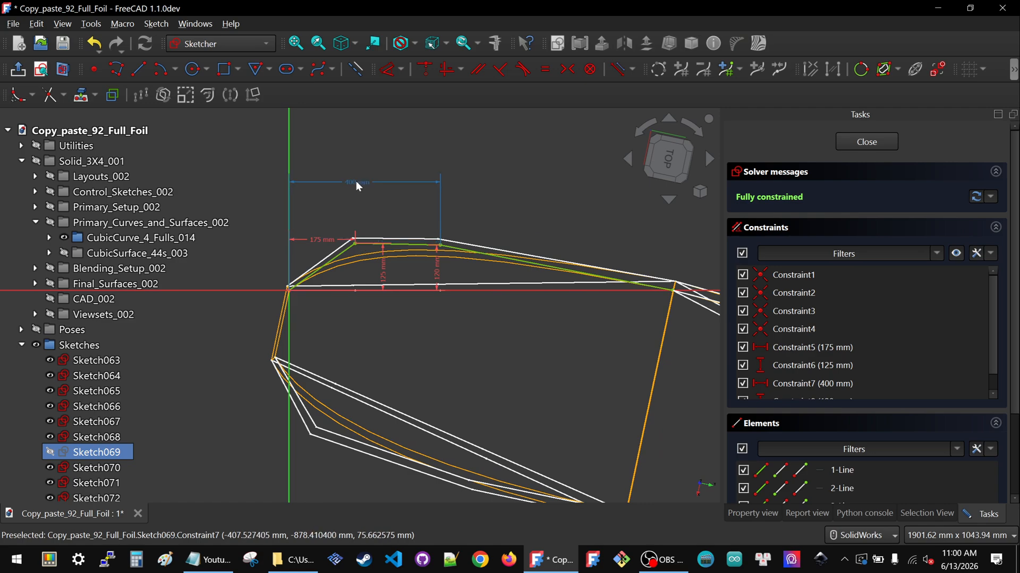
double_click(356, 182)
type("400")
key("Return")
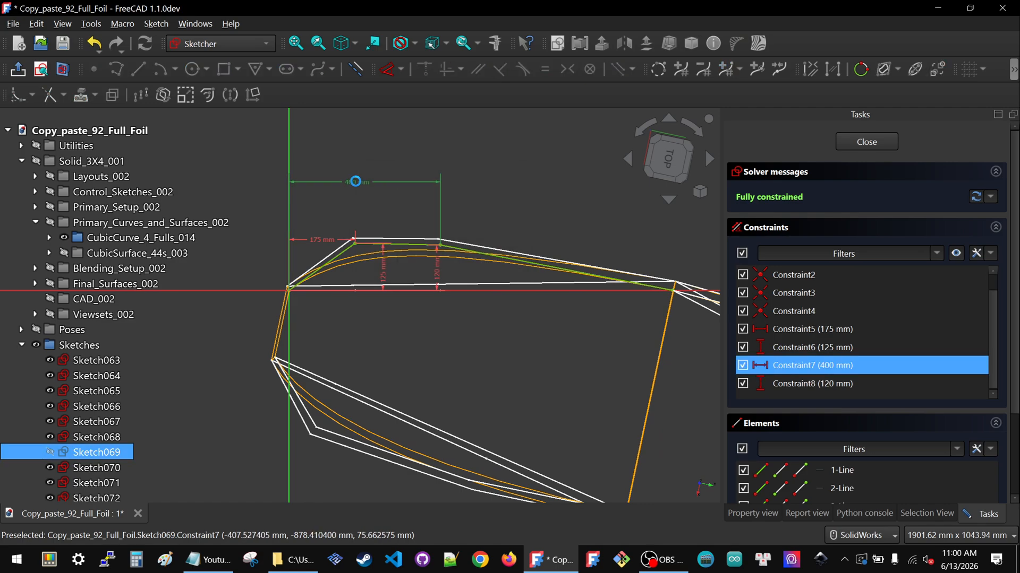
double_click(514, 270)
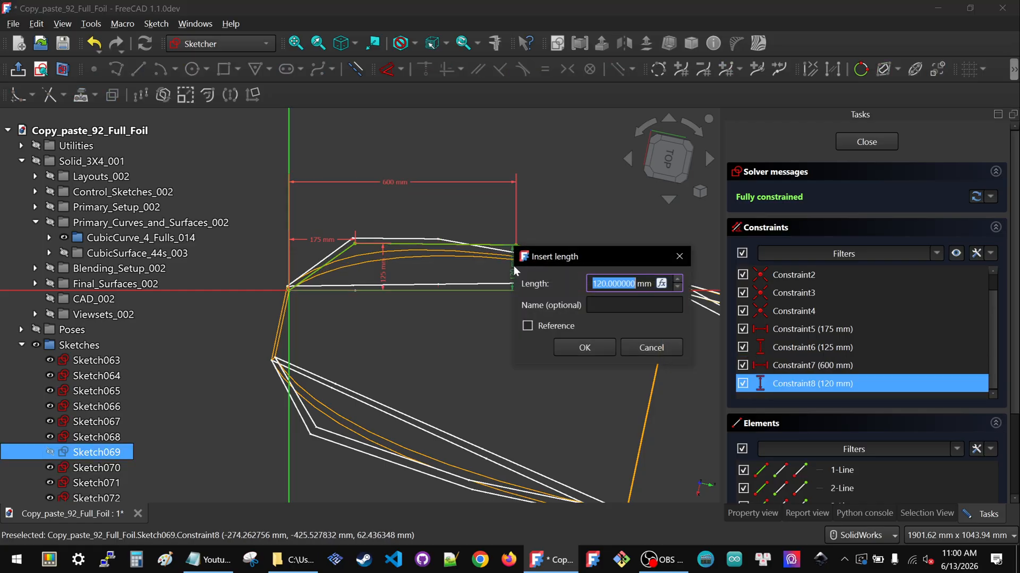
type("90")
key("Return")
left_click(868, 143)
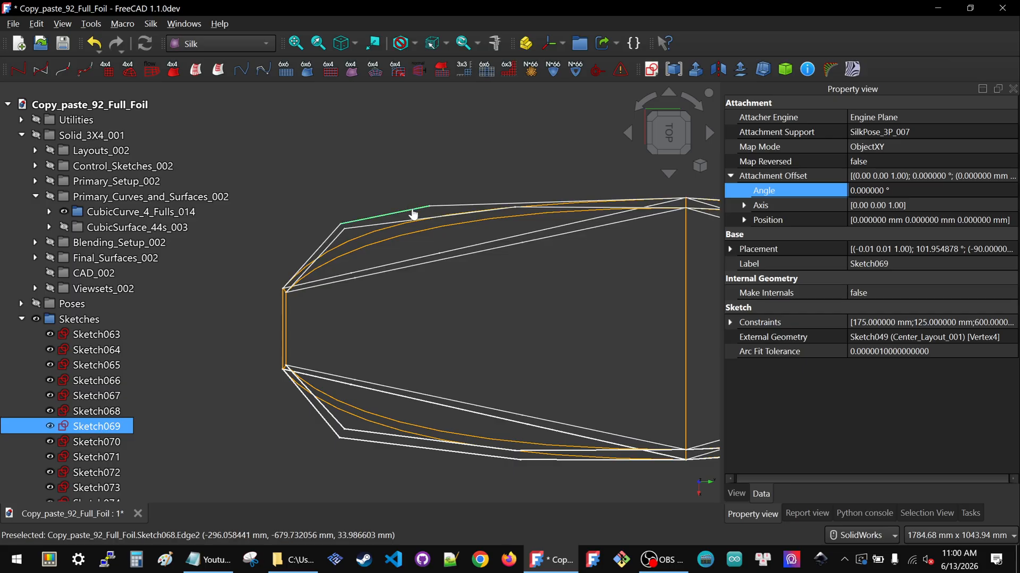
In Sketch068, set the second point's distances to 600 mm horizontally and 90 mm vertically, then close the sketch
double_click(94, 415)
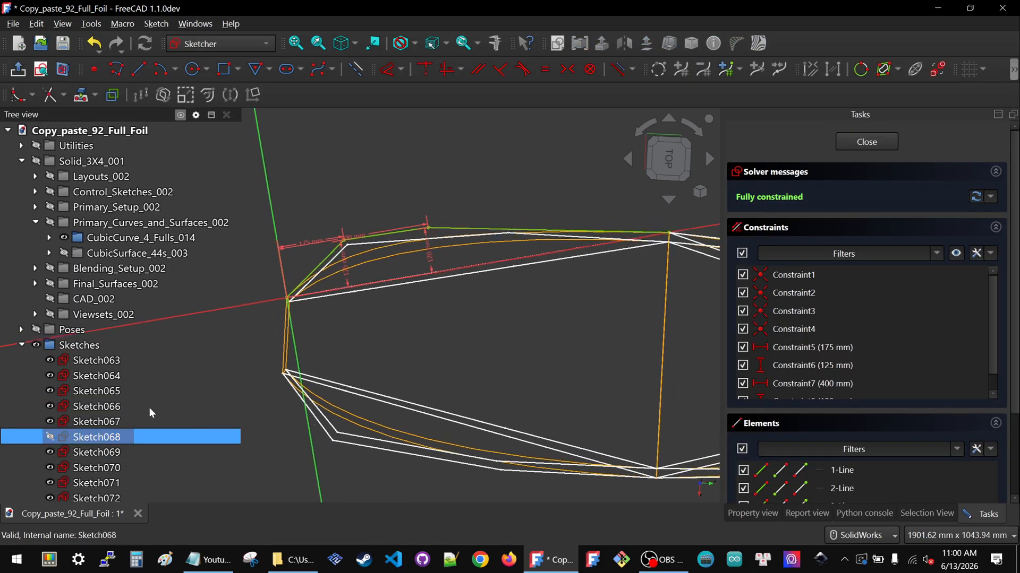
left_click_drag(368, 239, 344, 201)
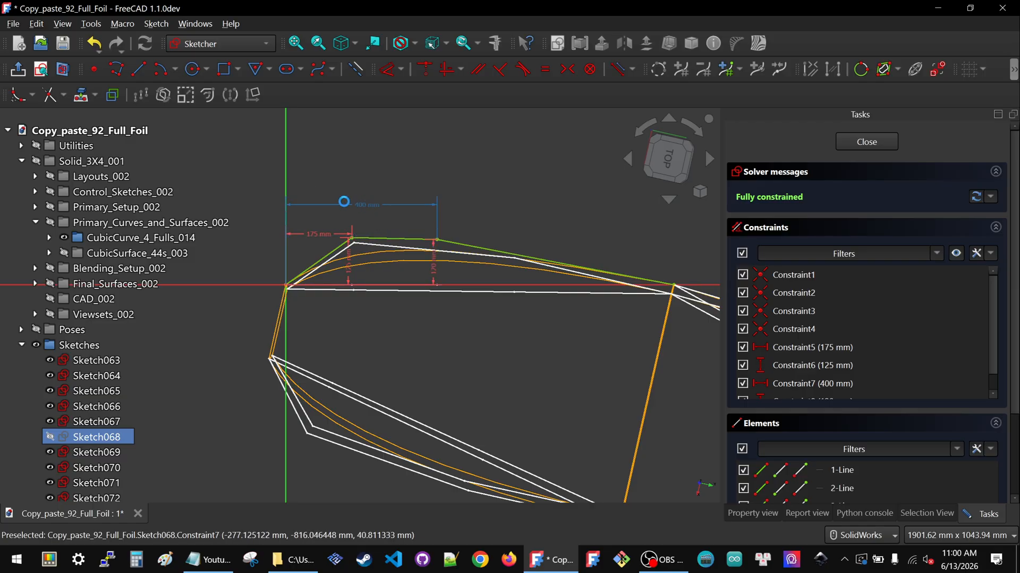
double_click(363, 206)
type("600")
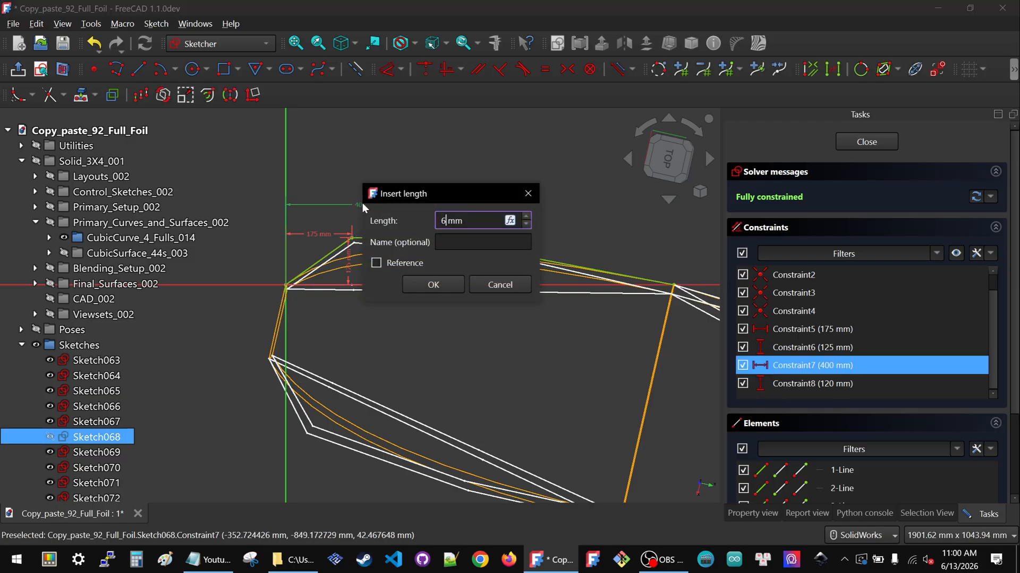
key("Return")
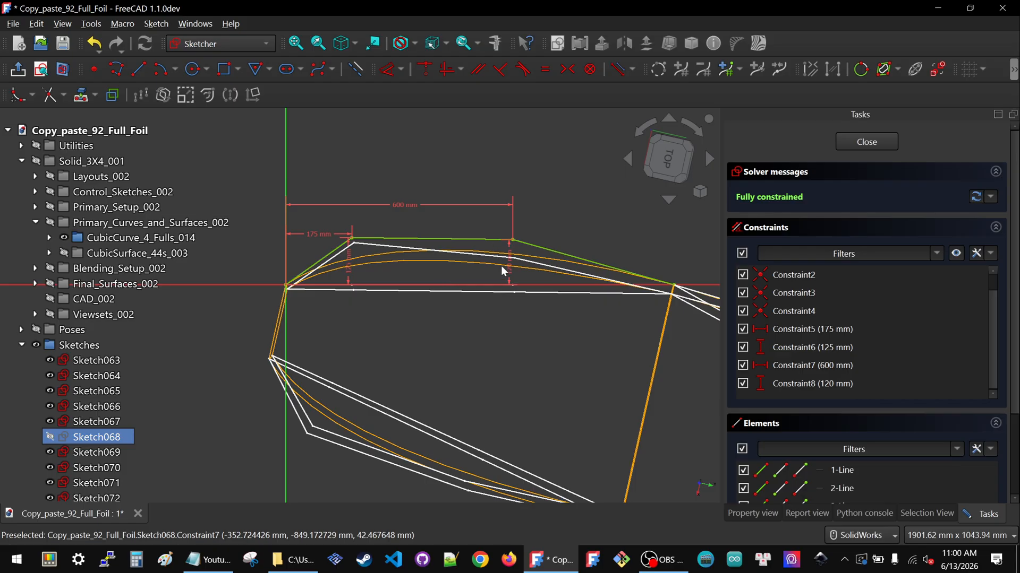
double_click(510, 268)
type("90")
key("Return")
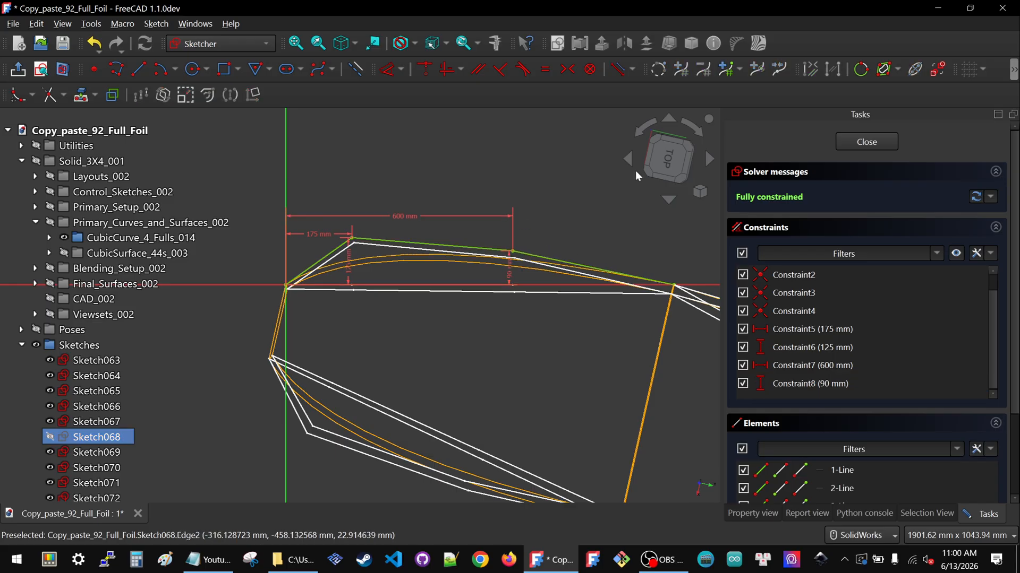
left_click(873, 140)
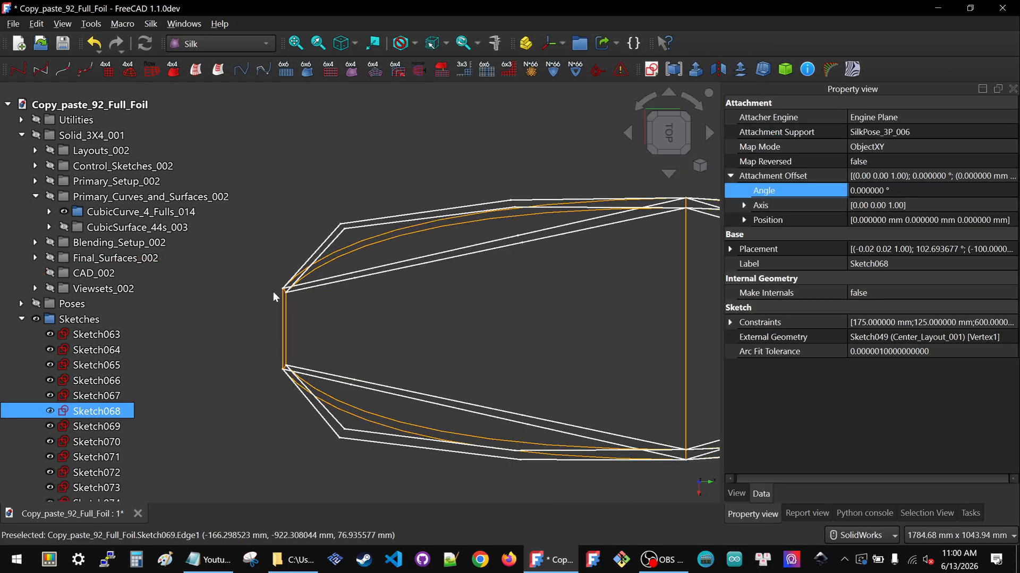
Inspect the combined 3D control polygons around the foil from several angles, then hide them and return to the top view
scroll(323, 301, "down", 3)
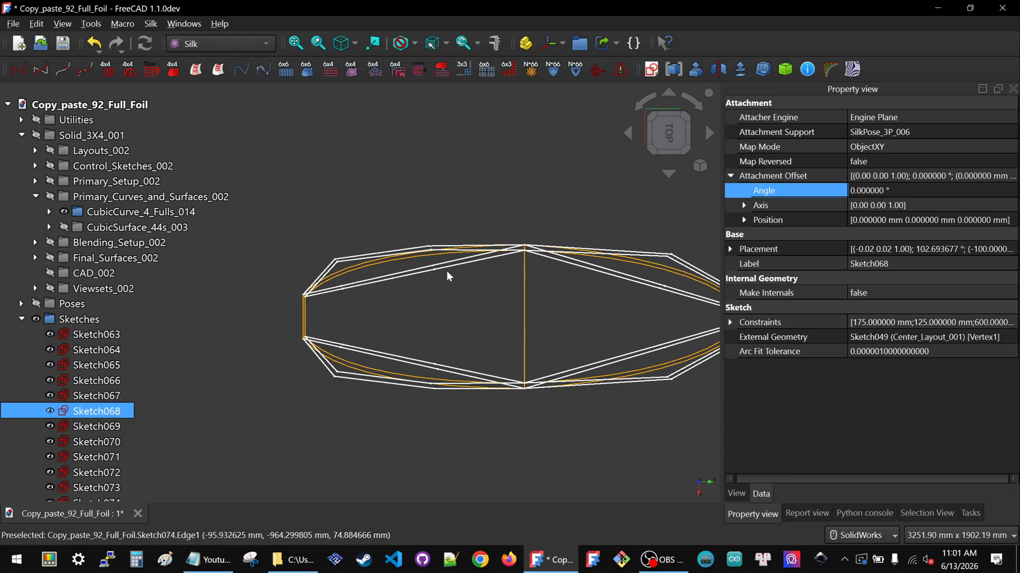
scroll(387, 339, "down", 1)
scroll(138, 441, "down", 2)
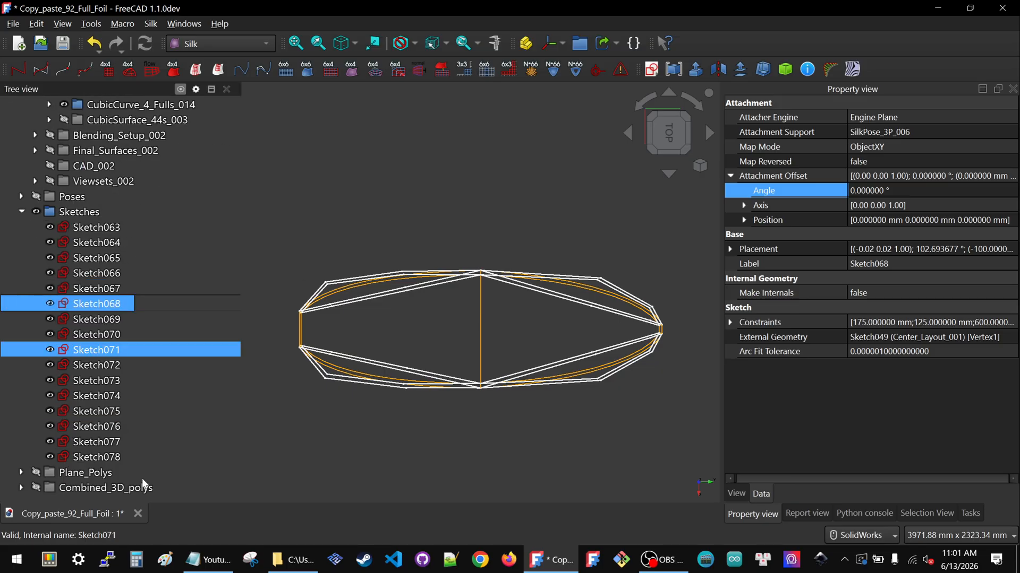
left_click(99, 488)
middle_click_drag(383, 425, 340, 388)
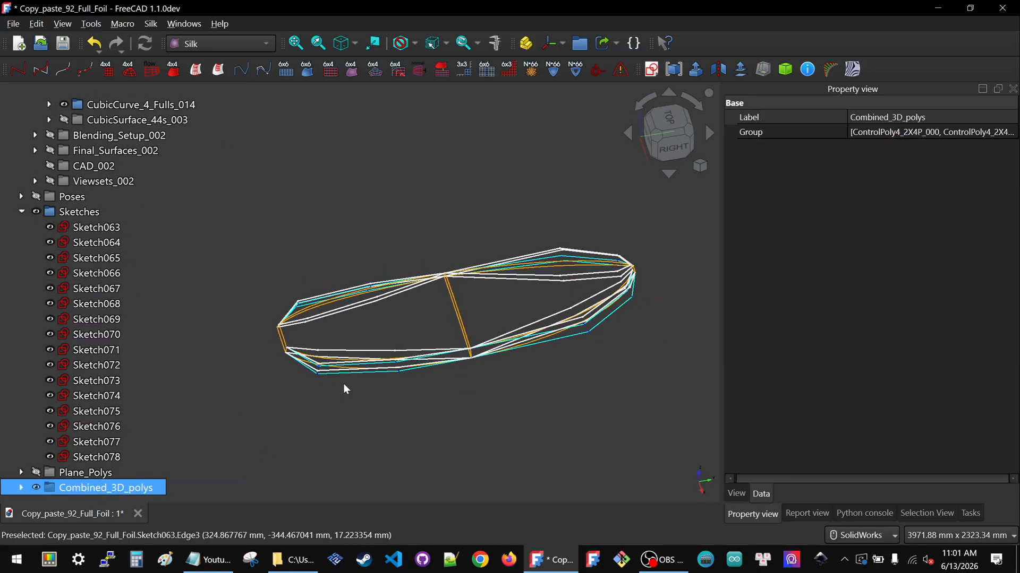
scroll(340, 393, "up", 3)
key("space")
middle_click_drag(419, 422, 433, 235)
left_click(671, 122)
scroll(409, 409, "down", 5)
scroll(453, 279, "up", 3)
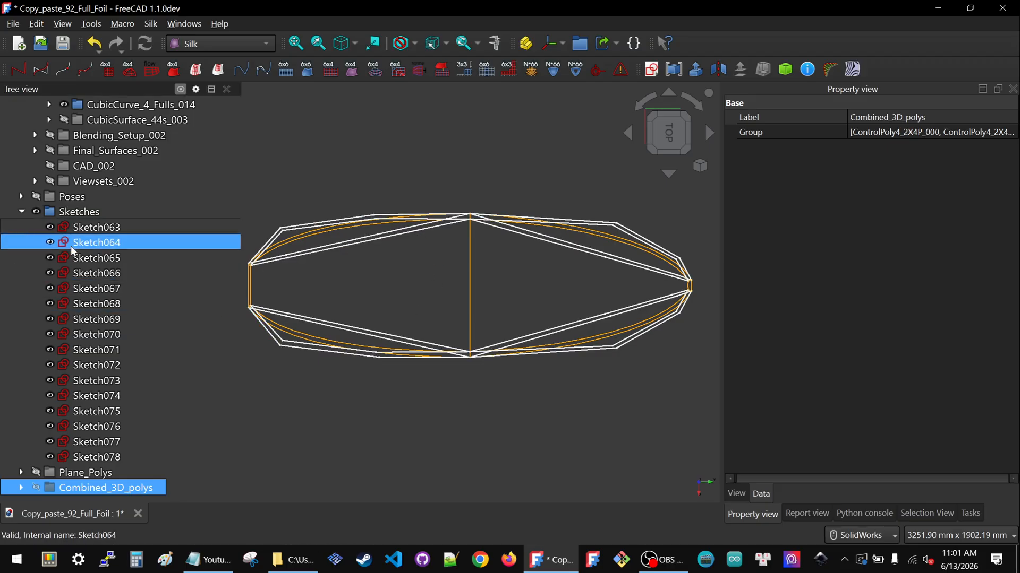
Hide the Primary_Curves_and_Surfaces_002 group and show the Viewsets_002 group of foil surfaces
scroll(66, 244, "up", 3)
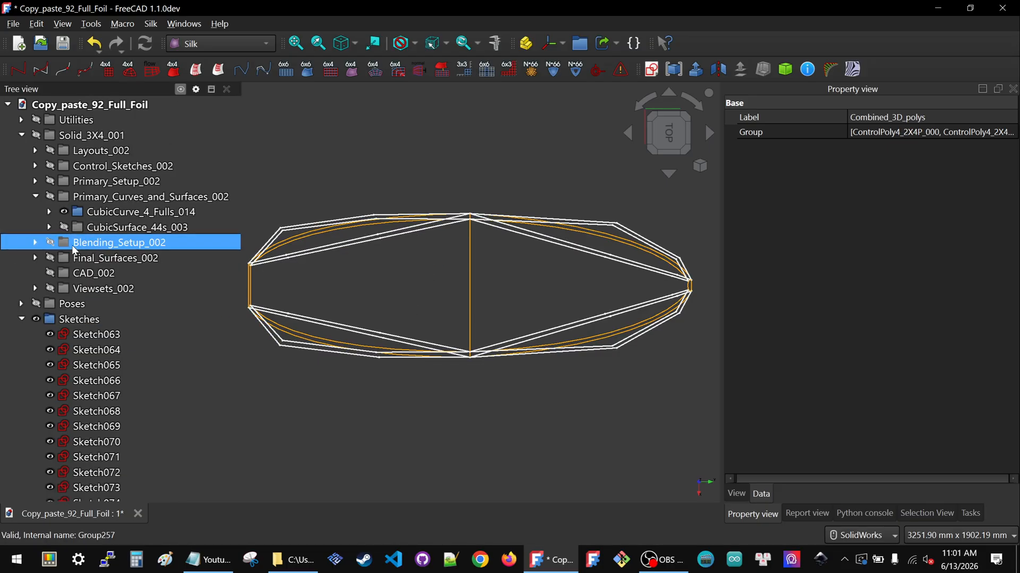
left_click(122, 200)
key("space")
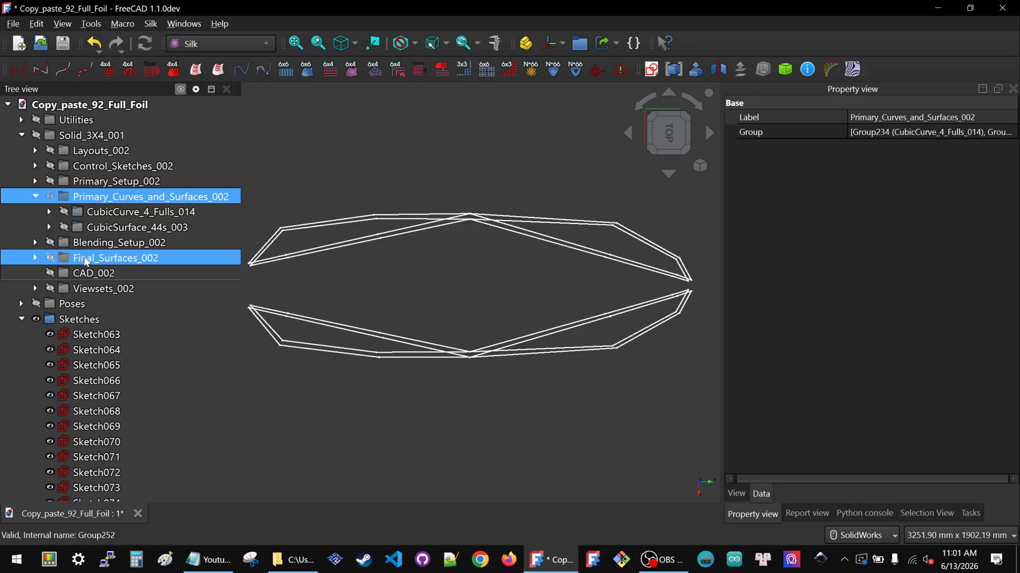
left_click(98, 288)
key("space")
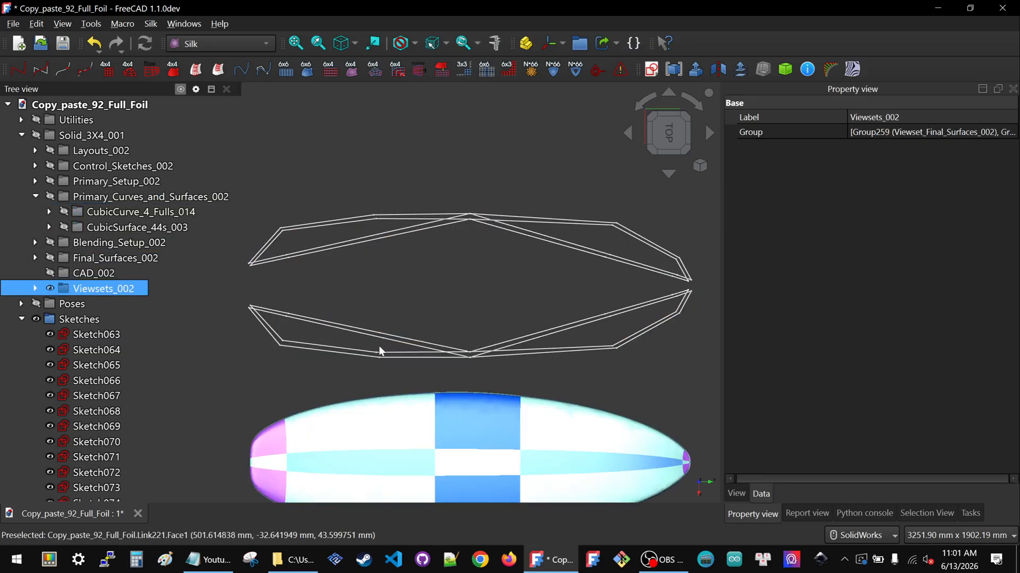
Examine the foil surfaces' side profile from the right view, hiding and re-showing the sketches while comparing
scroll(396, 364, "down", 3)
middle_click_drag(446, 467, 403, 445)
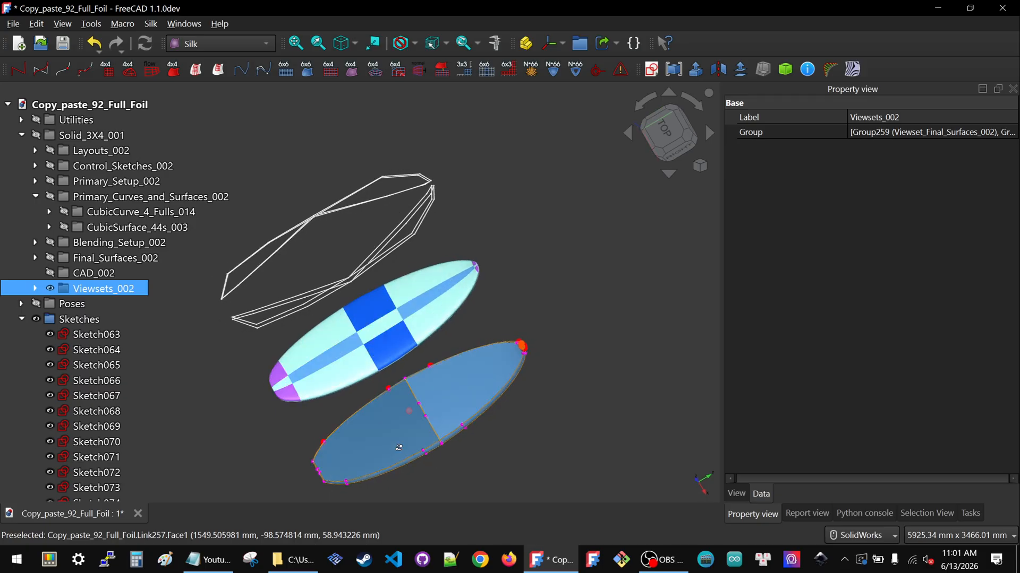
left_click(684, 156)
scroll(340, 273, "up", 5)
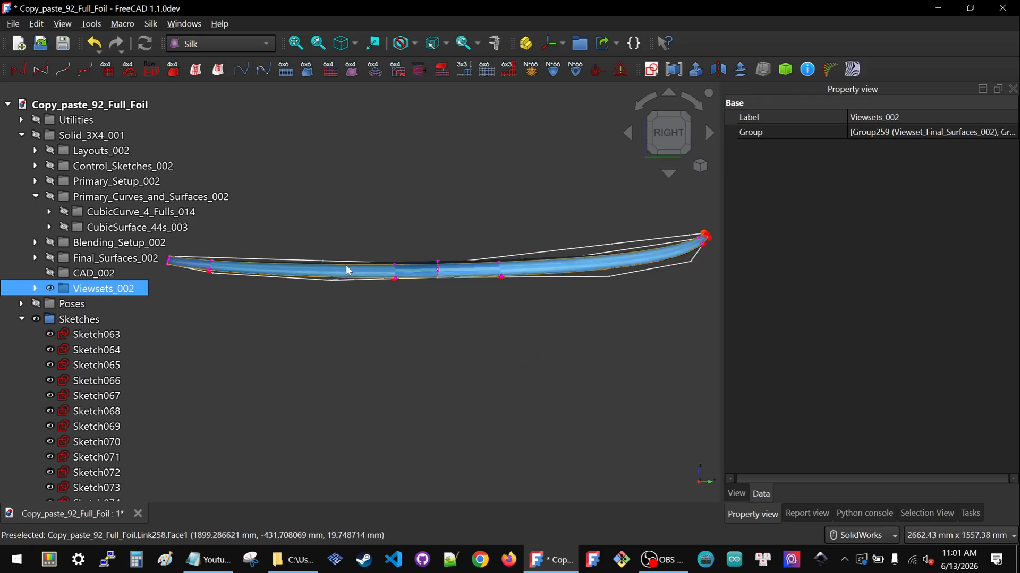
scroll(456, 288, "down", 2)
scroll(359, 272, "up", 3)
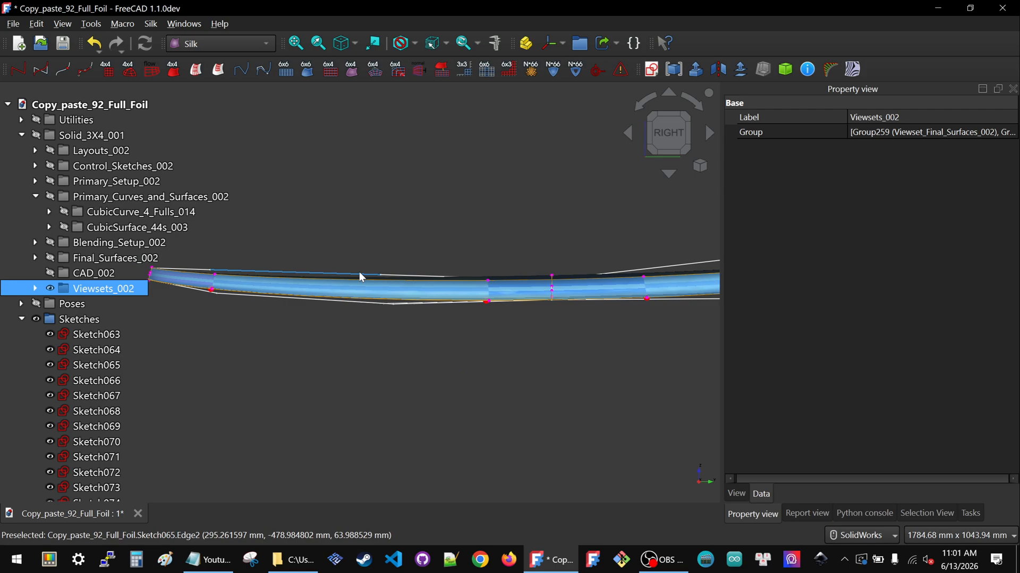
scroll(409, 302, "down", 2)
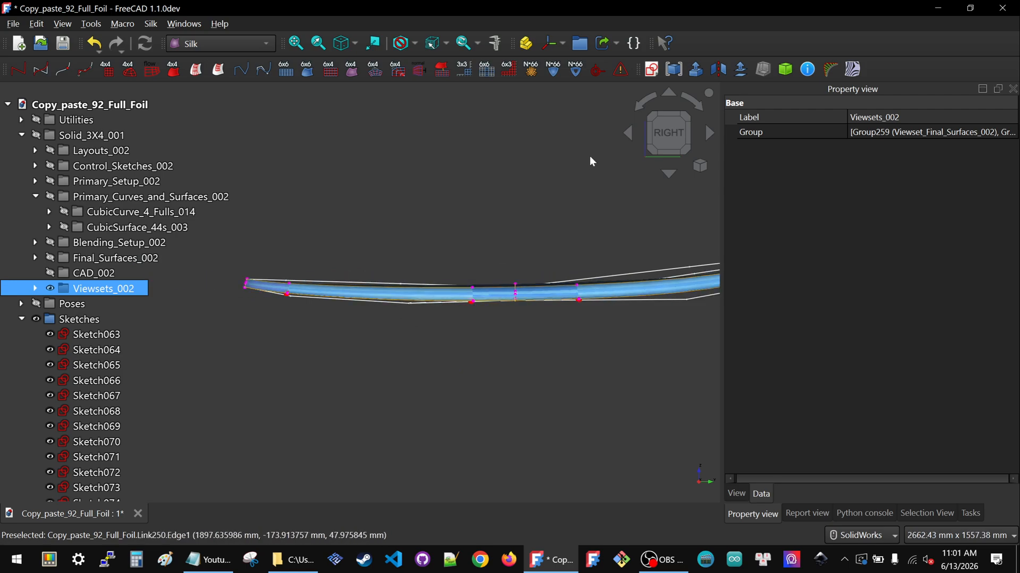
left_click(58, 318)
key("space")
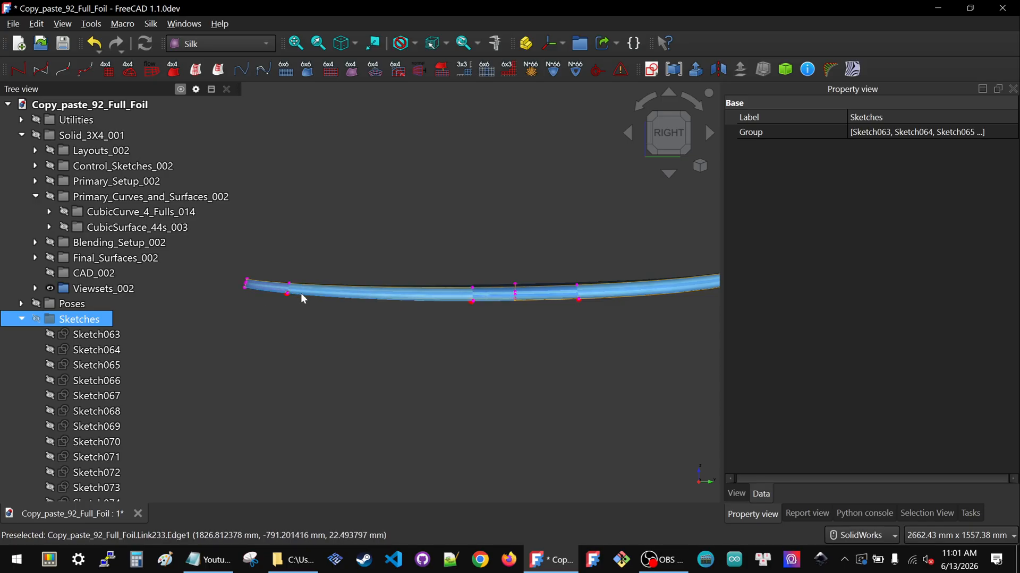
scroll(317, 289, "down", 2)
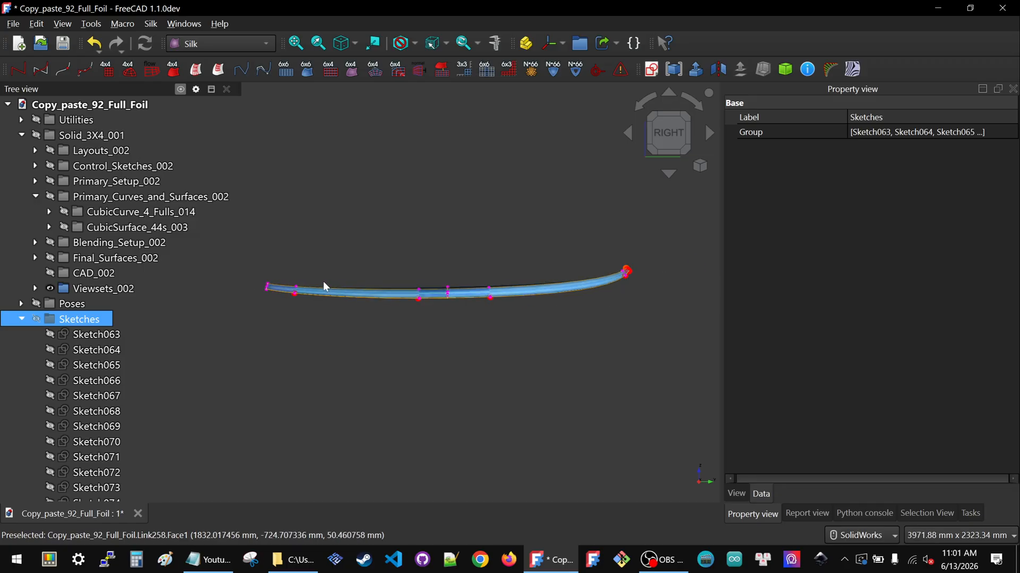
scroll(323, 287, "up", 2)
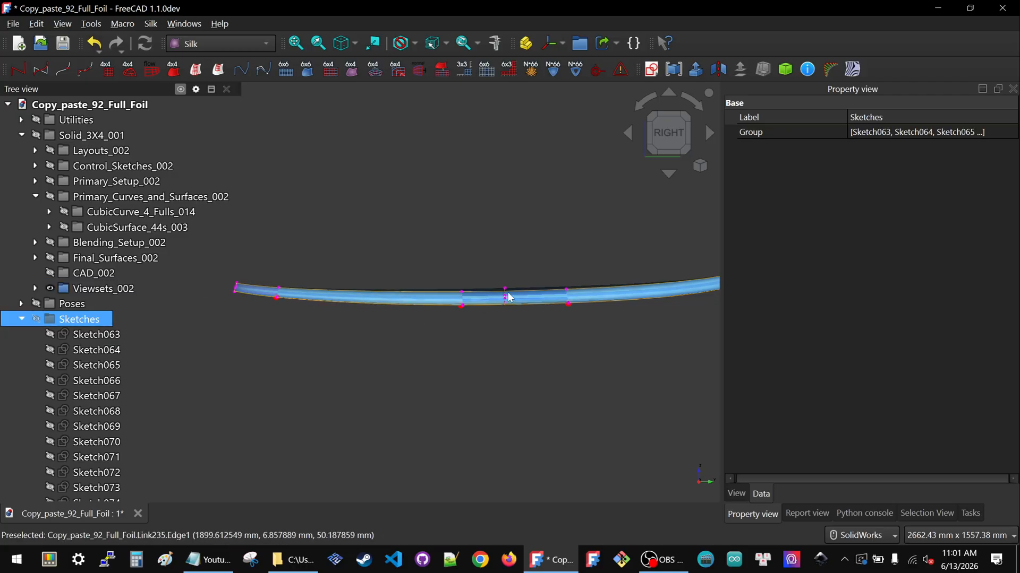
scroll(381, 264, "down", 2)
middle_click_drag(380, 264, 409, 250)
left_click(79, 316)
key("space")
Return to the top view and zoom in to examine the reshaped foil surfaces against the control polygons
left_click(638, 110)
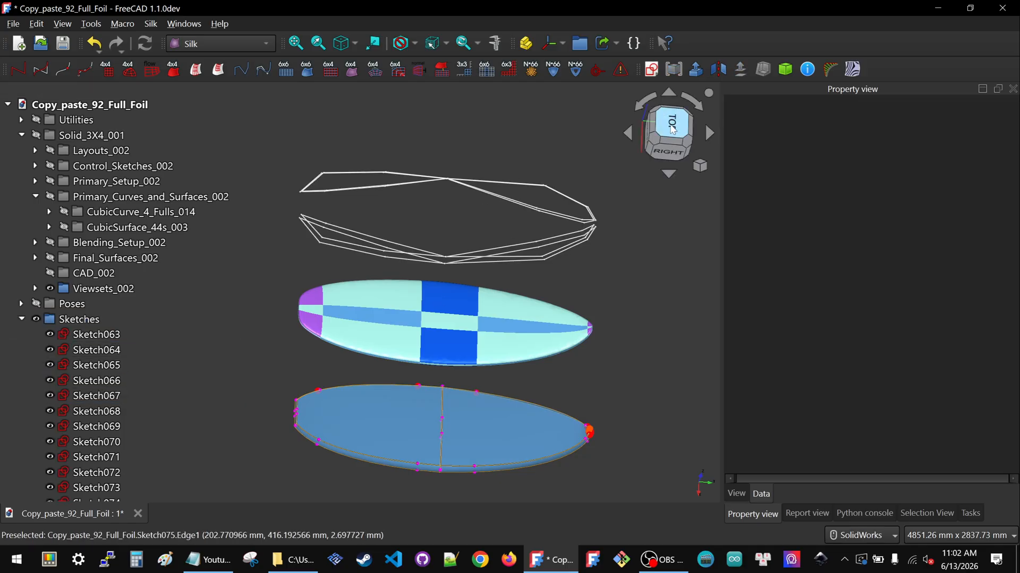
left_click(672, 129)
scroll(384, 221, "down", 2)
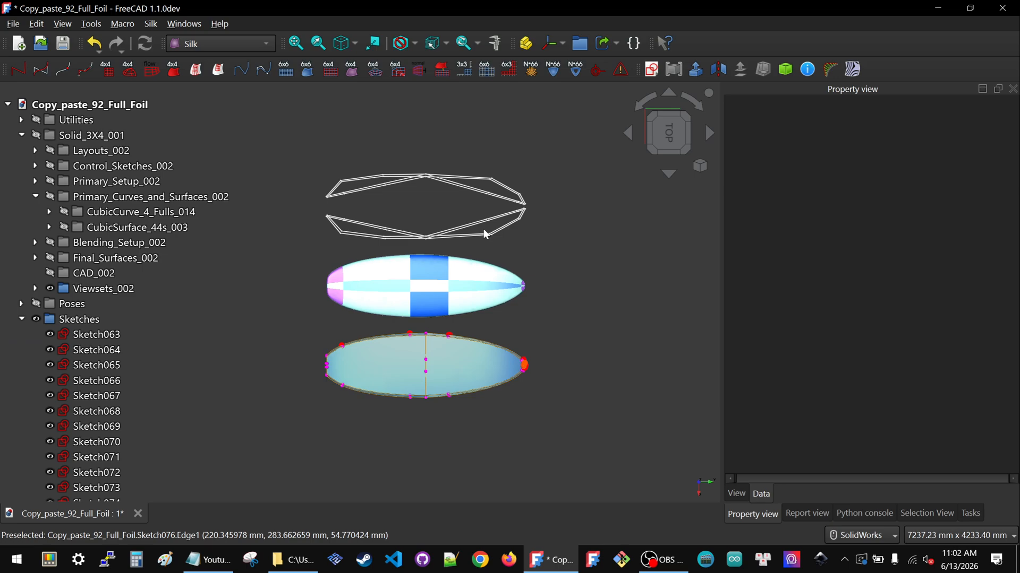
scroll(483, 232, "up", 5)
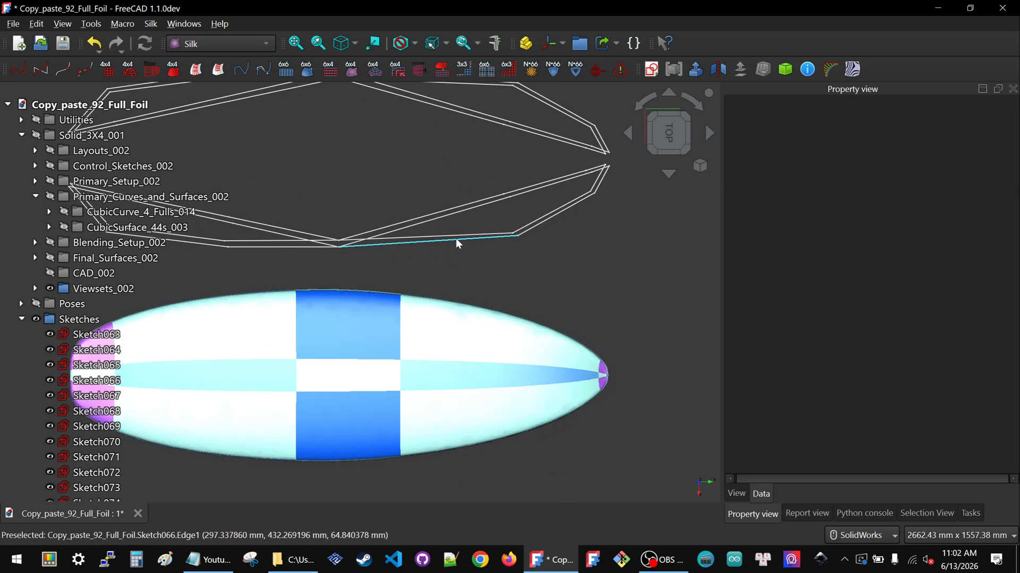
left_click(456, 243)
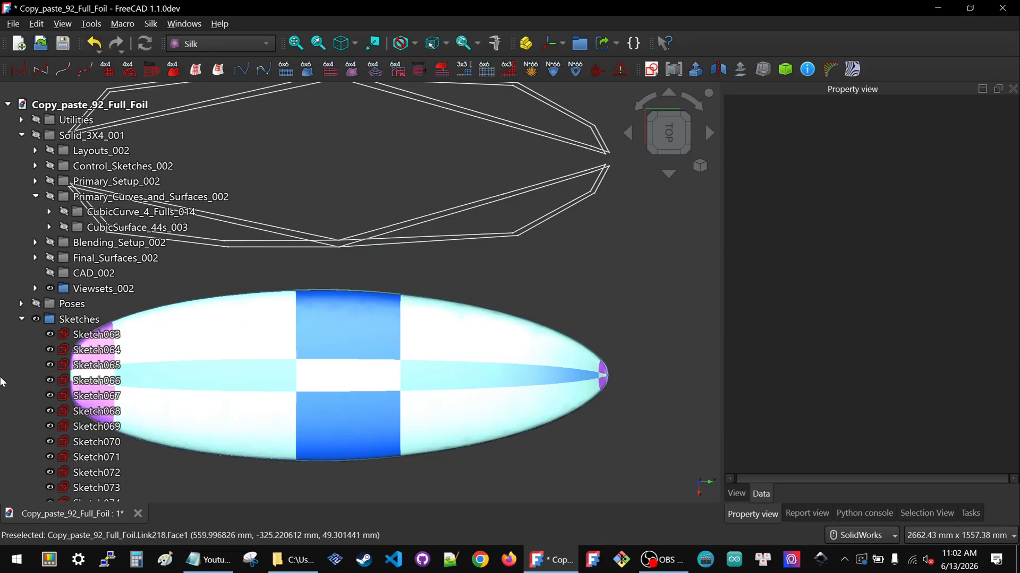
Hide the Viewsets_002 foil surfaces and show the CubicCurve_4_Fulls_014 control curves
left_click(104, 288)
key("space")
left_click(140, 211)
key("space")
left_click(530, 324)
scroll(490, 307, "down", 3)
scroll(505, 234, "up", 4)
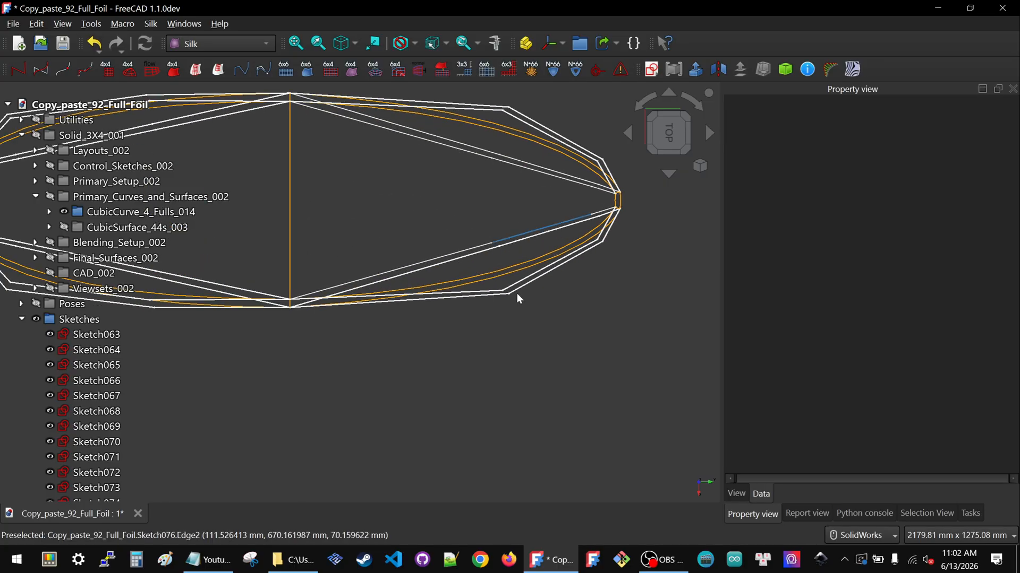
Open Sketch066 for editing and set its long horizontal distance constraint (Constraint7) to -600 mm
left_click(460, 298)
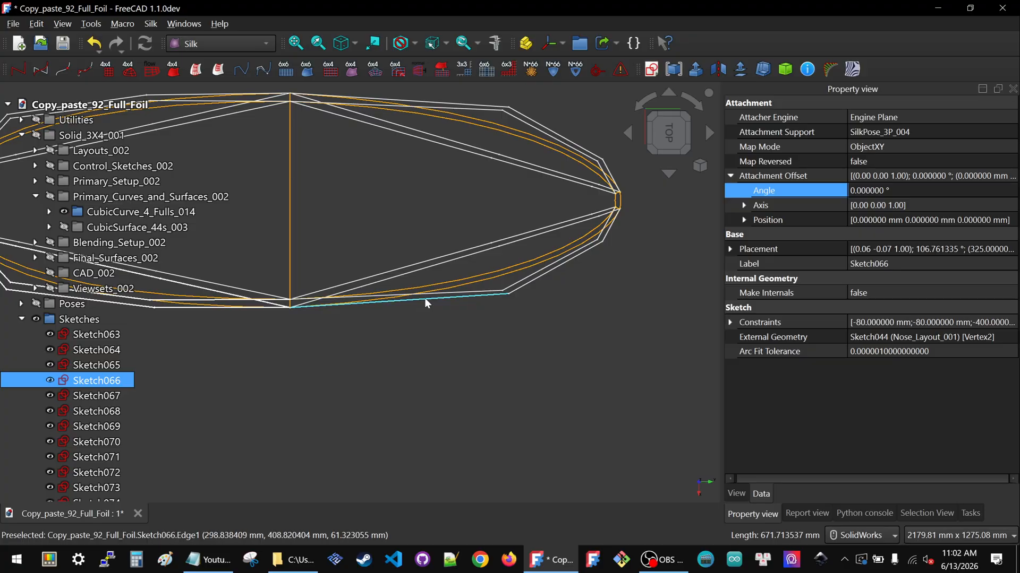
double_click(74, 380)
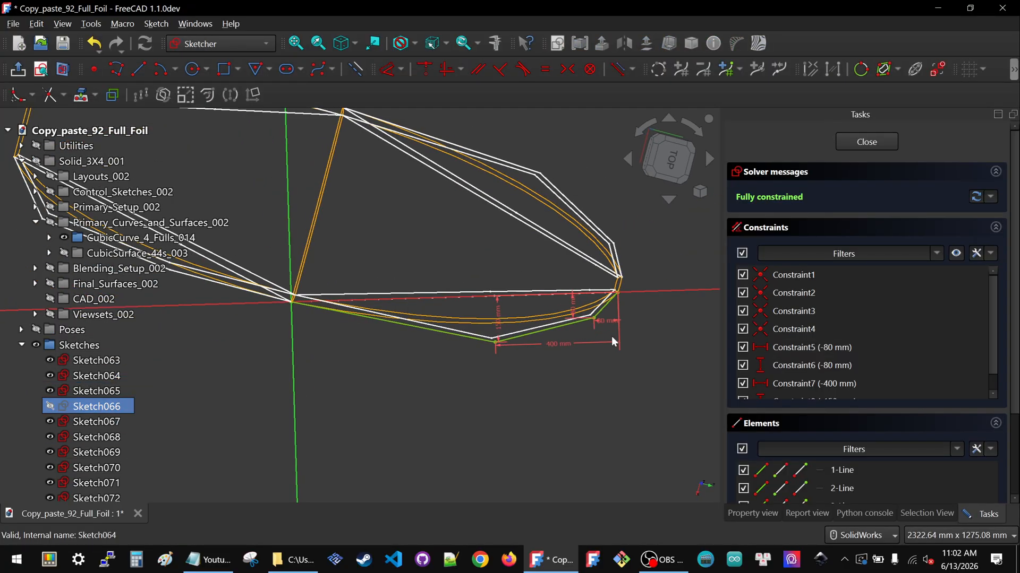
left_click(662, 164)
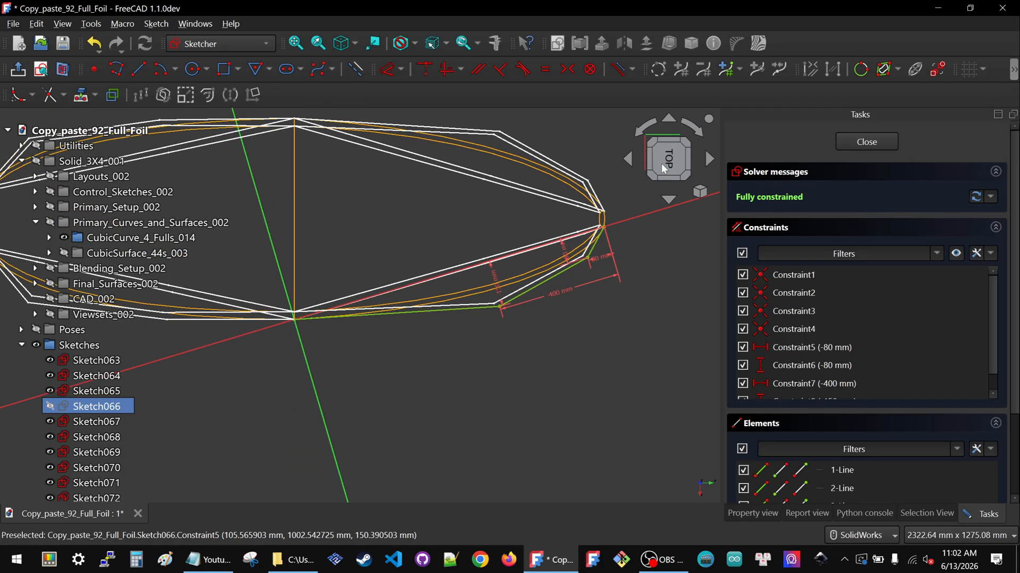
scroll(528, 262, "down", 2)
scroll(528, 260, "up", 3)
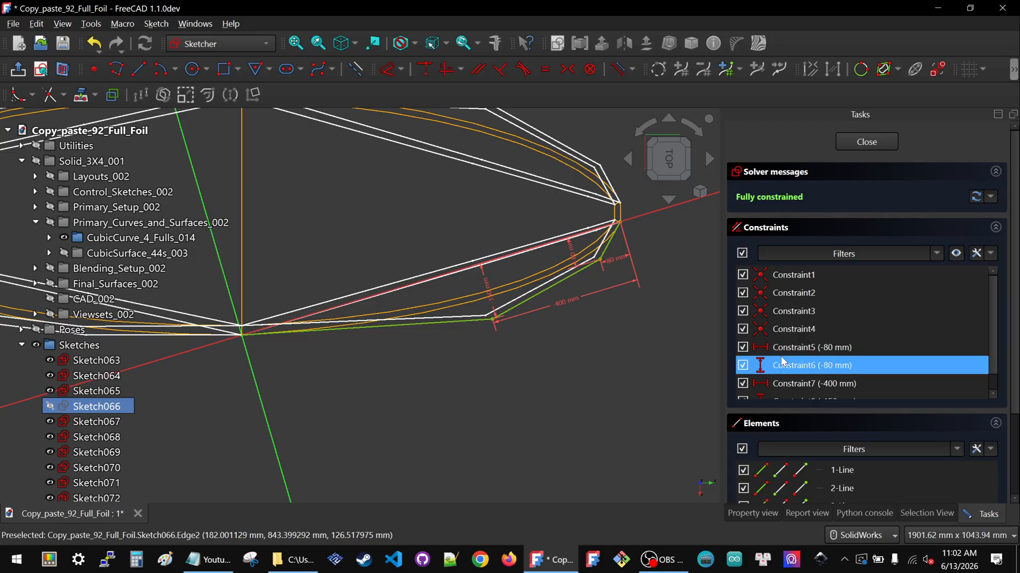
scroll(826, 327, "down", 3)
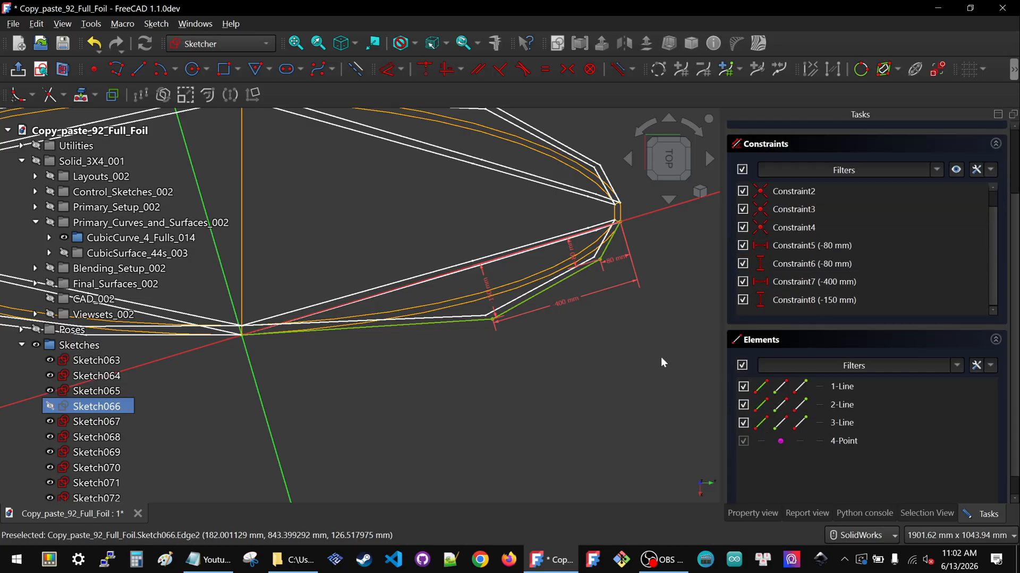
scroll(888, 291, "up", 3)
scroll(506, 330, "up", 5)
scroll(505, 330, "down", 5)
scroll(552, 346, "up", 2)
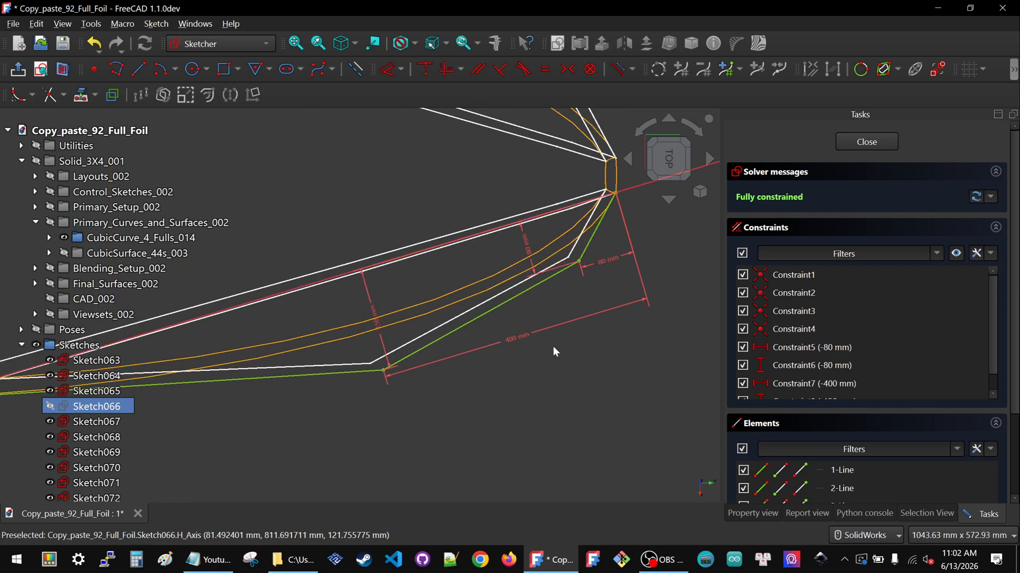
double_click(512, 338)
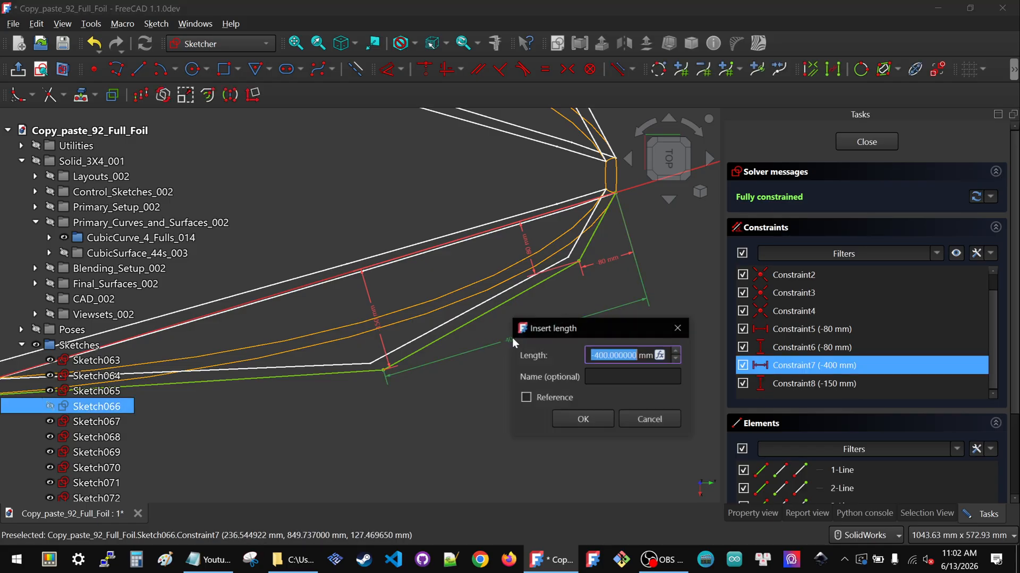
type("-600")
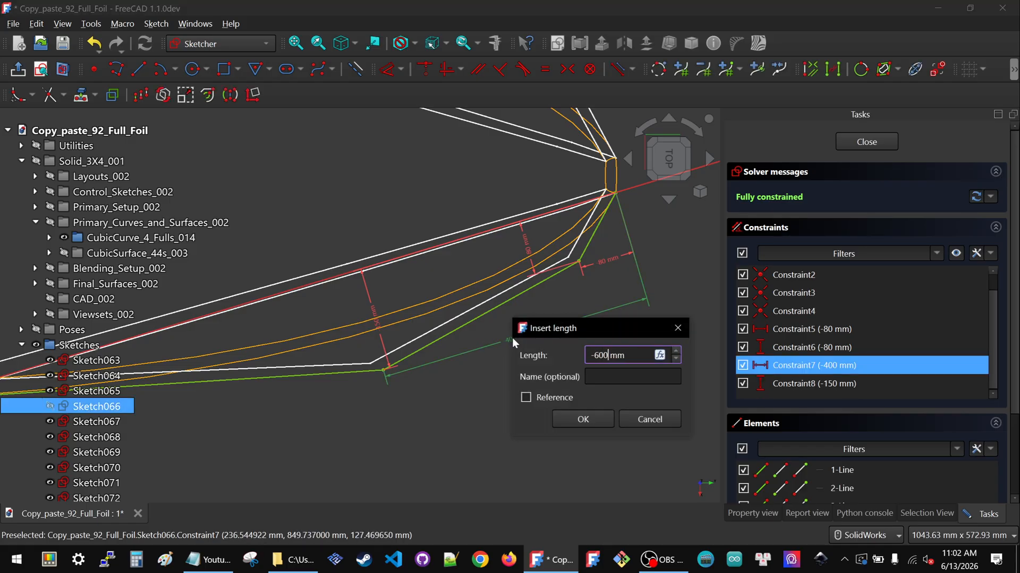
left_click(594, 423)
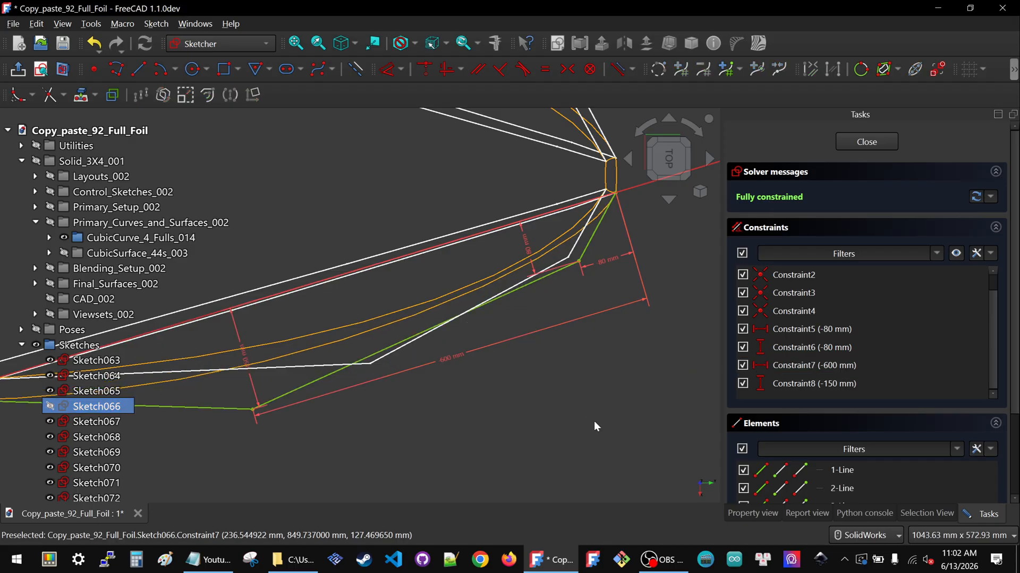
Set Sketch066's vertical offset constraint Constraint8 to -100 mm
scroll(591, 380, "down", 2)
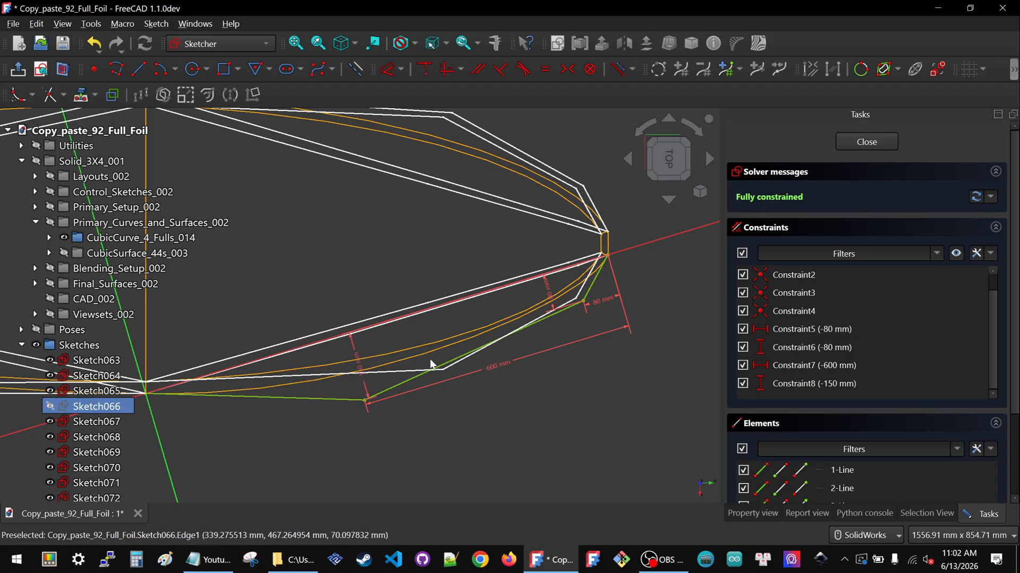
scroll(295, 396, "down", 3)
scroll(294, 387, "up", 5)
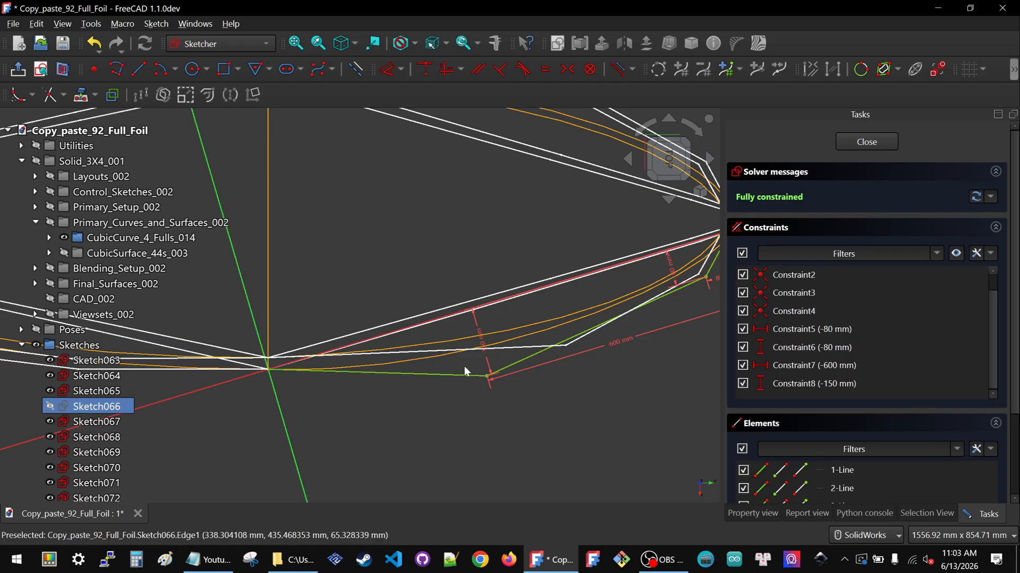
double_click(480, 344)
type("-100000000")
key("Return")
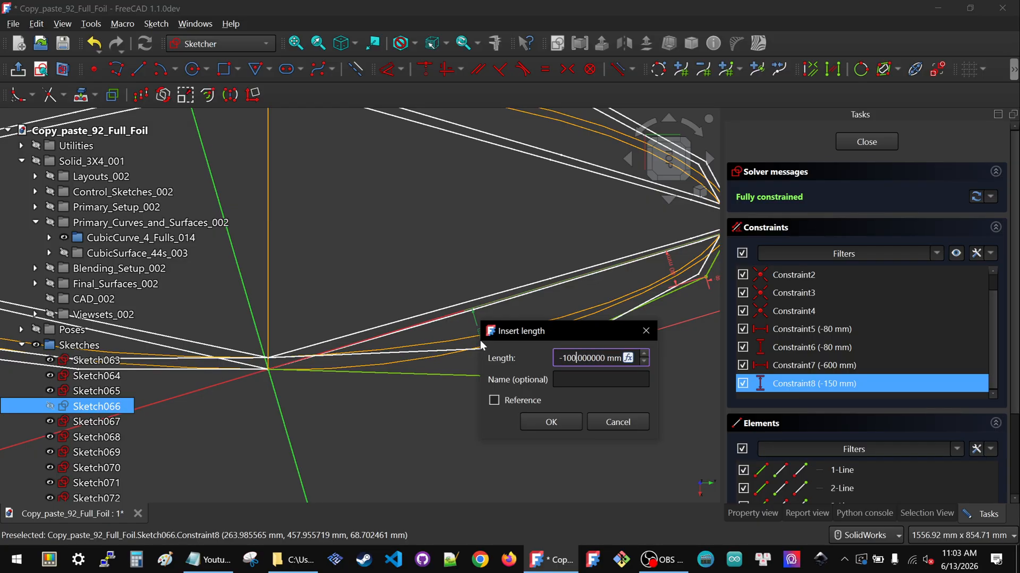
left_click(568, 419)
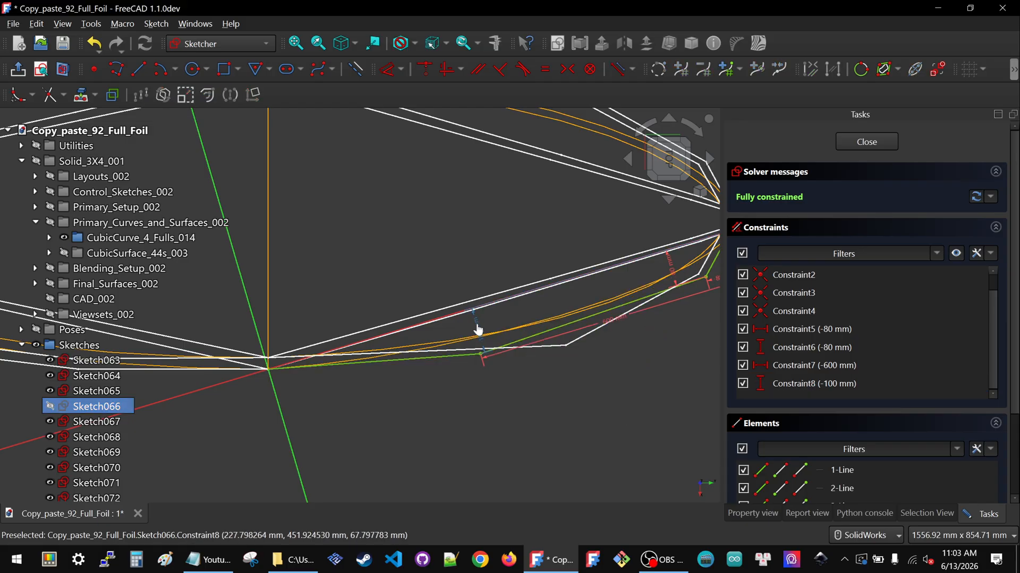
Set Constraint8 to -120 mm
double_click(479, 327)
type("-120")
left_click(553, 406)
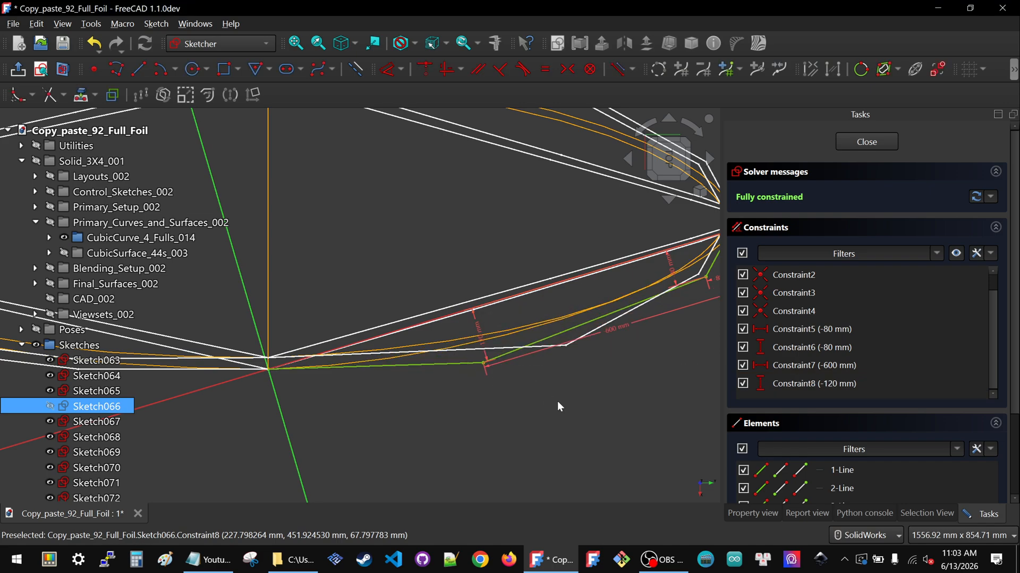
Set Constraint8 to -130 mm
double_click(478, 338)
type("-1")
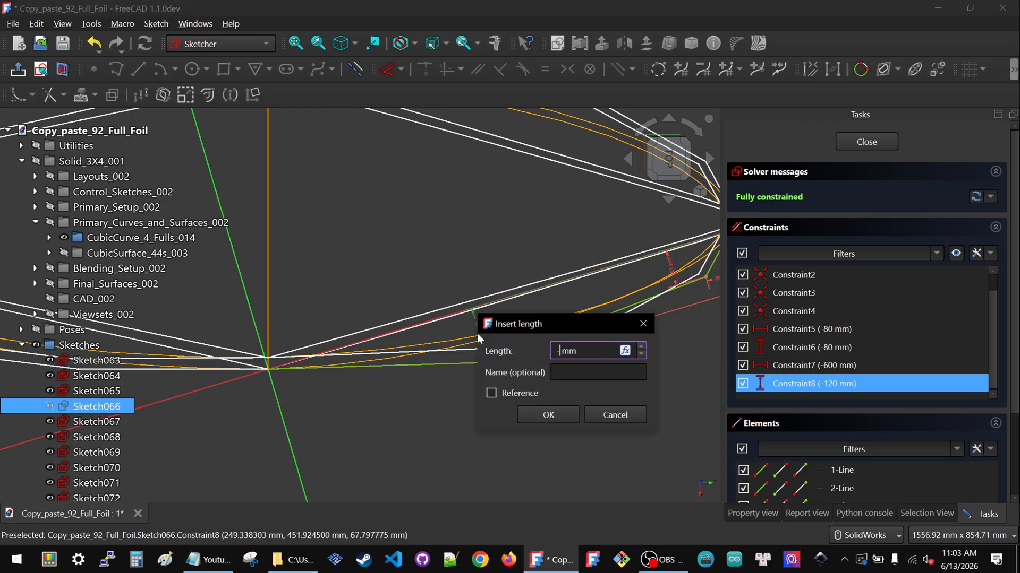
type("30")
left_click(557, 415)
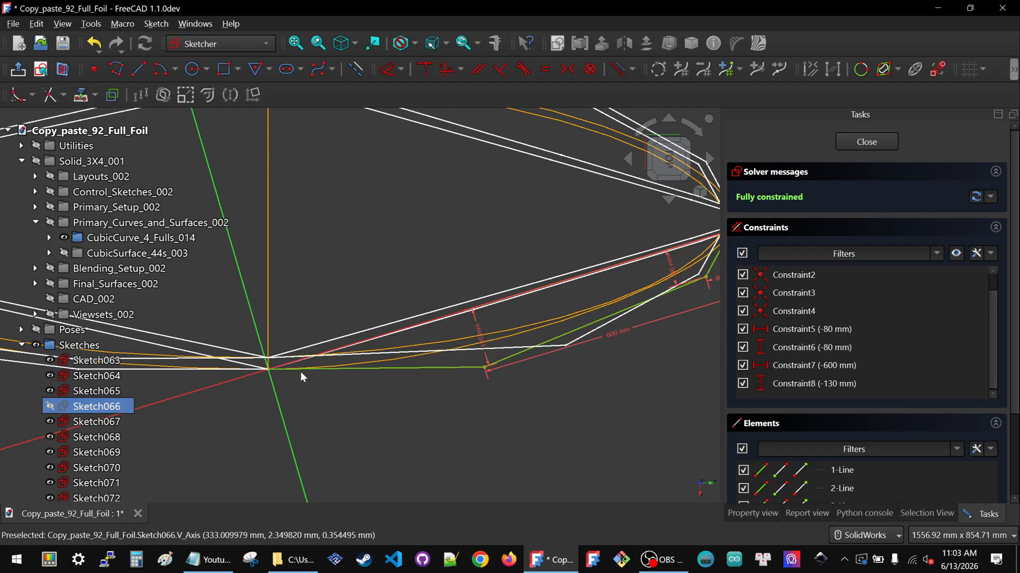
Set the short horizontal distance constraint near the nose (Constraint5) to -175 mm
scroll(387, 365, "down", 1)
scroll(681, 255, "up", 3)
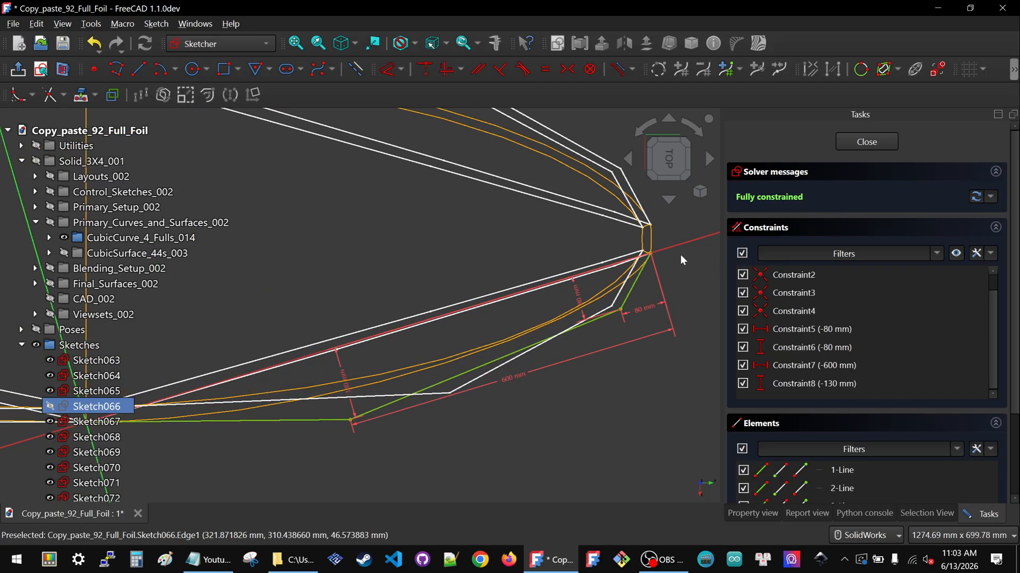
double_click(635, 318)
type("-175")
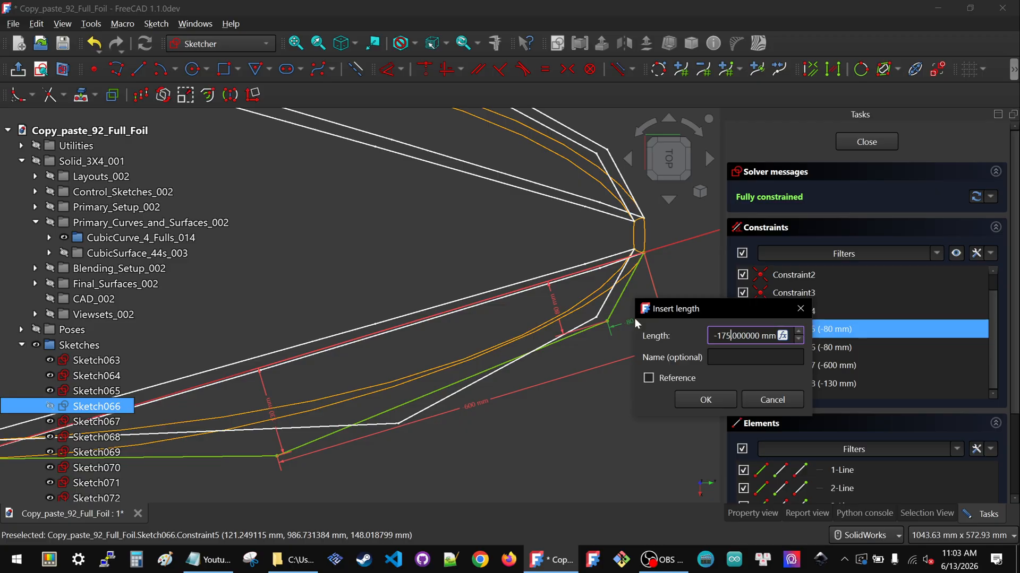
left_click(702, 400)
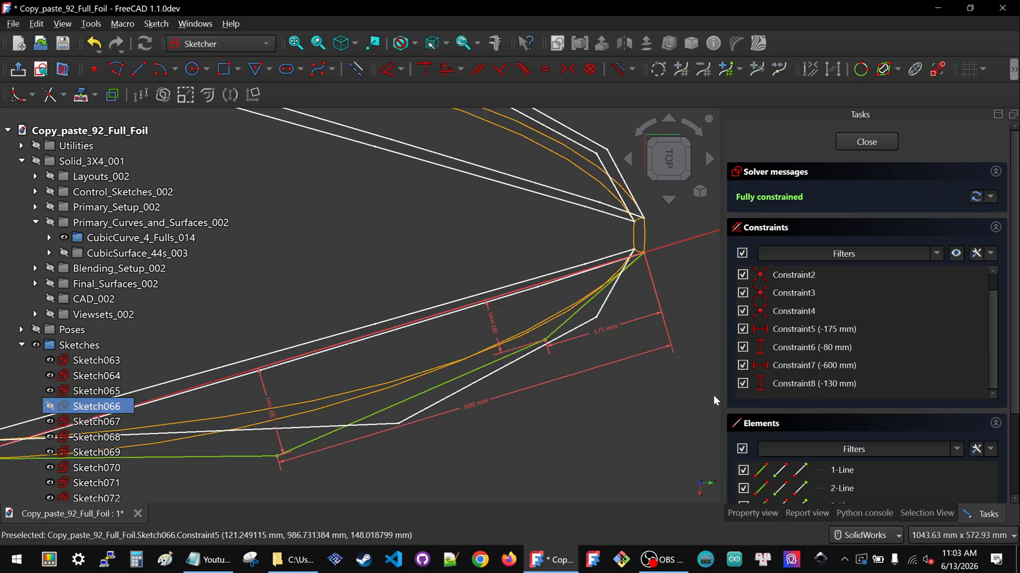
Set the vertical offset constraint near the nose (Constraint6) to -135 mm
double_click(492, 324)
type("-135")
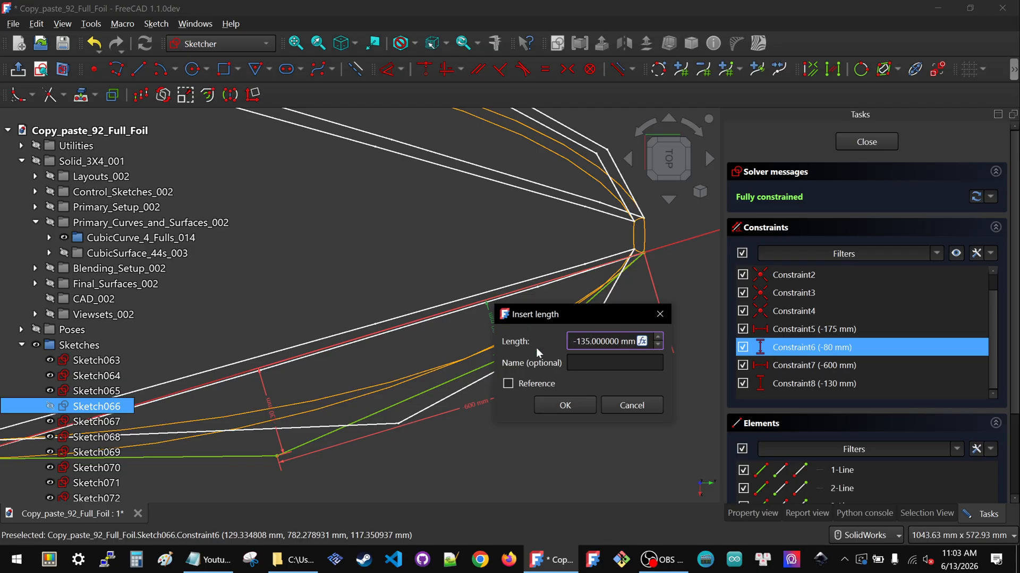
left_click(563, 405)
Set Constraint6 to -125 mm and close Sketch066
scroll(569, 348, "down", 2)
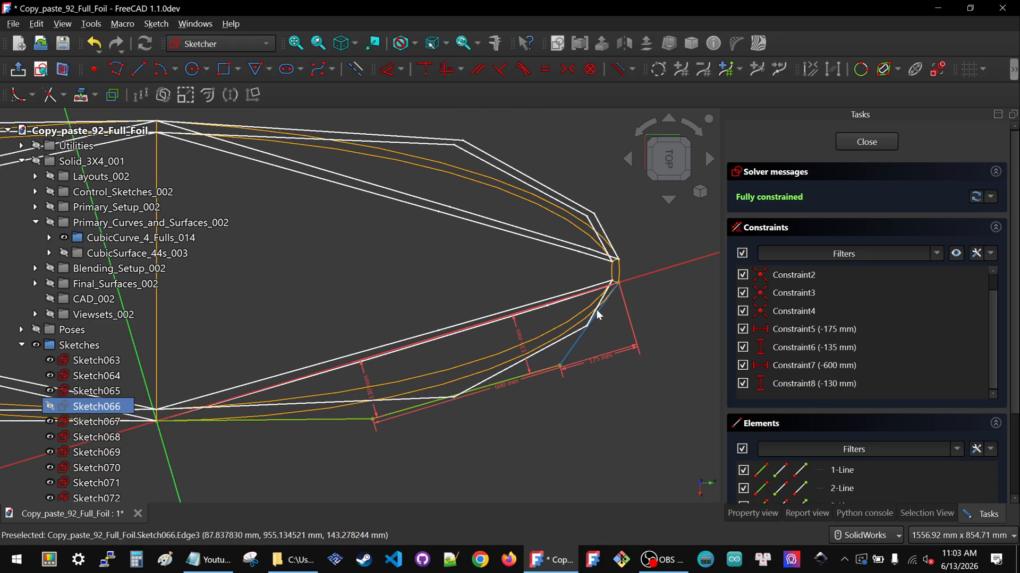
left_click_drag(505, 388, 526, 422)
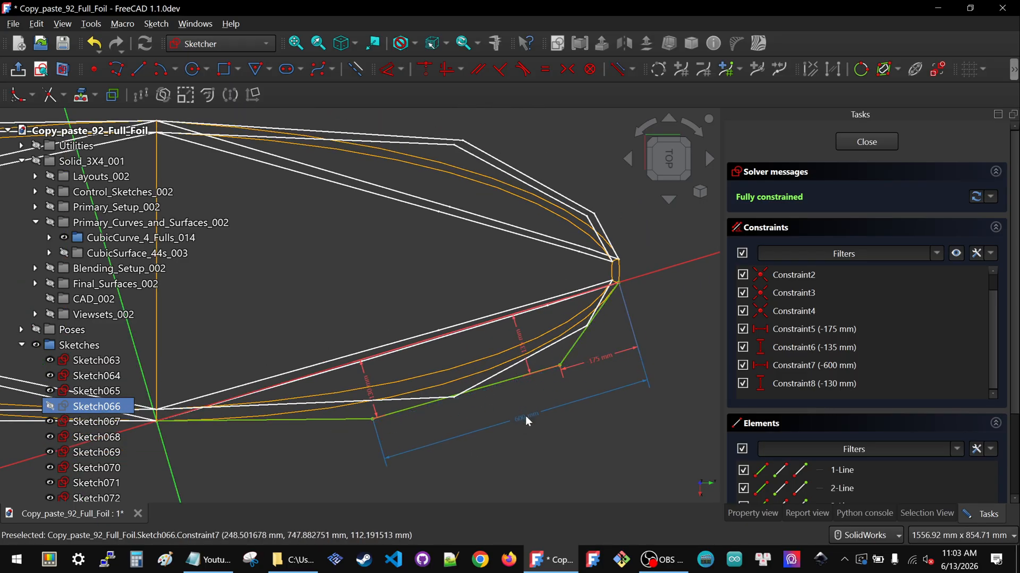
scroll(526, 377, "down", 1)
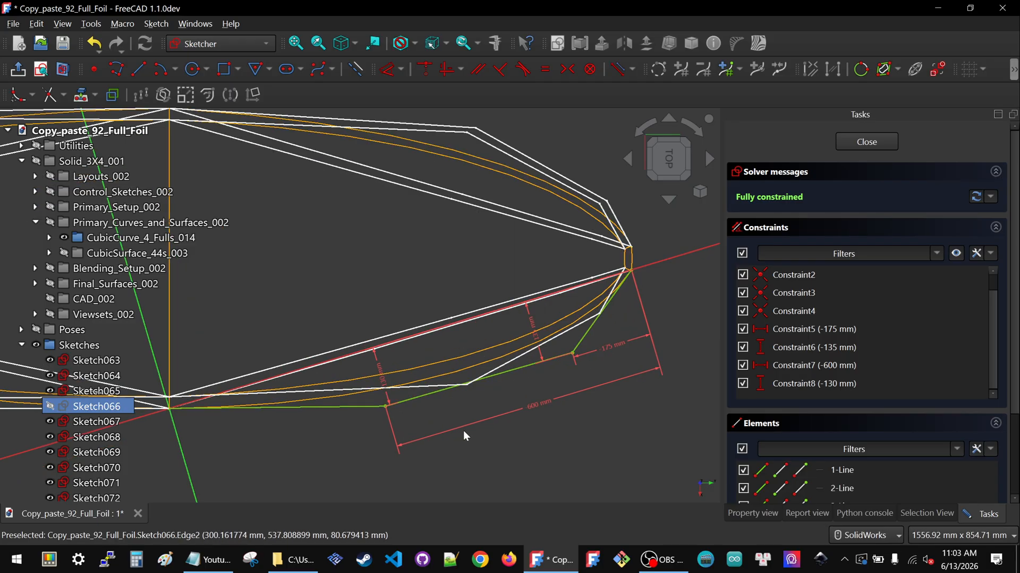
scroll(464, 431, "up", 1)
scroll(414, 401, "up", 1)
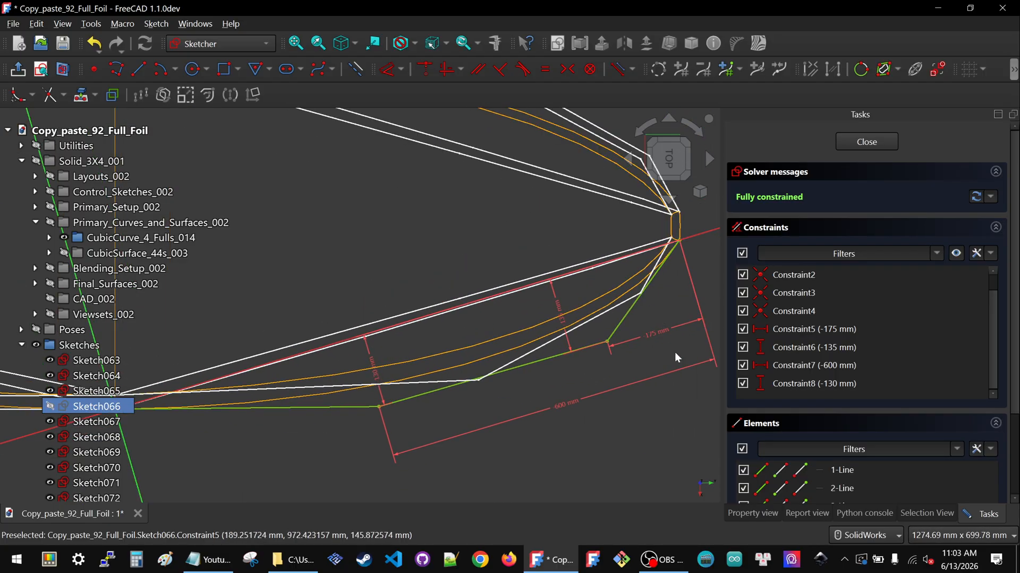
scroll(654, 330, "up", 3)
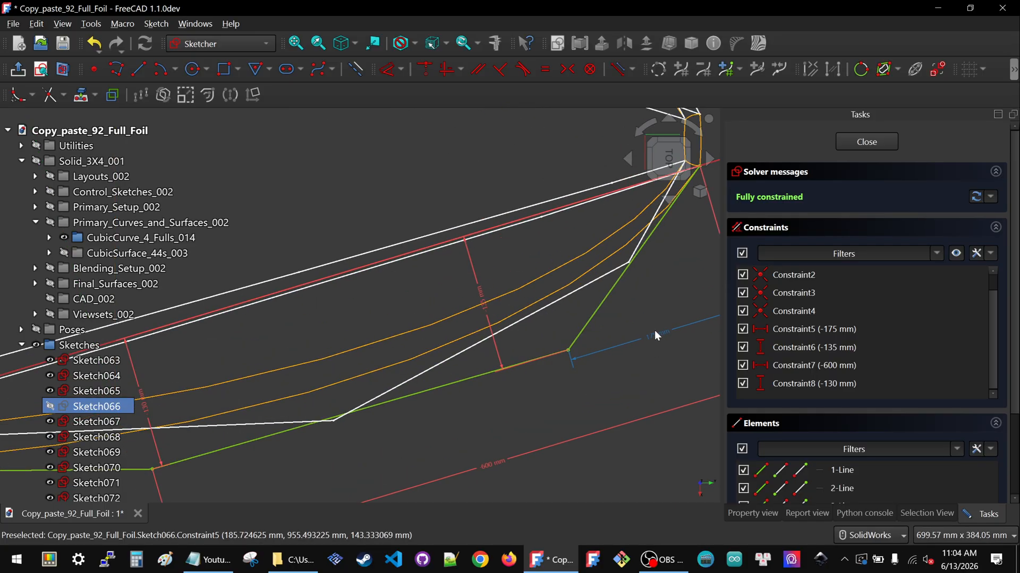
scroll(478, 292, "up", 5)
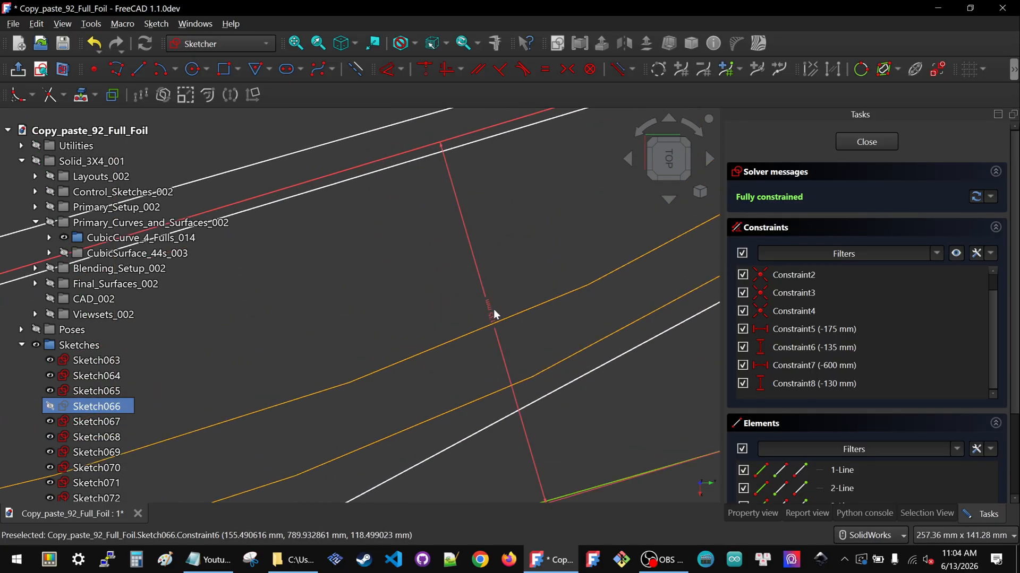
scroll(461, 291, "down", 5)
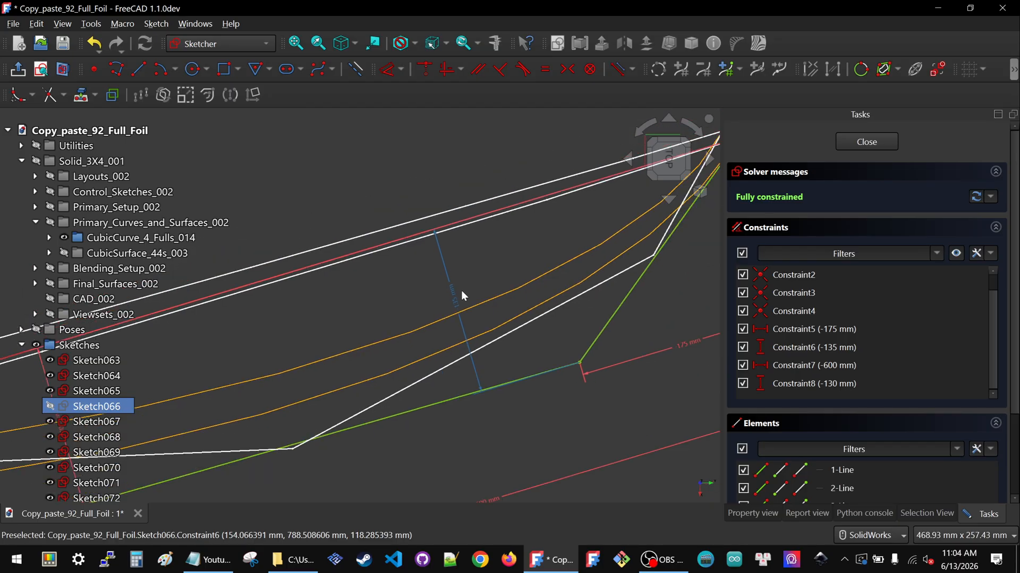
scroll(460, 292, "down", 1)
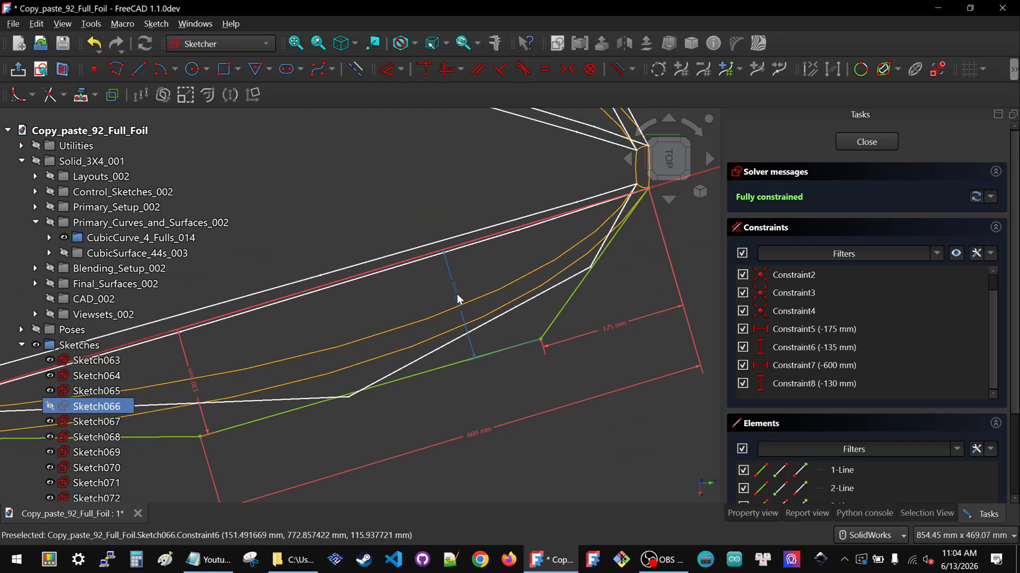
double_click(456, 297)
type("-125.000000")
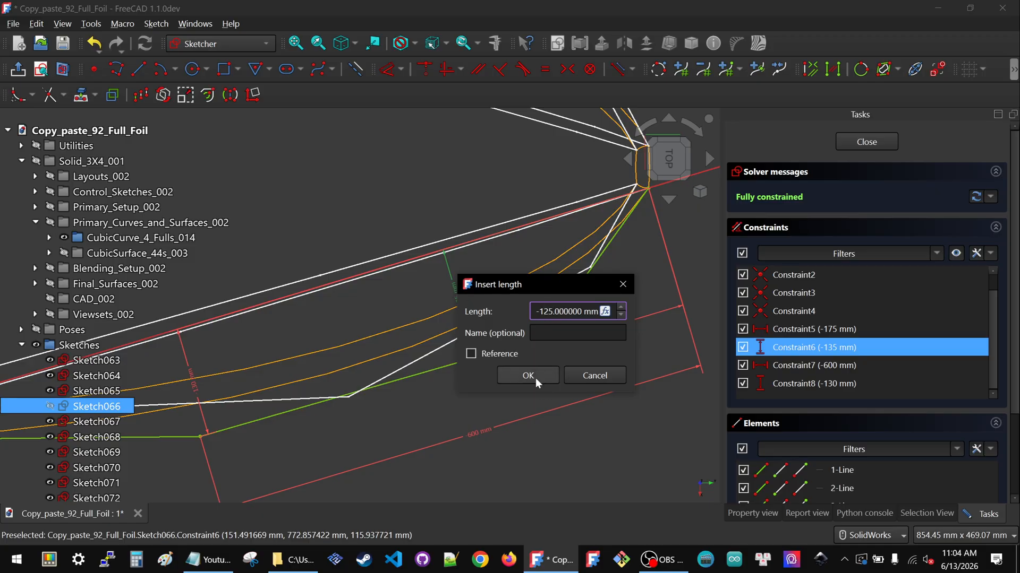
left_click(529, 377)
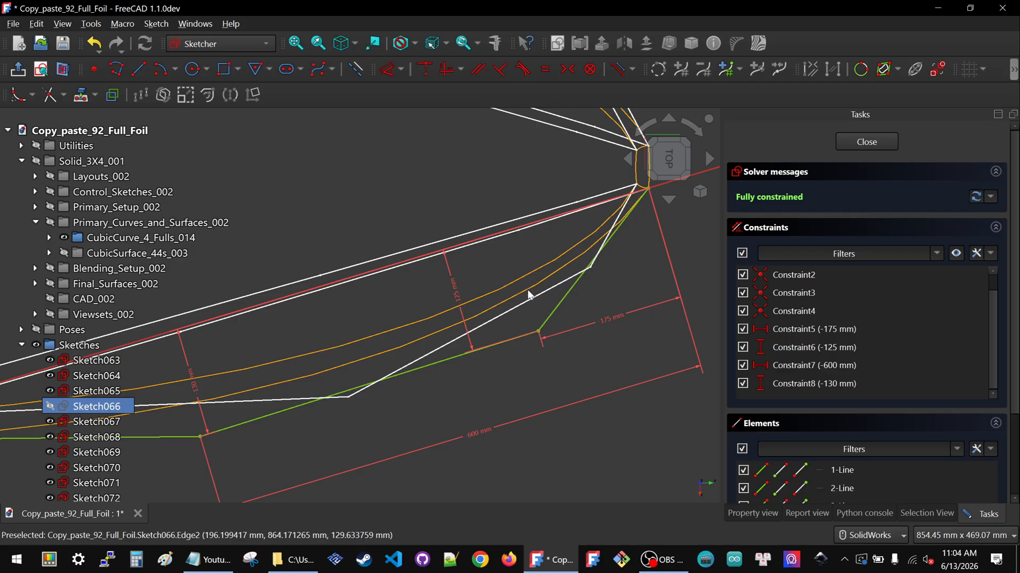
scroll(527, 294, "down", 1)
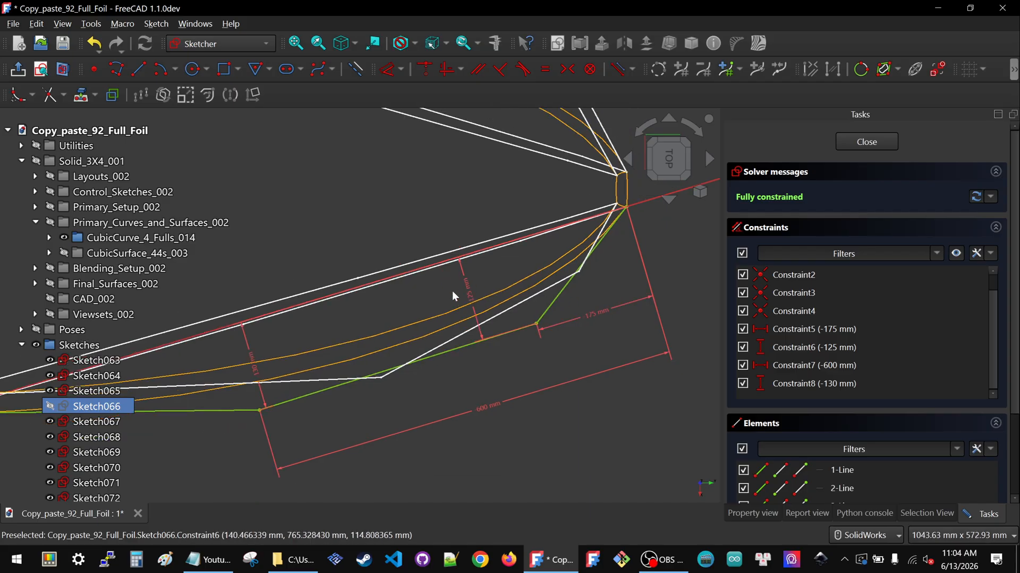
left_click(853, 143)
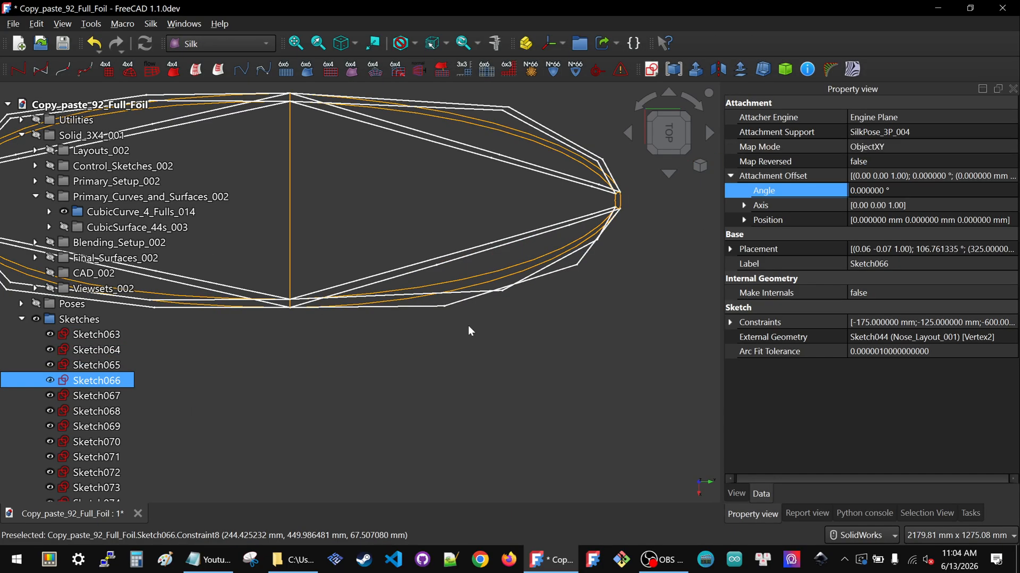
Open Sketch067 and set its horizontal length constraint (Constraint7) to -600 mm
left_click(465, 298)
double_click(77, 397)
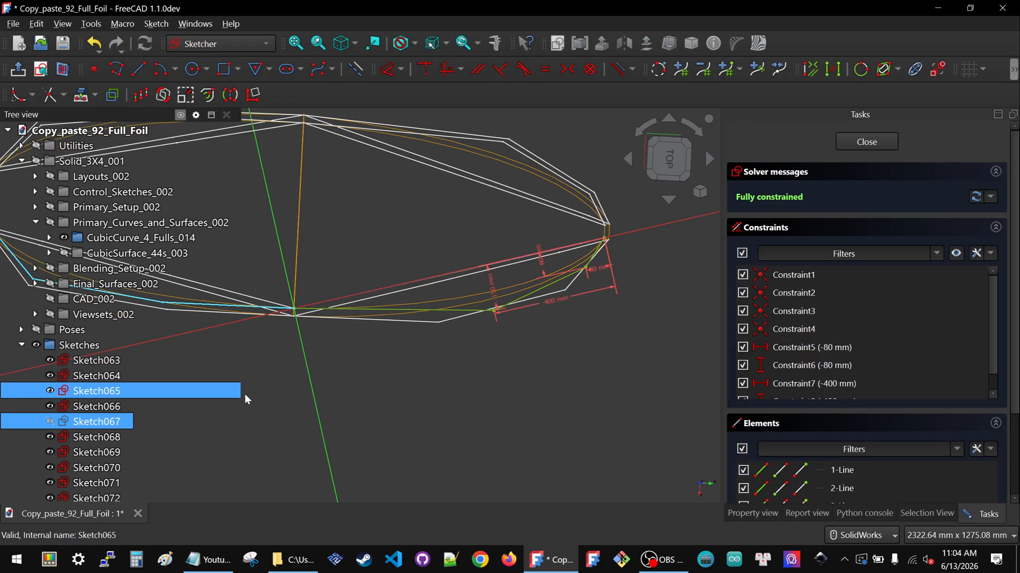
double_click(554, 345)
type("-600")
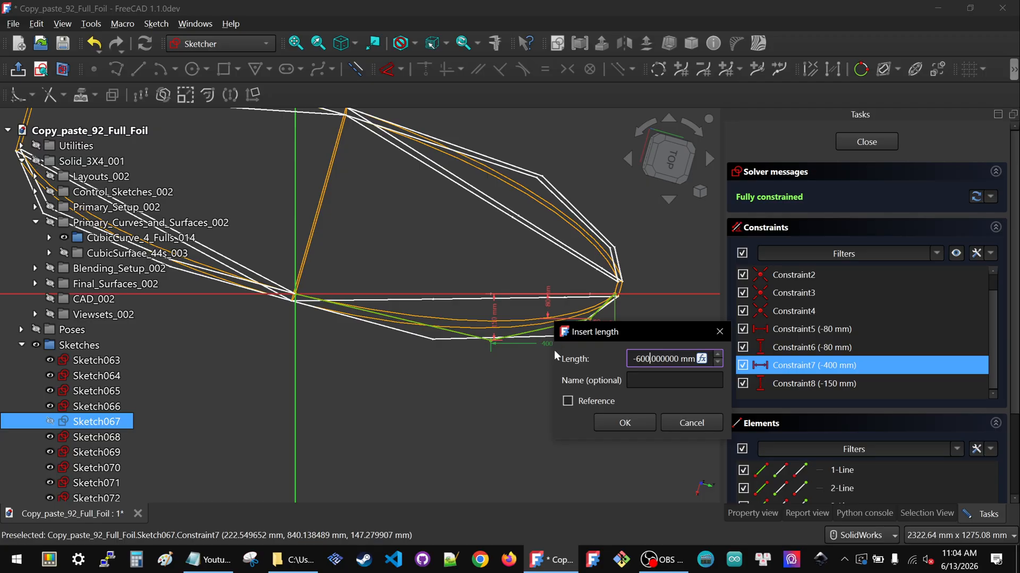
left_click(622, 424)
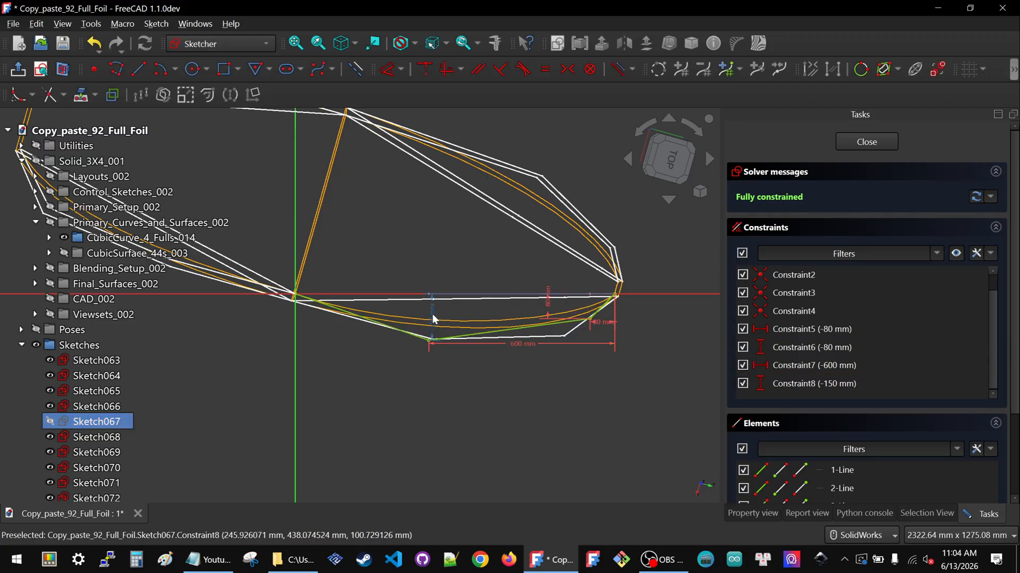
Set the vertical constraint Constraint8 to -130 mm
double_click(433, 318)
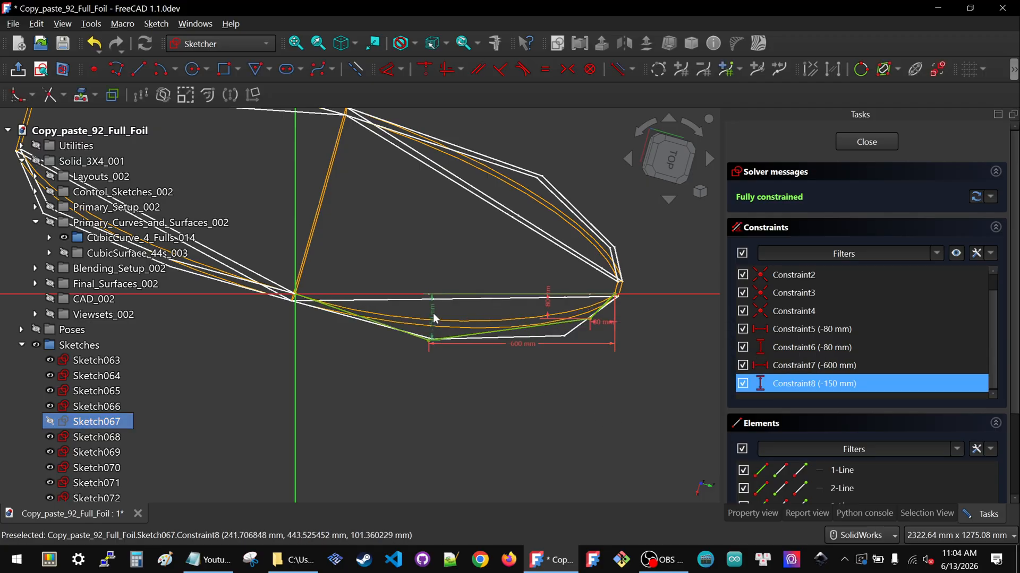
type("-130")
left_click(505, 395)
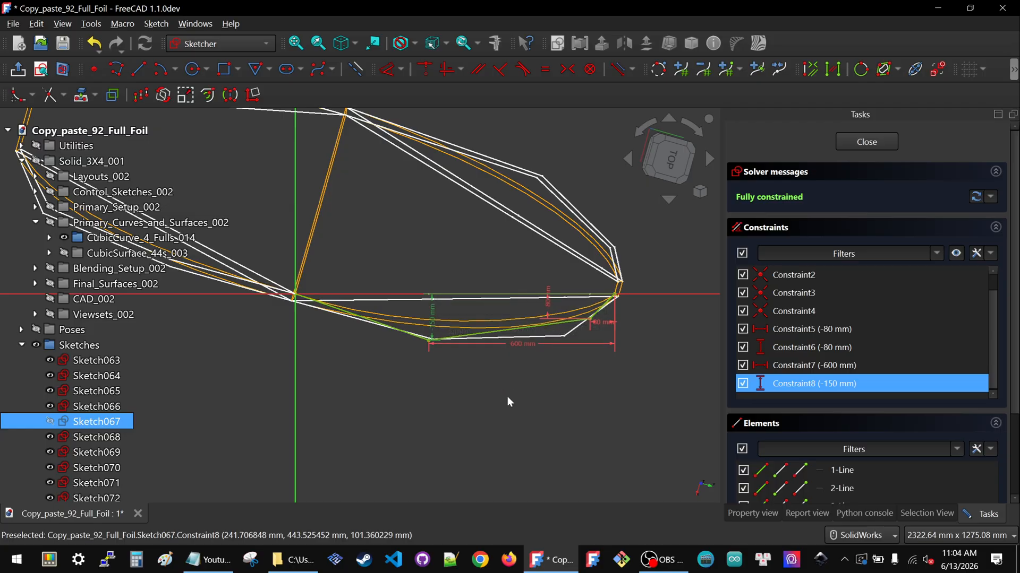
Set the short horizontal distance constraint near the nose (Constraint5) to -175 mm
scroll(594, 322, "up", 3)
double_click(600, 320)
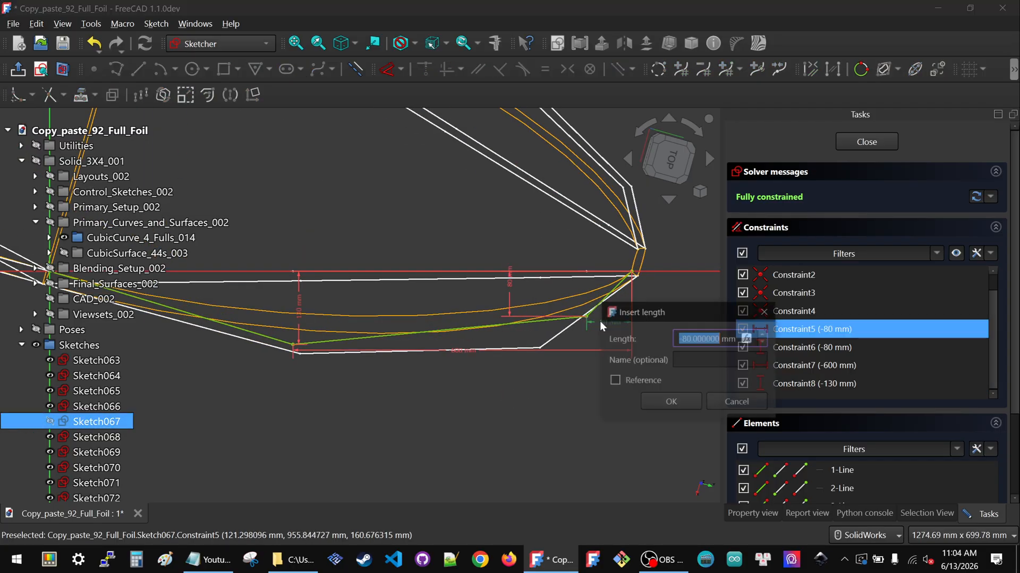
type("-175")
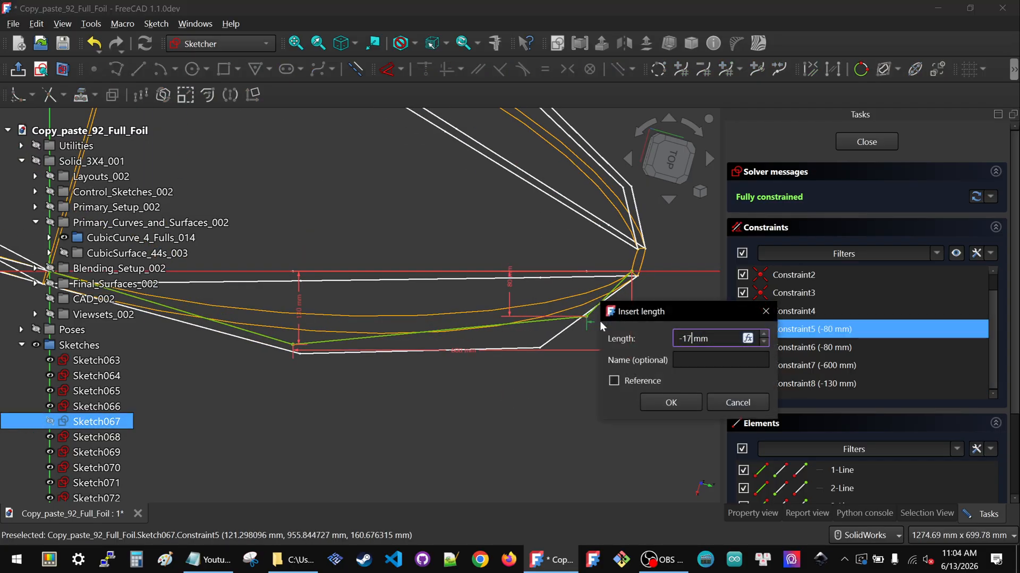
left_click(662, 404)
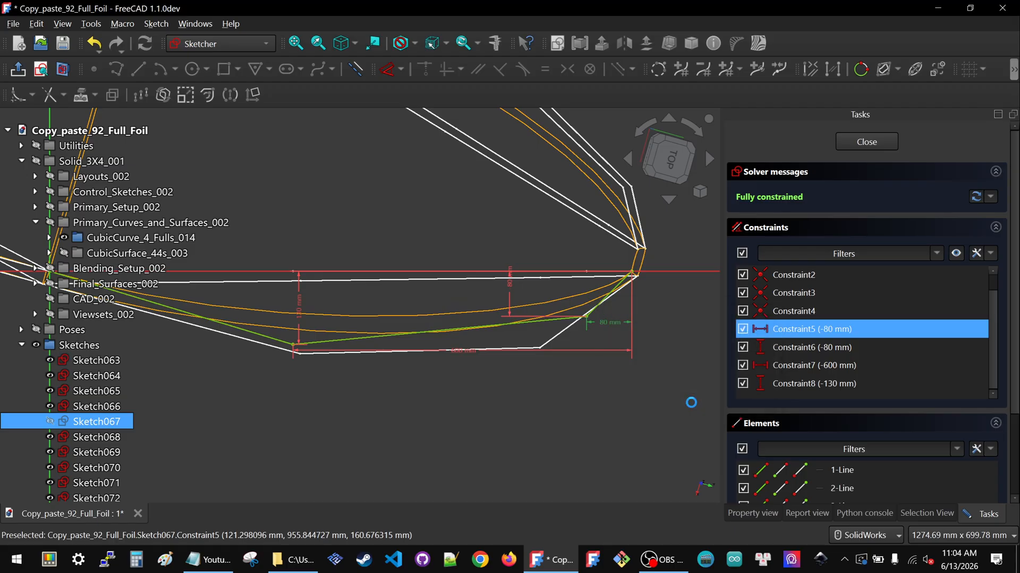
Set the vertical offset constraint near the nose (Constraint6) to -125 mm and close Sketch067
double_click(455, 286)
type("-12")
type("000000")
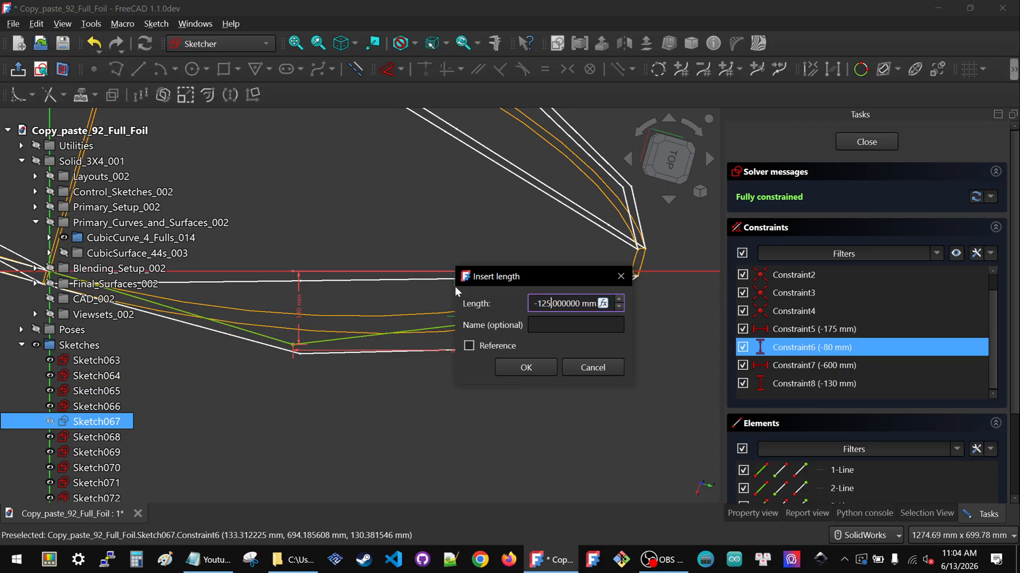
left_click(527, 367)
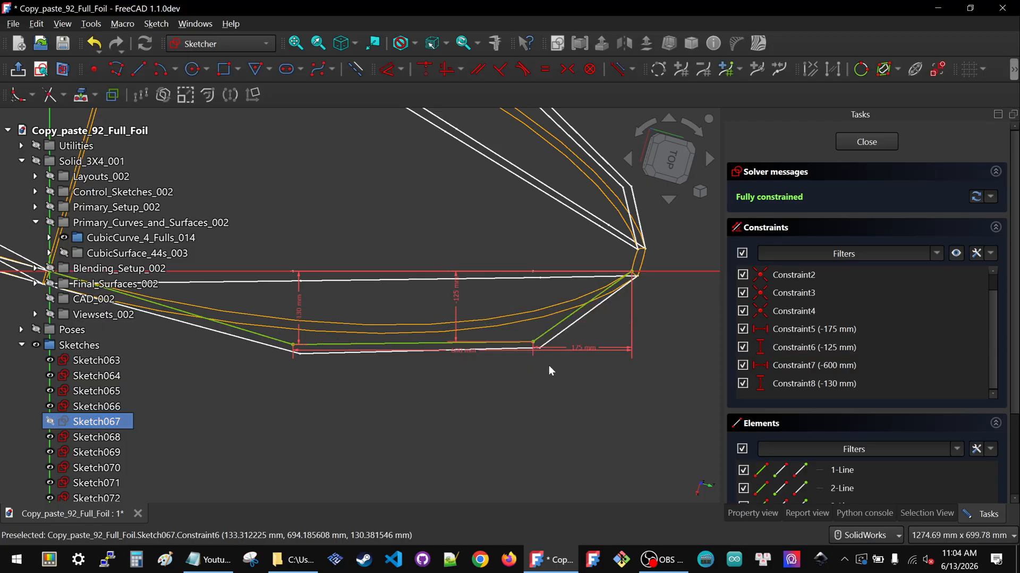
scroll(559, 347, "down", 2)
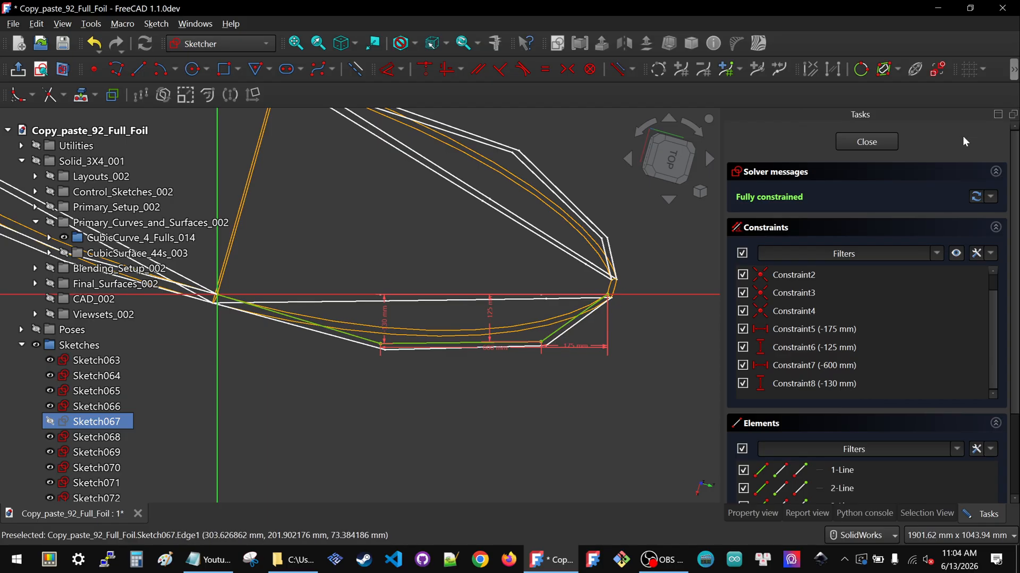
left_click(870, 141)
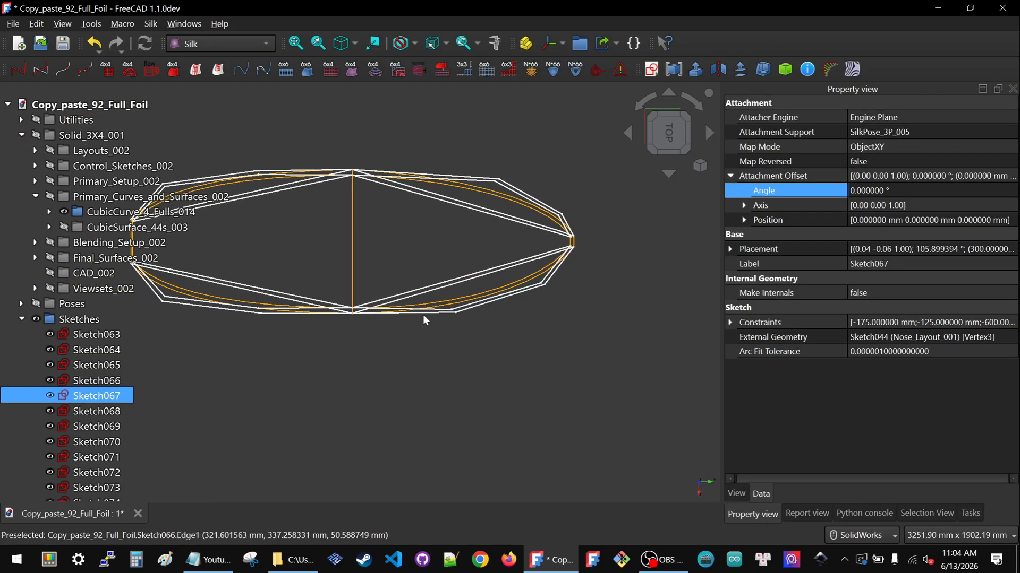
scroll(576, 259, "down", 2)
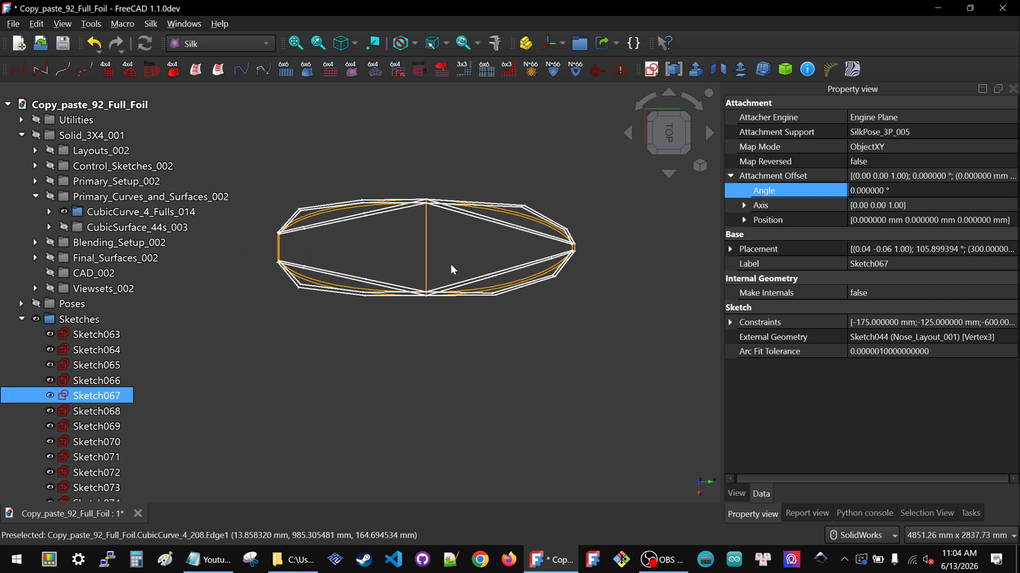
left_click(93, 259)
key("space")
Show the Viewsets_002 surfaces, zoom in to inspect the foil shape and nose, then hide them again
key("space")
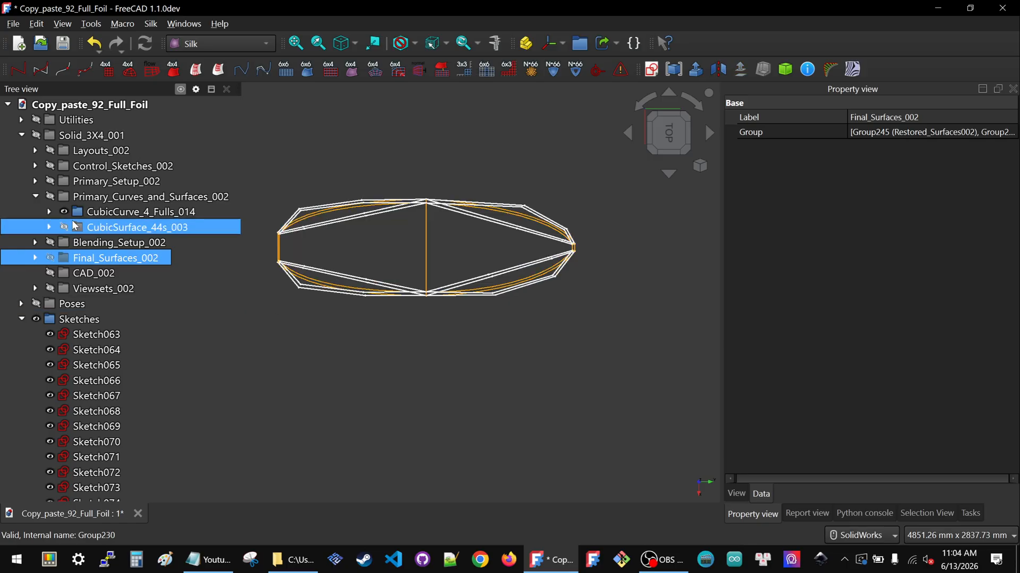
left_click(91, 290)
key("space")
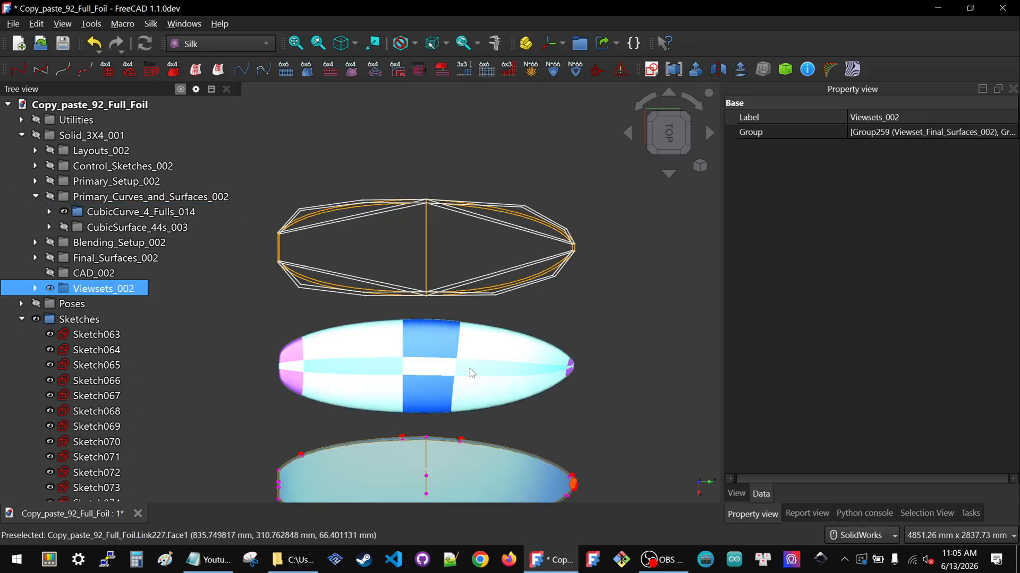
scroll(514, 470, "up", 2)
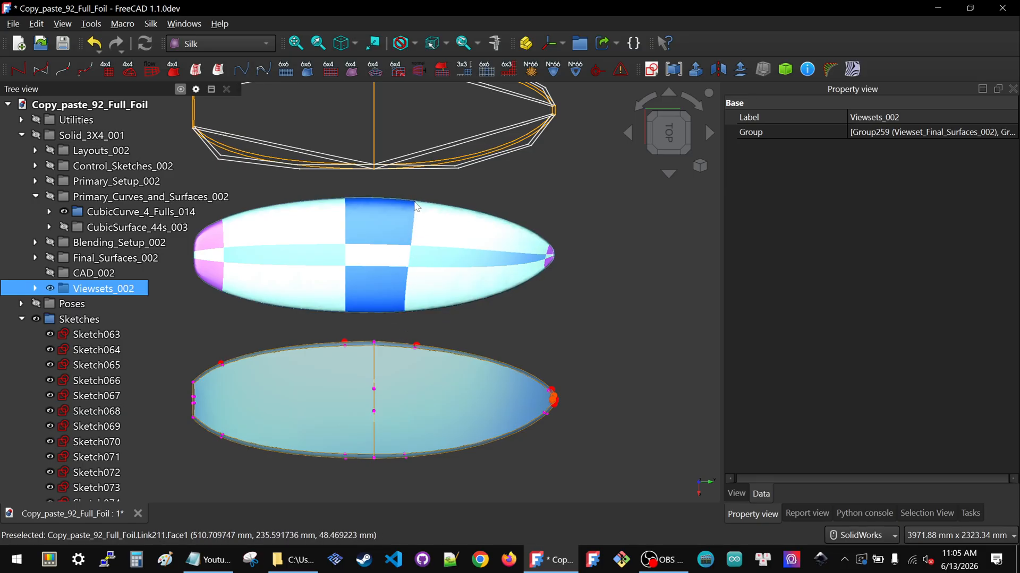
scroll(539, 249, "up", 5)
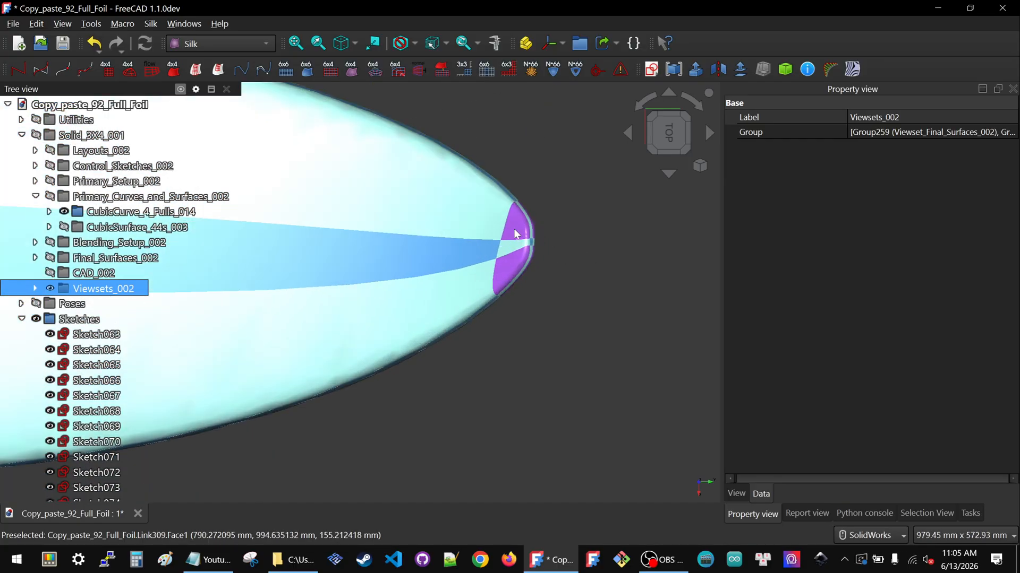
scroll(510, 257, "down", 2)
scroll(517, 263, "down", 5)
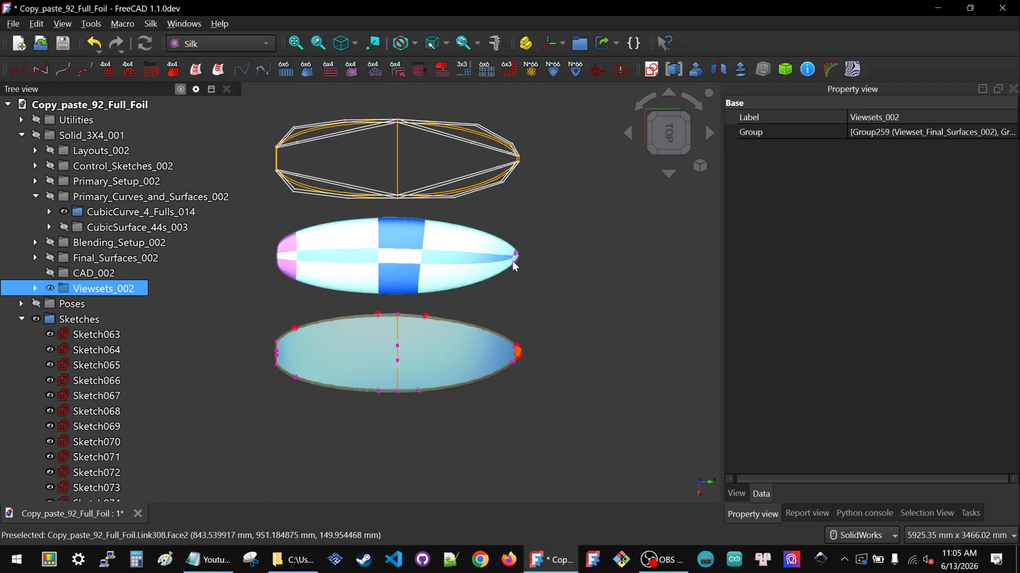
scroll(483, 273, "up", 1)
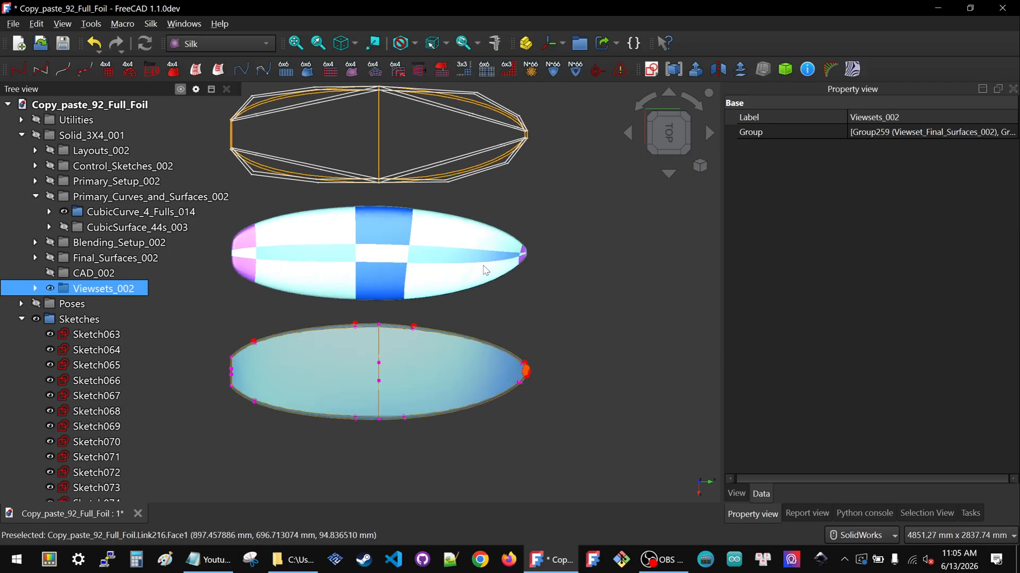
scroll(533, 282, "down", 1)
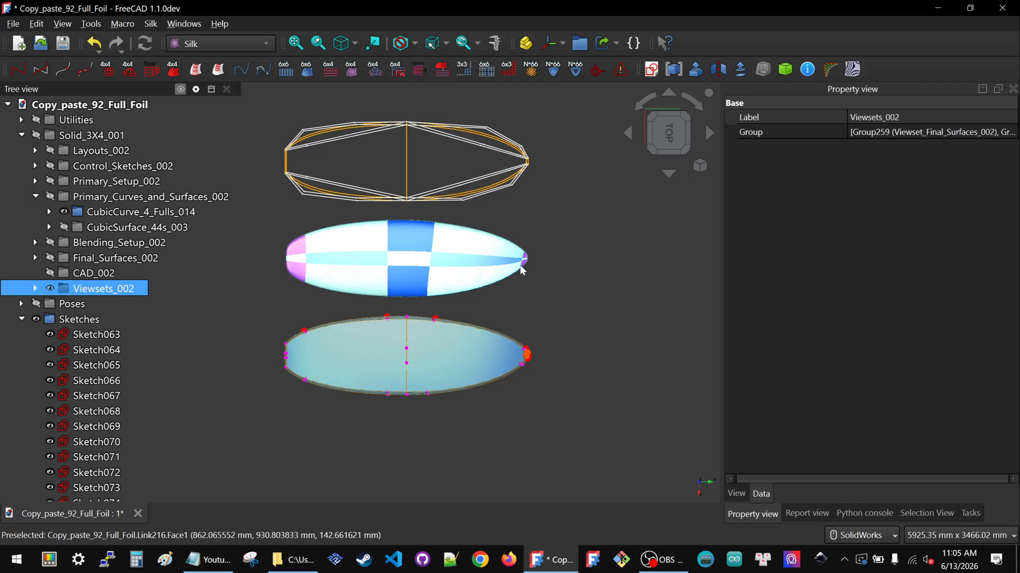
key("space")
Reopen Sketch067 and set Constraint8 to -125 mm
scroll(469, 182, "up", 2)
scroll(452, 255, "down", 1)
scroll(478, 121, "up", 3)
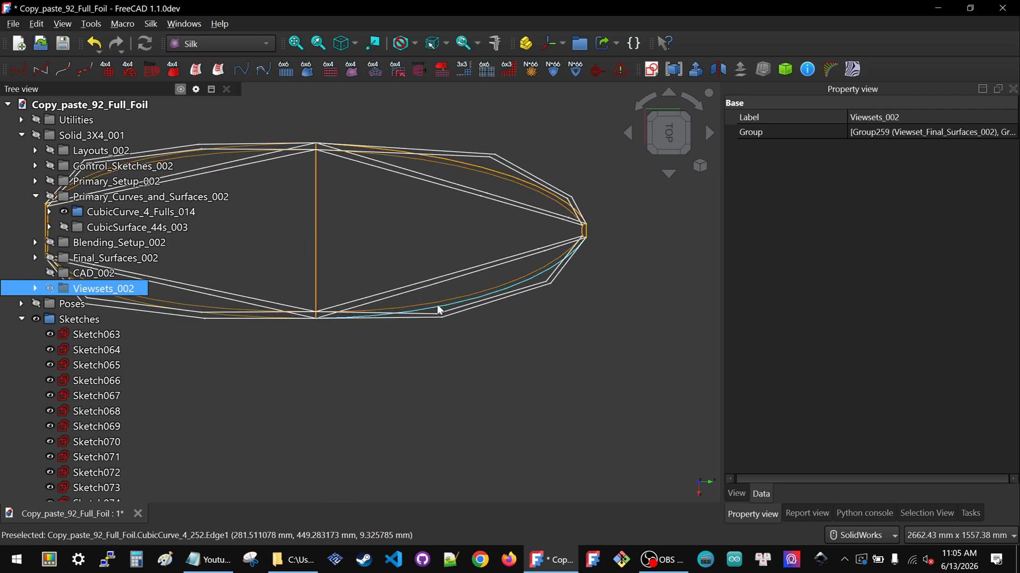
scroll(442, 285, "up", 3)
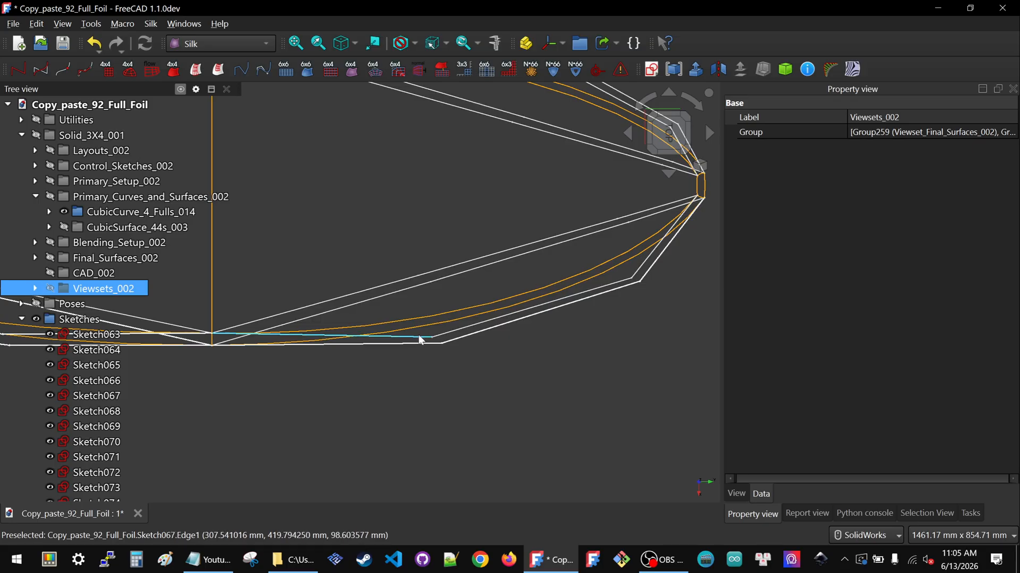
left_click(420, 340)
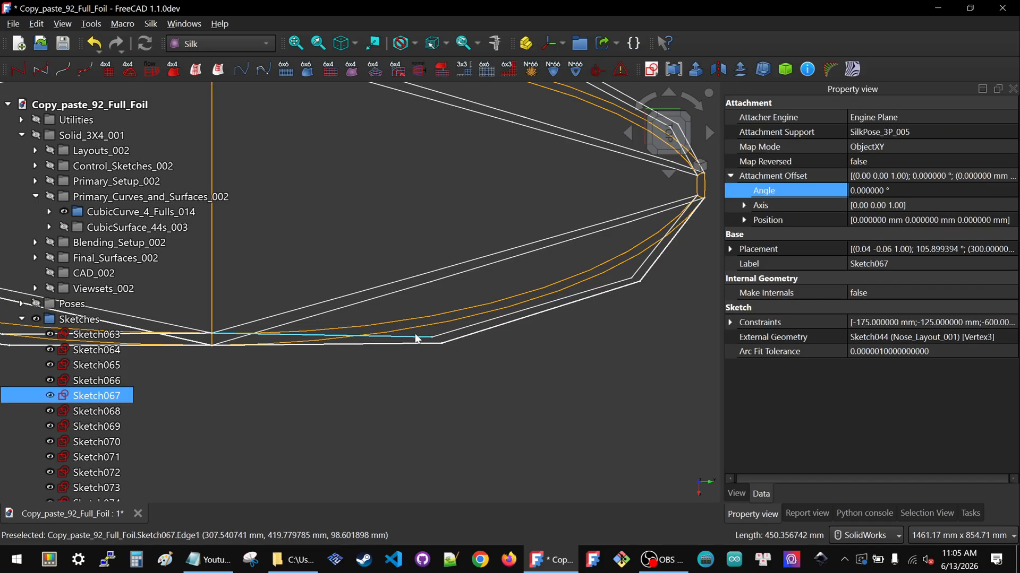
double_click(95, 396)
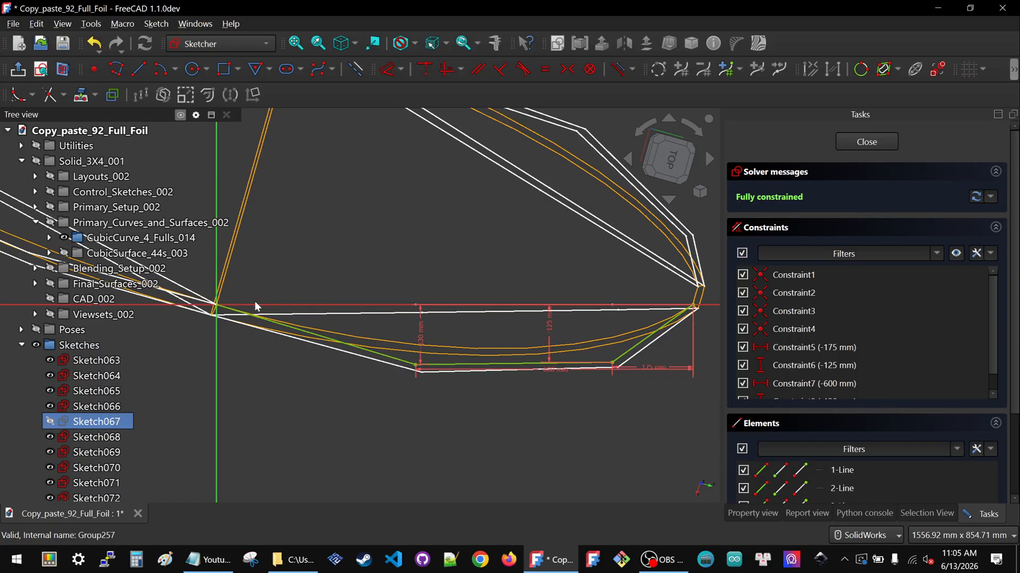
scroll(432, 347, "up", 1)
scroll(433, 334, "up", 1)
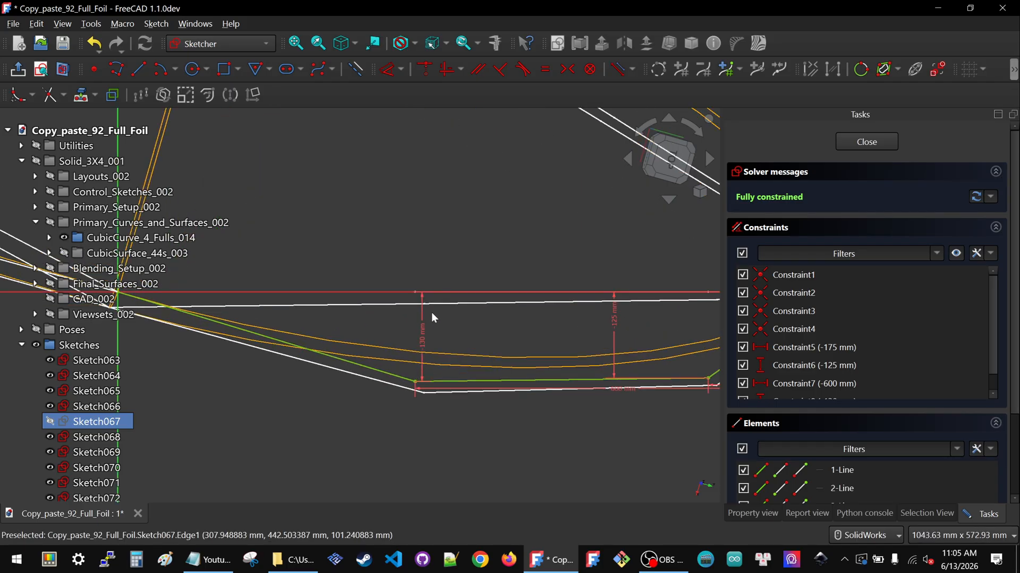
type("-125")
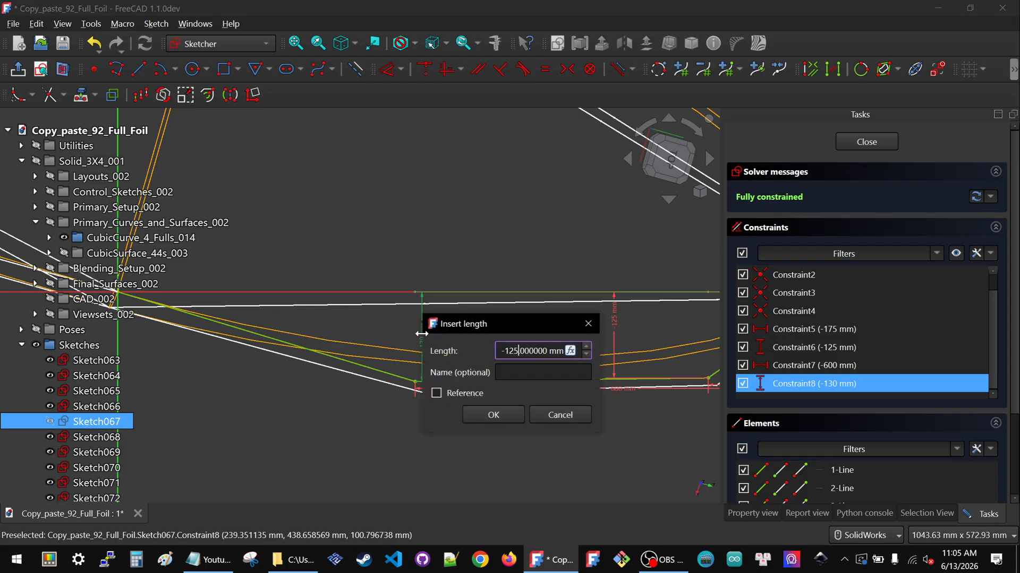
left_click(493, 414)
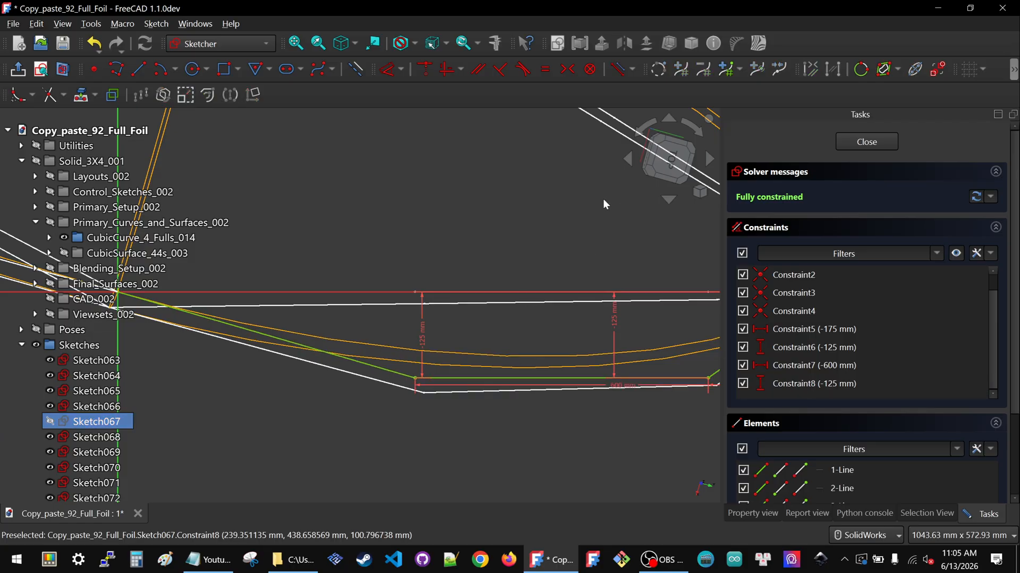
Set Constraint8 to -120 mm
left_click(670, 155)
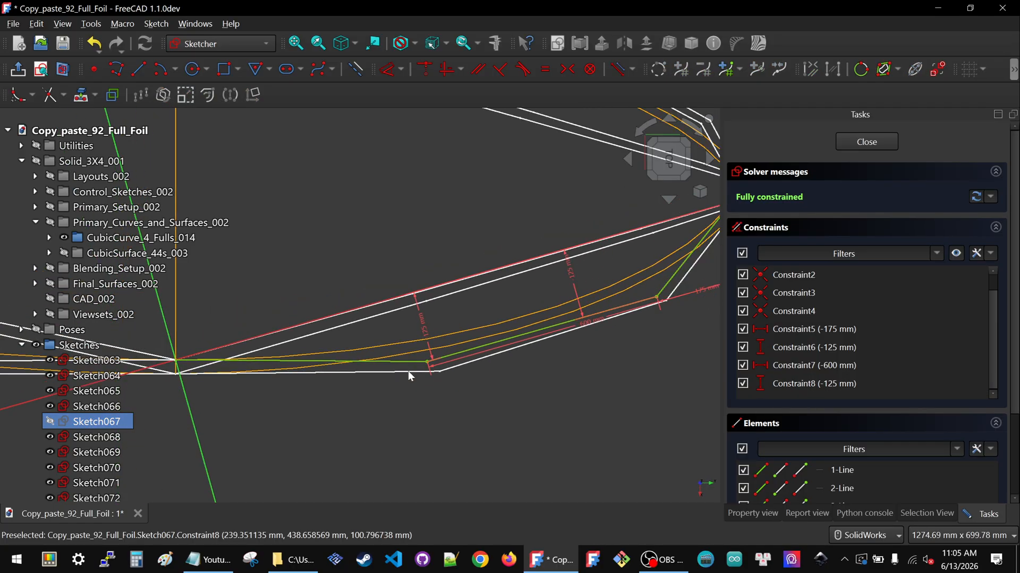
scroll(413, 369, "down", 1)
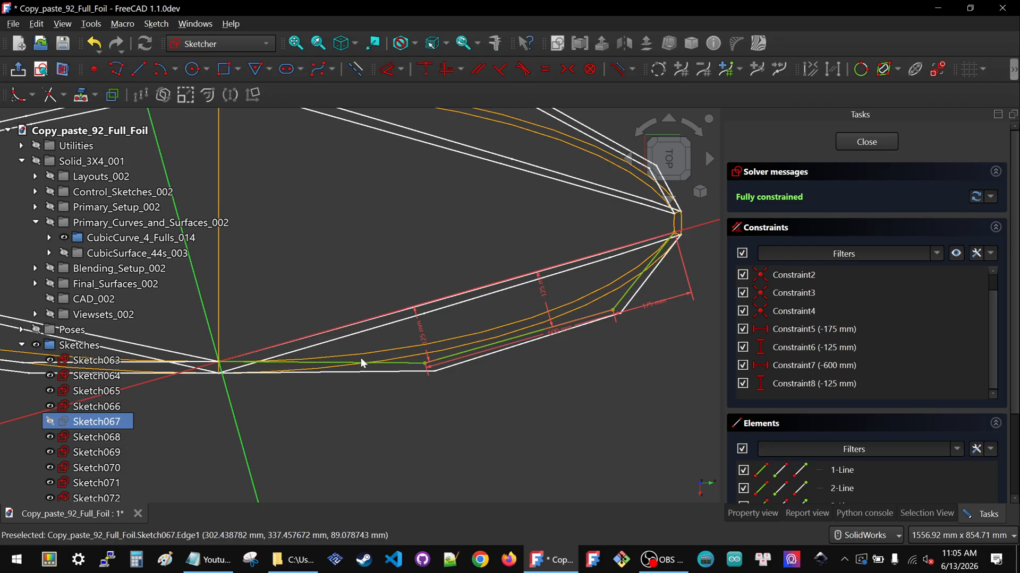
scroll(421, 366, "up", 2)
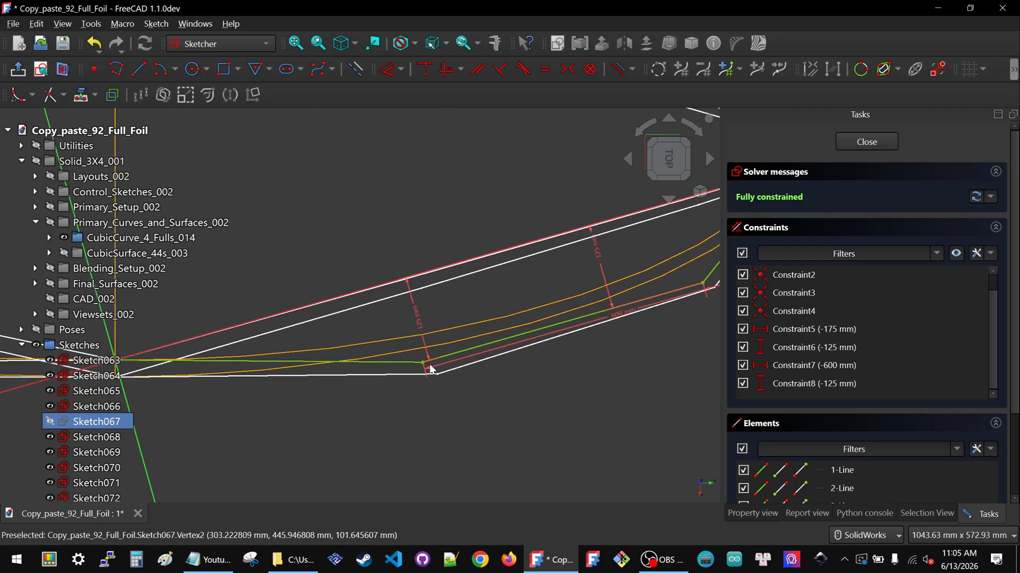
double_click(423, 331)
type("-120")
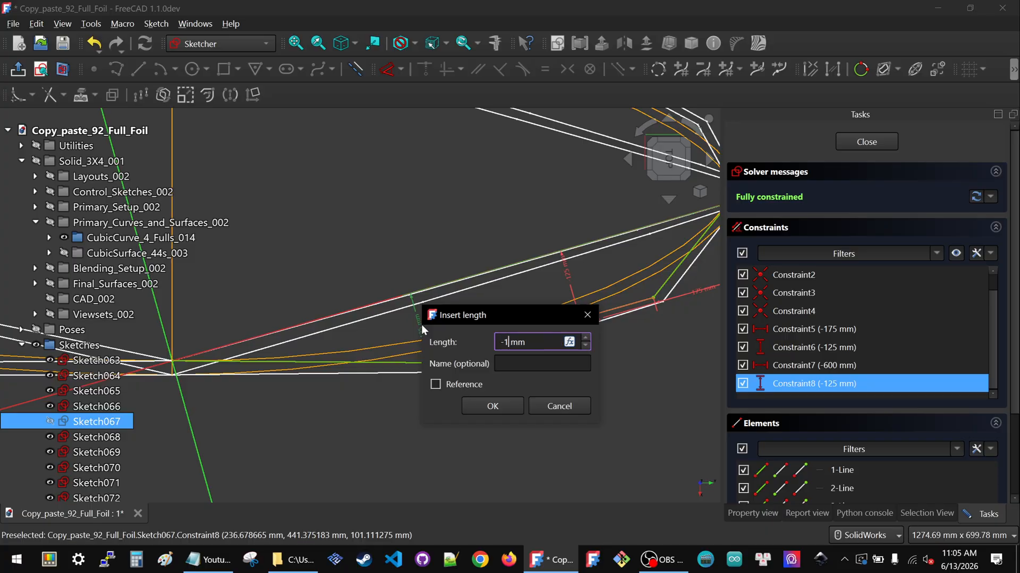
left_click(474, 408)
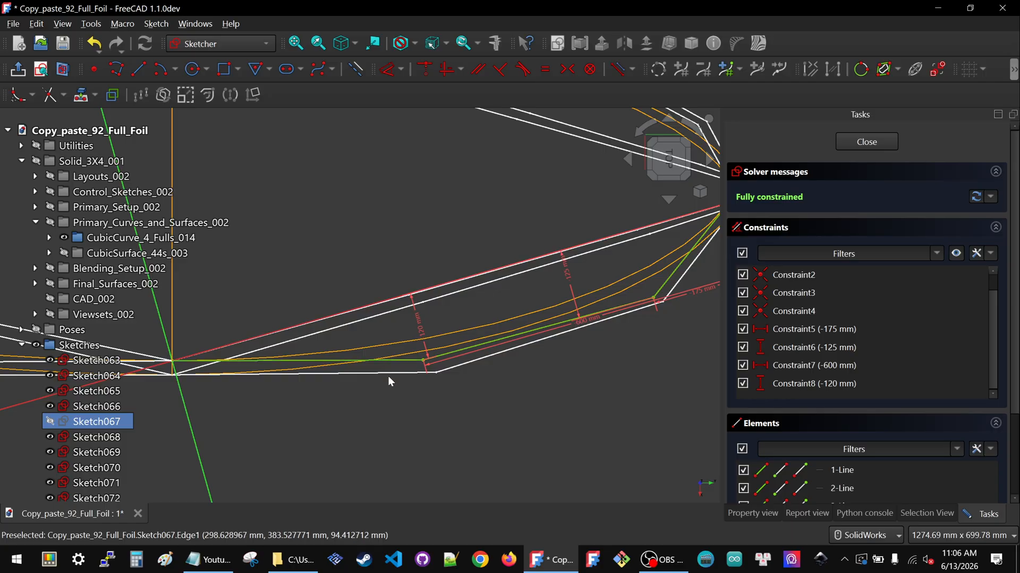
Set Sketch067's Constraint6 to -120 mm and close the sketch
scroll(384, 373, "down", 1)
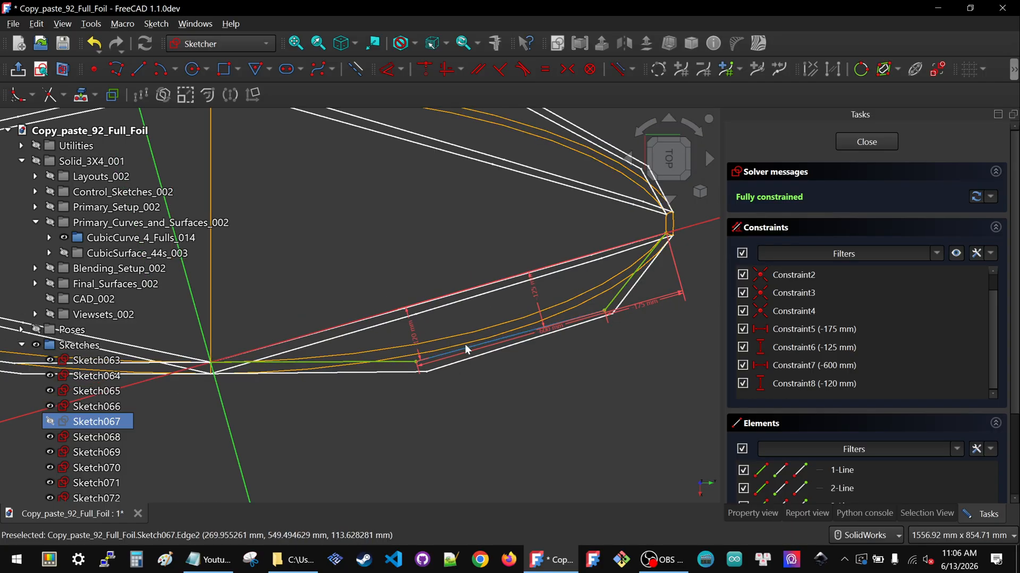
scroll(670, 284, "up", 2)
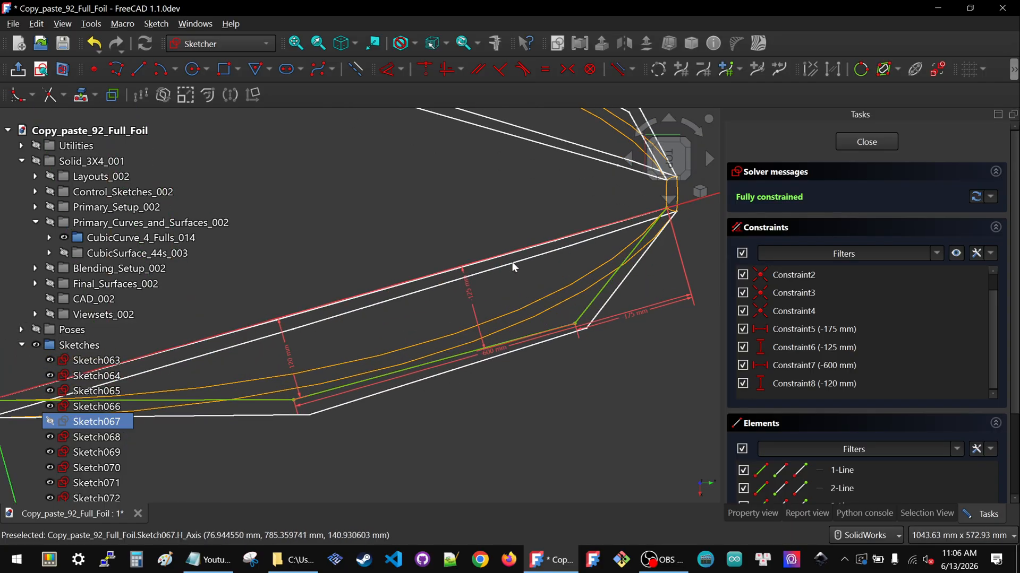
double_click(468, 294)
type("-125")
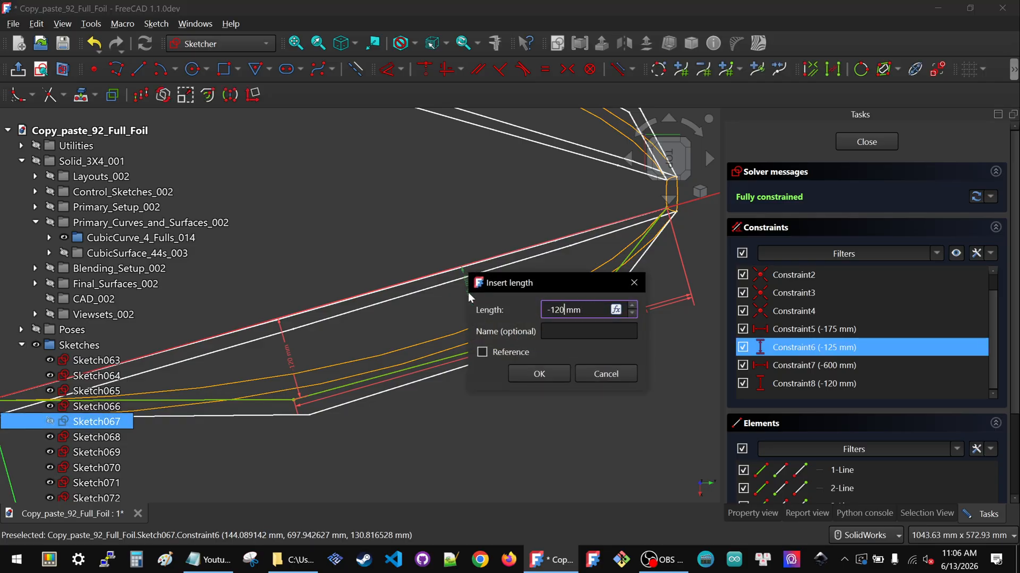
left_click(539, 373)
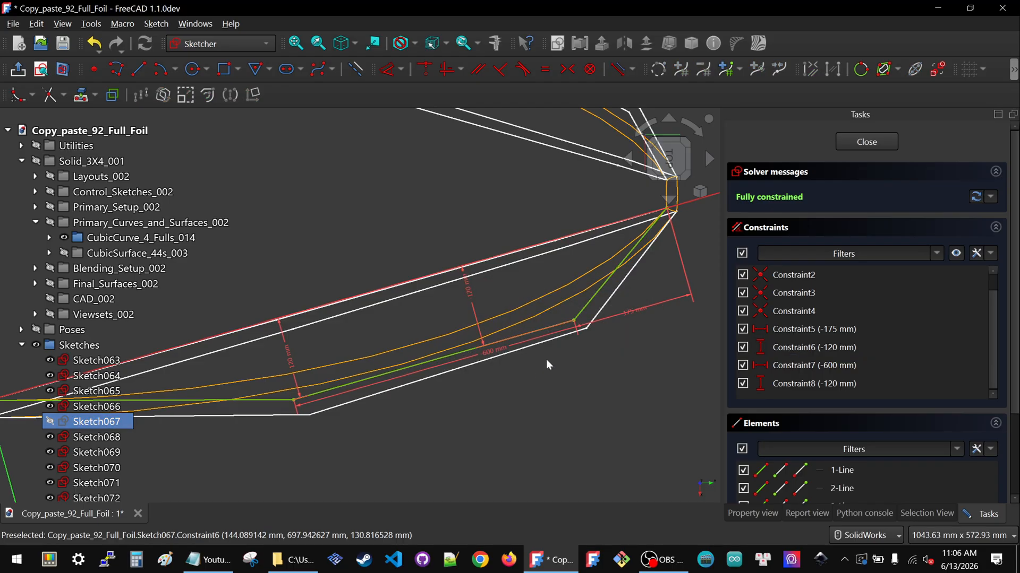
scroll(546, 359, "down", 2)
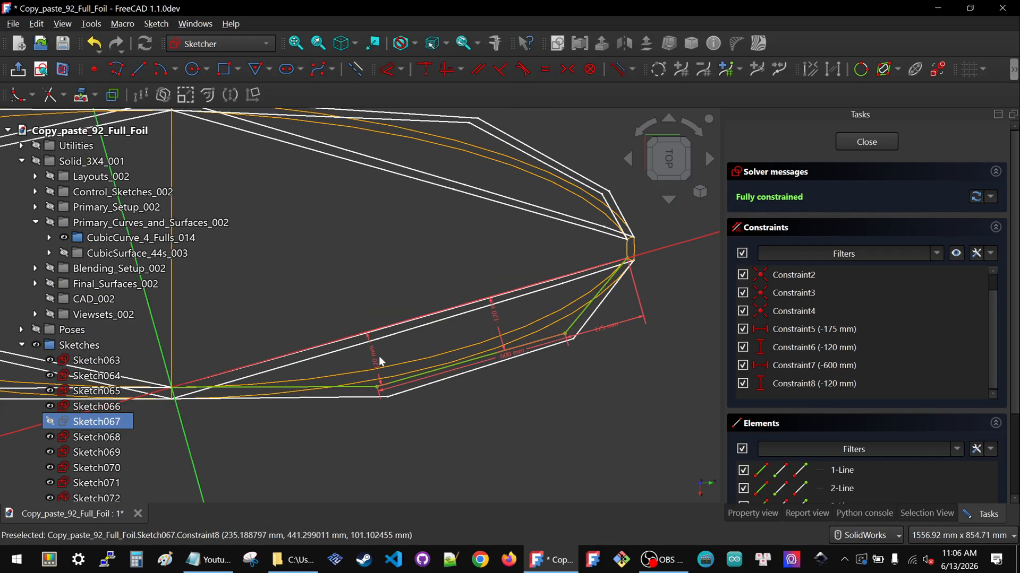
scroll(378, 356, "up", 3)
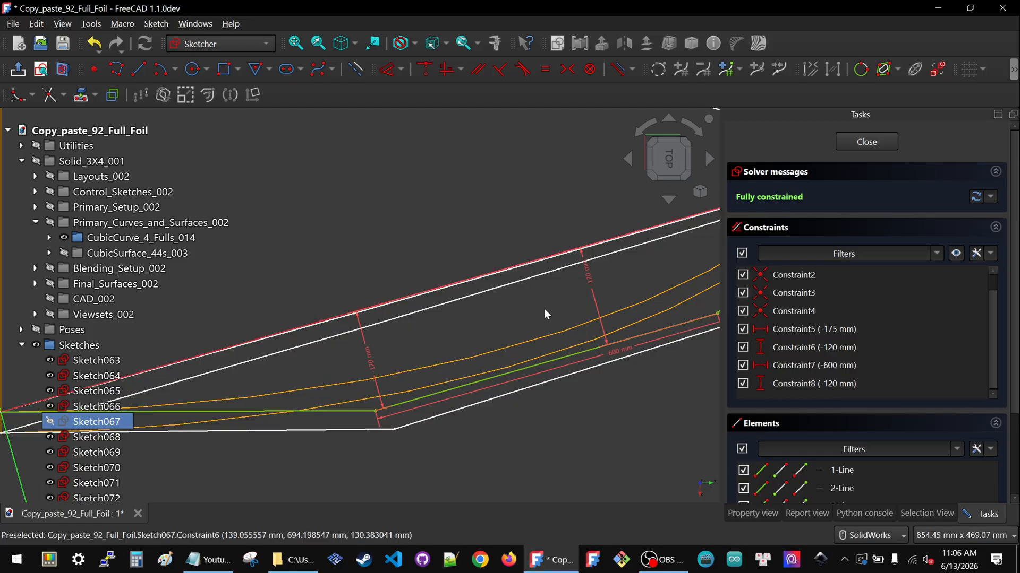
scroll(543, 313, "down", 3)
left_click(866, 142)
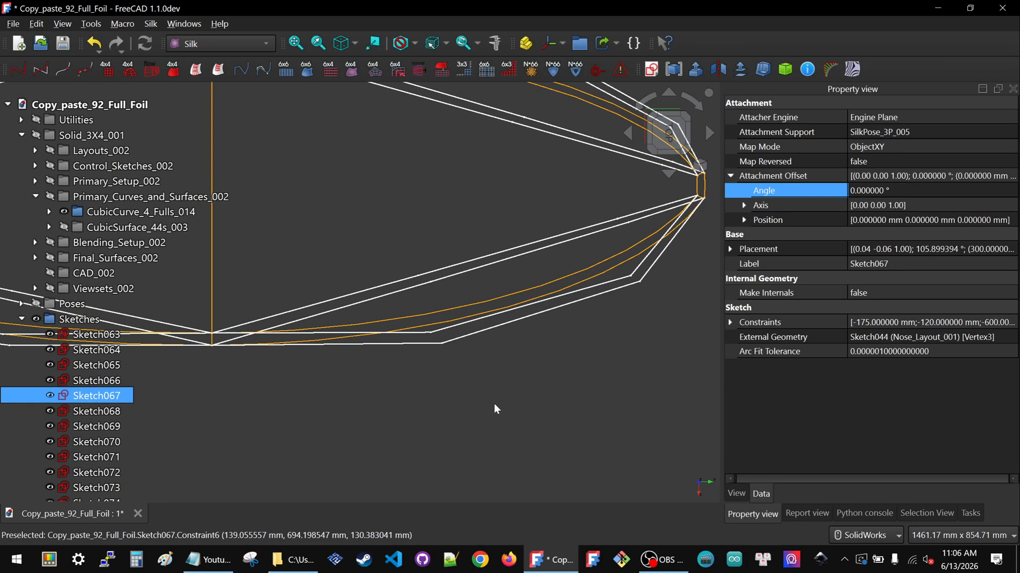
Open Sketch070 and set its horizontal Constraint7 to -600 mm
scroll(493, 401, "down", 4)
scroll(529, 287, "up", 3)
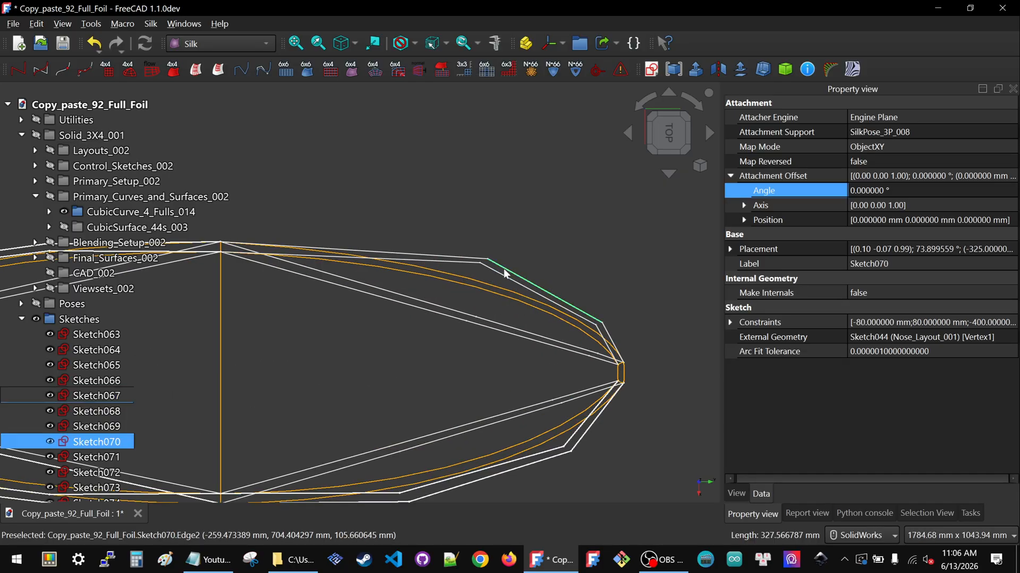
left_click(105, 449)
double_click(104, 449)
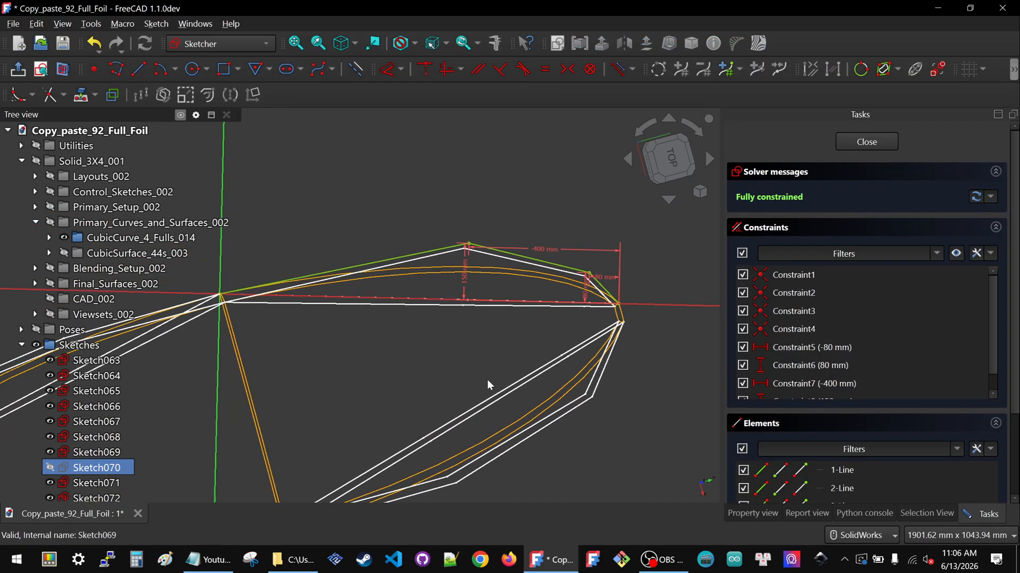
double_click(546, 241)
type("-600")
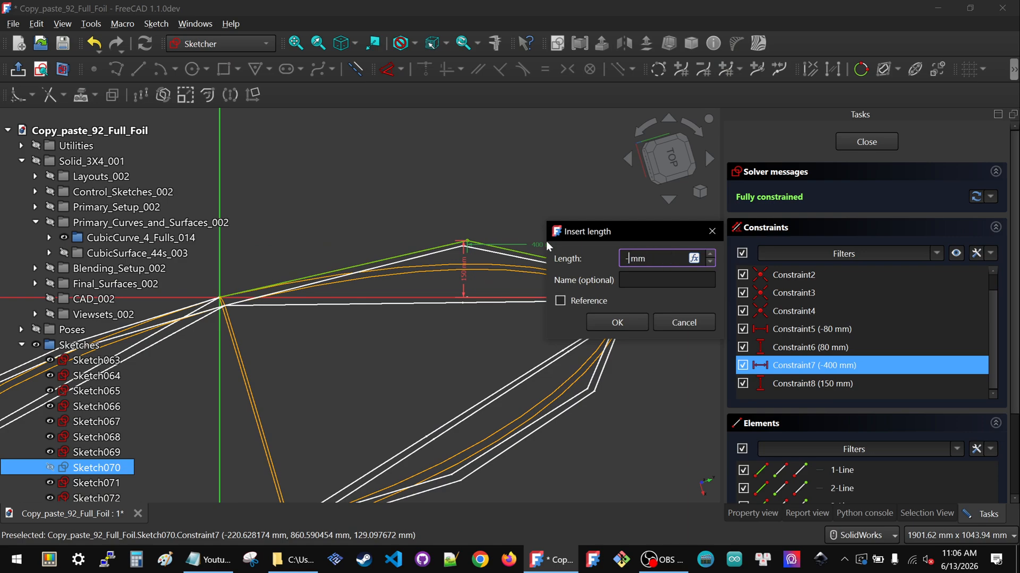
left_click(627, 325)
In Sketch070, set Constraint8 to 130 mm and Constraint5 to -175 mm
double_click(386, 276)
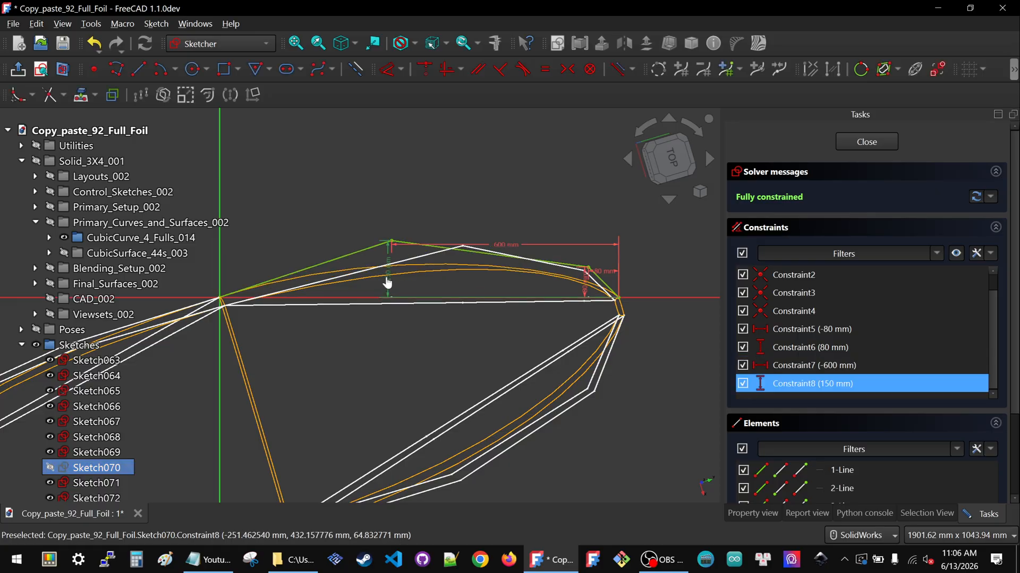
type("130")
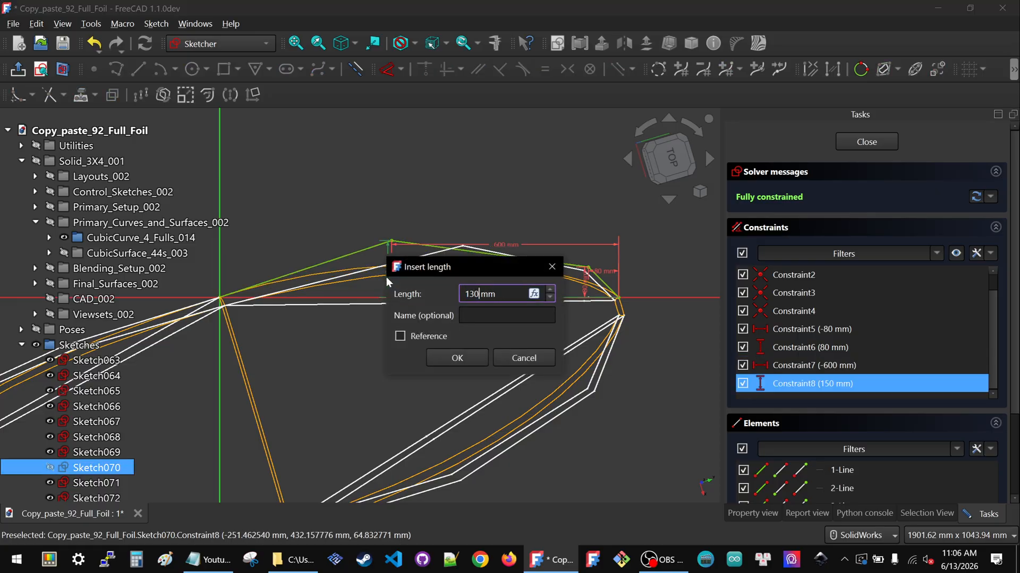
key("Return")
double_click(600, 270)
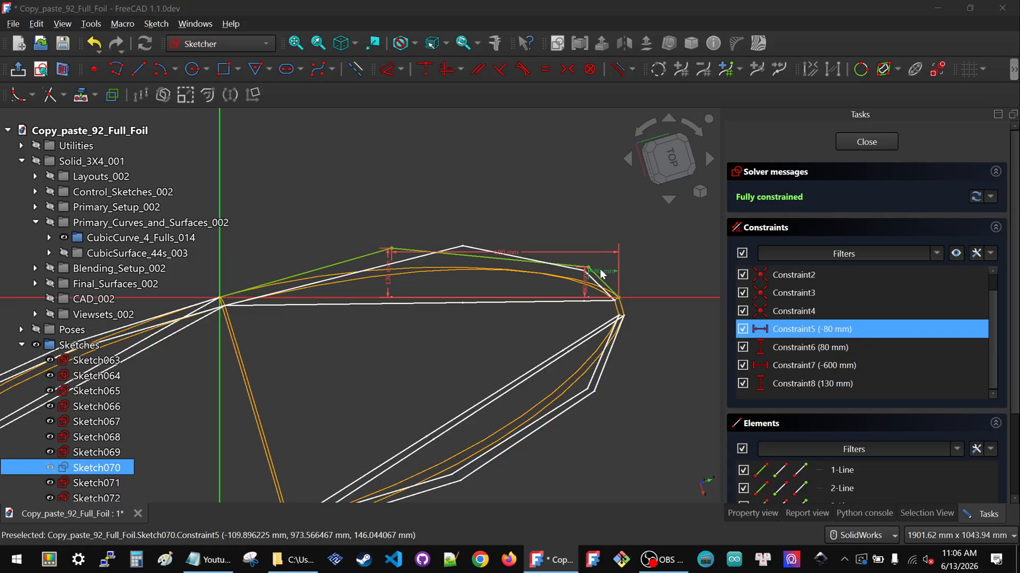
type("1")
key("BackSpace")
type("-1")
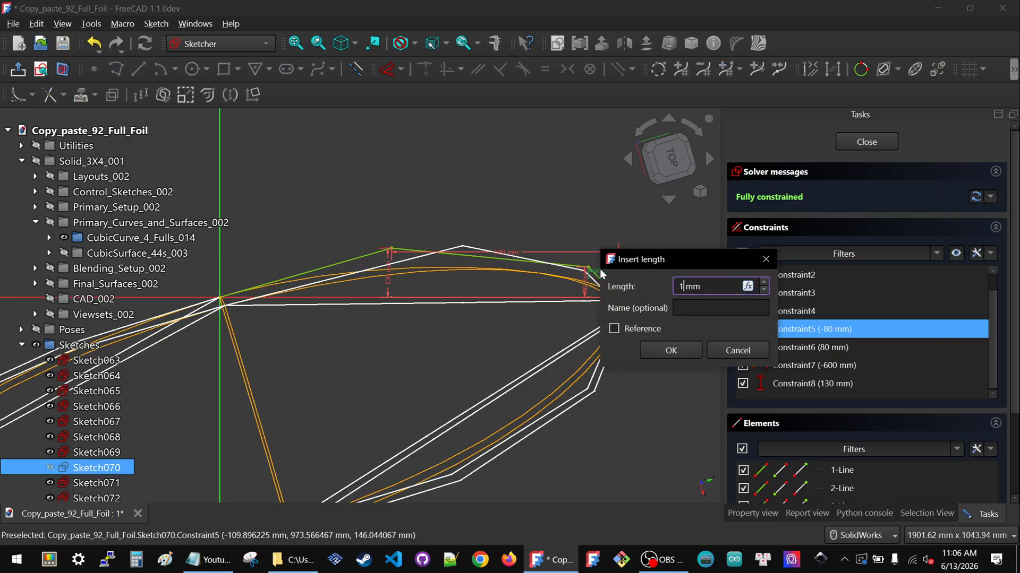
type("75")
left_click(688, 355)
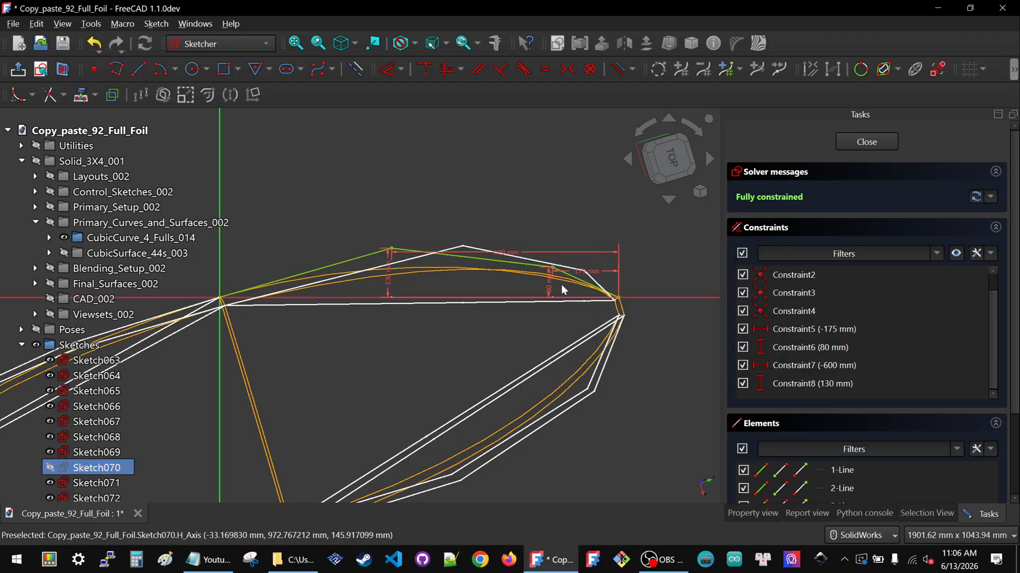
Set Sketch070's Constraint6 to 125 mm and close the sketch
double_click(551, 291)
type("120")
key("Return")
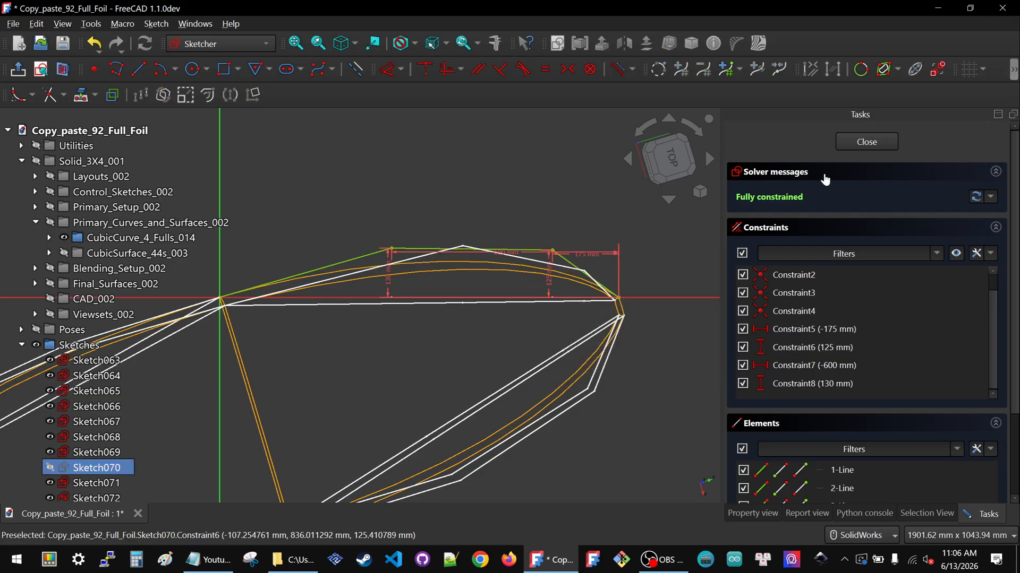
left_click(844, 142)
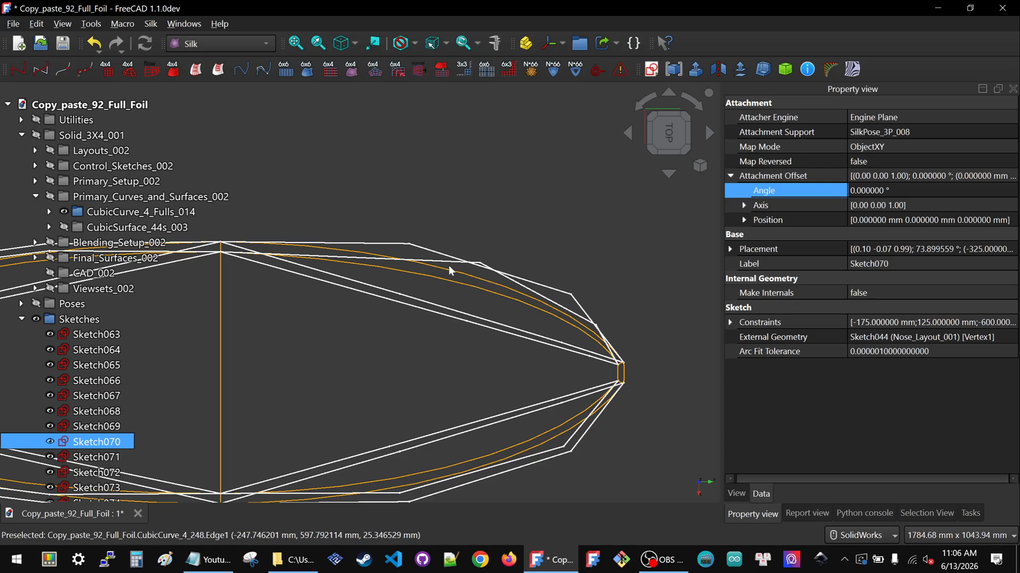
Open Sketch071 and set its horizontal Constraint7 to -600 mm
left_click(95, 457)
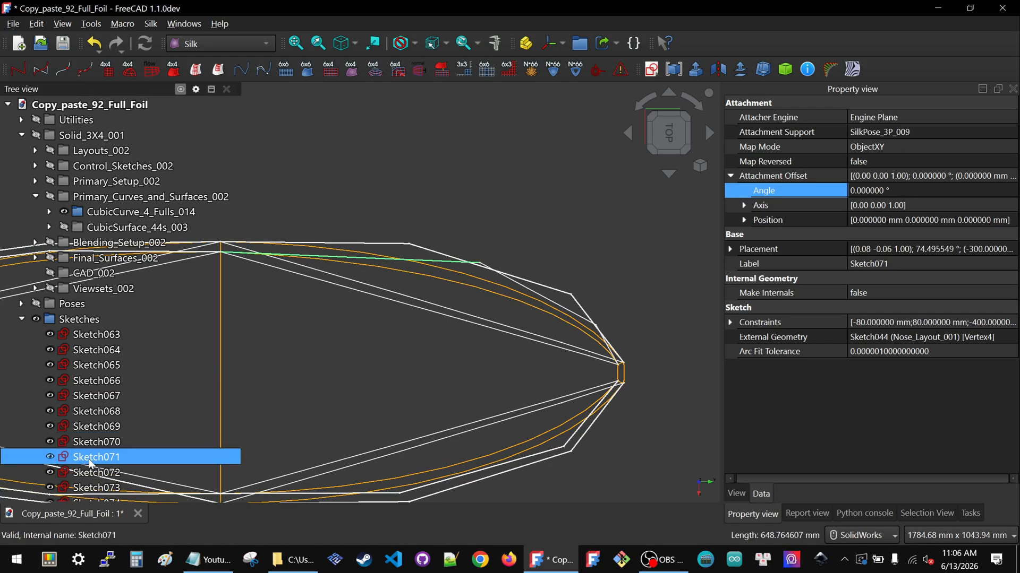
double_click(90, 461)
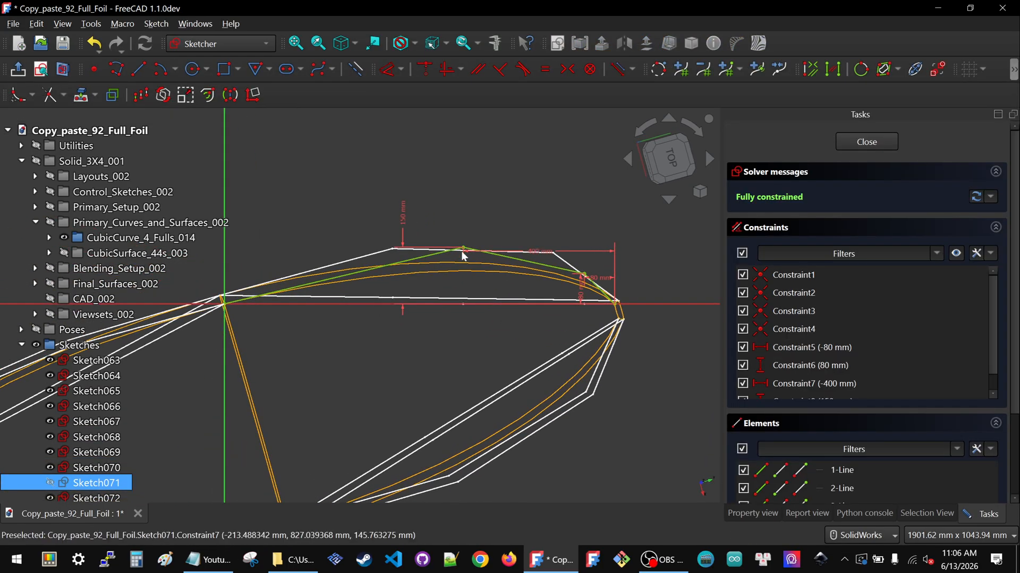
double_click(537, 249)
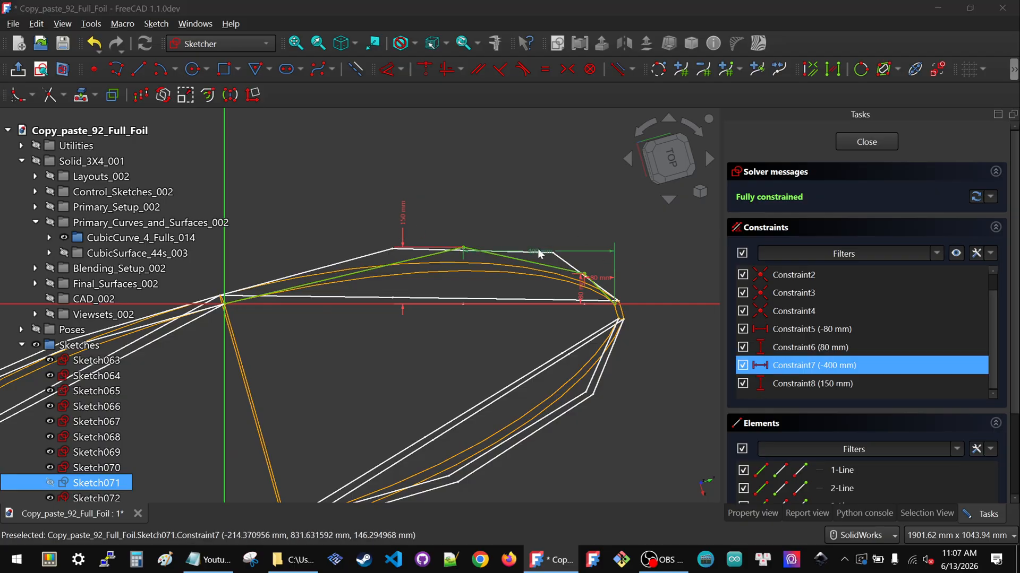
type("-600")
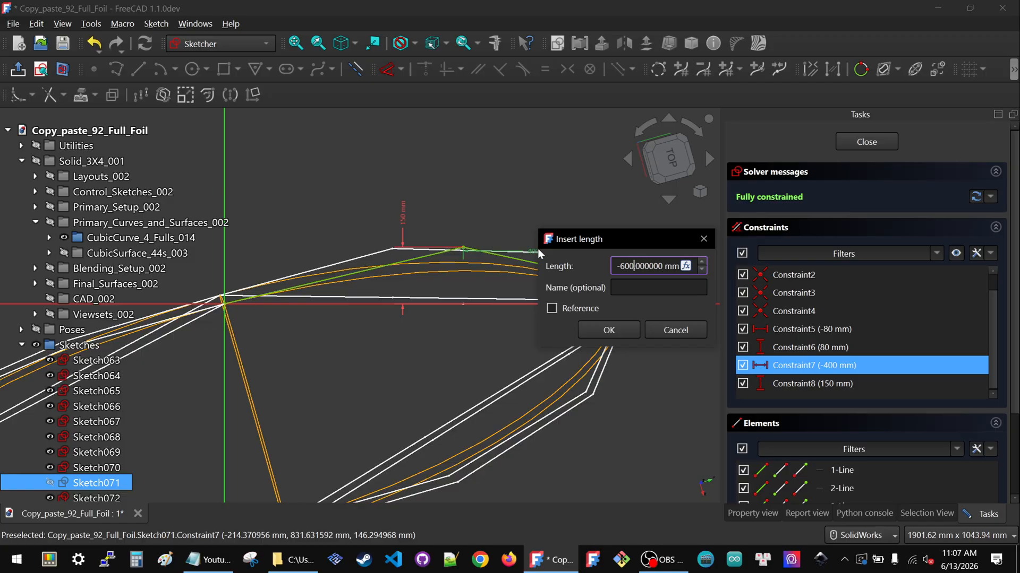
left_click(594, 329)
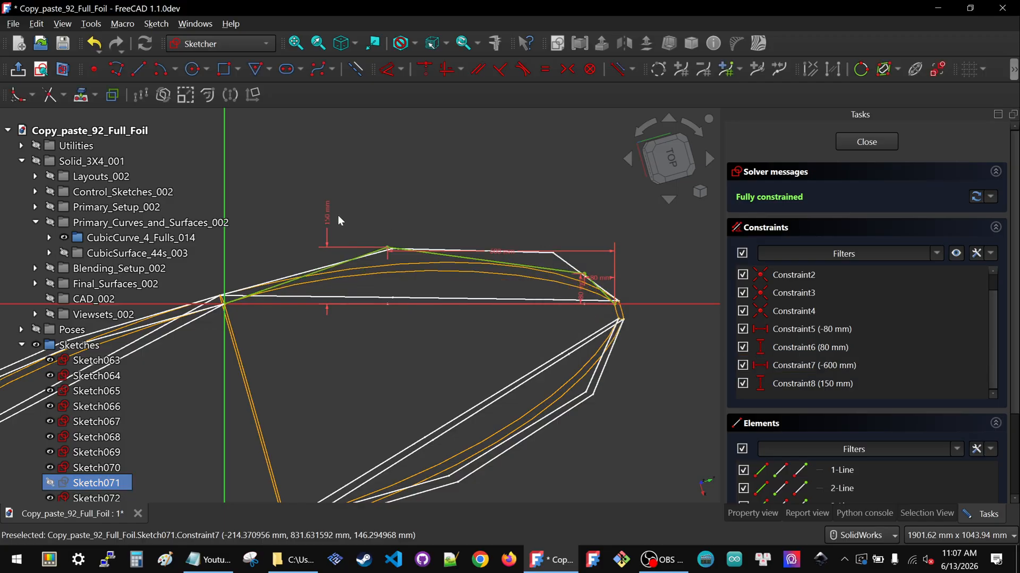
Set Sketch071's vertical Constraint8 to 120 mm, correcting a first entry of -120 mm
double_click(328, 212)
type("-120")
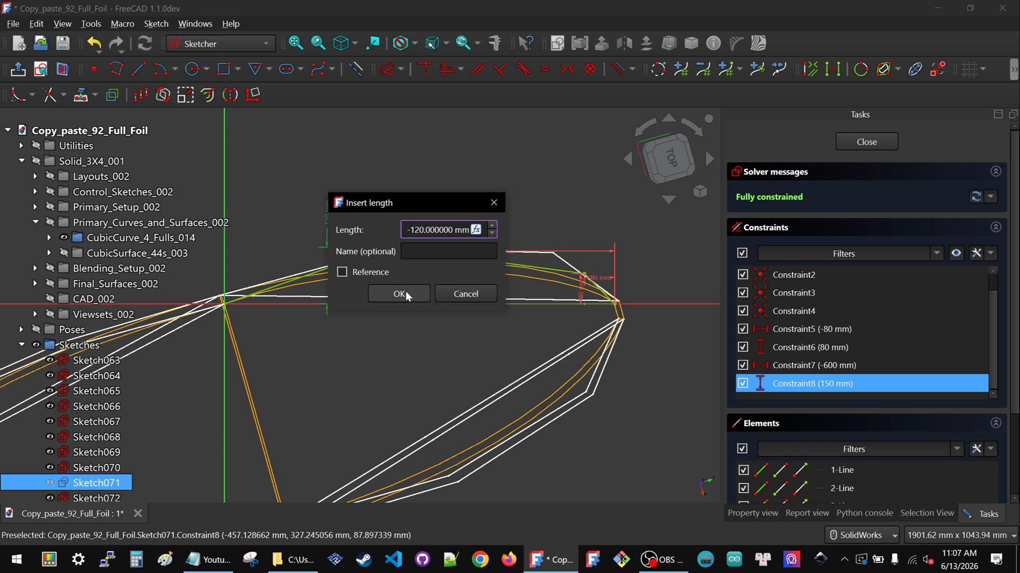
left_click(399, 294)
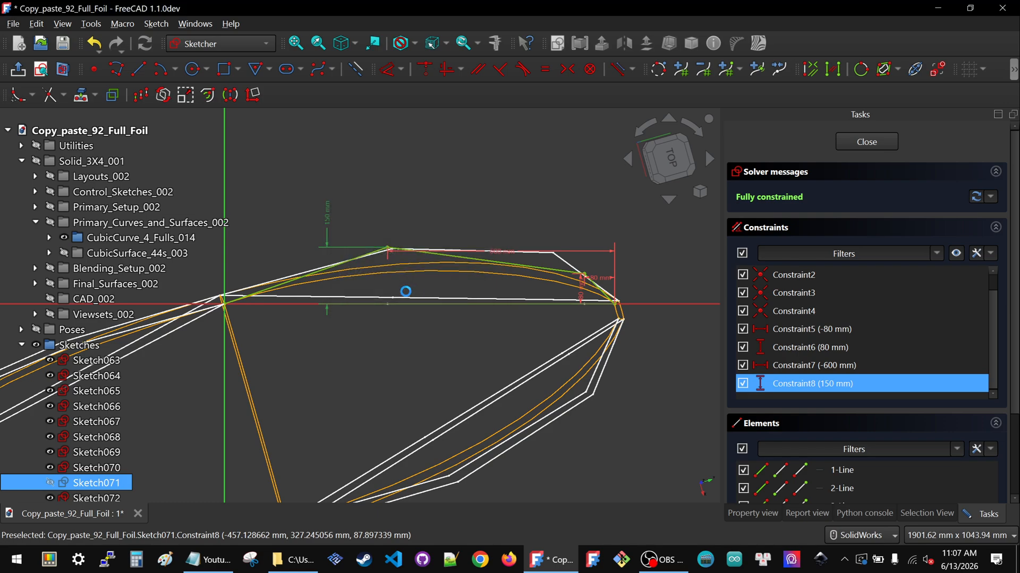
double_click(450, 393)
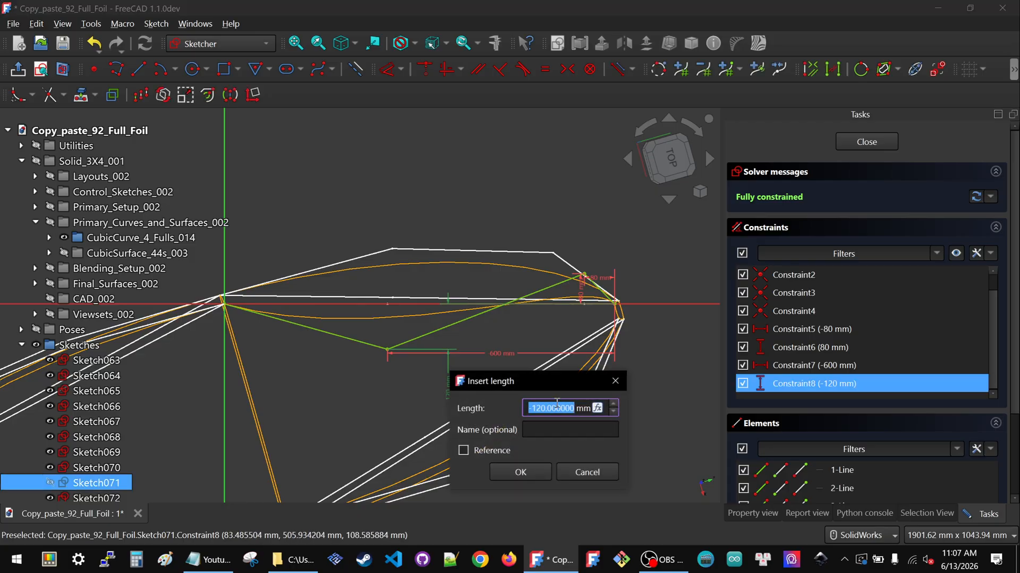
left_click(532, 408)
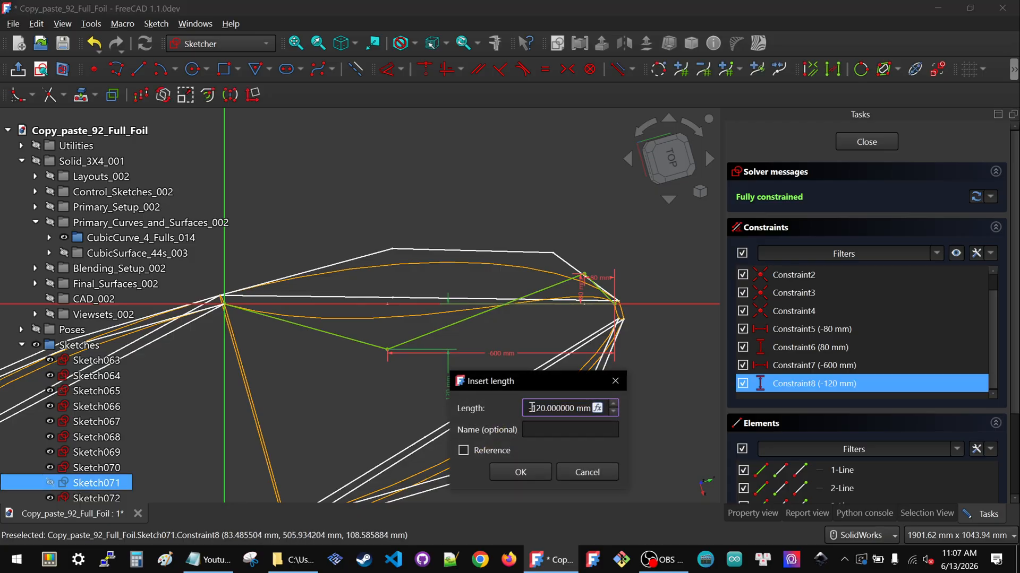
left_click(524, 473)
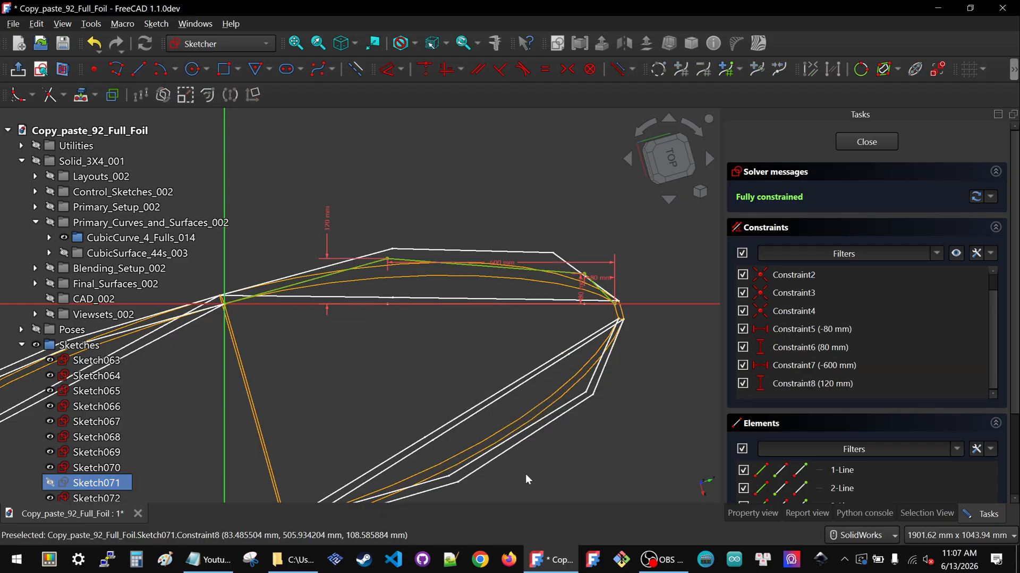
Set Sketch071's nose-side horizontal Constraint5 to -175 mm
scroll(600, 243, "up", 2)
double_click(595, 292)
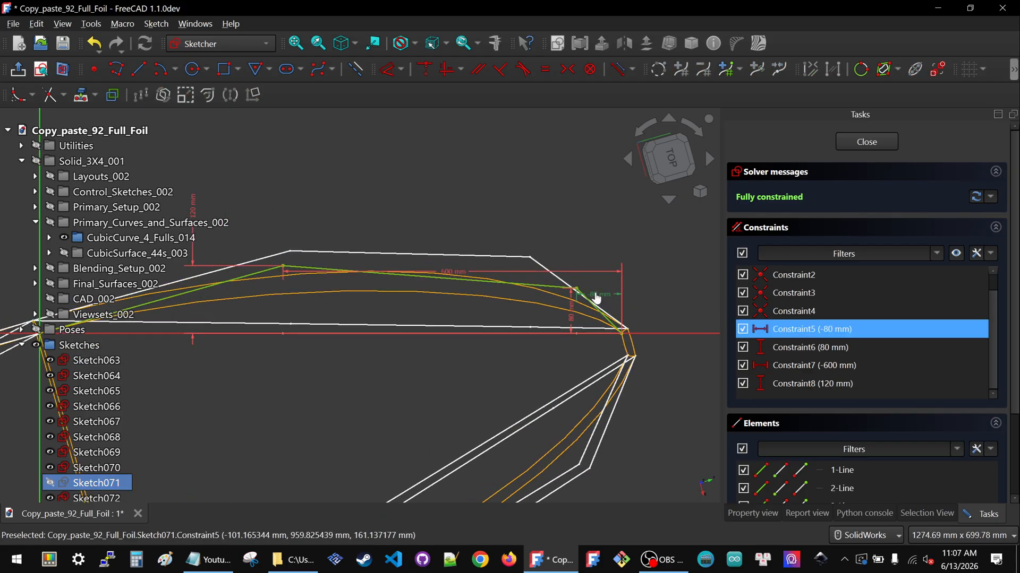
type("-175")
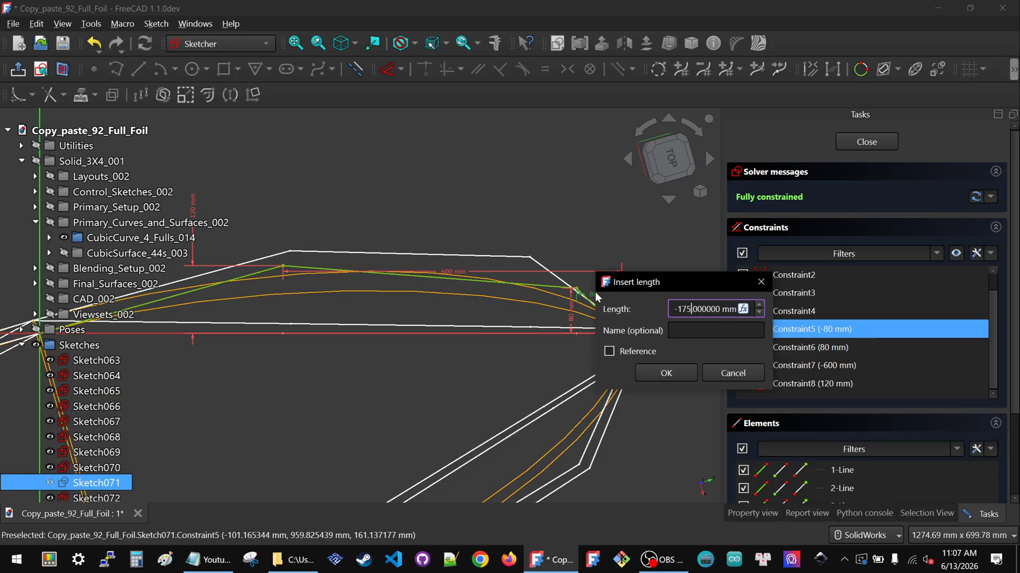
left_click(687, 378)
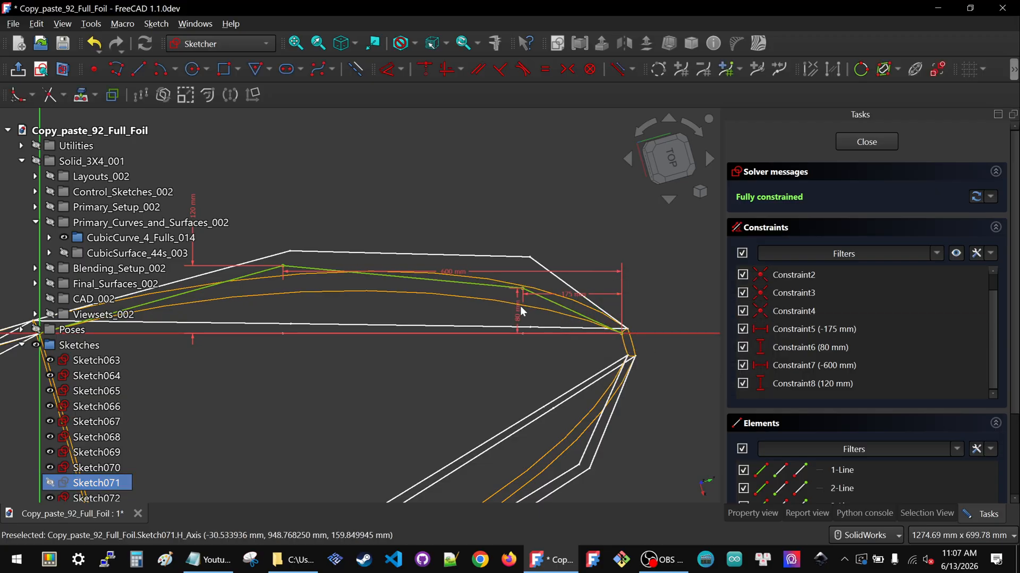
Set Sketch071's Constraint6 to 120 mm and close the sketch
double_click(519, 313)
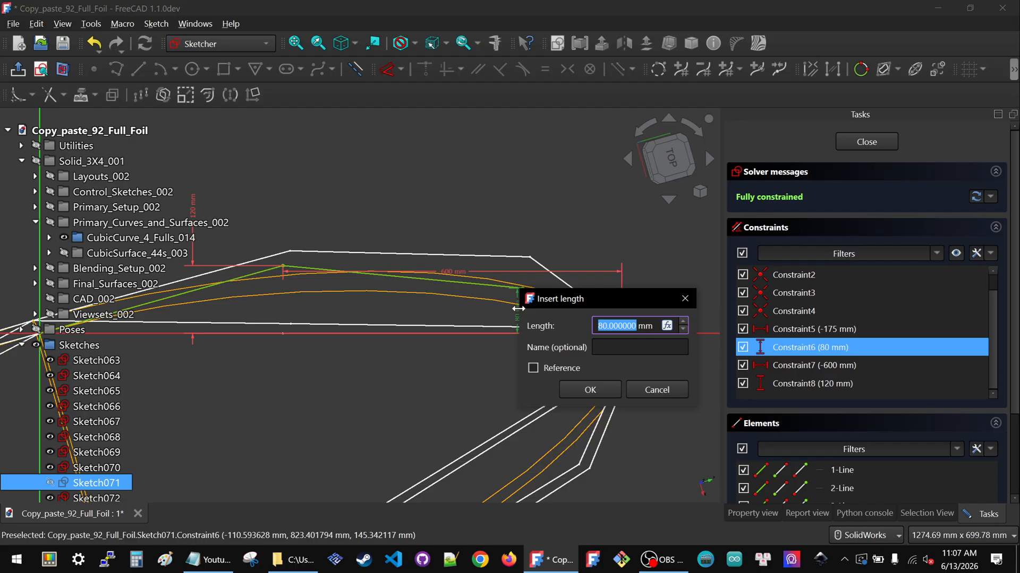
type("120")
key("Return")
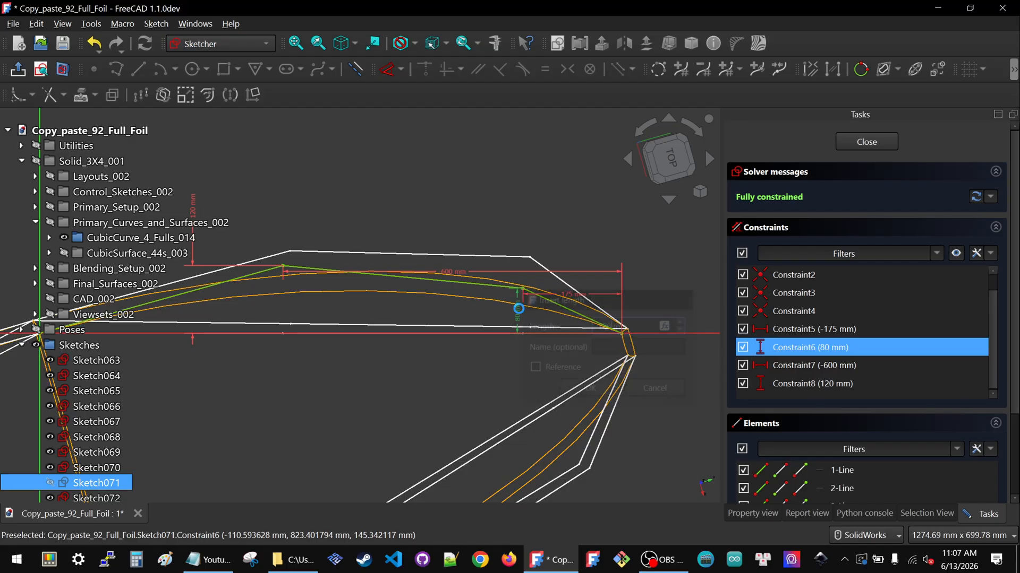
left_click(863, 142)
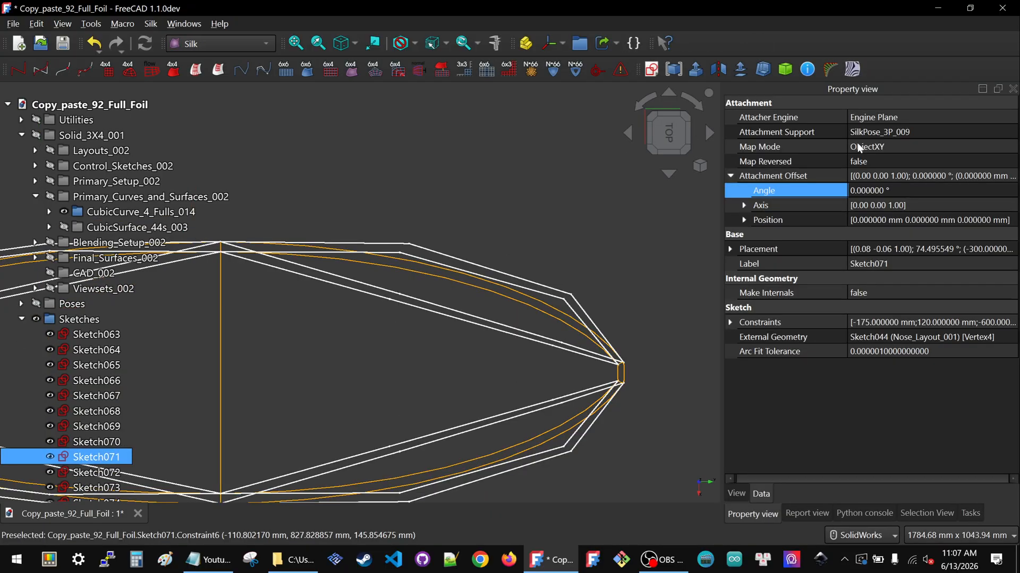
Hide all sketches in the Sketches group to view the foil curves alone
scroll(598, 307, "down", 3)
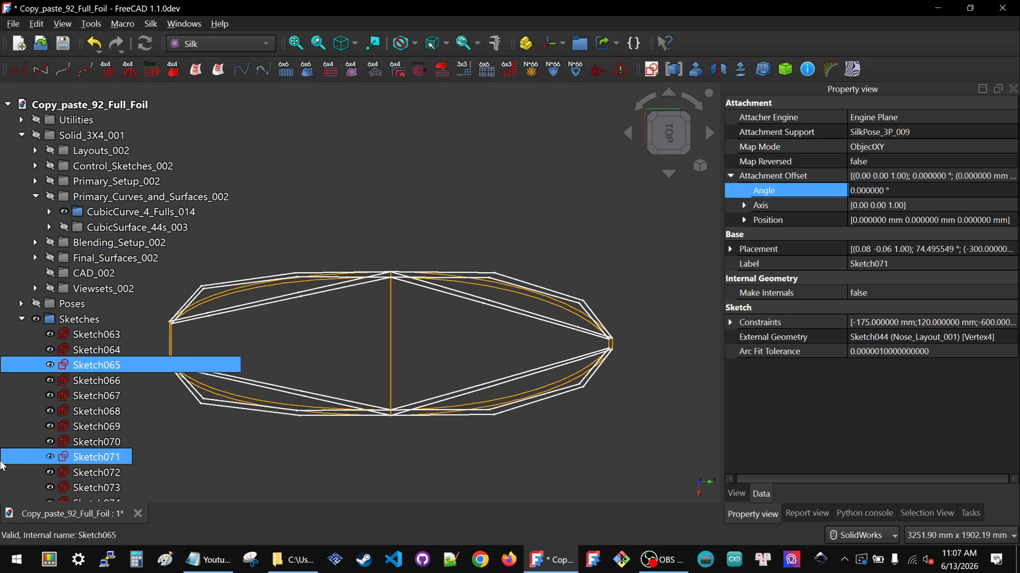
left_click(87, 319)
key("space")
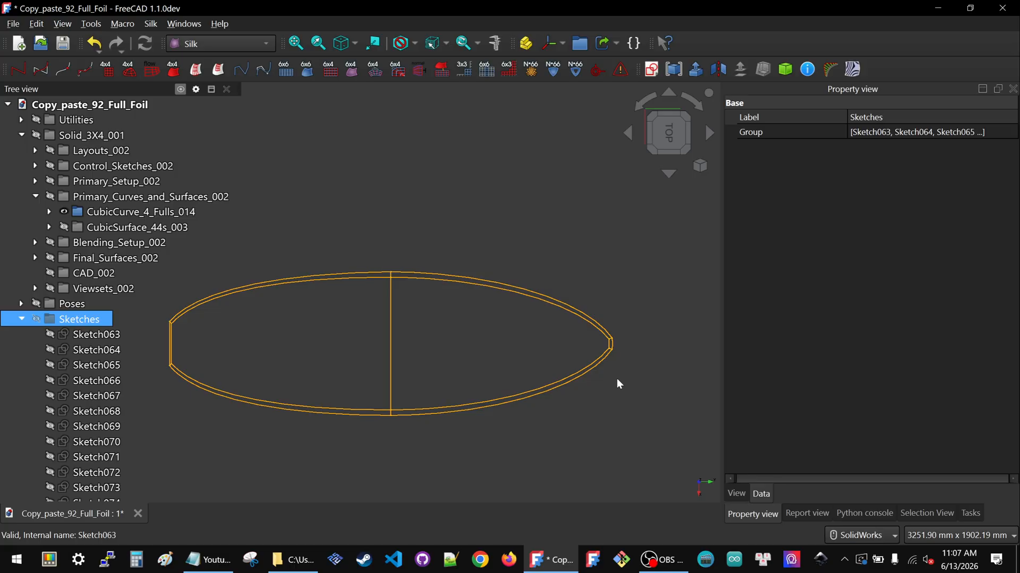
Toggle the Sketches group's visibility repeatedly and compare the control polygons with the foil curves from the top and right side
key("space")
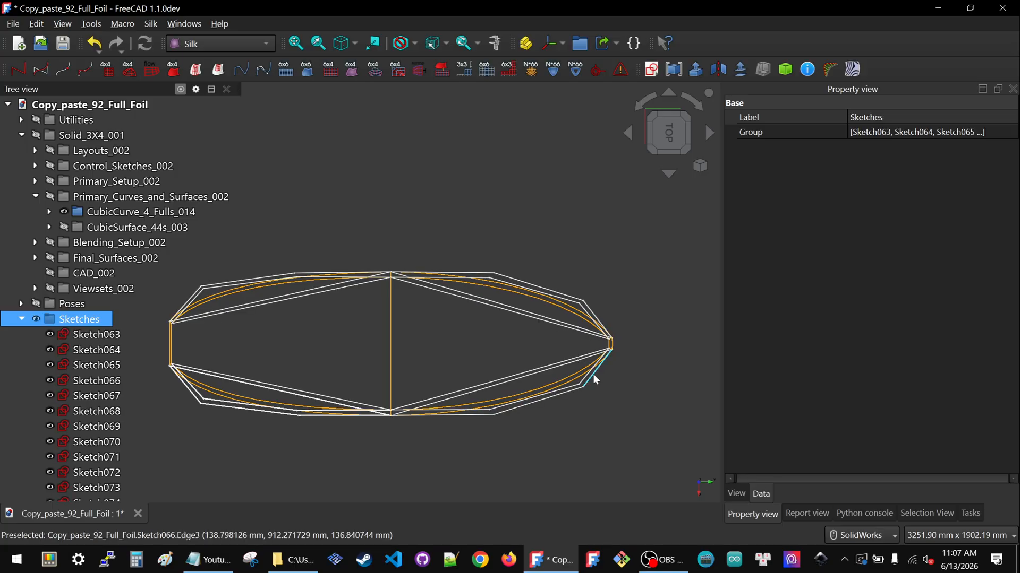
key("space")
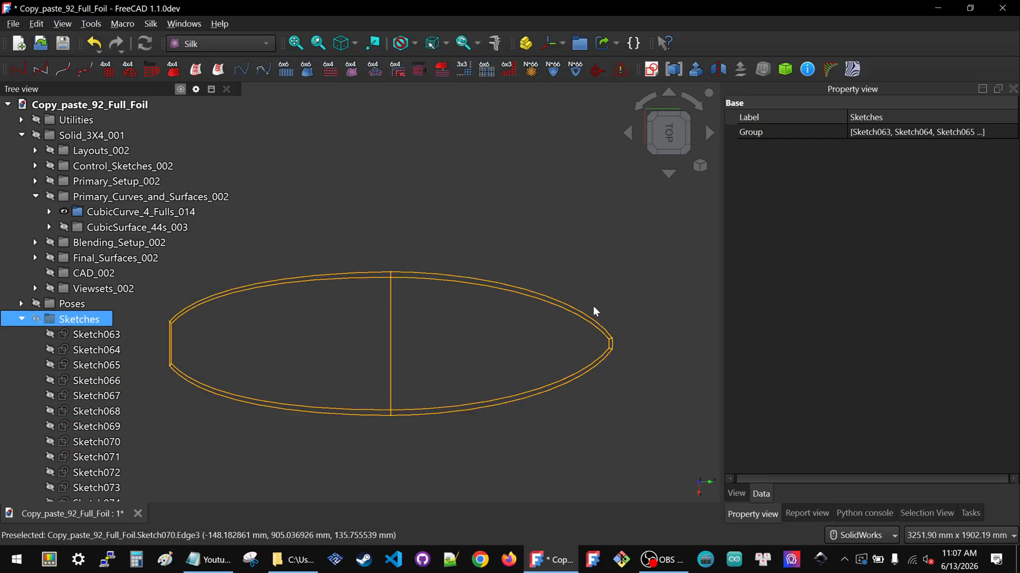
key("space")
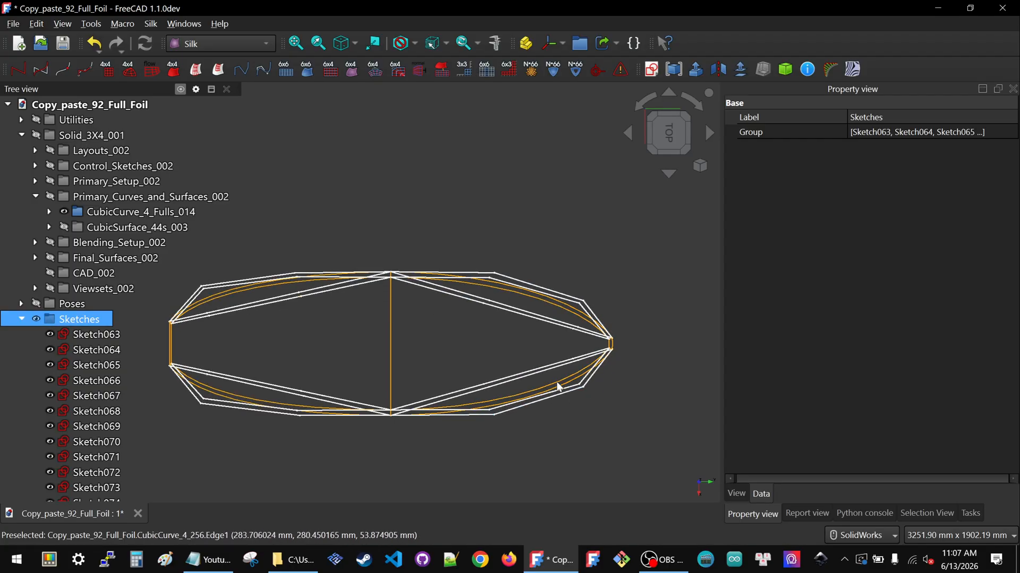
key("space")
key("space")
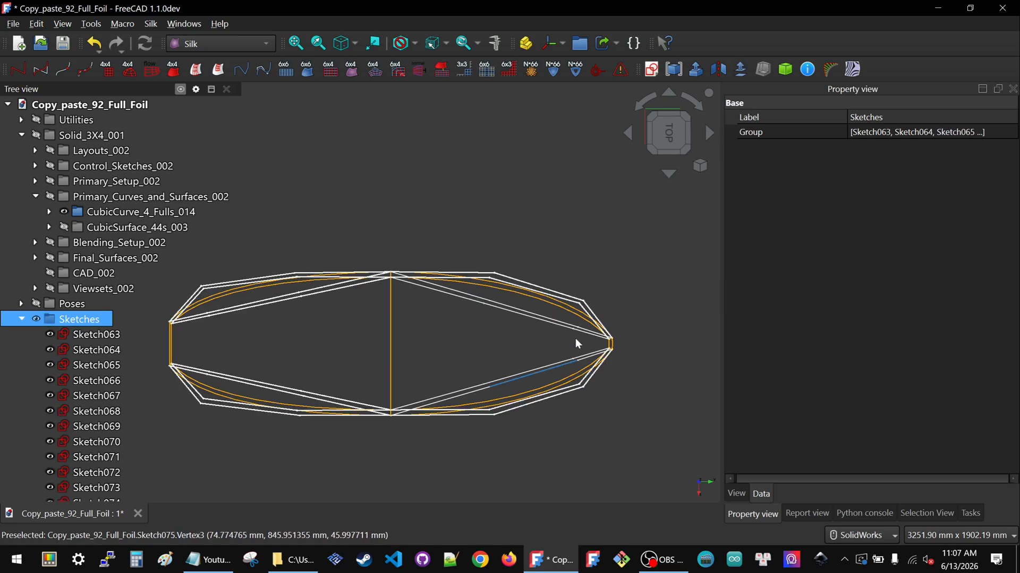
middle_click_drag(391, 318, 420, 173)
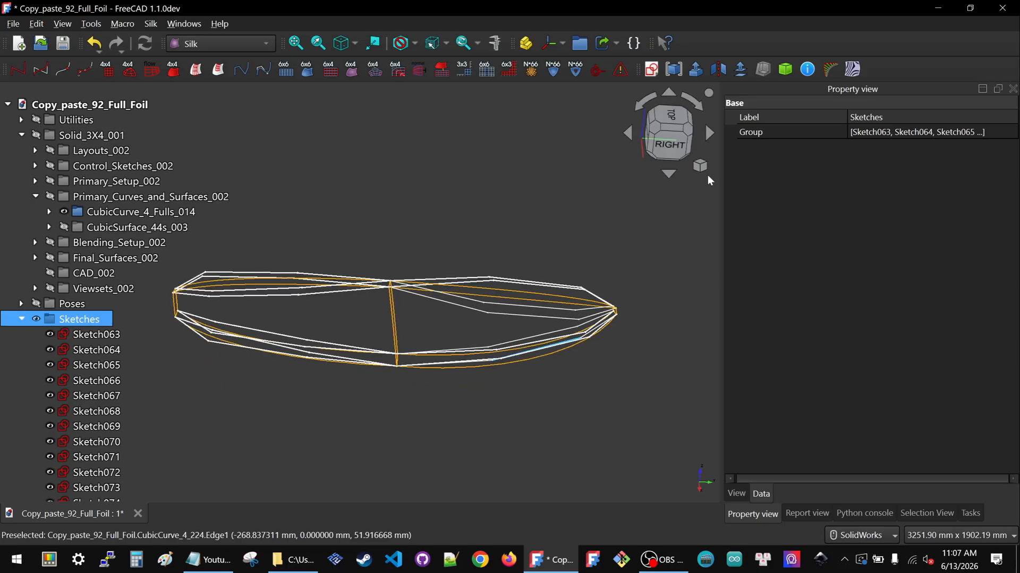
left_click(660, 152)
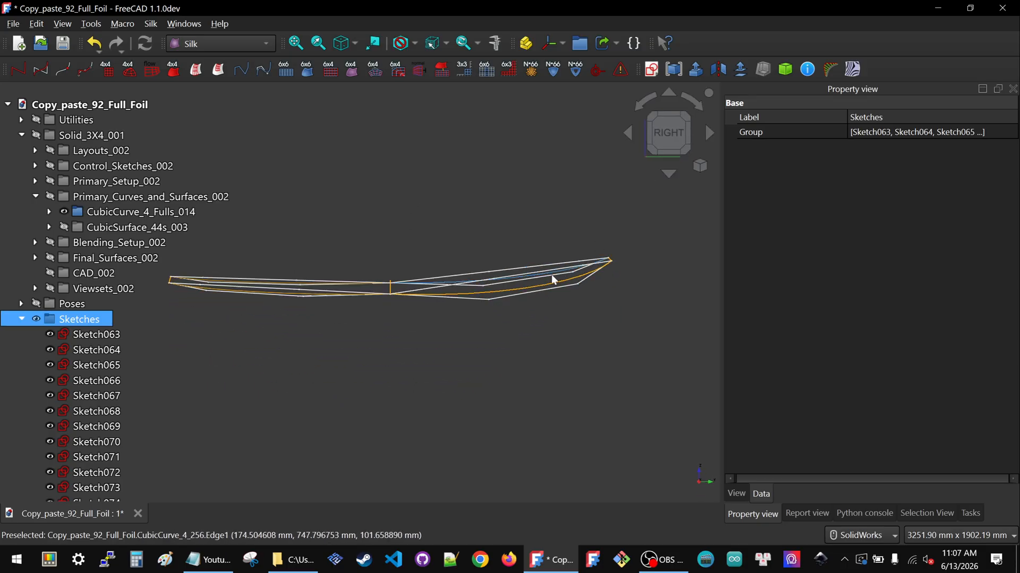
scroll(508, 293, "up", 3)
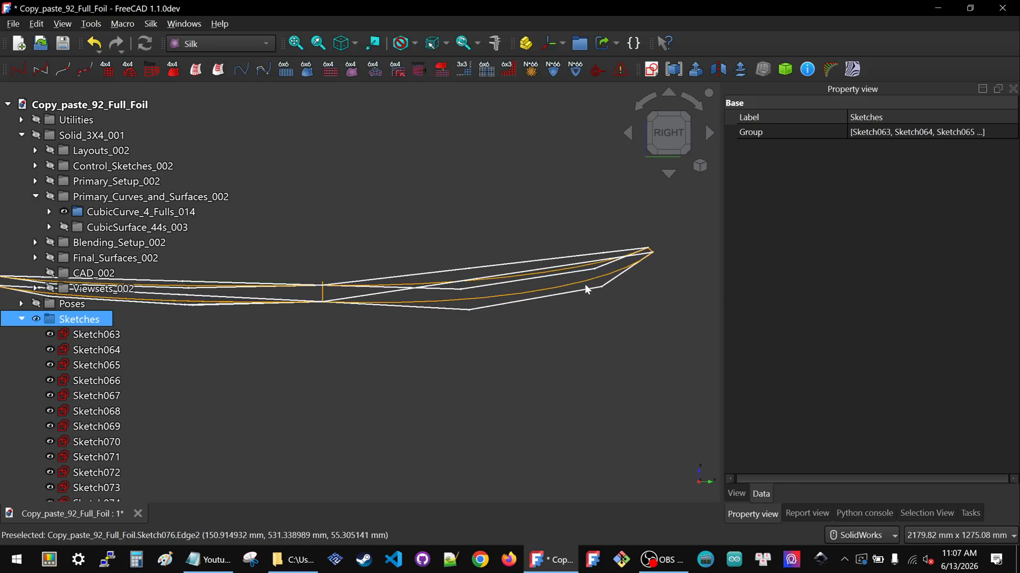
middle_click_drag(588, 289, 558, 258)
scroll(559, 259, "down", 1)
key("space")
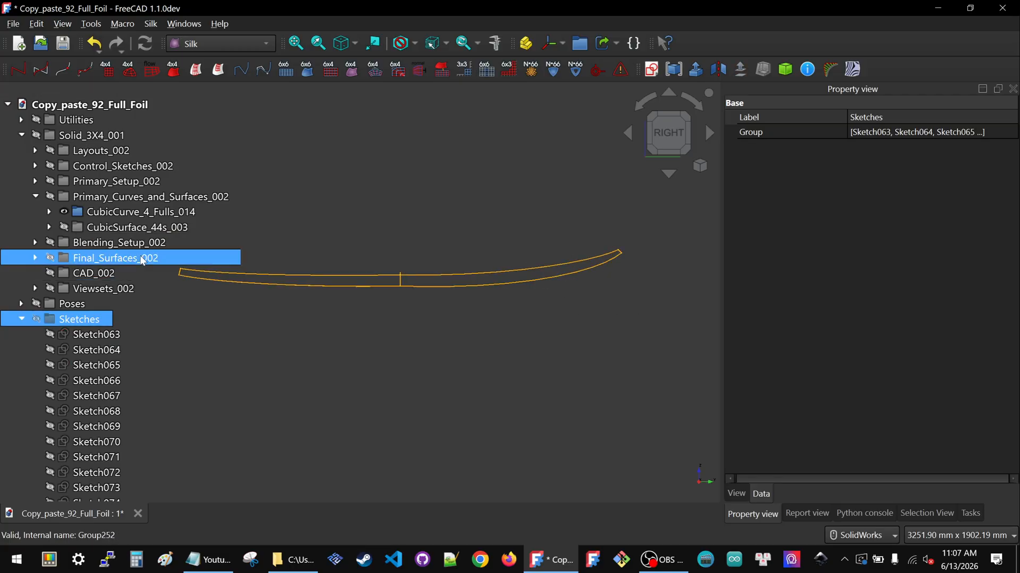
Show Final_Surfaces_002, examine the final surfaces from the right side, and hide them again
left_click(114, 258)
key("space")
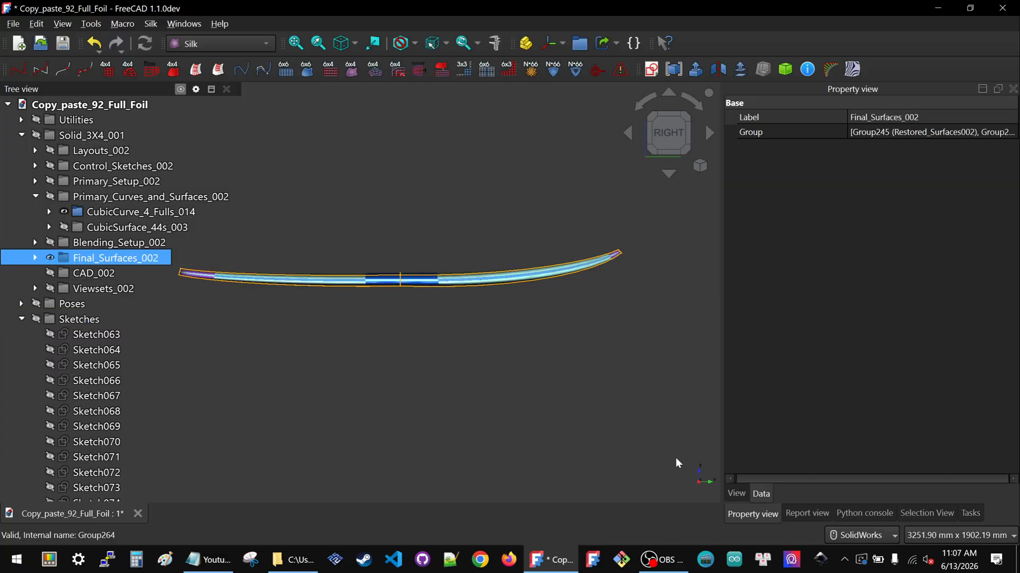
scroll(393, 277, "up", 5)
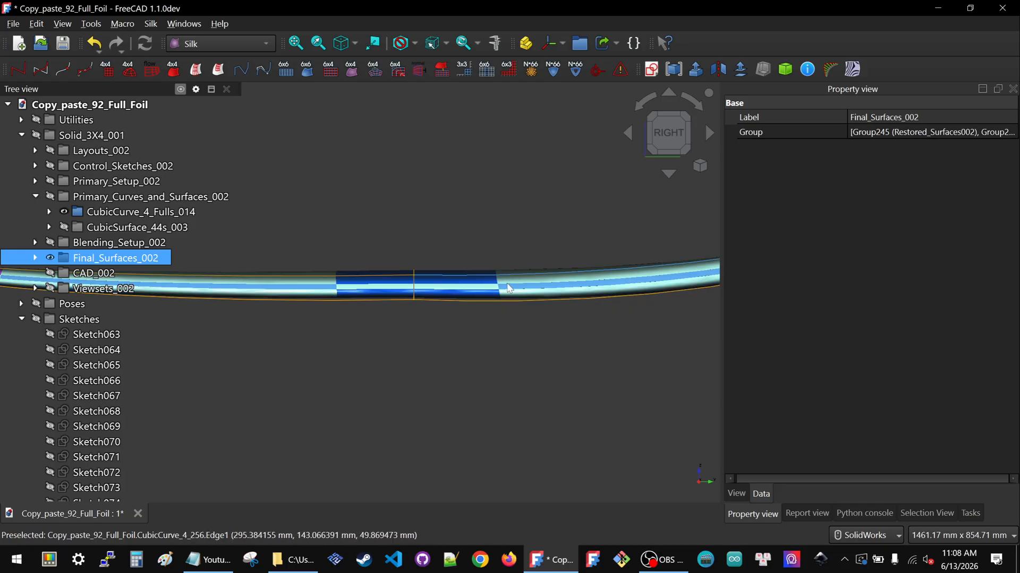
scroll(524, 298, "down", 3)
middle_click_drag(409, 279, 399, 347)
left_click(668, 140)
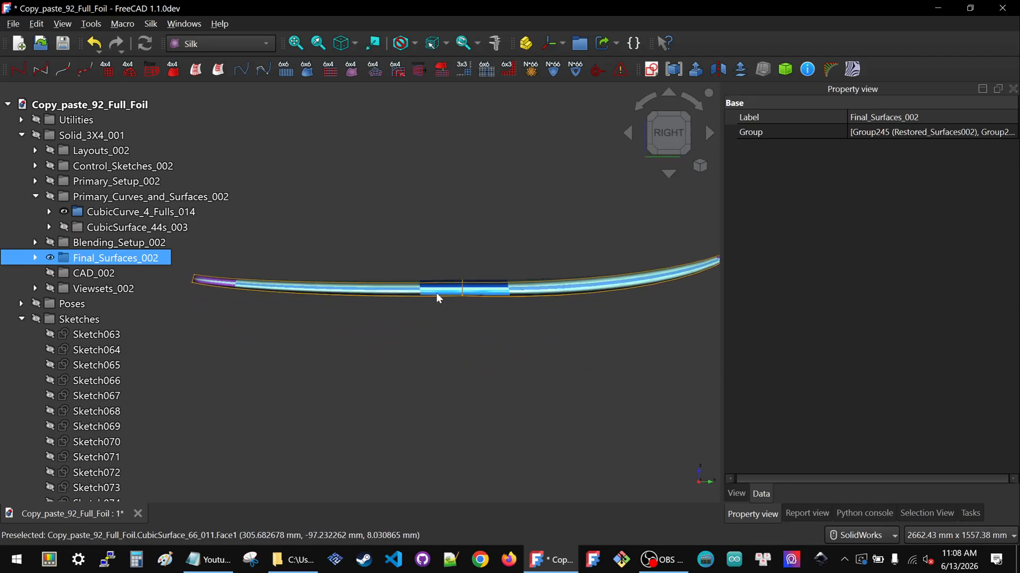
key("space")
scroll(429, 301, "up", 5)
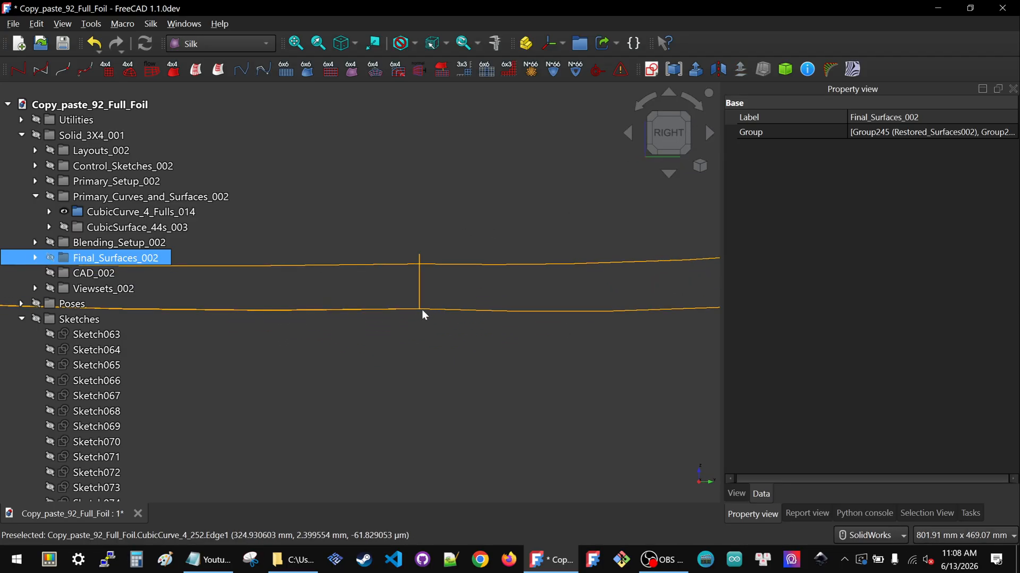
scroll(484, 311, "down", 4)
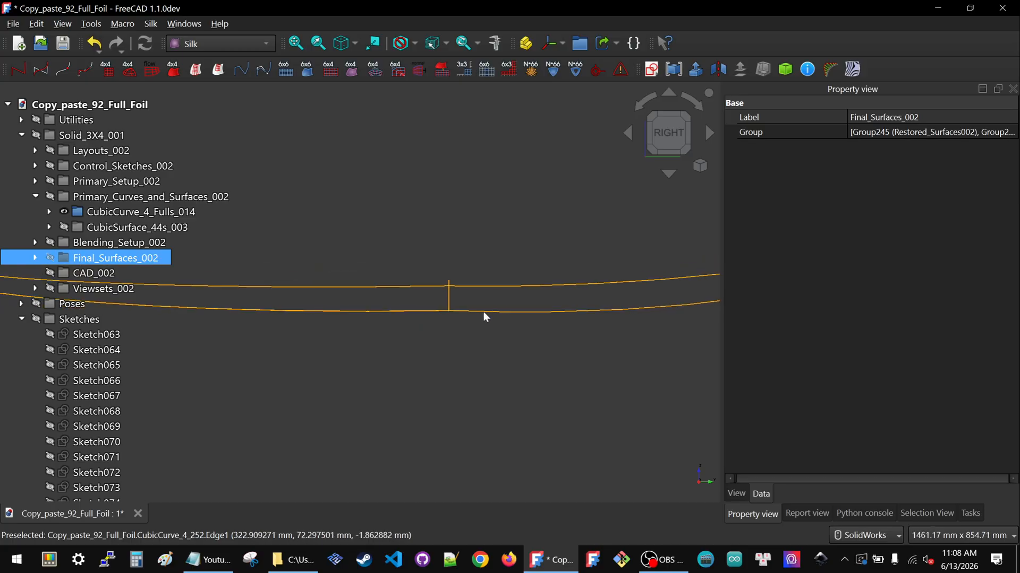
scroll(482, 311, "down", 2)
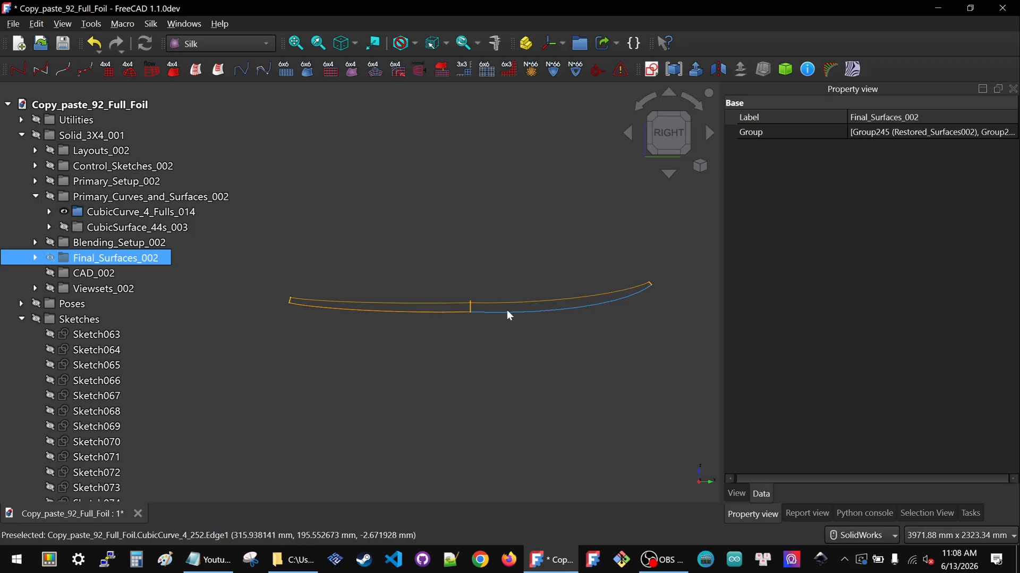
scroll(490, 312, "up", 5)
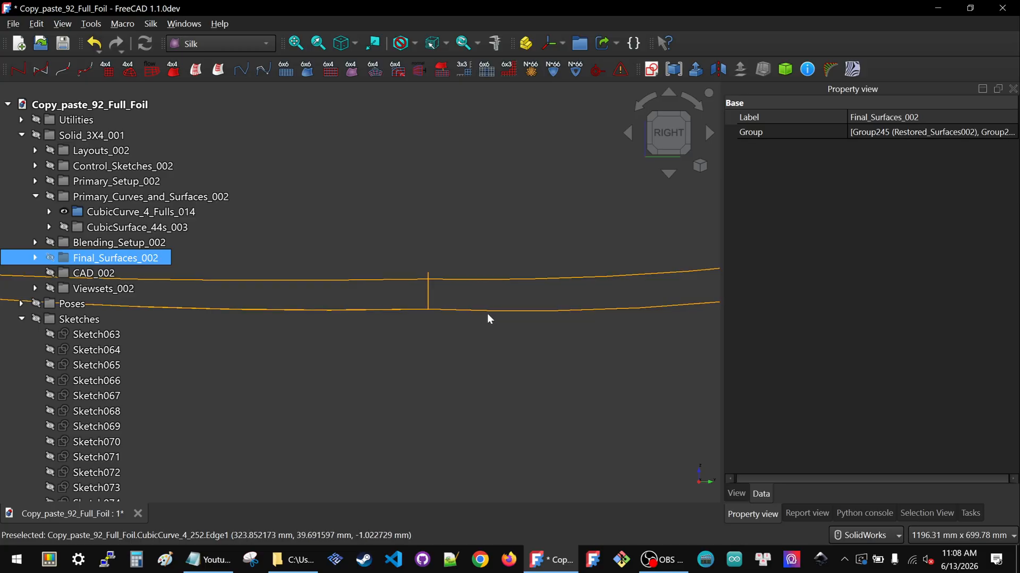
scroll(496, 328, "down", 4)
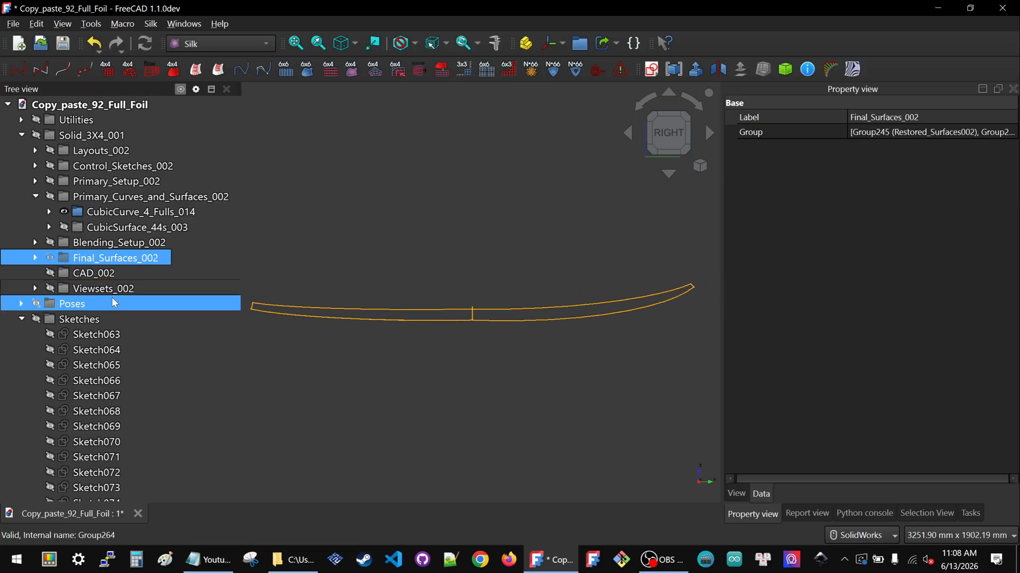
Show the Sketches group, then hide Sketch063 and Sketch065 through Sketch071 individually in top view
left_click(85, 318)
key("space")
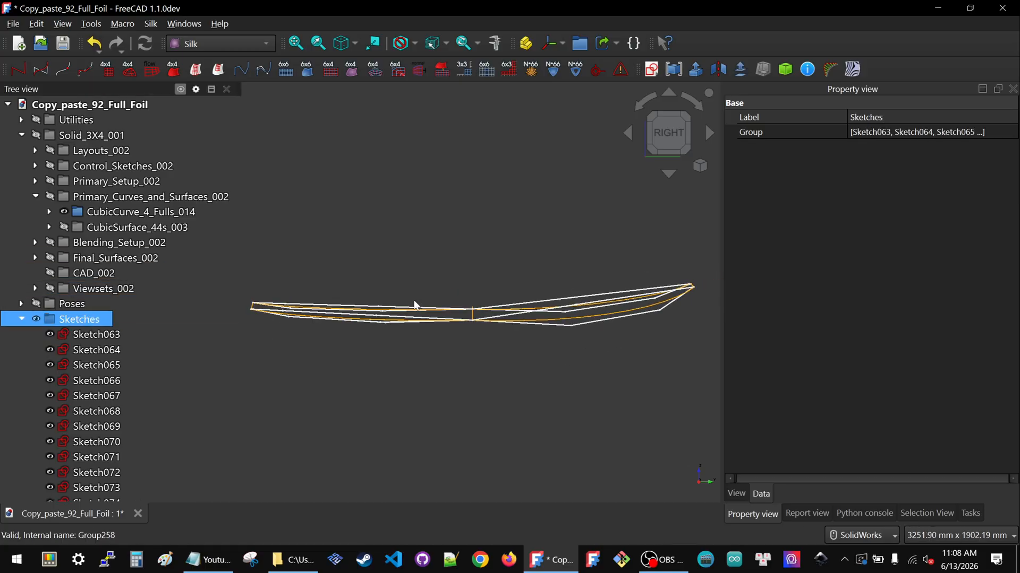
middle_click_drag(419, 301, 666, 137)
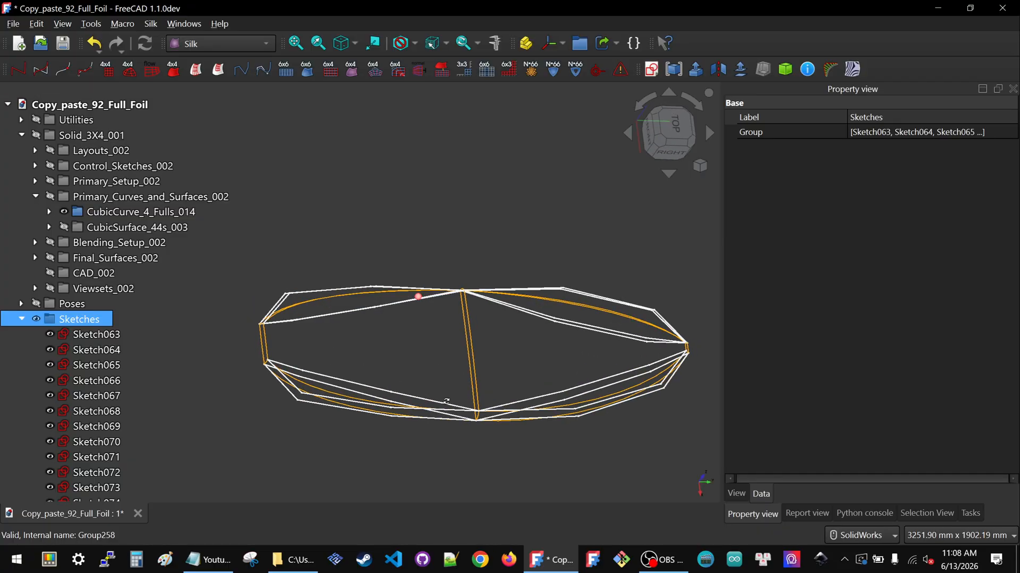
left_click(669, 135)
left_click(587, 293)
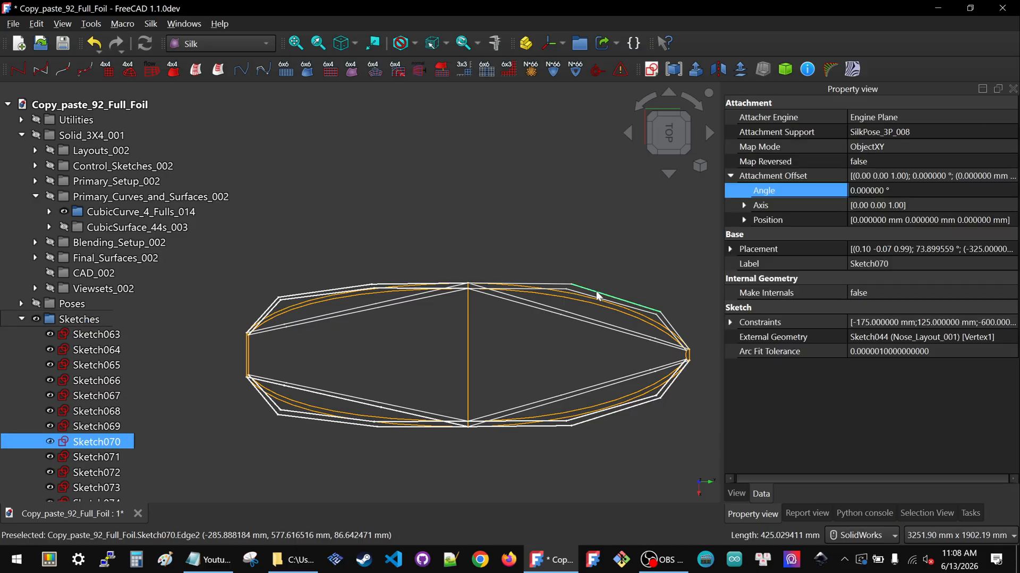
left_click(579, 295)
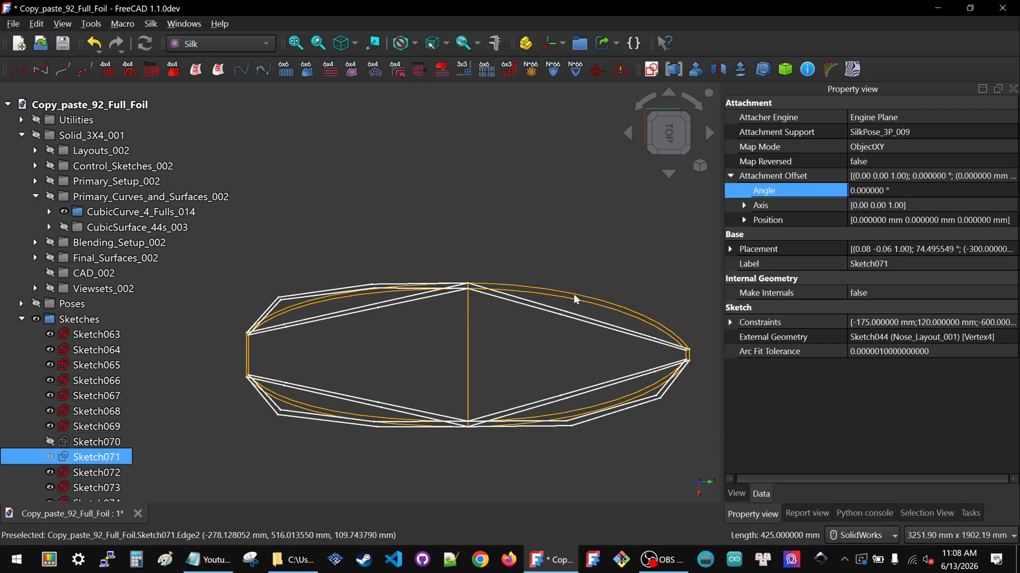
left_click(582, 417)
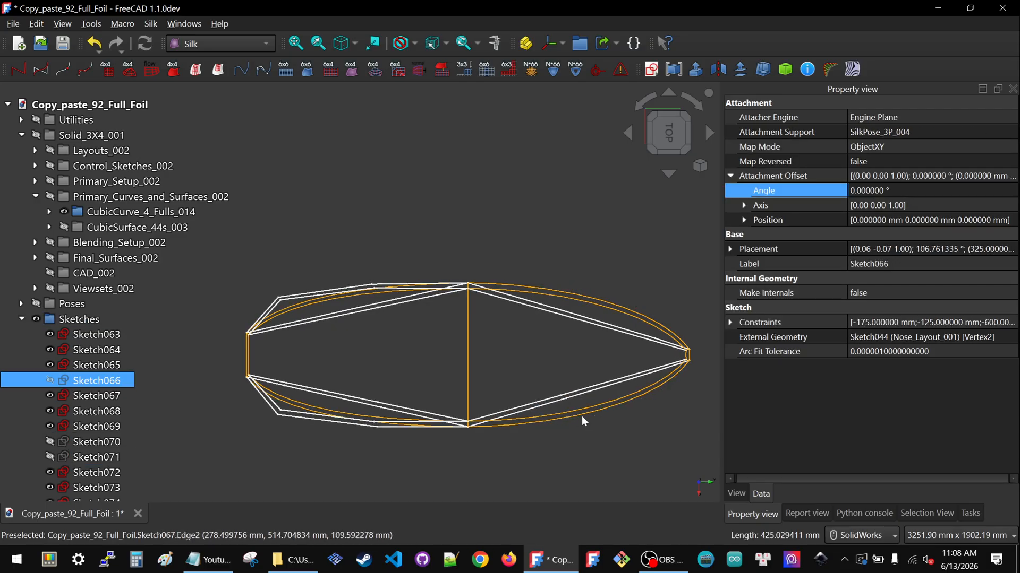
left_click(581, 415)
left_click(310, 419)
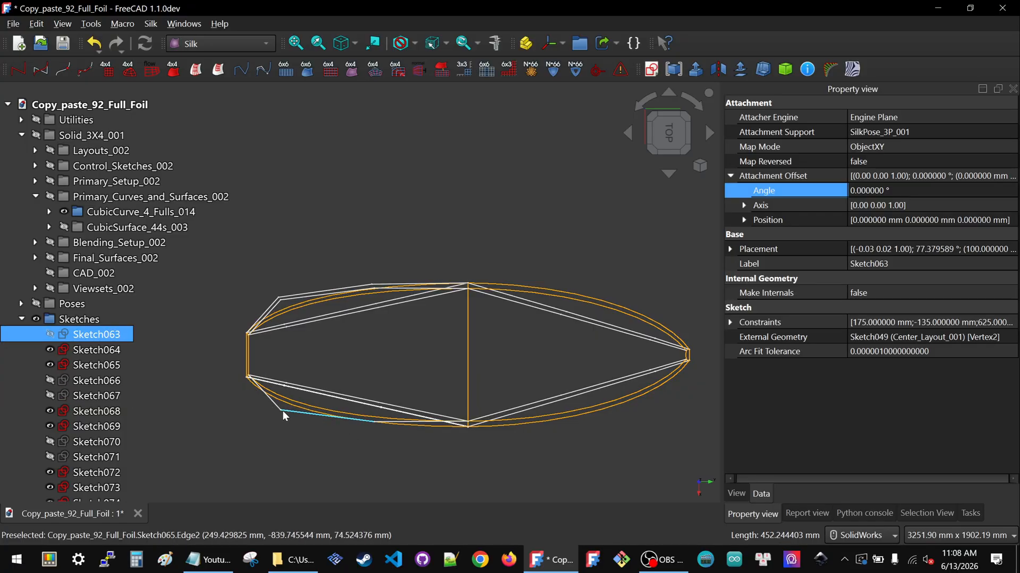
left_click(282, 411)
left_click(286, 298)
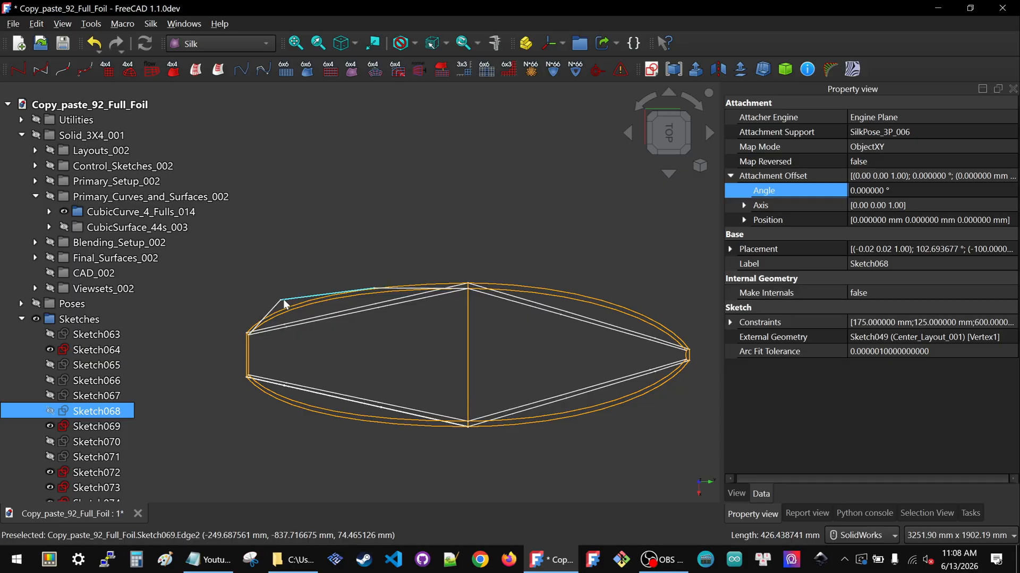
left_click(286, 302)
key("space")
Examine the remaining sketches against the foil curves from the right side at several zoom levels
mouse_move(454, 341)
middle_mouse_down()
mouse_move(364, 328)
mouse_move(379, 228)
middle_mouse_up()
left_click(668, 139)
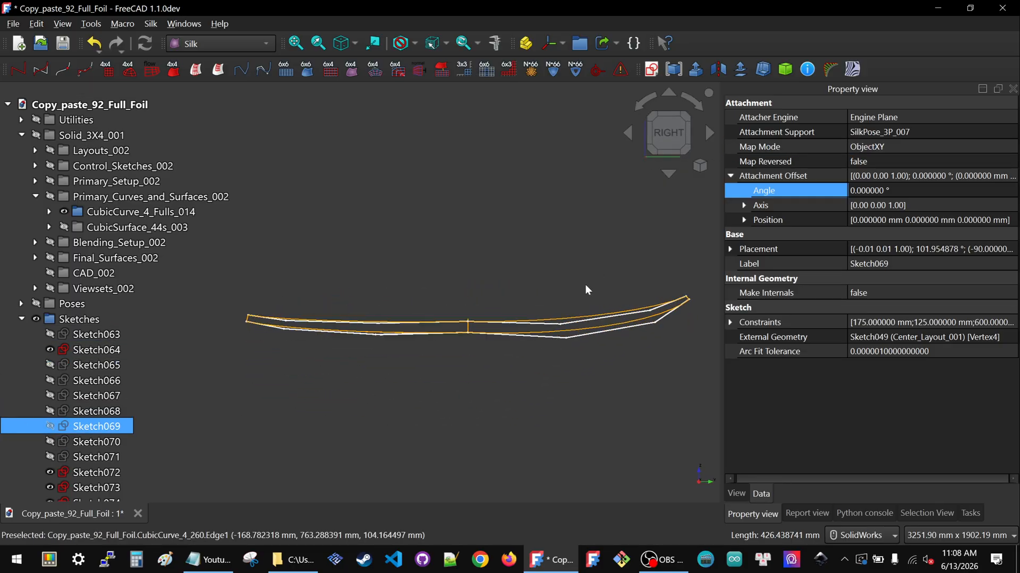
scroll(607, 333, "up", 1)
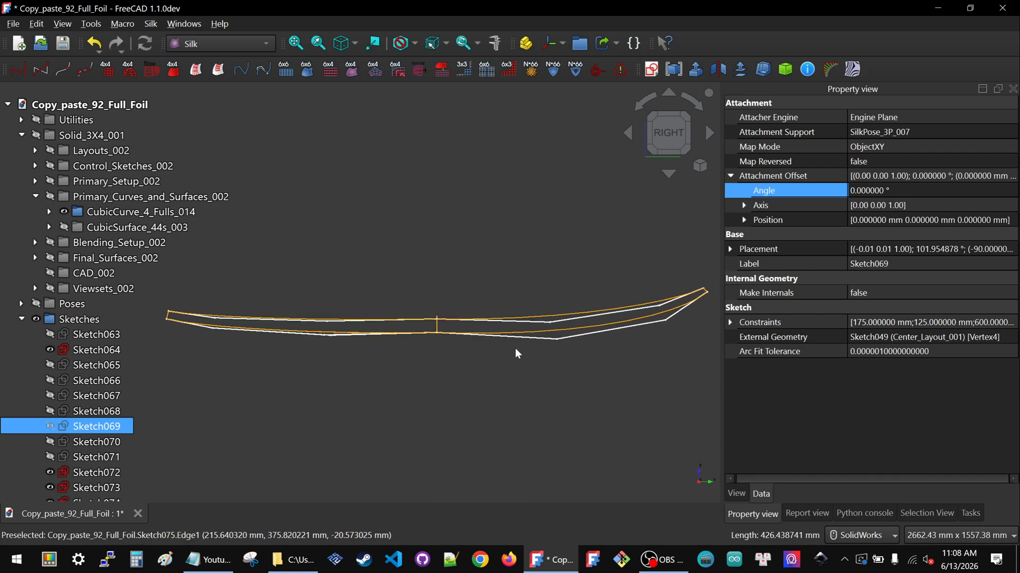
scroll(367, 324, "up", 4)
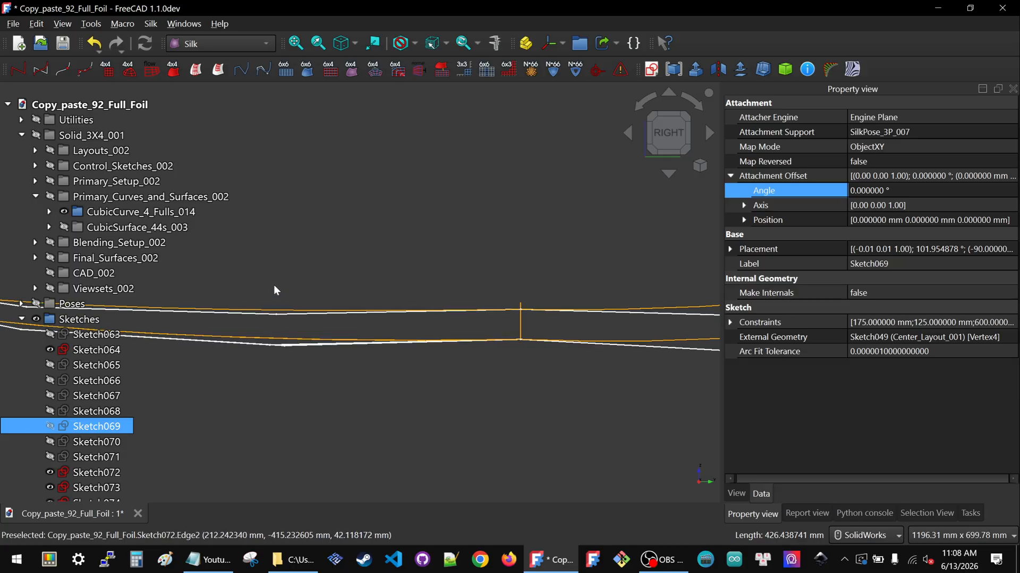
scroll(321, 324, "down", 3)
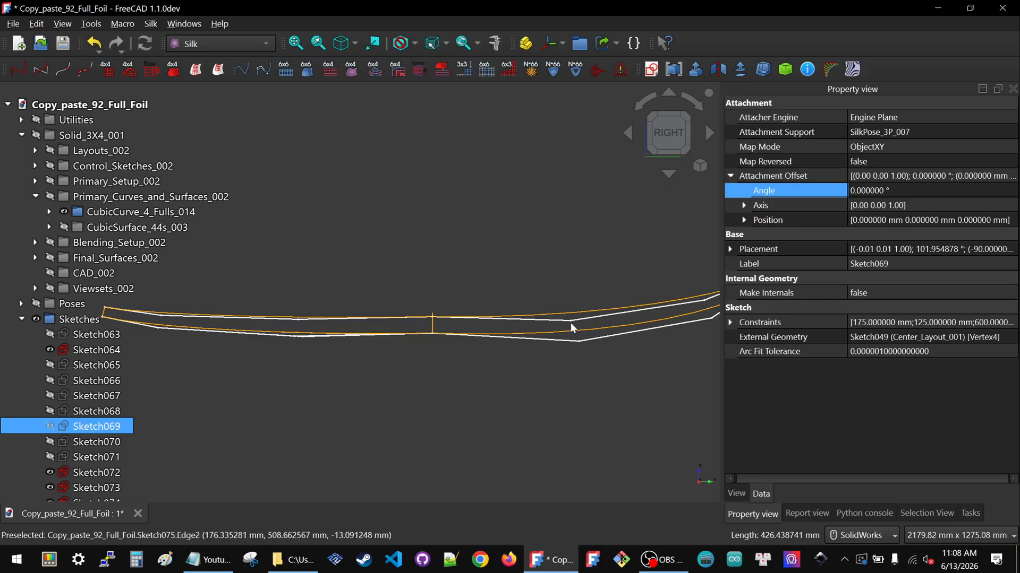
scroll(536, 321, "down", 2)
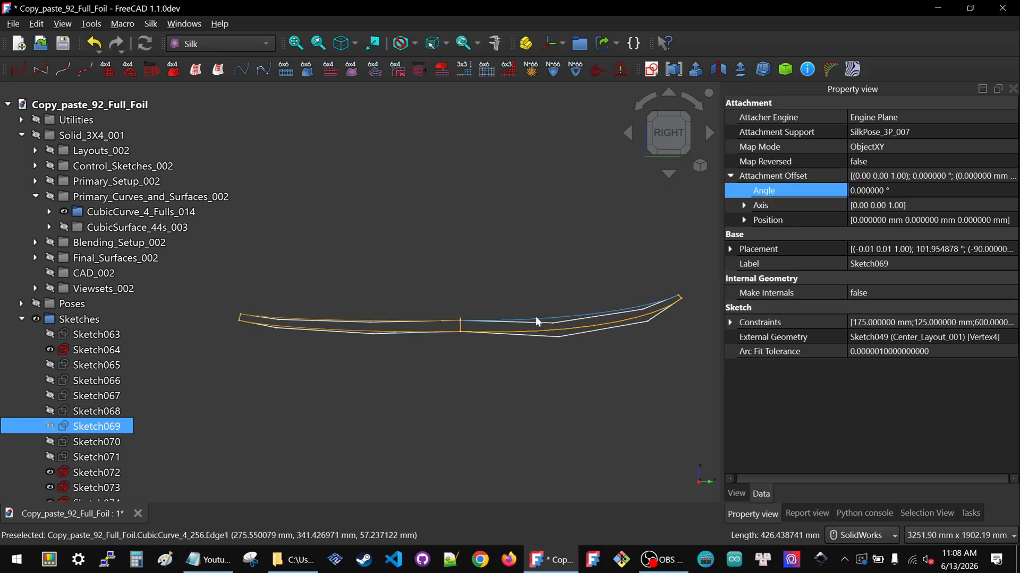
scroll(558, 321, "up", 3)
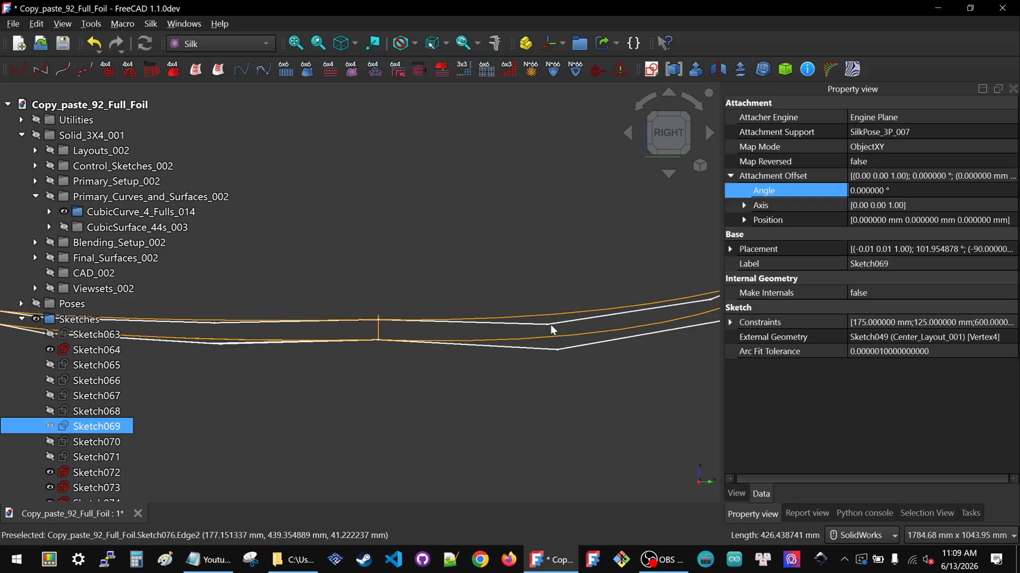
scroll(531, 309, "down", 2)
left_click(503, 328)
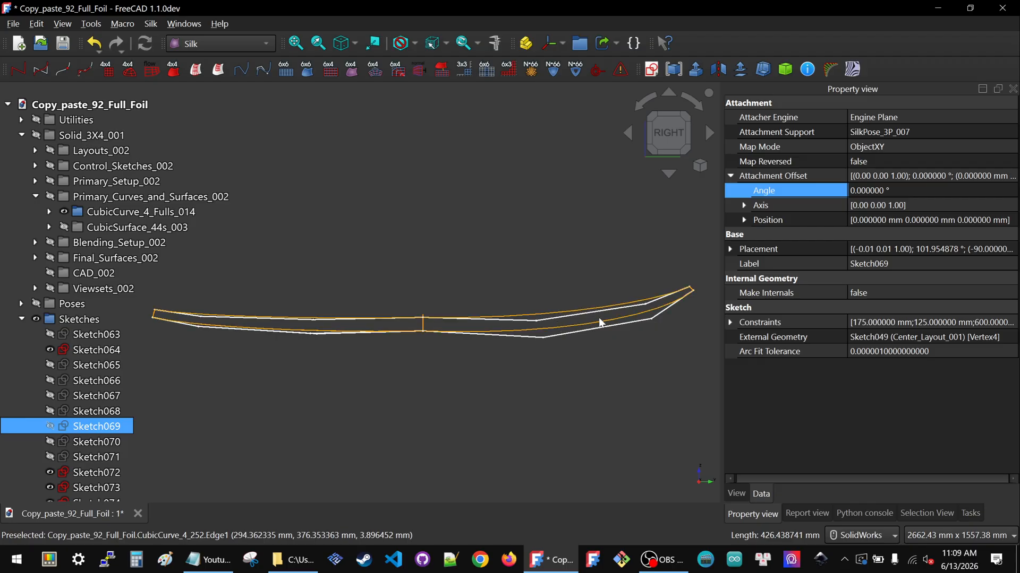
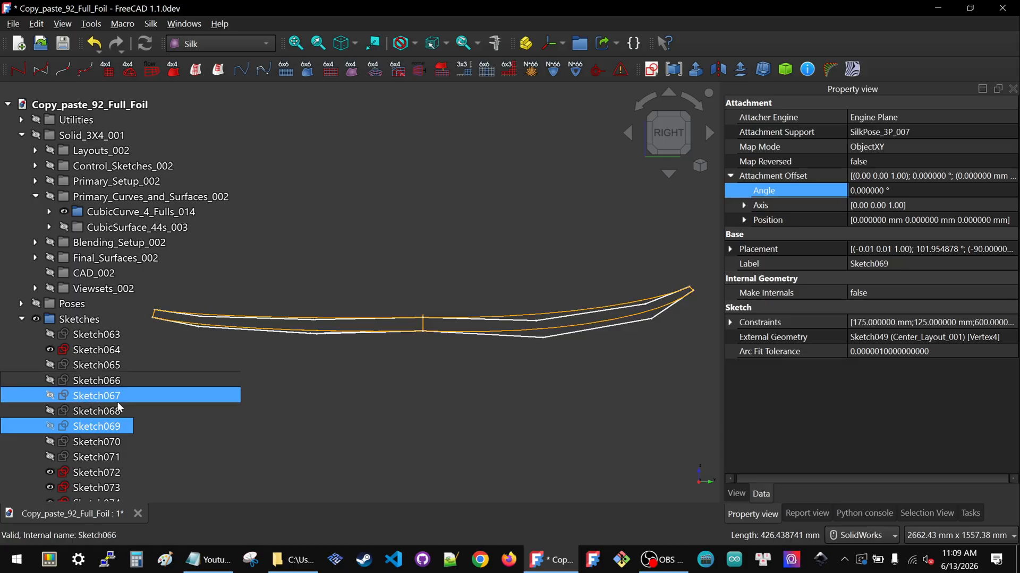
Open Sketch064 for editing and view it from the right side, zoomed in on its dimensions
left_click(86, 351)
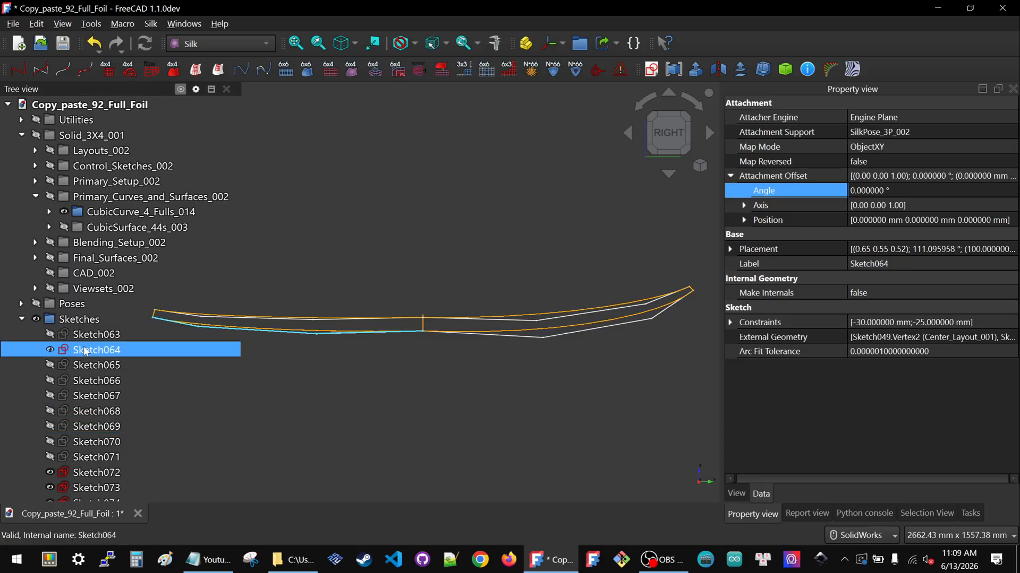
double_click(85, 352)
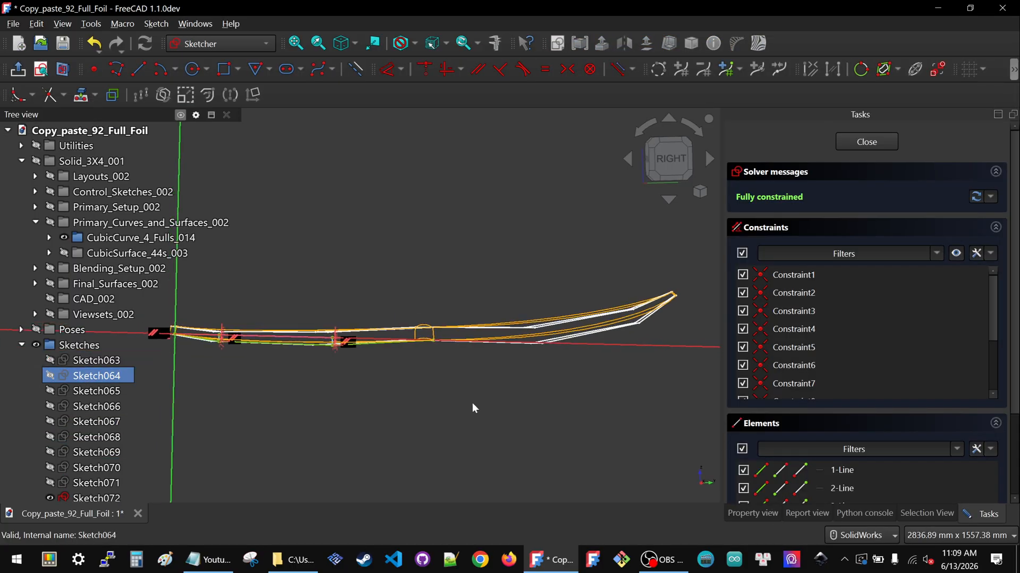
left_click(673, 170)
scroll(327, 350, "up", 8)
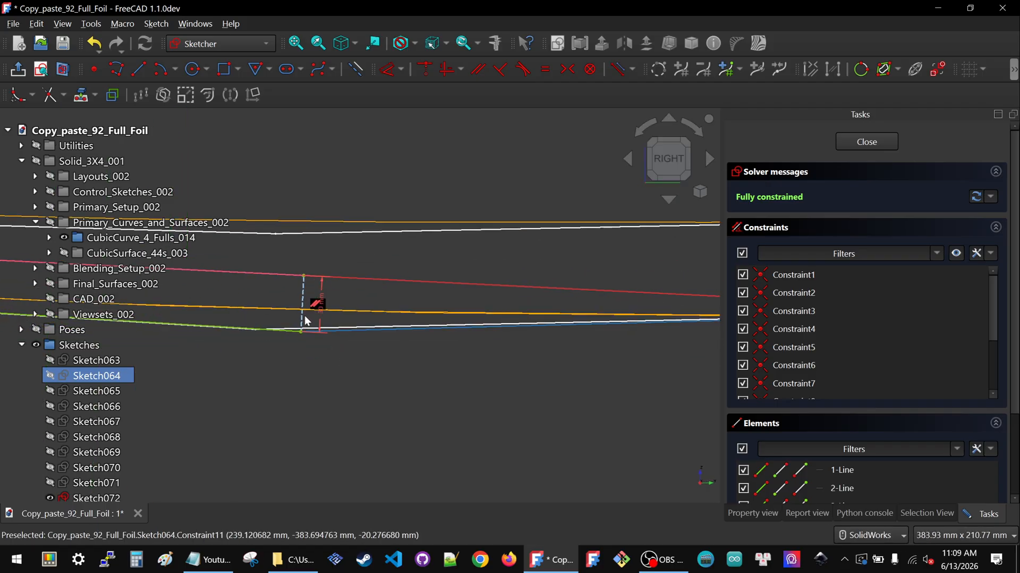
left_click(323, 303)
double_click(323, 302)
type("-20.000000")
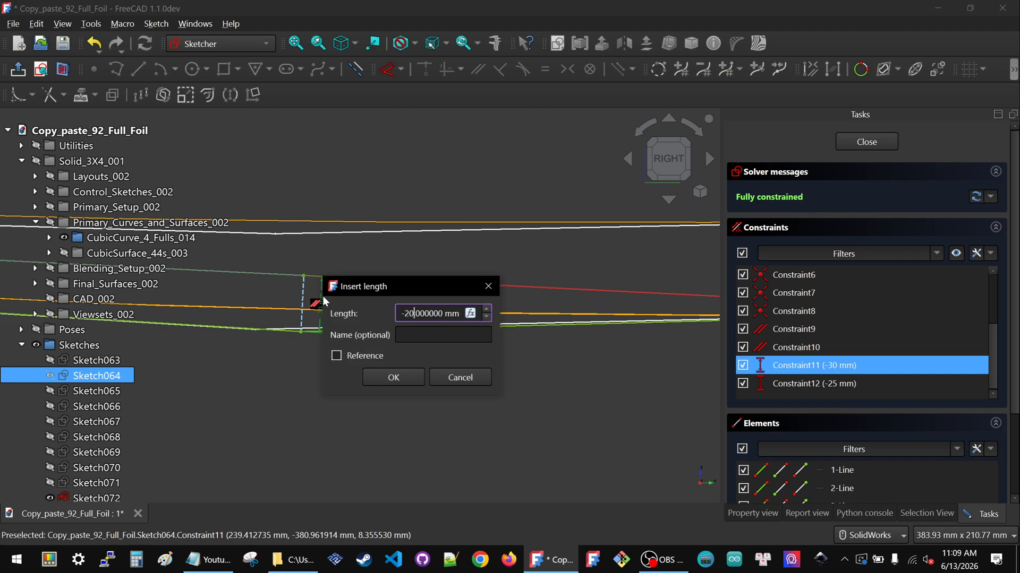
left_click(336, 355)
left_click(393, 377)
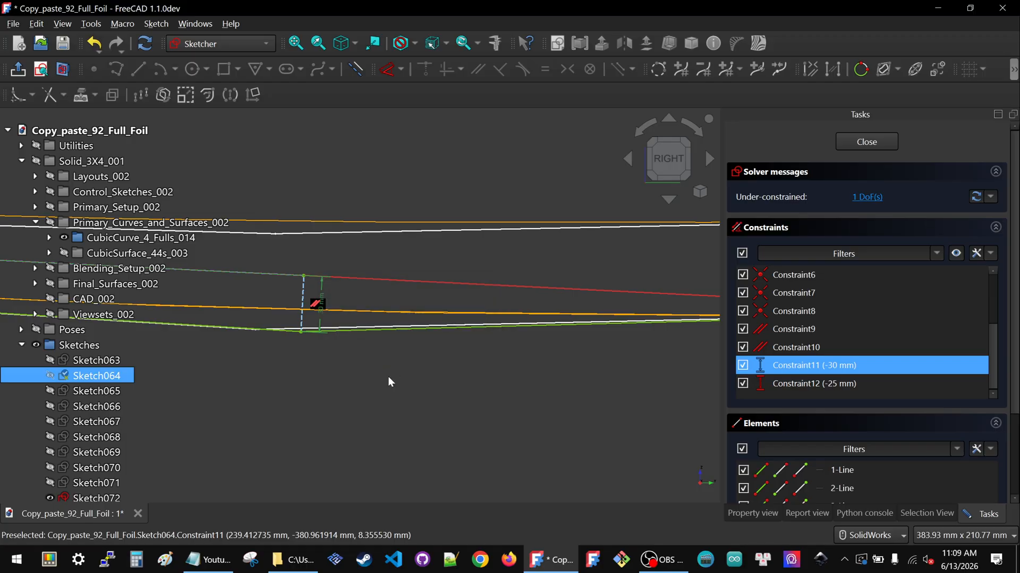
double_click(317, 303)
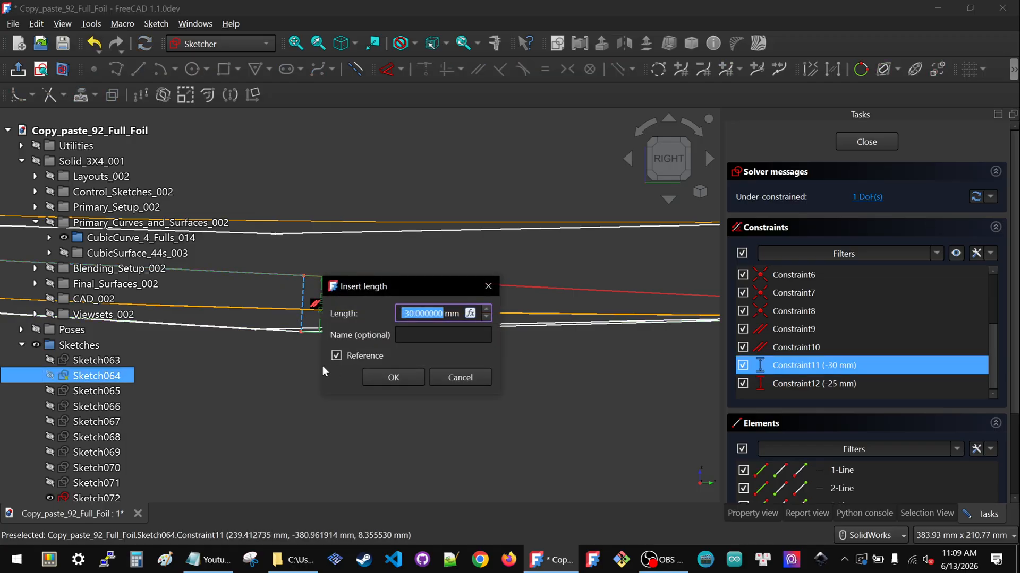
left_click(337, 356)
left_click(409, 378)
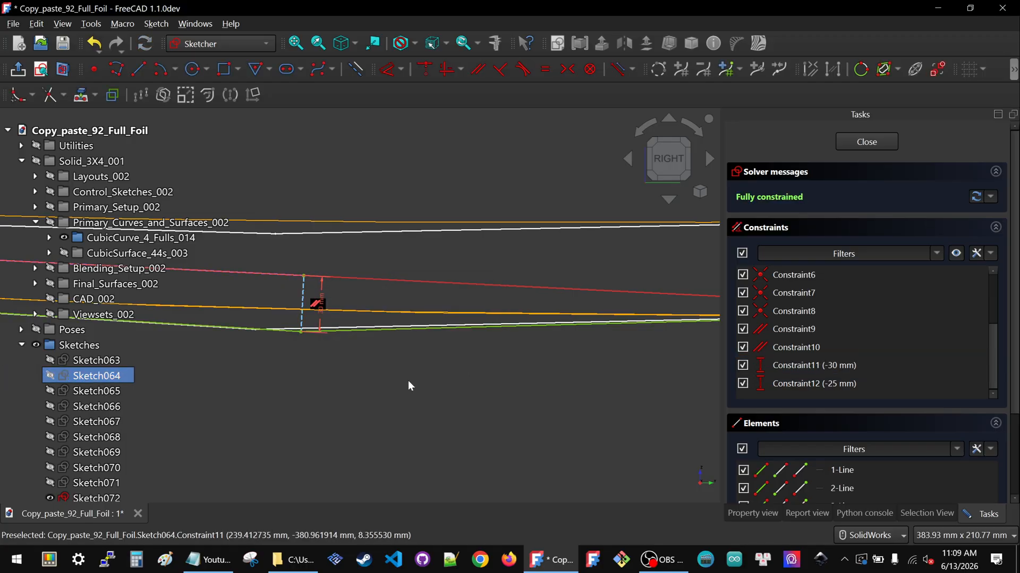
Set Sketch064's Constraint11 dimension to -20 mm and close the sketch
double_click(319, 303)
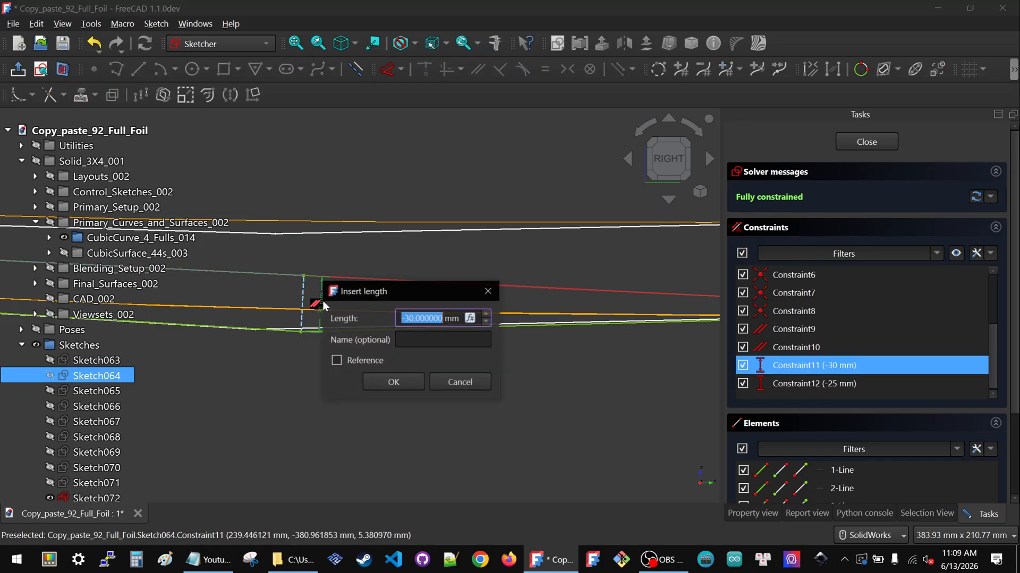
type("-20.000000")
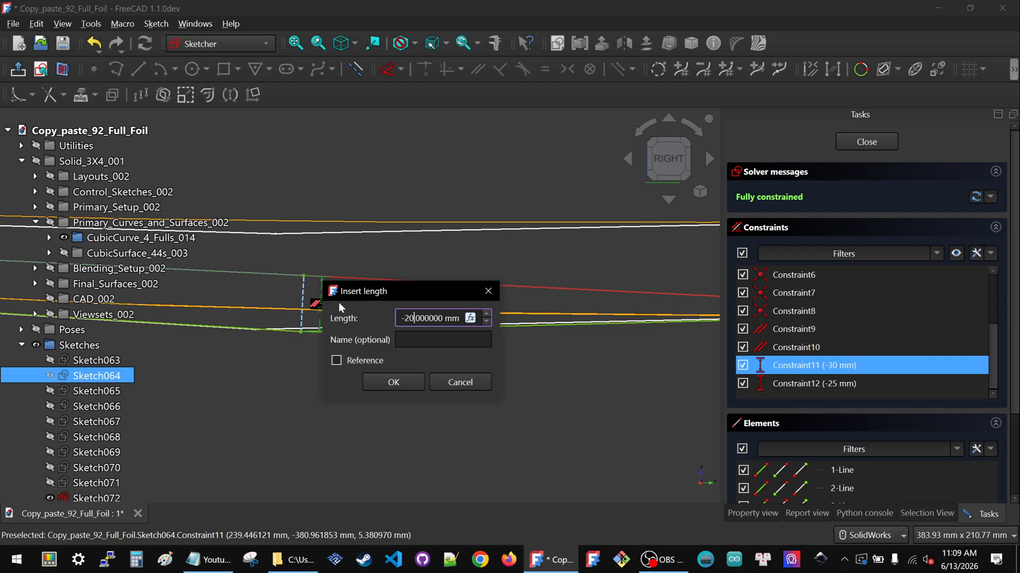
left_click(420, 386)
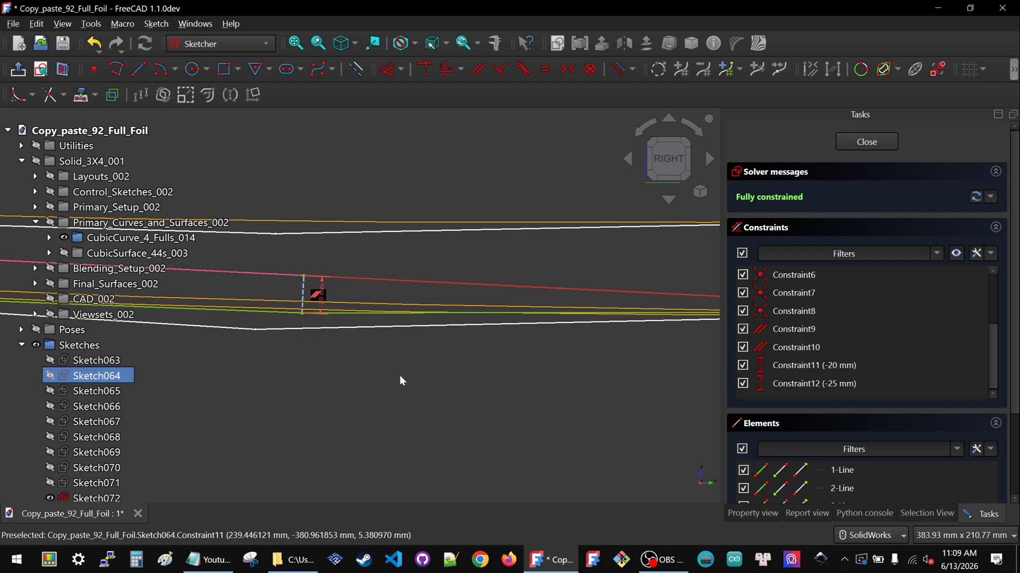
scroll(351, 316, "down", 4)
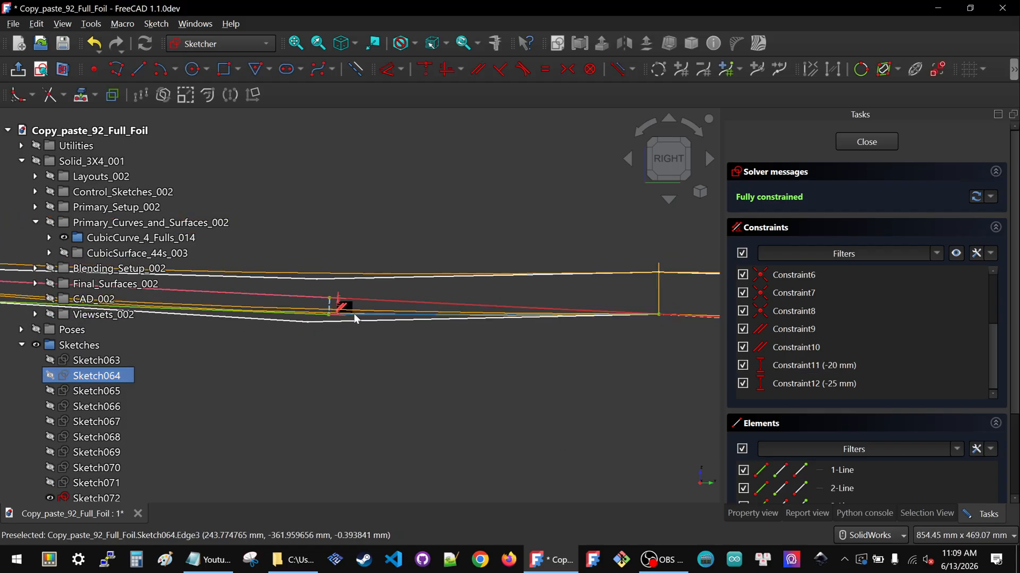
scroll(345, 318, "up", 7)
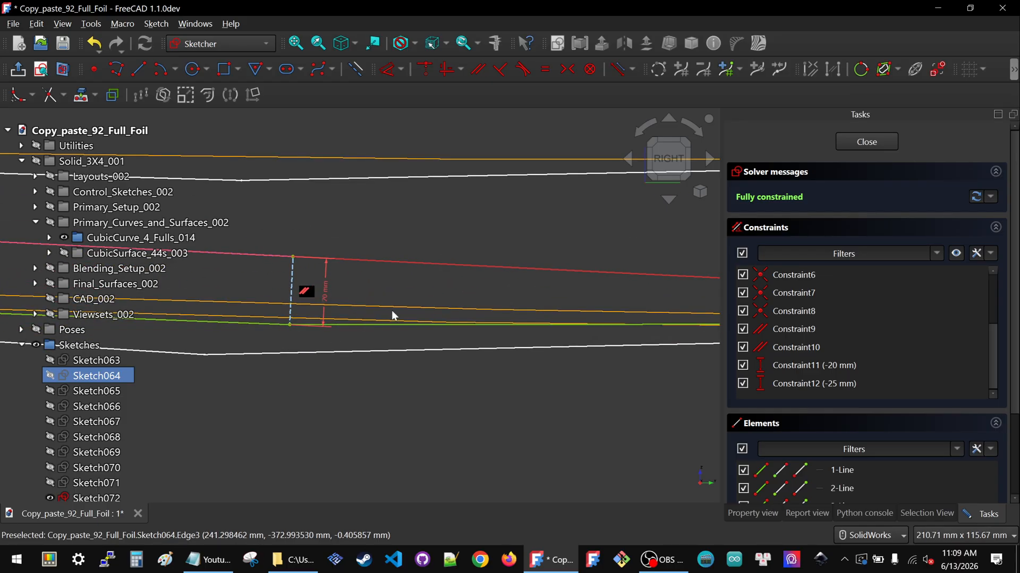
left_click(866, 142)
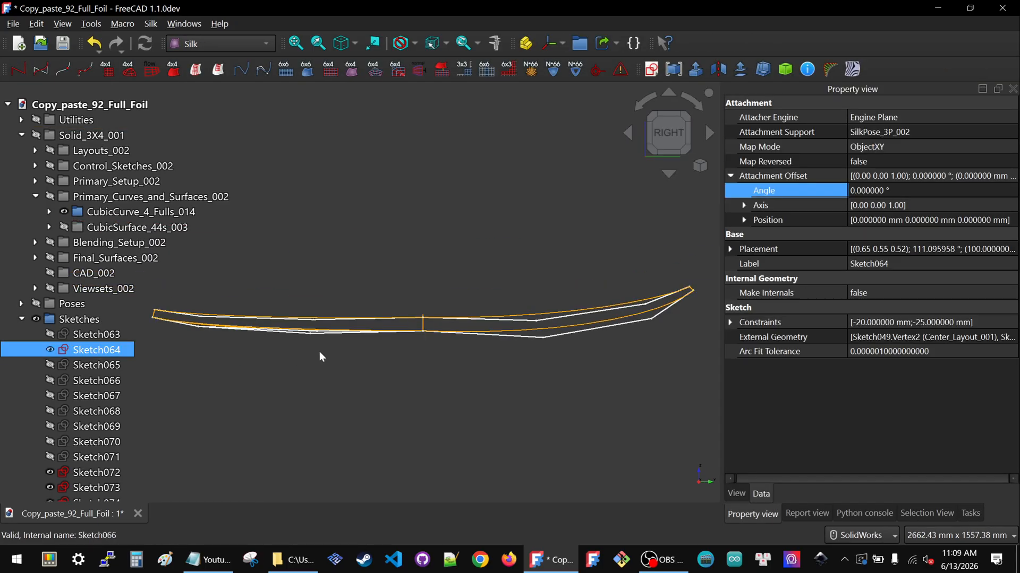
Edit Sketch073, set its Constraint12 dimension to -20 mm, and close the sketch
scroll(311, 318, "up", 3)
left_click(312, 321)
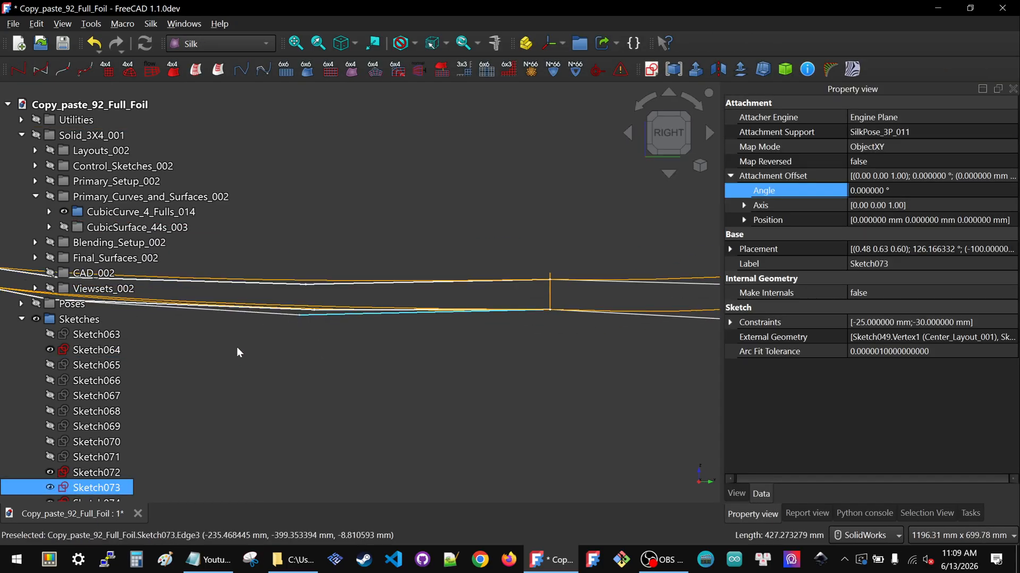
double_click(91, 484)
scroll(318, 319, "up", 5)
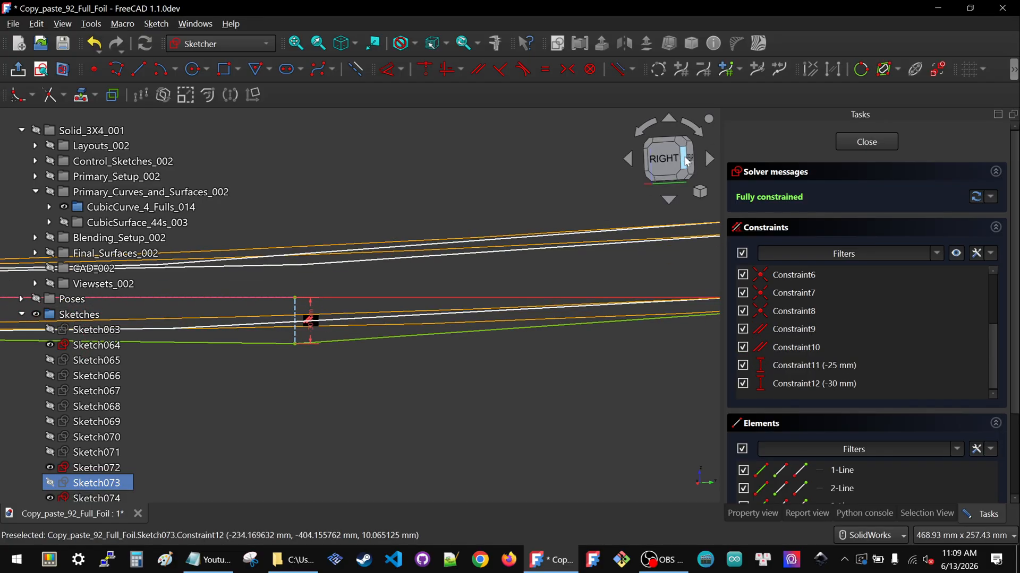
left_click(706, 148)
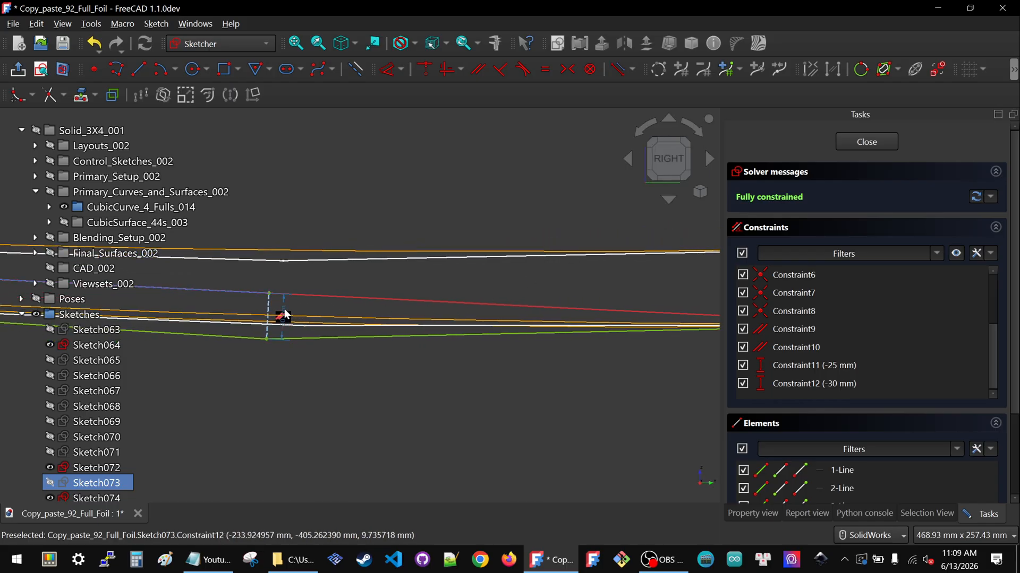
double_click(284, 317)
type("-20.000000")
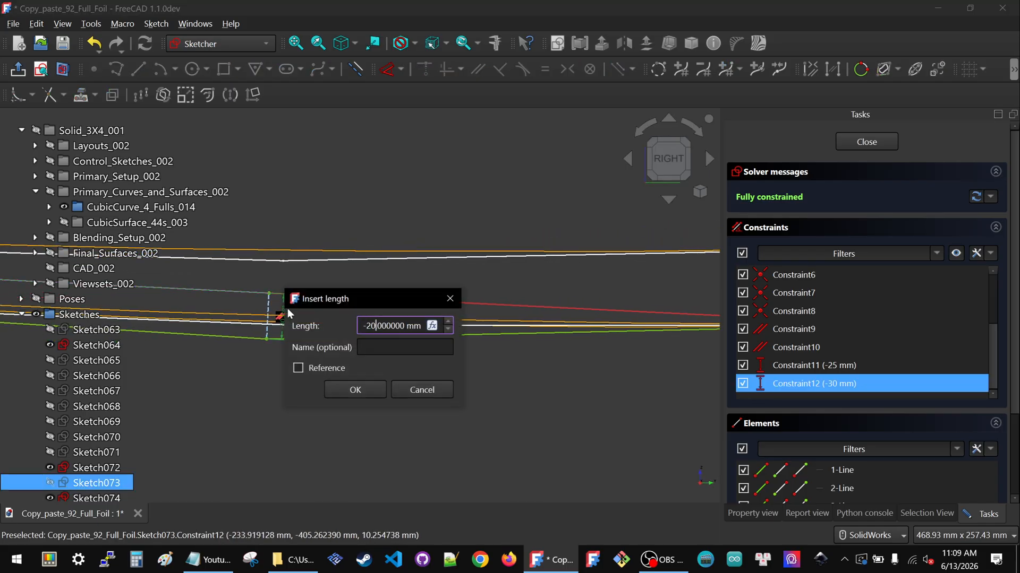
left_click(355, 389)
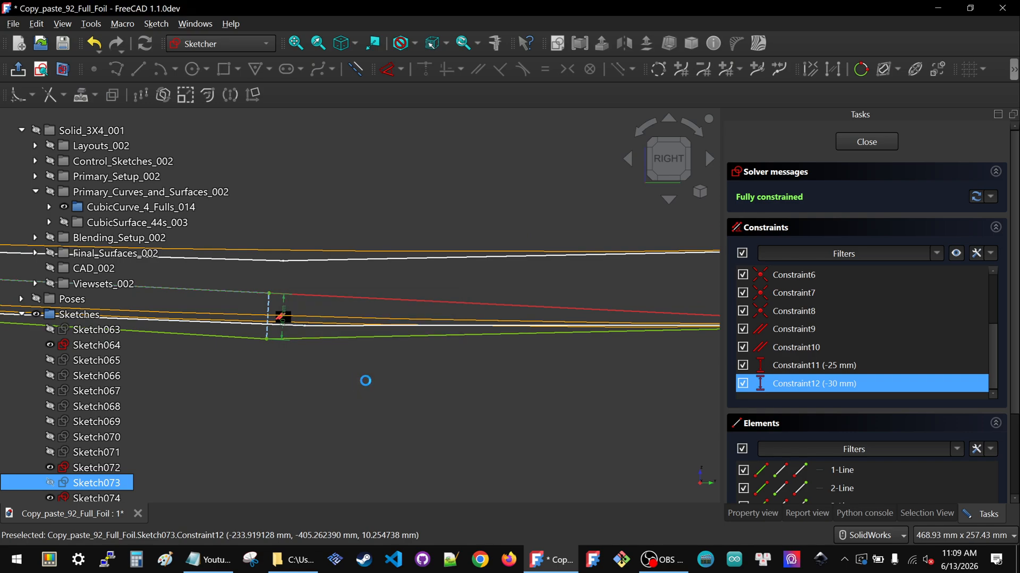
left_click(882, 142)
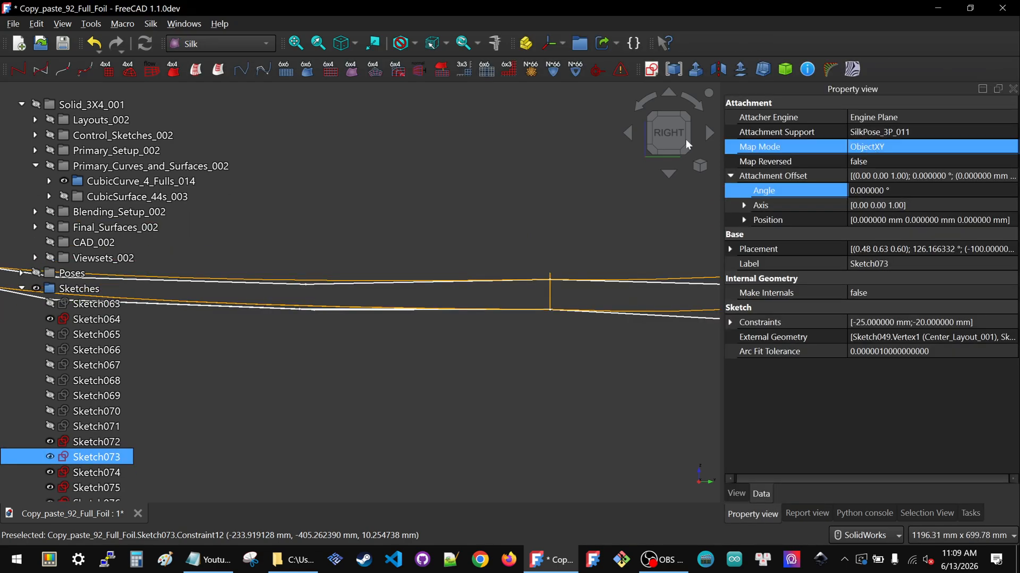
Edit Sketch072, set its Constraint12 dimension to -10 mm, and close the sketch
scroll(524, 287, "down", 3)
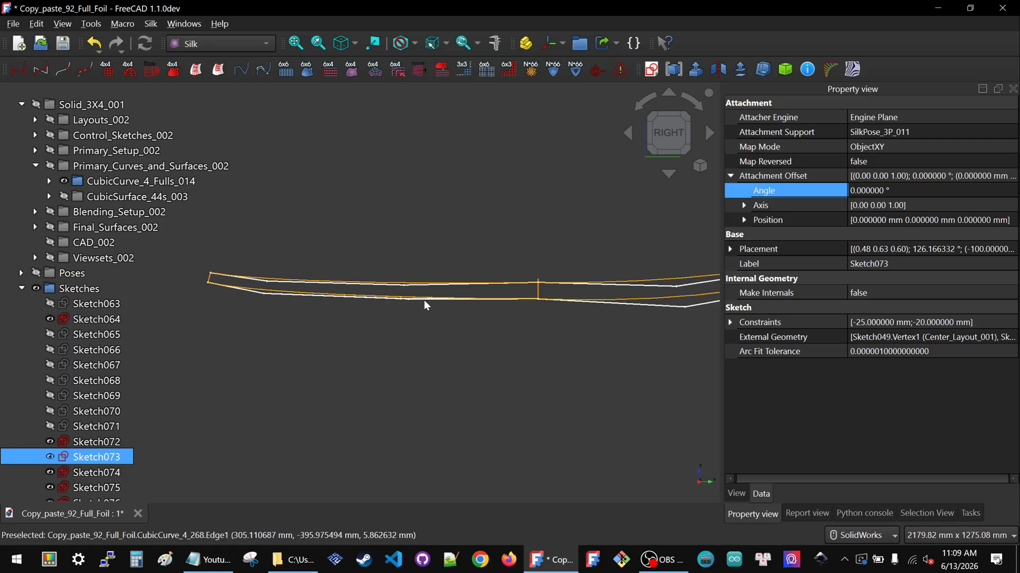
scroll(403, 293, "up", 4)
left_click(58, 443)
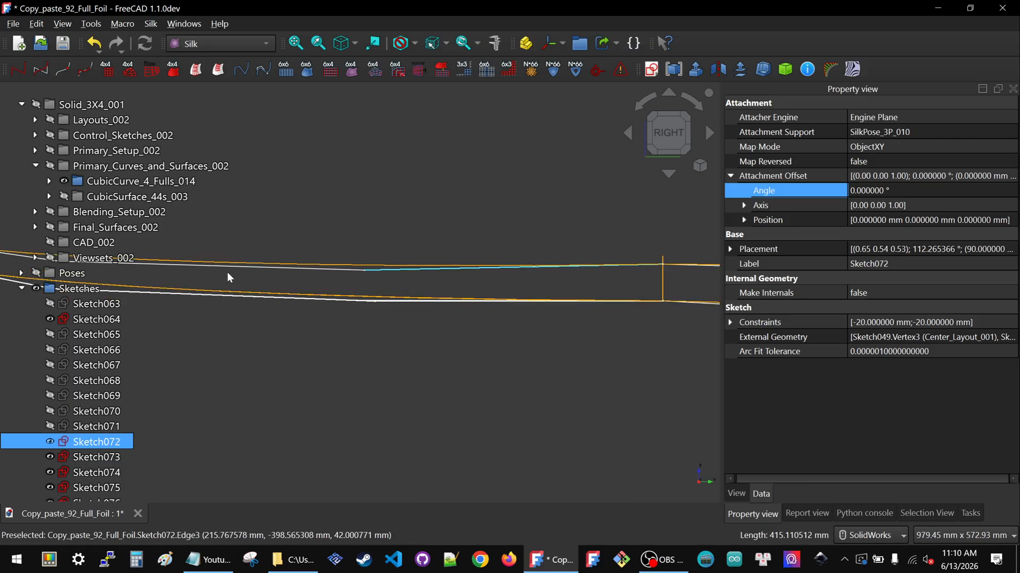
double_click(65, 444)
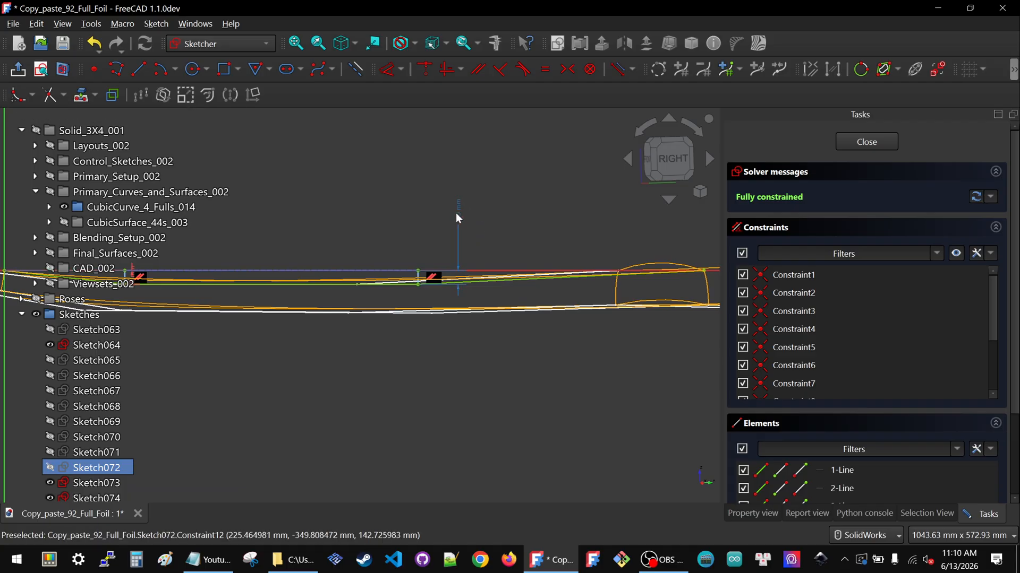
left_click(667, 160)
scroll(427, 236, "up", 3)
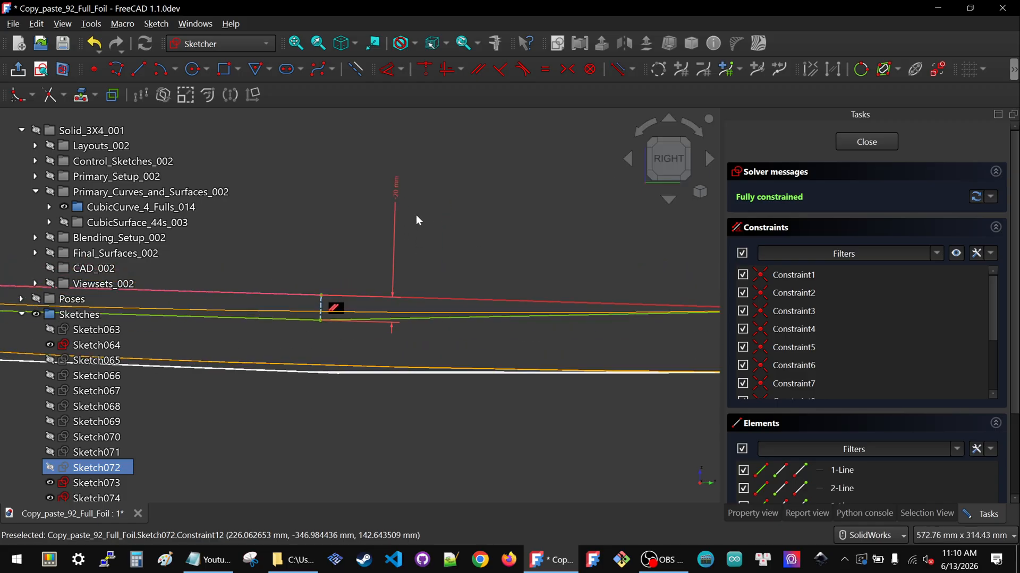
double_click(395, 189)
type("-10.000000")
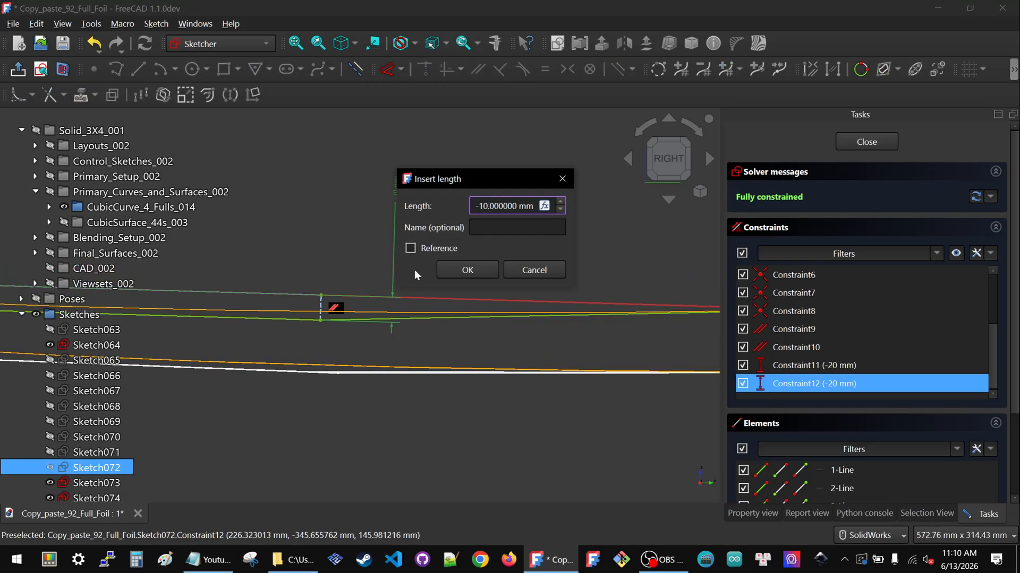
left_click(493, 271)
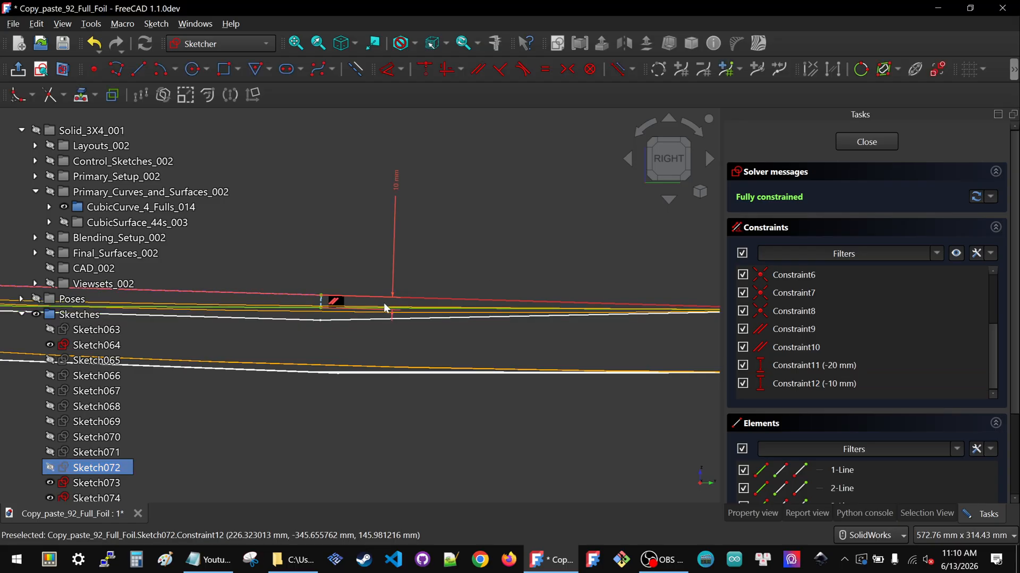
scroll(370, 302, "up", 6)
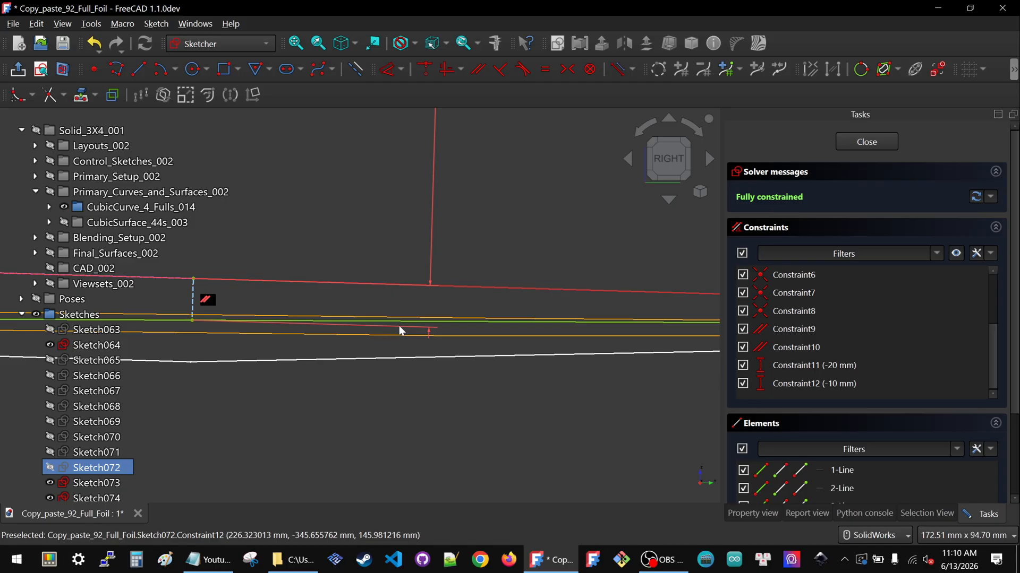
scroll(400, 324, "down", 9)
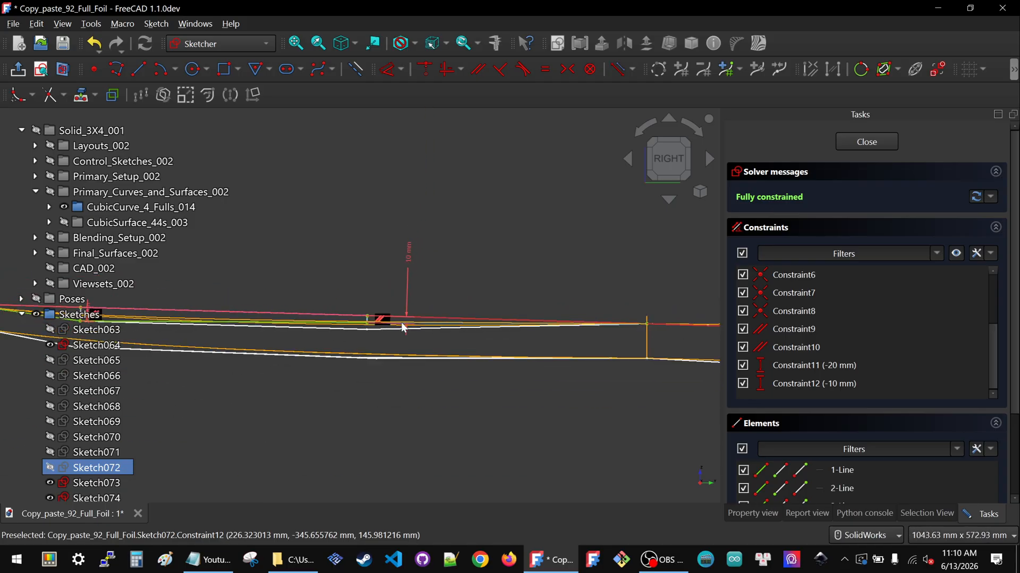
scroll(426, 304, "down", 3)
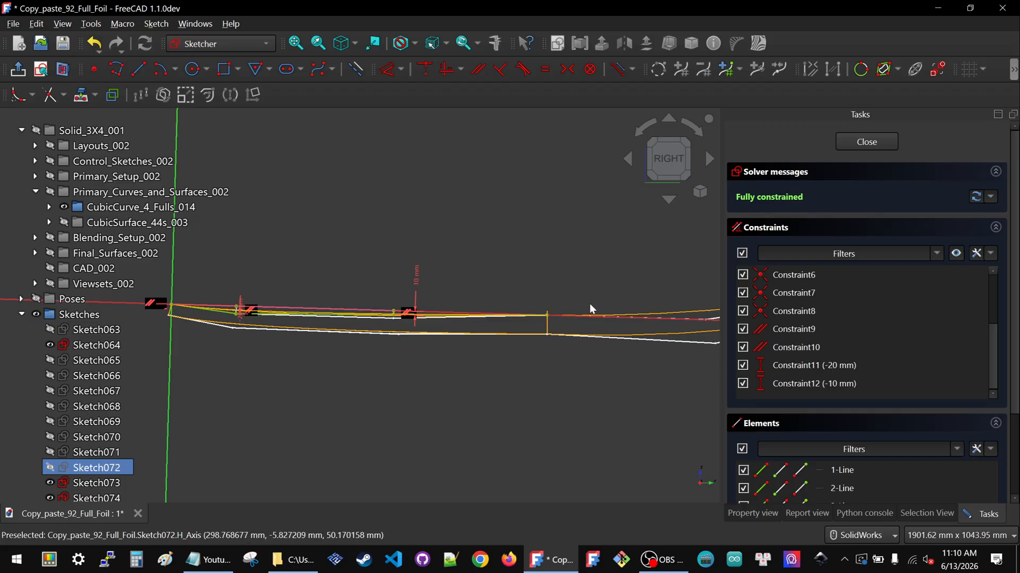
scroll(414, 287, "up", 15)
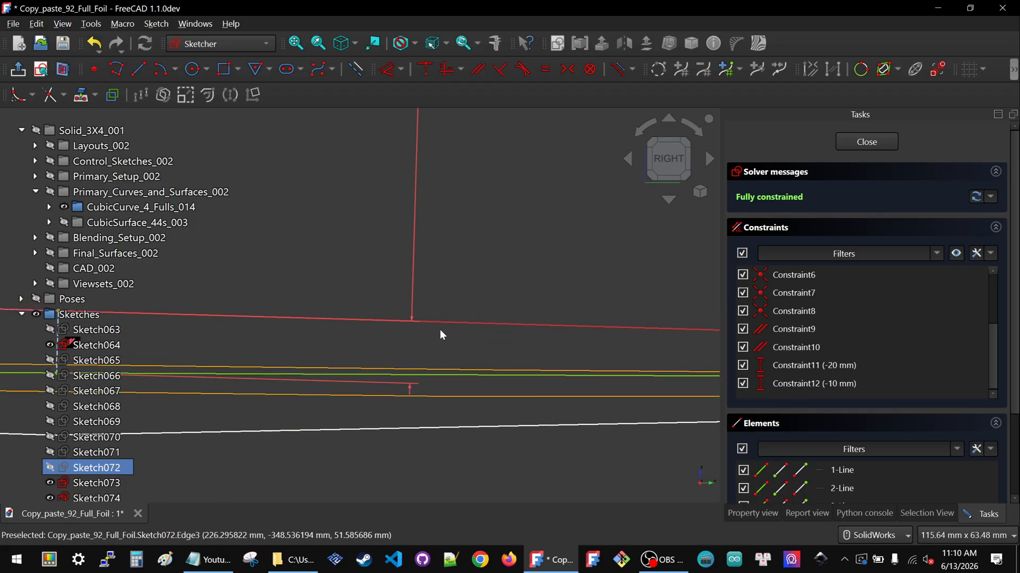
scroll(440, 330, "down", 5)
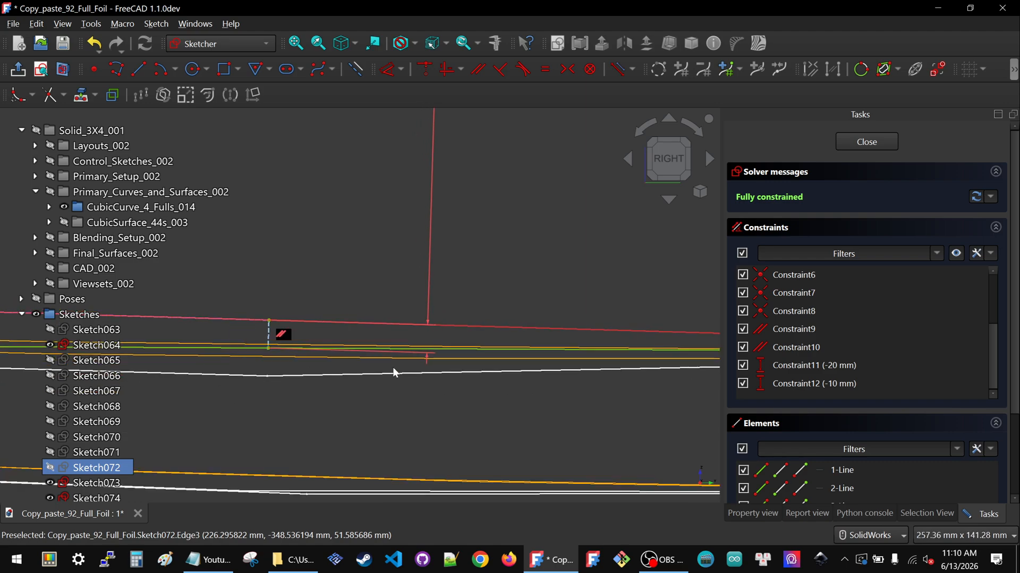
scroll(371, 381, "down", 8)
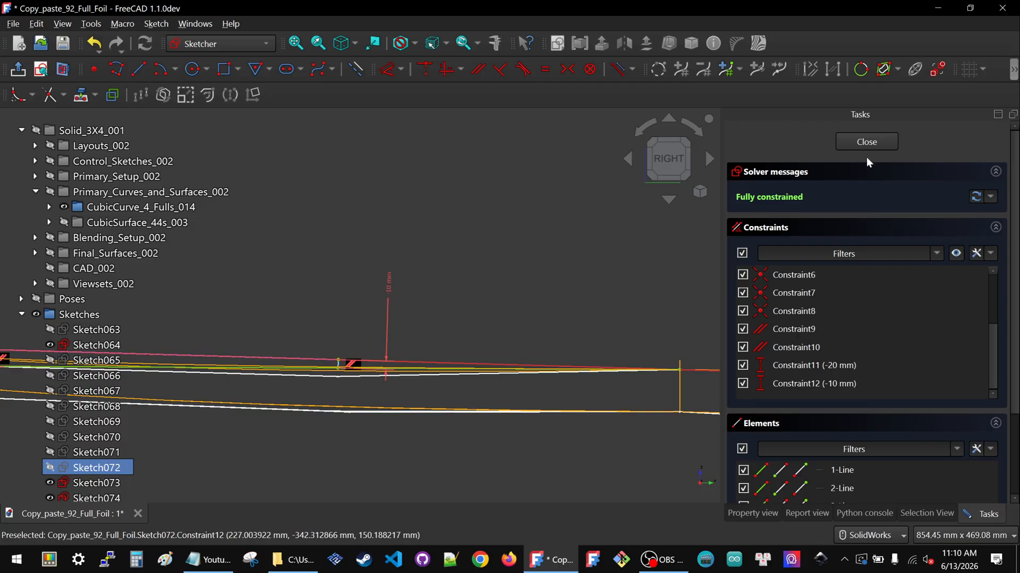
left_click(865, 142)
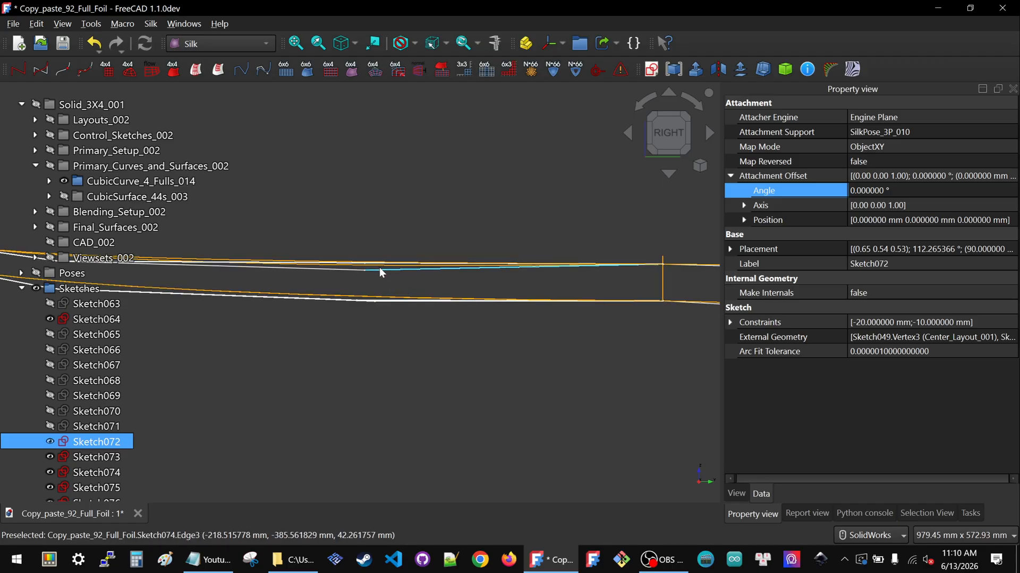
Open Sketch074, inspect its Constraint12 dimension, and close the sketch
left_click(21, 472)
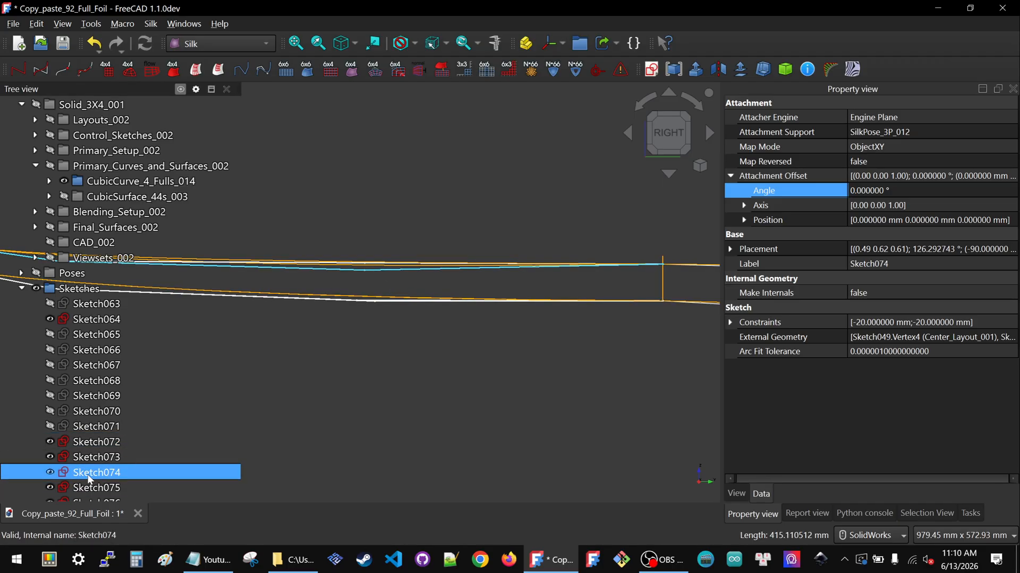
double_click(88, 478)
double_click(379, 278)
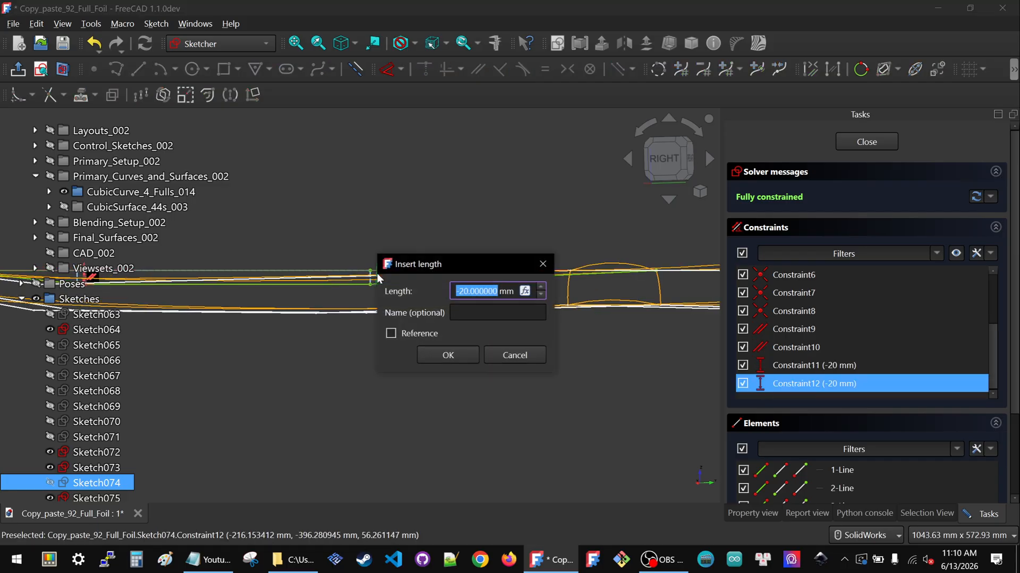
left_click(502, 356)
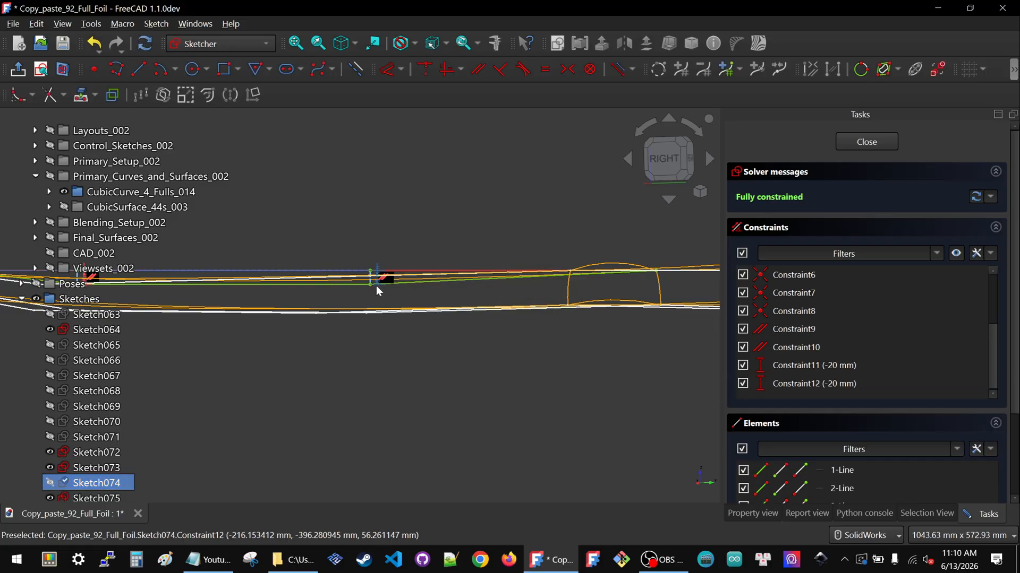
scroll(366, 276, "up", 4)
scroll(363, 273, "up", 1)
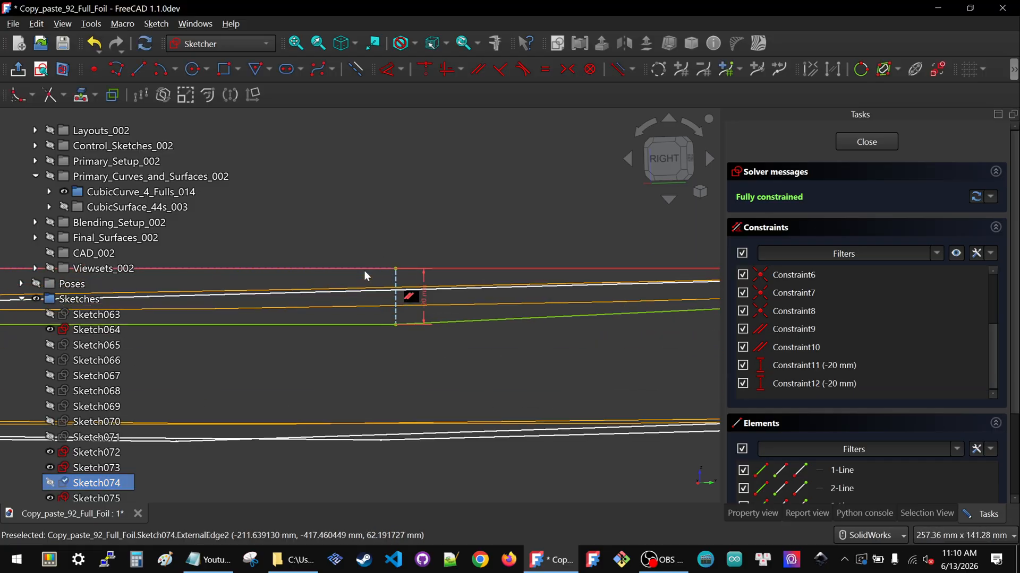
double_click(425, 300)
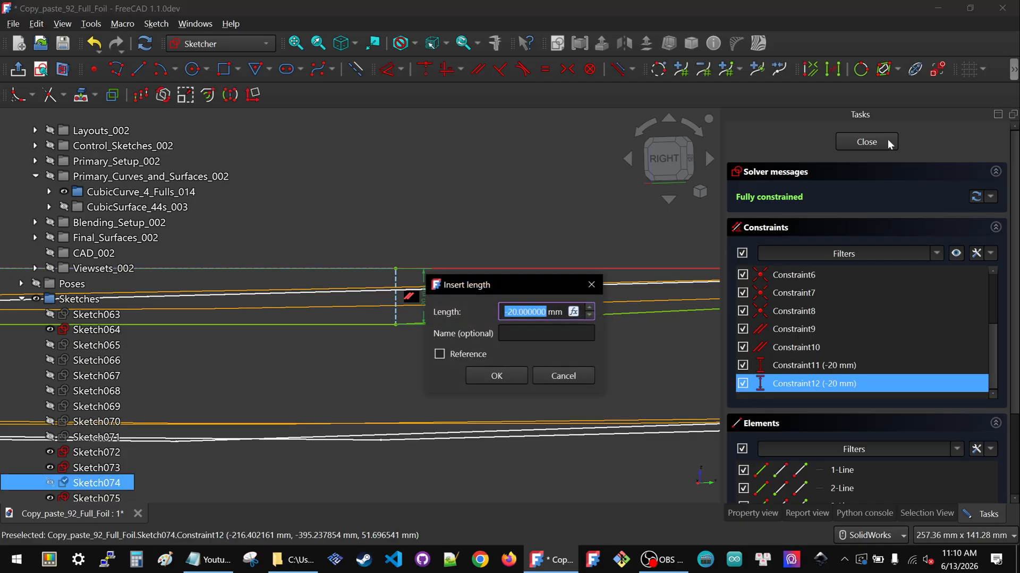
left_click(557, 375)
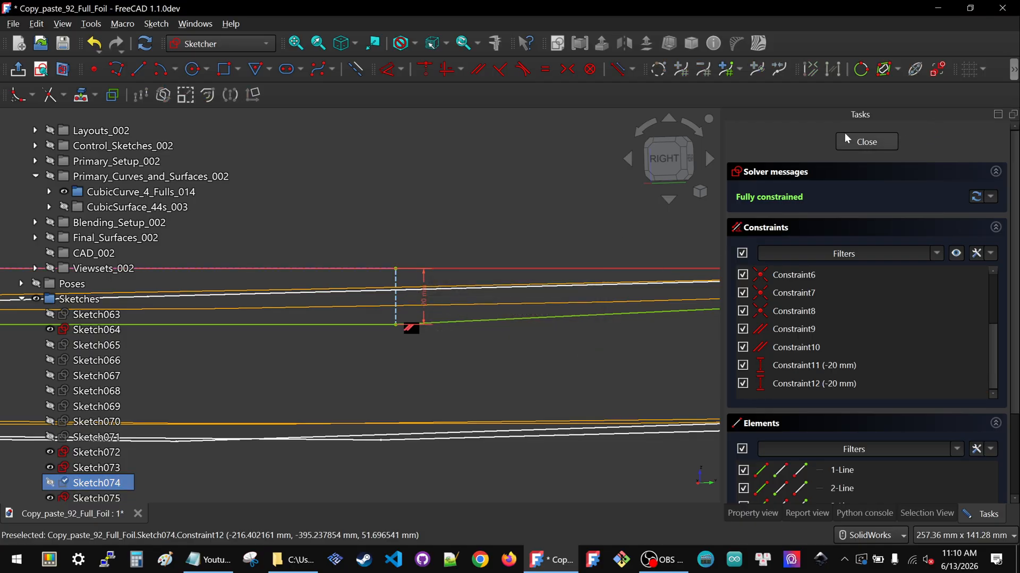
left_click(852, 142)
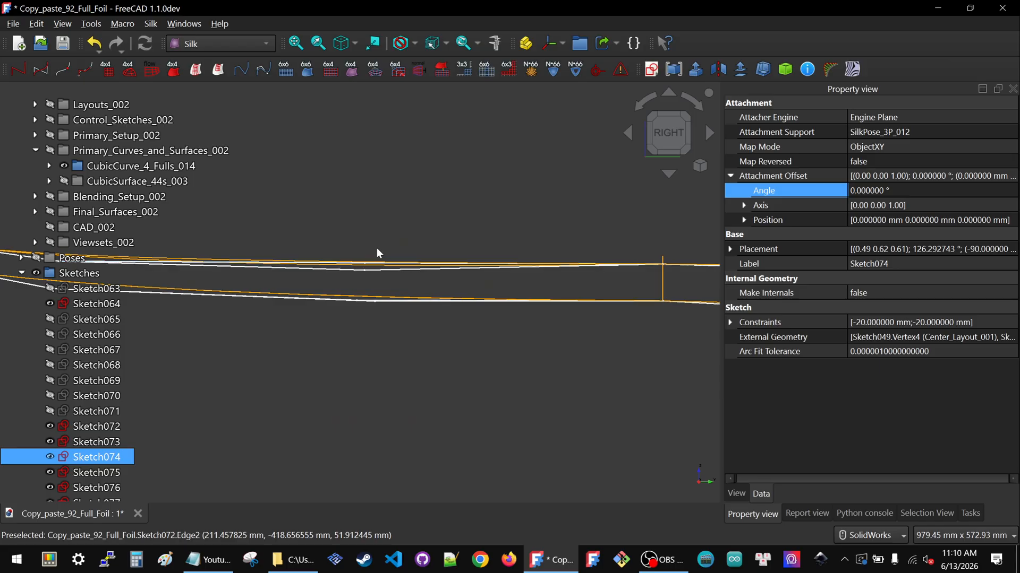
Open Sketch072 for a look and close it again
left_click(406, 282)
double_click(96, 427)
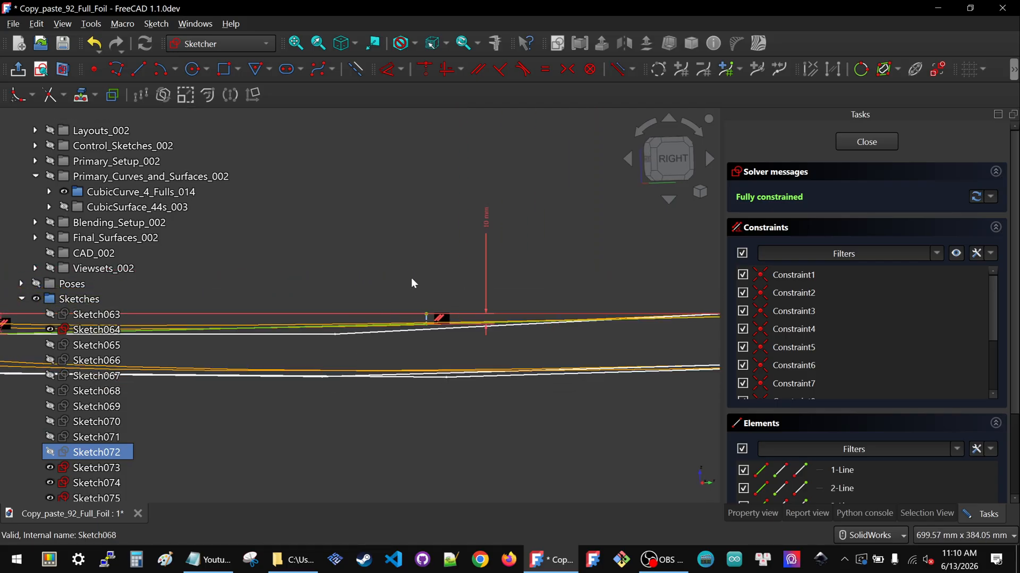
left_click(871, 144)
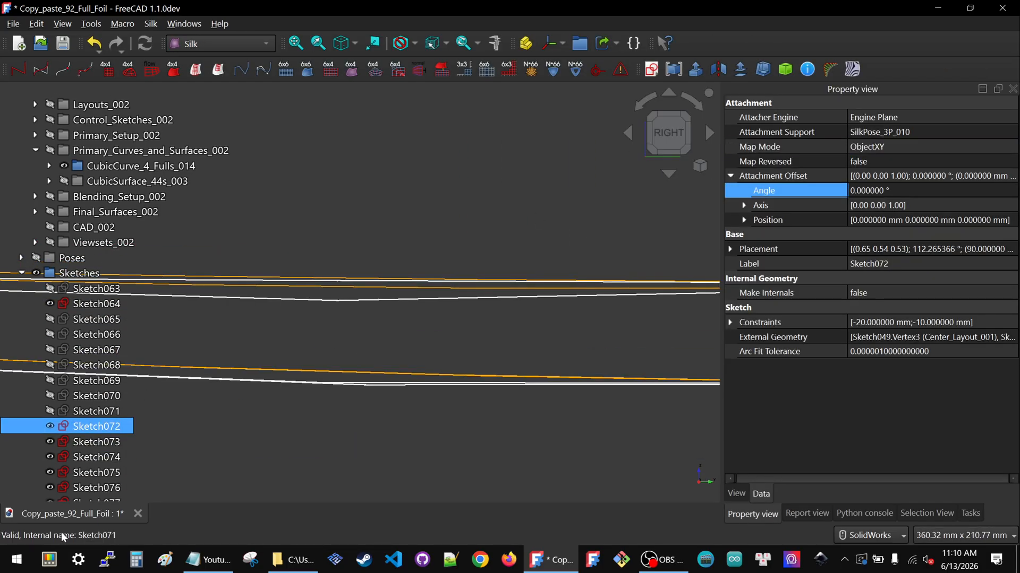
Edit Sketch074, set its Constraint12 dimension to -10 mm, and close the sketch
left_click(429, 299)
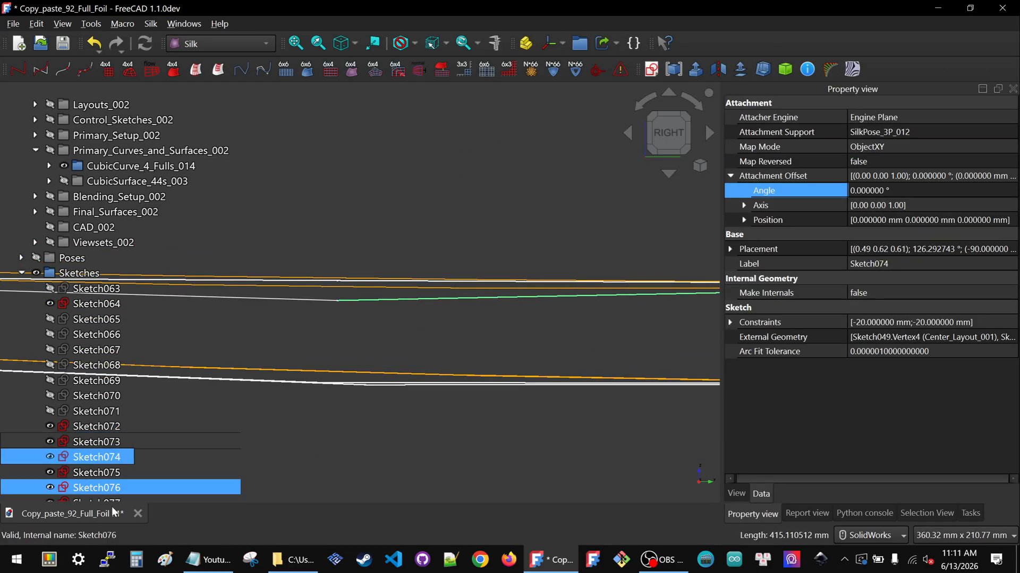
double_click(81, 460)
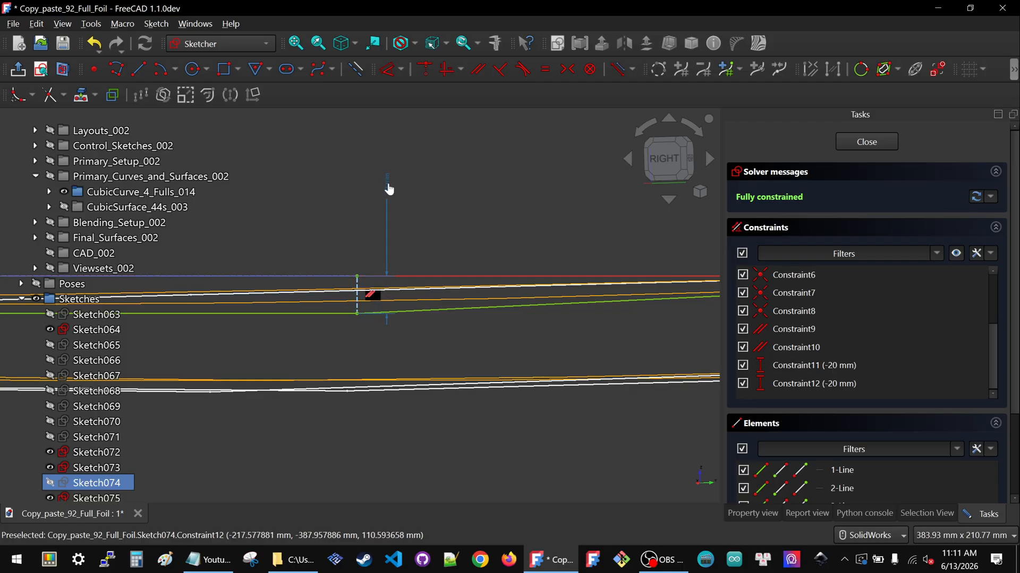
double_click(388, 183)
type("-10")
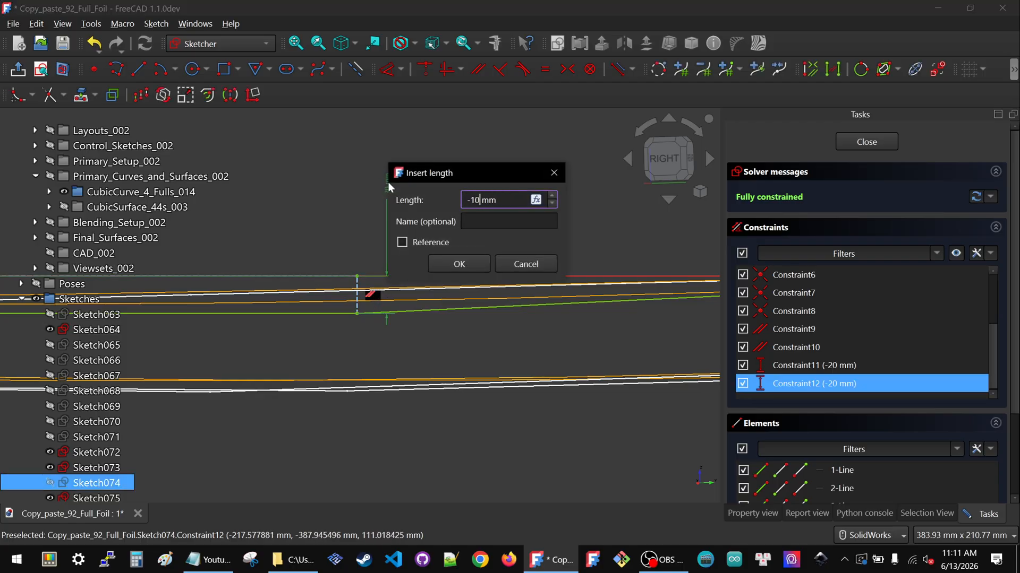
left_click(447, 263)
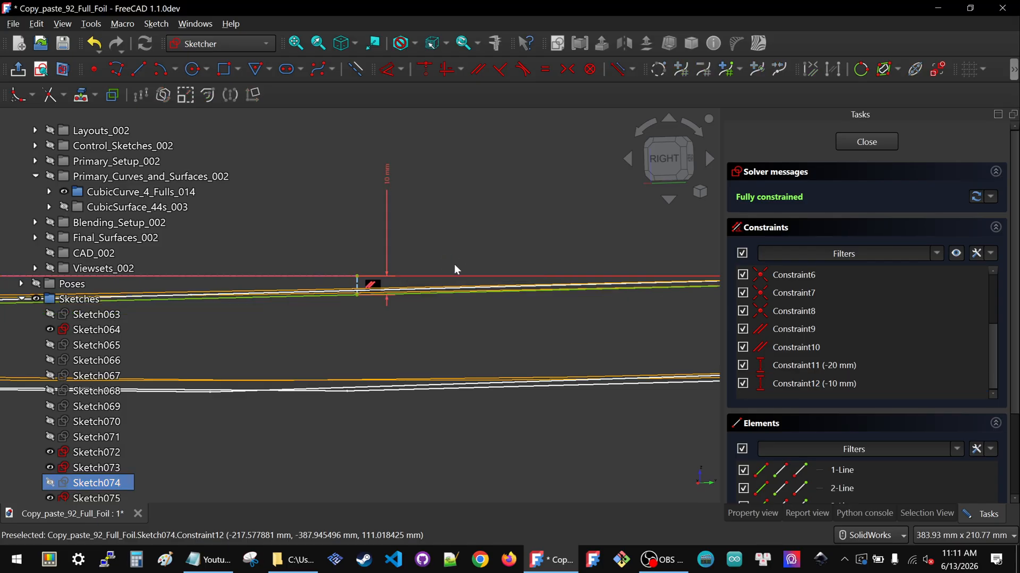
left_click(859, 141)
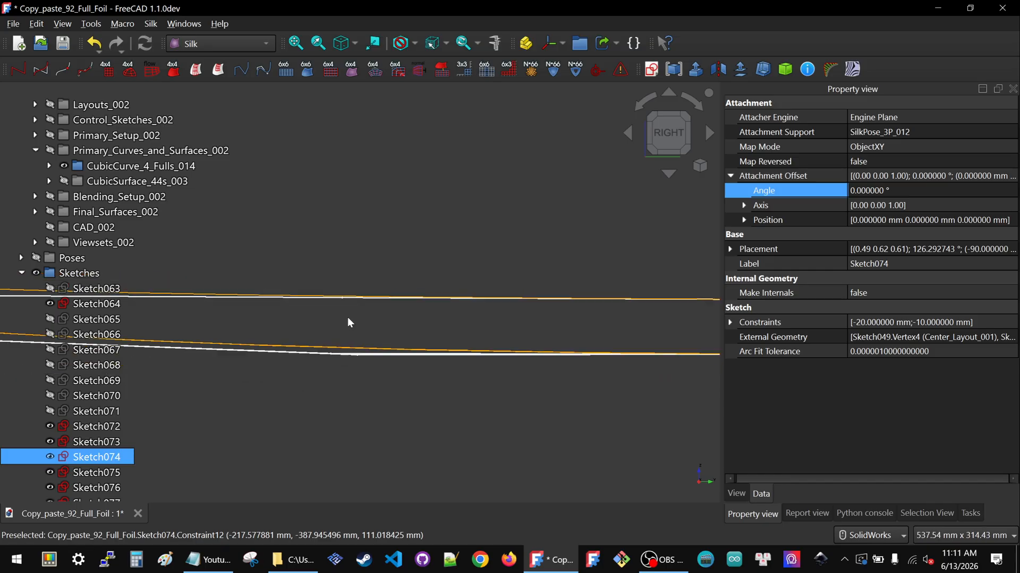
Toggle the visibility of CubicSurface_44s_003 to inspect the foil surface
left_click(110, 182)
key("space")
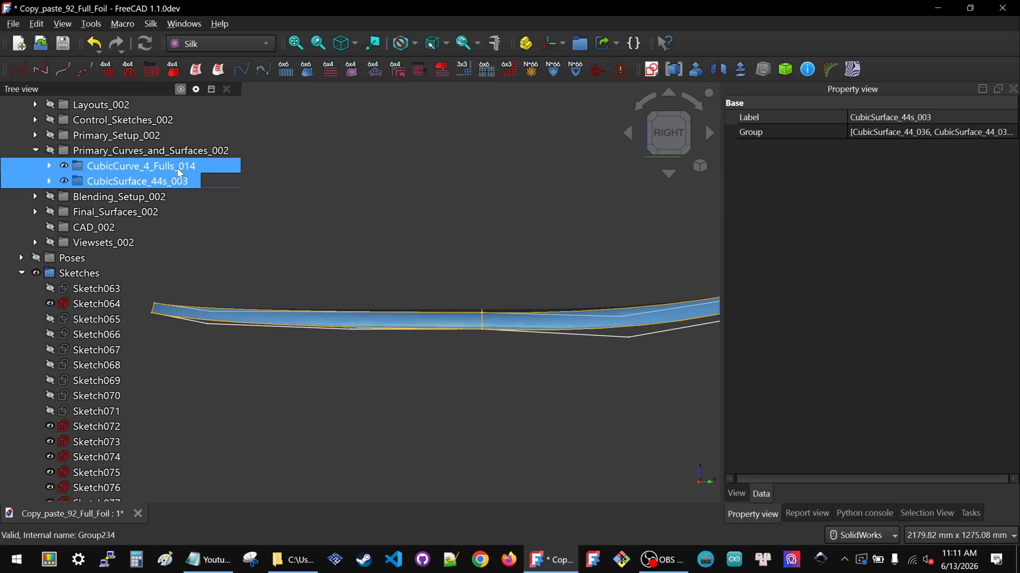
scroll(398, 276, "down", 2)
scroll(559, 313, "up", 5)
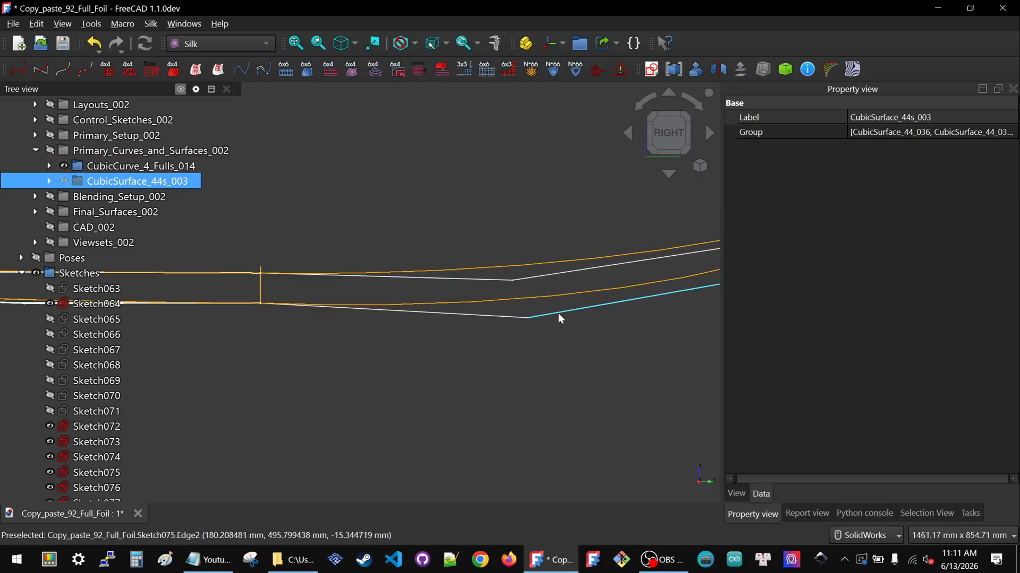
Open Sketch076 for editing and set its Constraint12 dimension to -40 mm
left_click(484, 281)
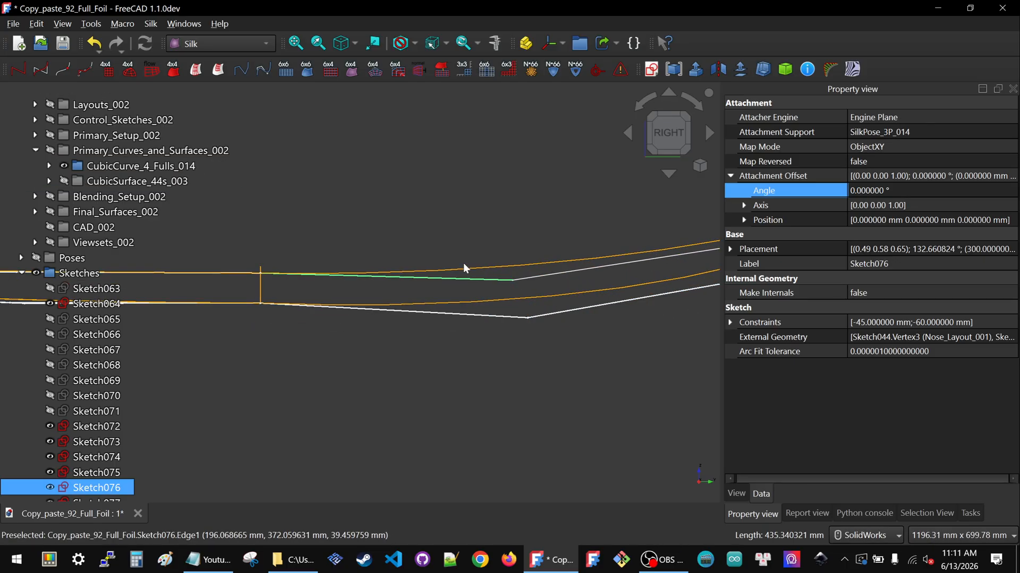
double_click(97, 488)
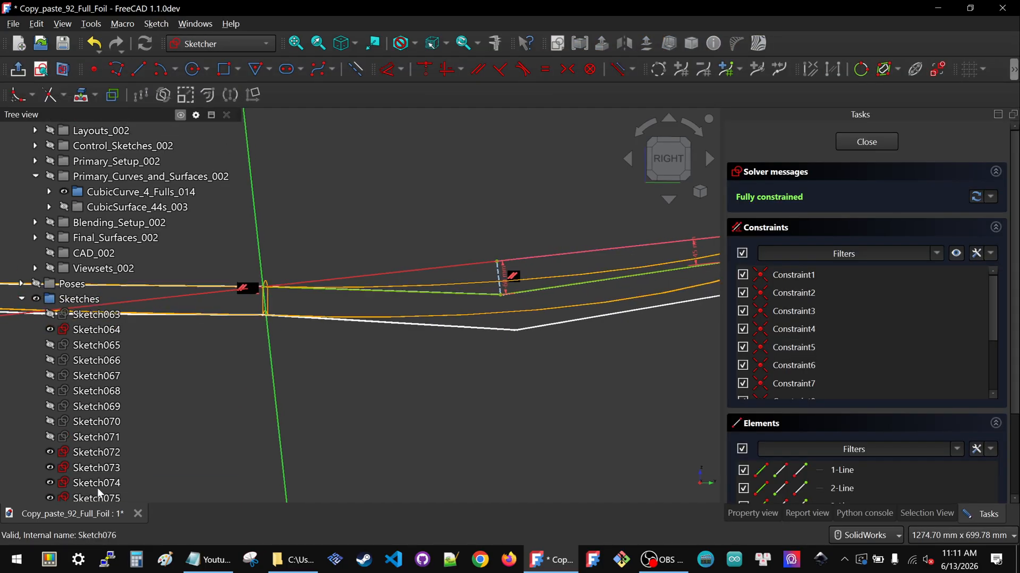
left_click(669, 118)
scroll(505, 264, "up", 4)
scroll(533, 243, "down", 2)
scroll(521, 251, "up", 1)
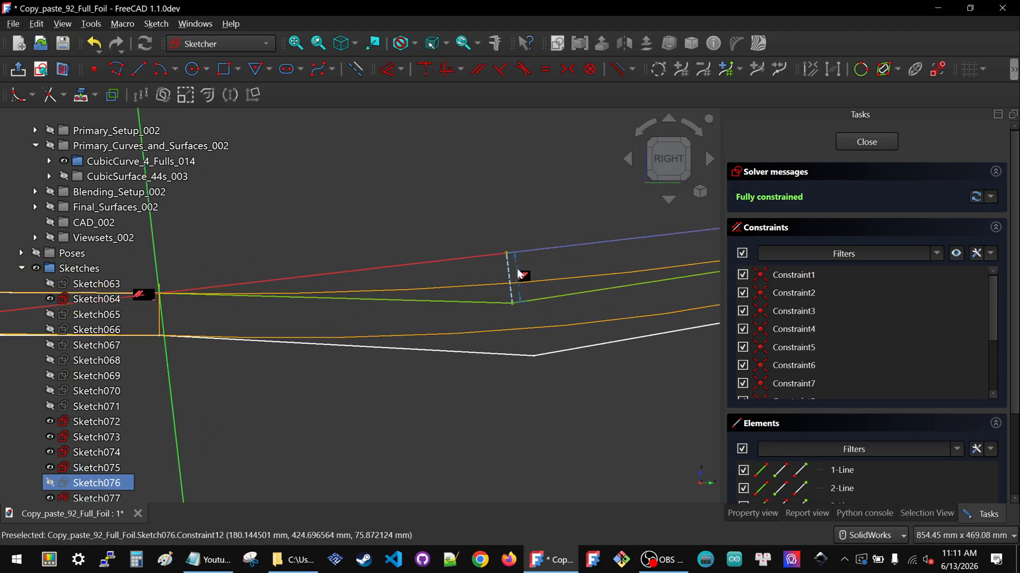
double_click(517, 266)
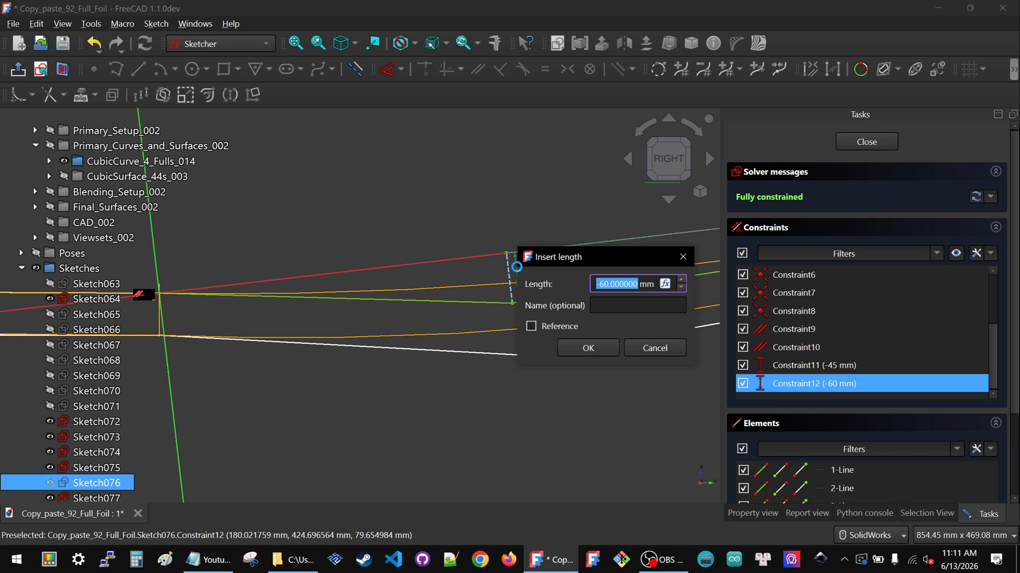
type("-40")
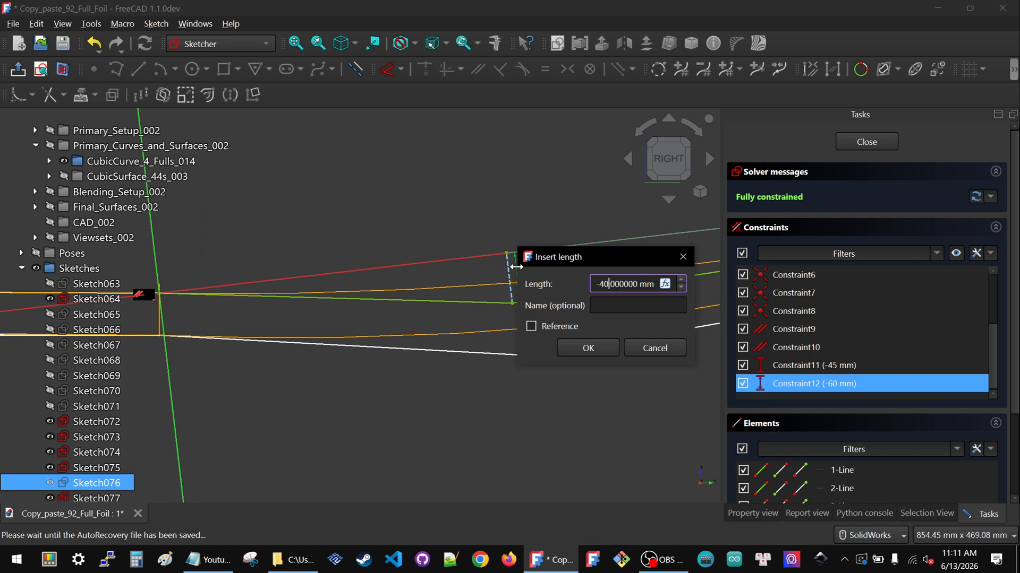
left_click(587, 348)
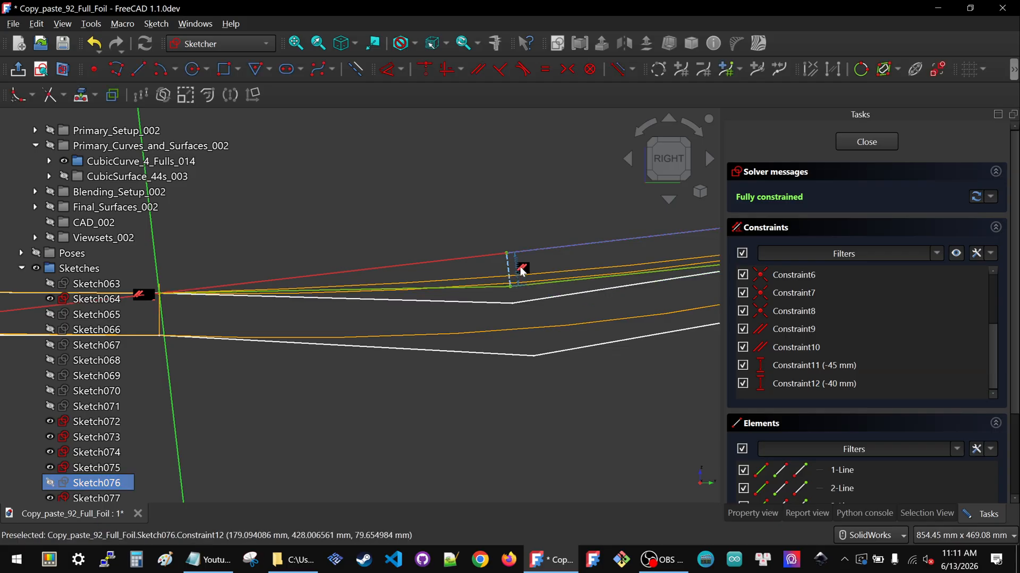
Change Sketch076's Constraint12 dimension to -50 mm
double_click(518, 269)
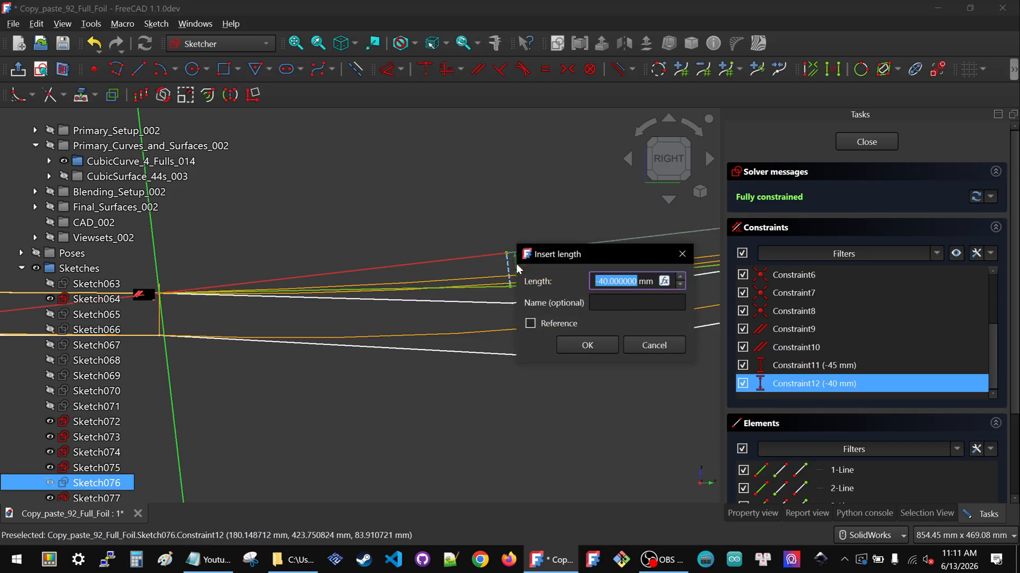
type("-50")
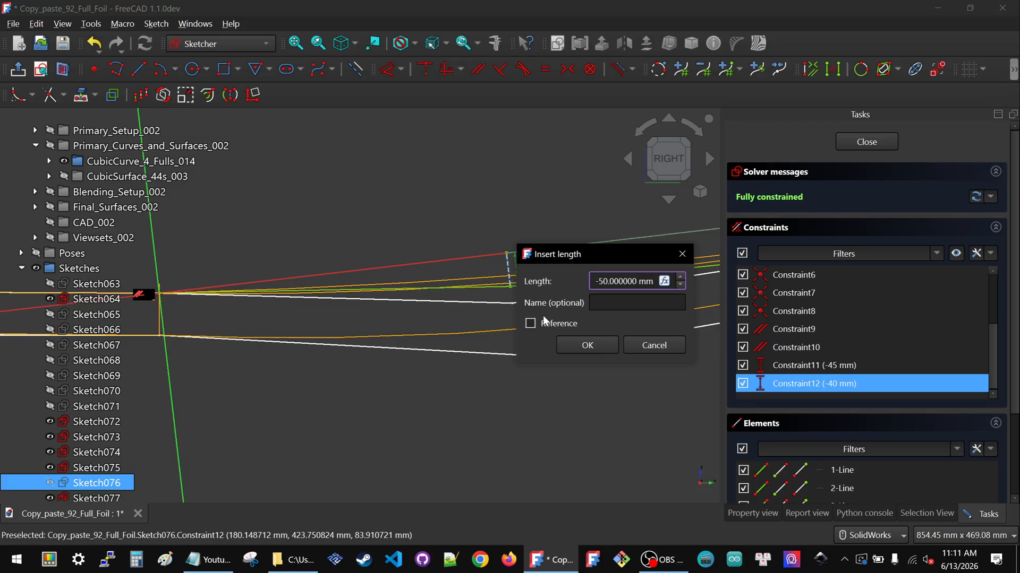
left_click(587, 345)
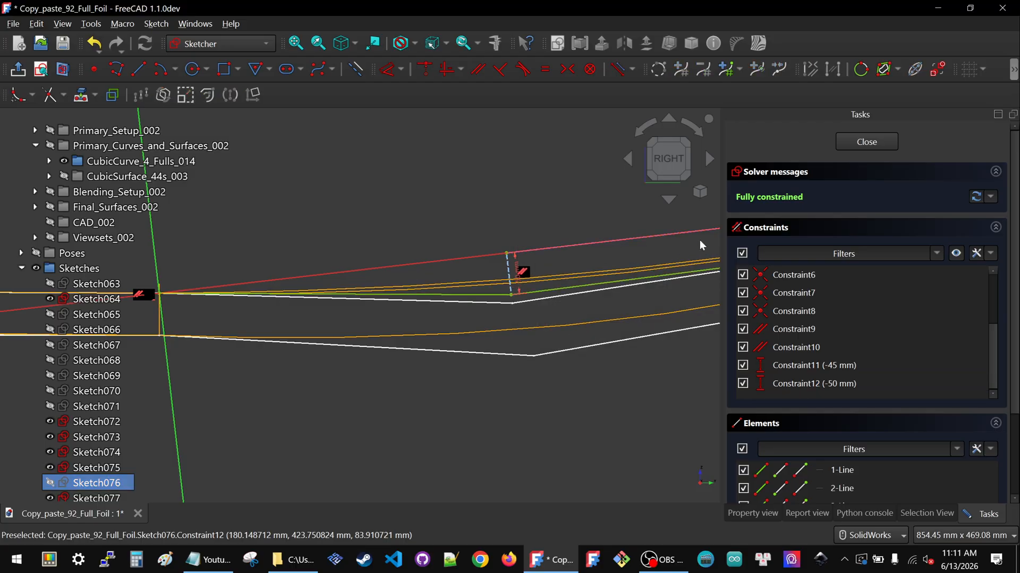
Set Sketch076's Constraint12 dimension to -45 mm and close the sketch
scroll(409, 305, "up", 5)
scroll(430, 275, "down", 3)
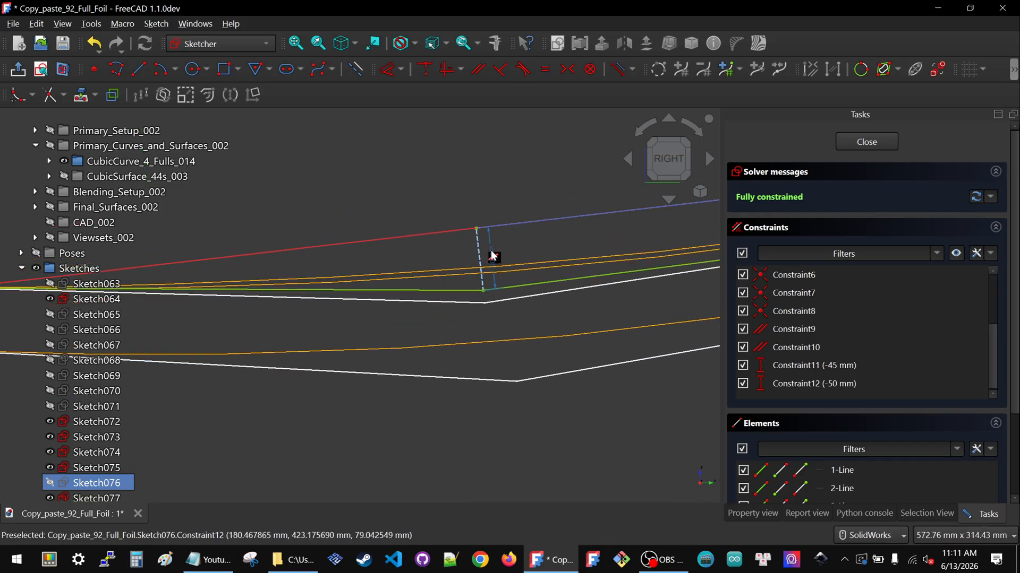
double_click(493, 257)
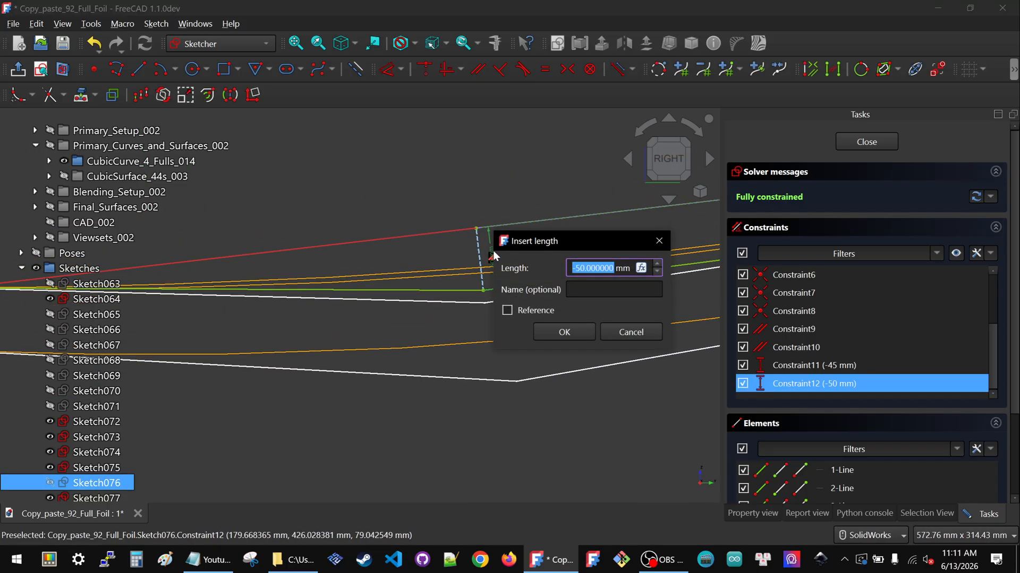
type("-")
left_click(550, 332)
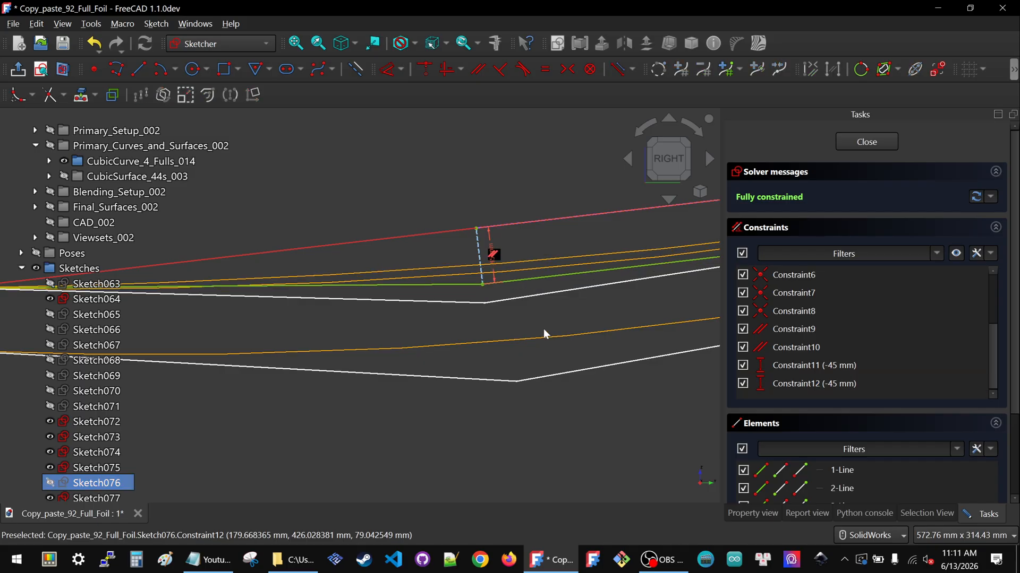
left_click(867, 142)
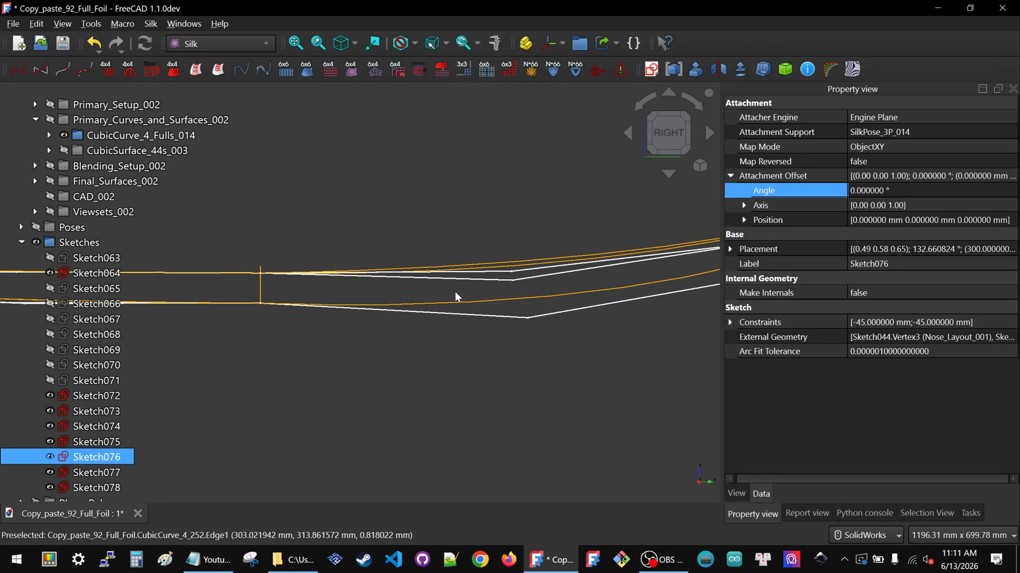
Edit Sketch078, set its Constraint12 dimension to -45 mm, and close the sketch
double_click(71, 487)
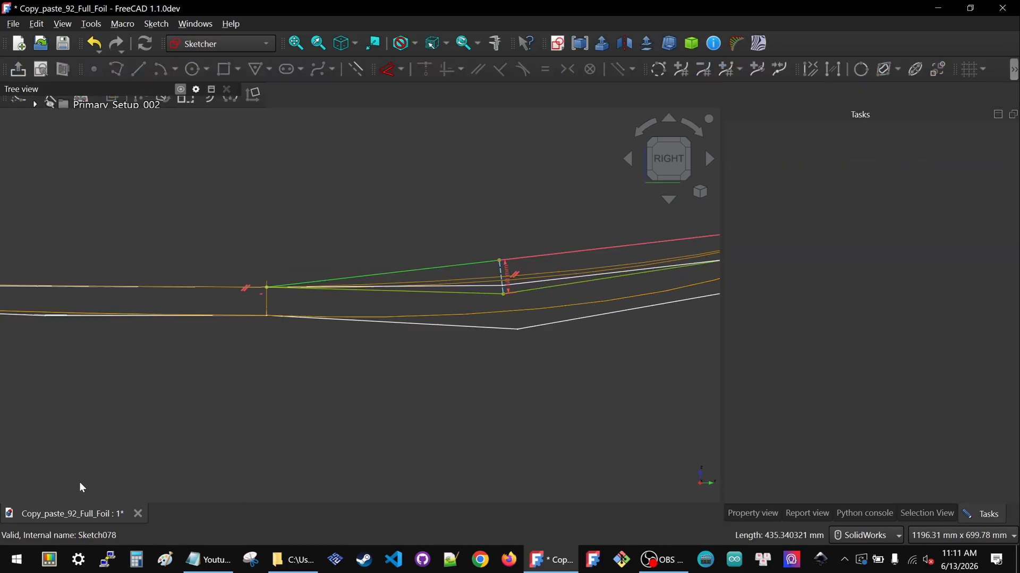
left_click(706, 148)
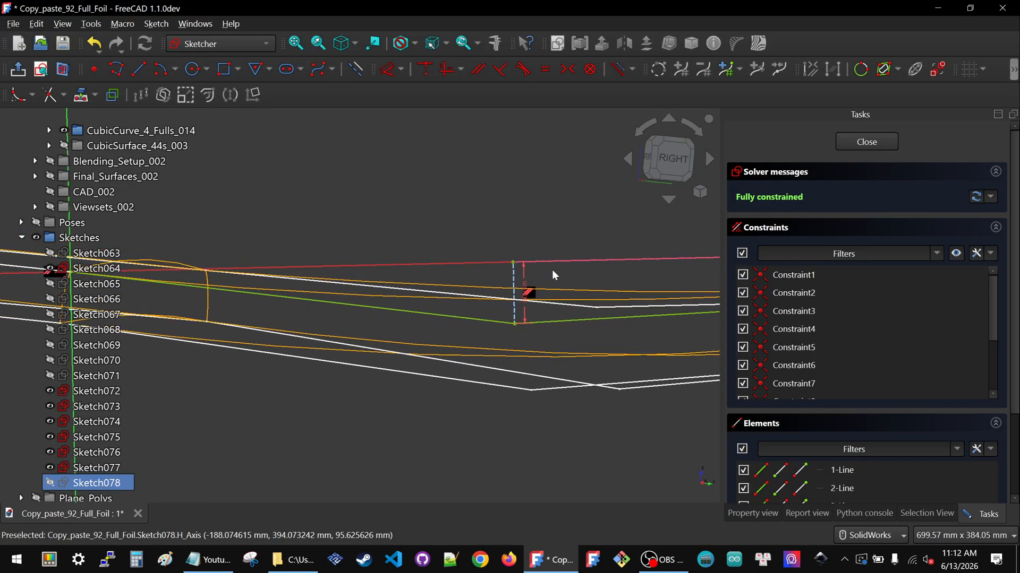
scroll(543, 279, "up", 5)
left_click_drag(531, 273, 554, 244)
double_click(553, 242)
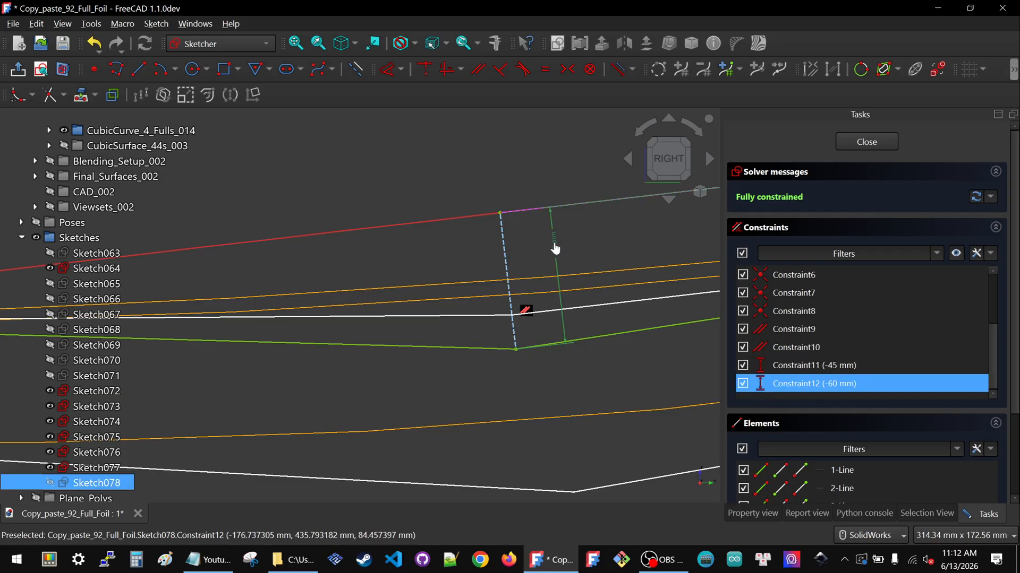
left_click_drag(598, 236, 625, 241)
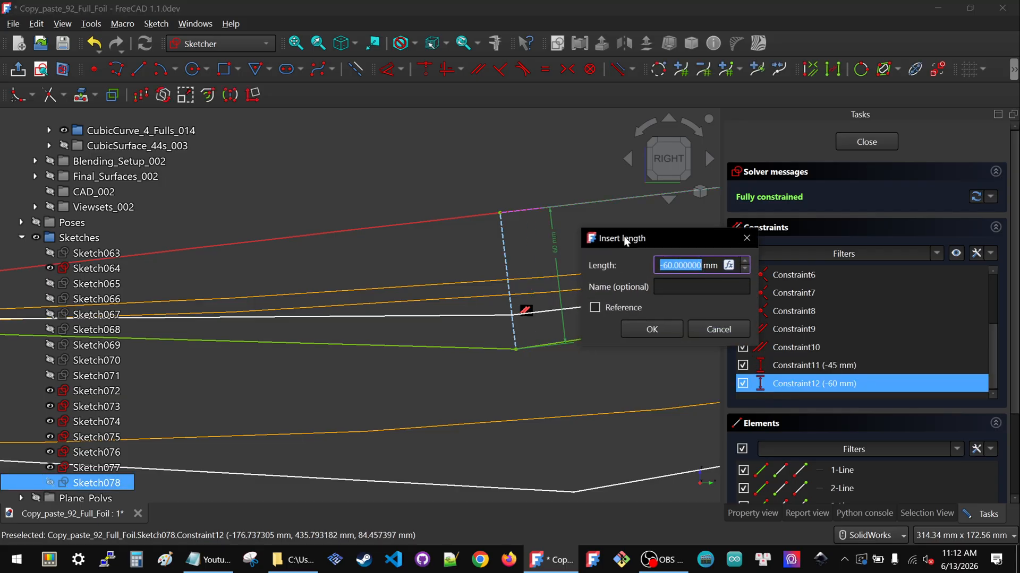
type("-45")
left_click(653, 329)
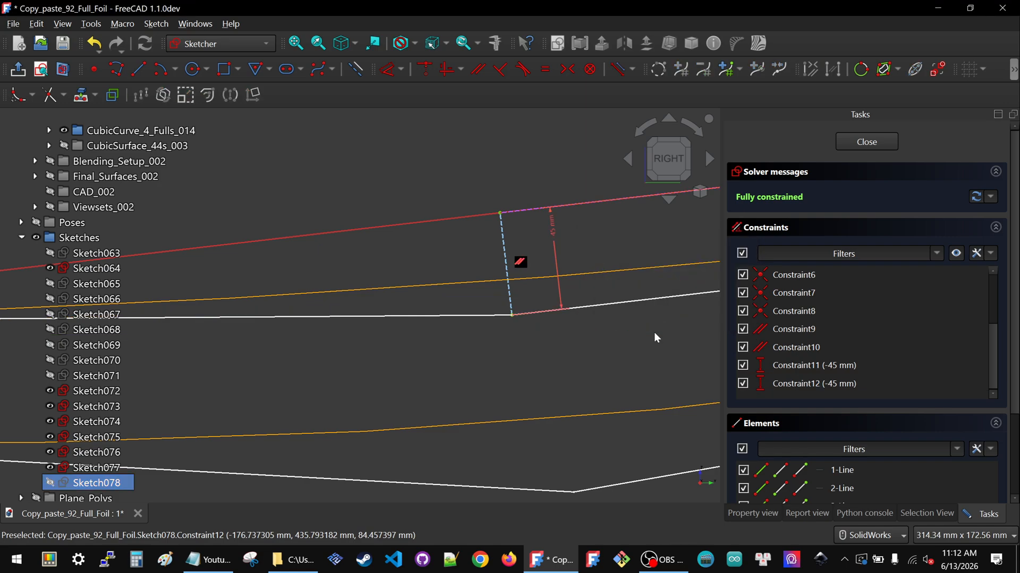
scroll(511, 289, "down", 5)
left_click(866, 142)
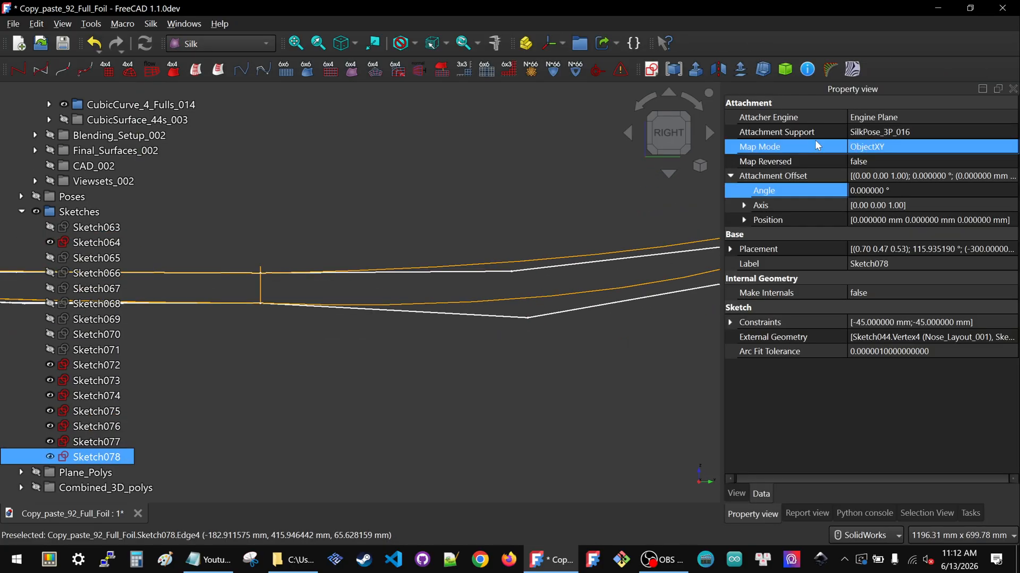
Show the CubicSurface_44s_003 group to check the foil surface, then hide it again
left_click(136, 122)
key("space")
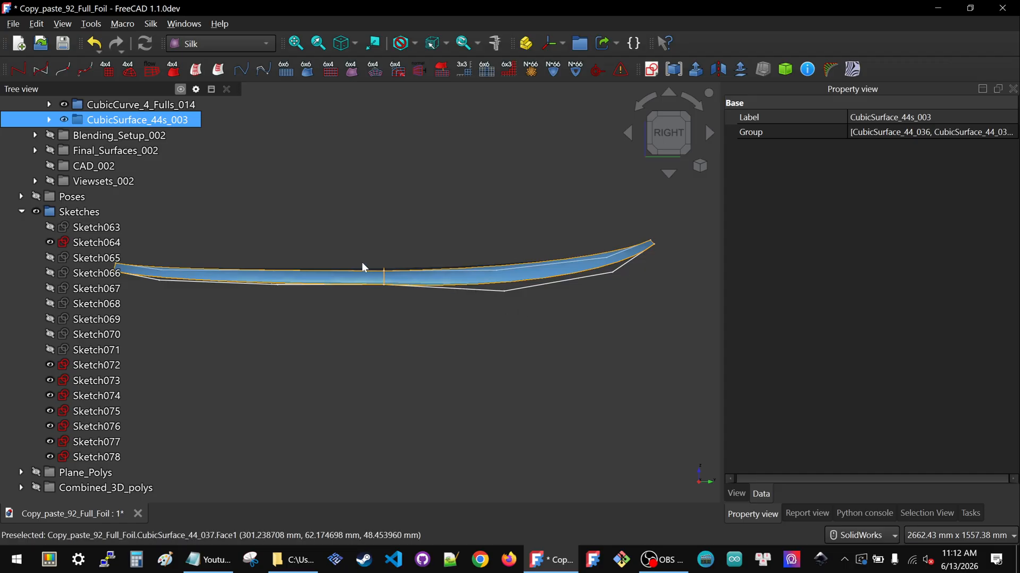
scroll(576, 275, "down", 2)
key("space")
Show the Final_Surfaces_002 group, zoom in to inspect the final surfaces, then hide it
left_click(112, 151)
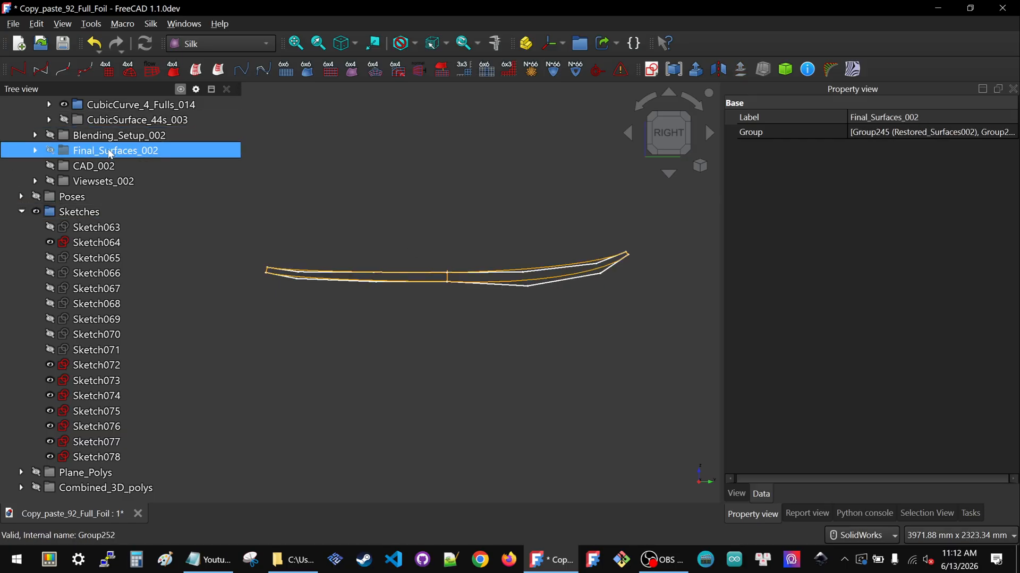
key("space")
scroll(533, 270, "up", 4)
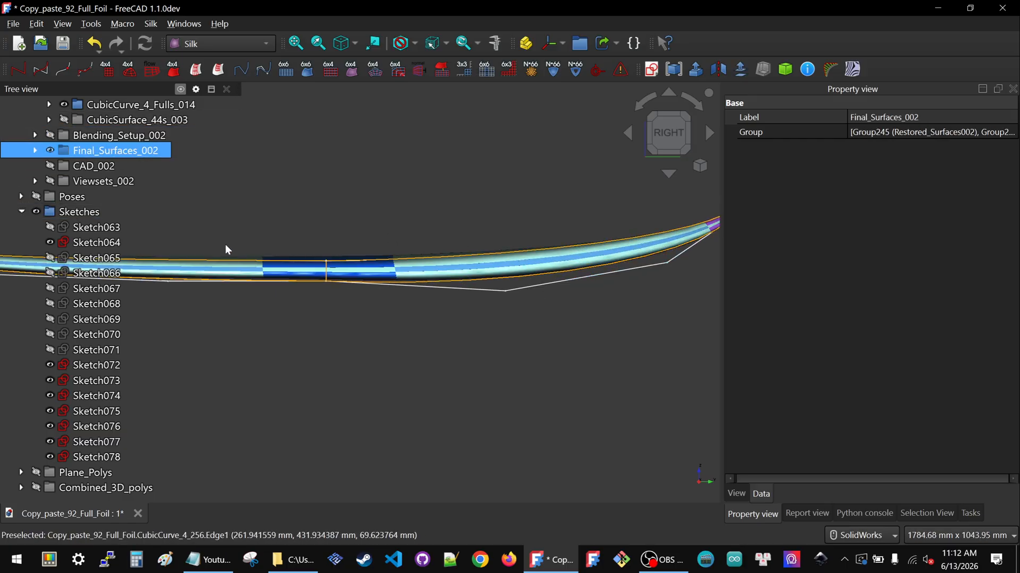
scroll(584, 262, "down", 3)
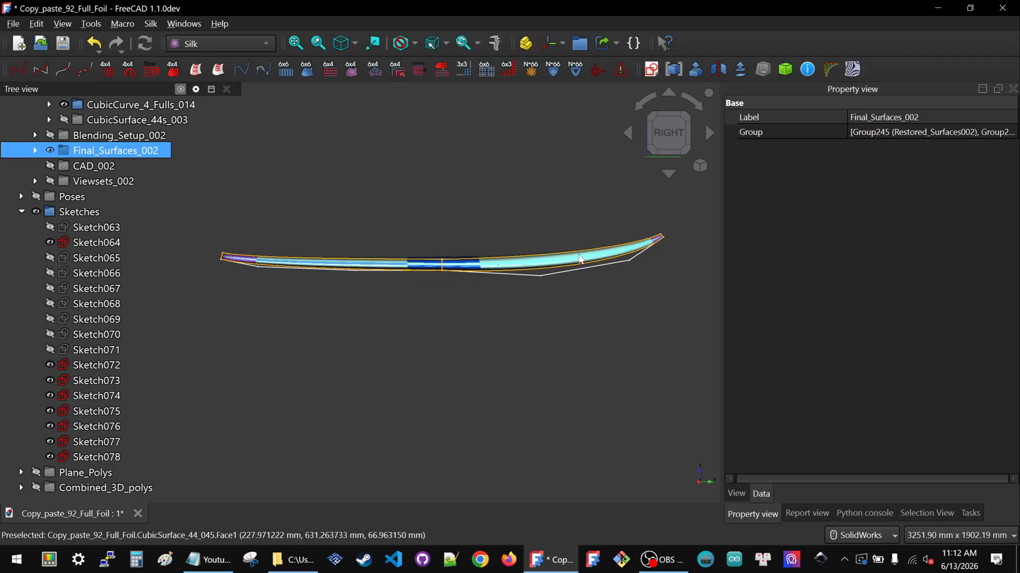
left_click(50, 150)
Open Sketch075 for editing and set its Constraint12 dimension to -70 mm
left_click(493, 265)
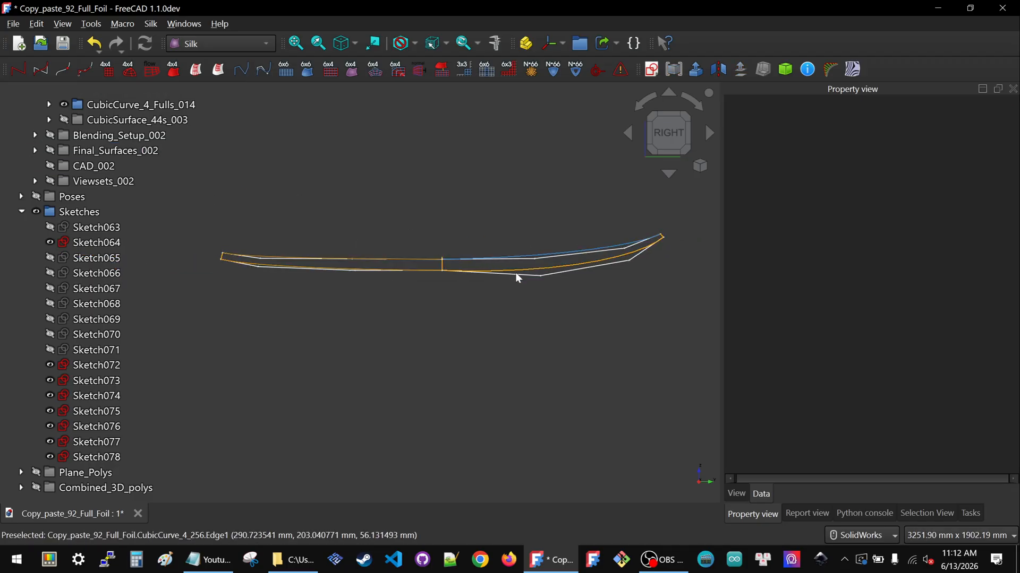
left_click(529, 280)
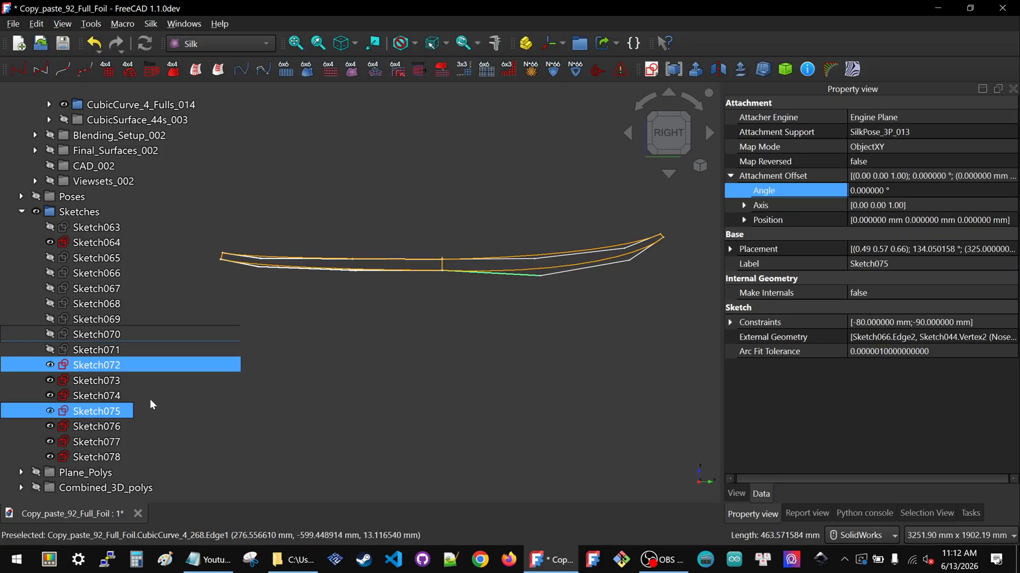
double_click(81, 411)
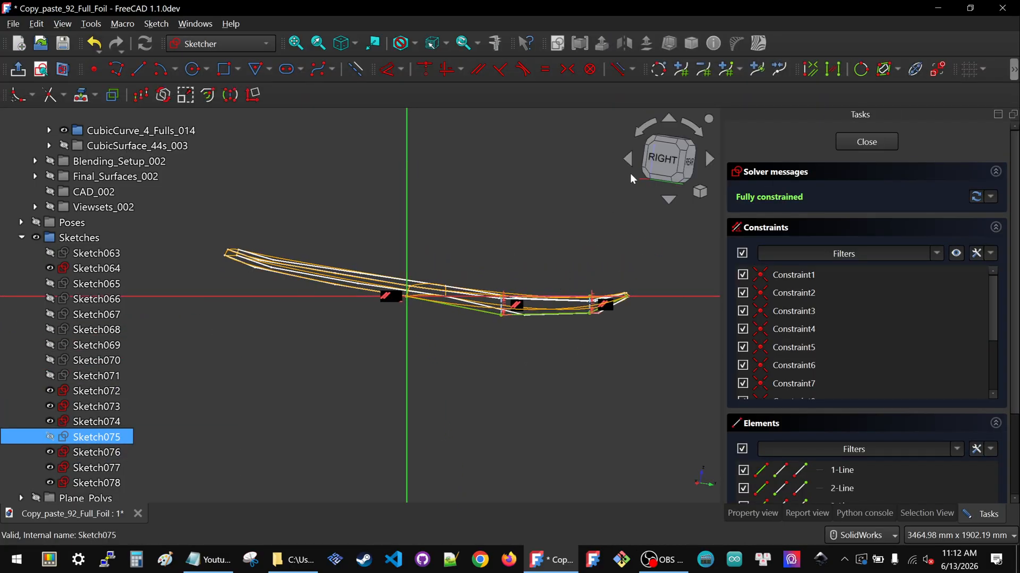
scroll(519, 255, "up", 10)
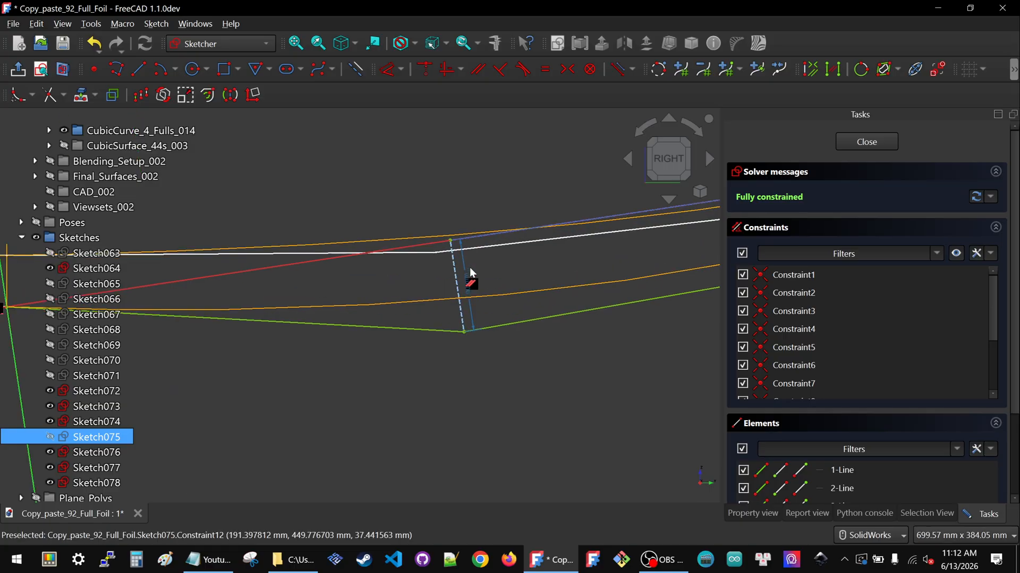
left_click(466, 297)
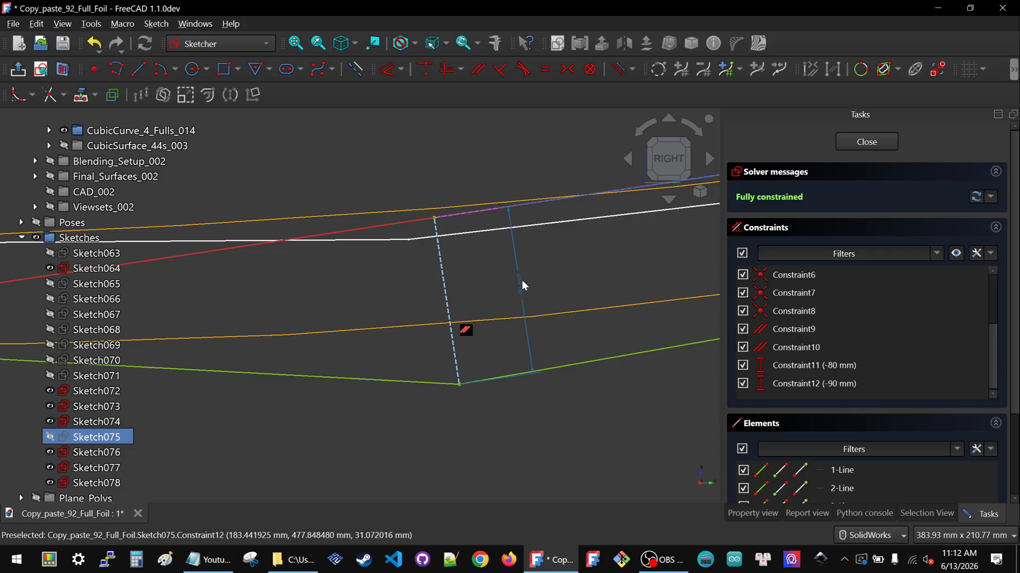
double_click(522, 281)
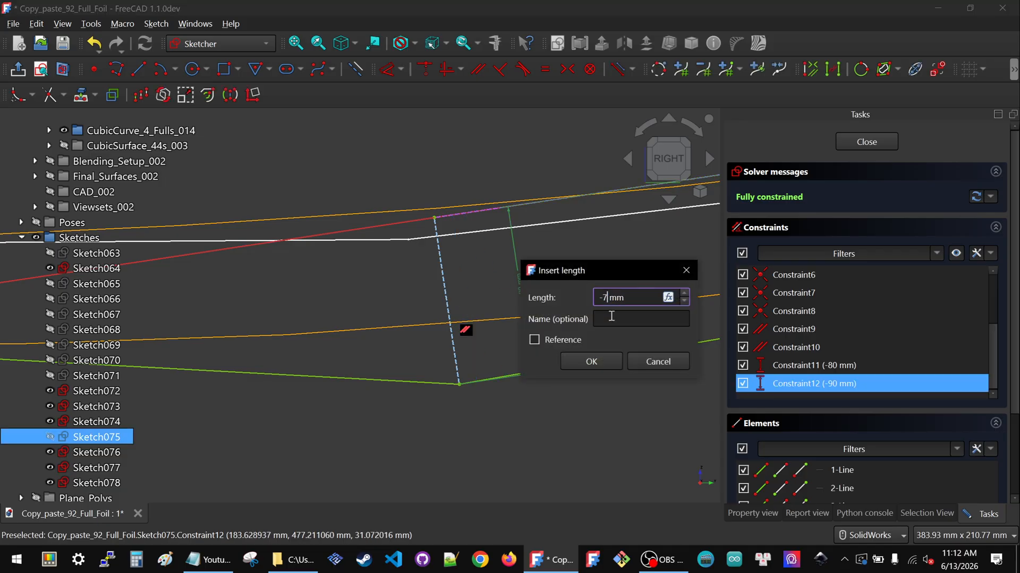
key("Return")
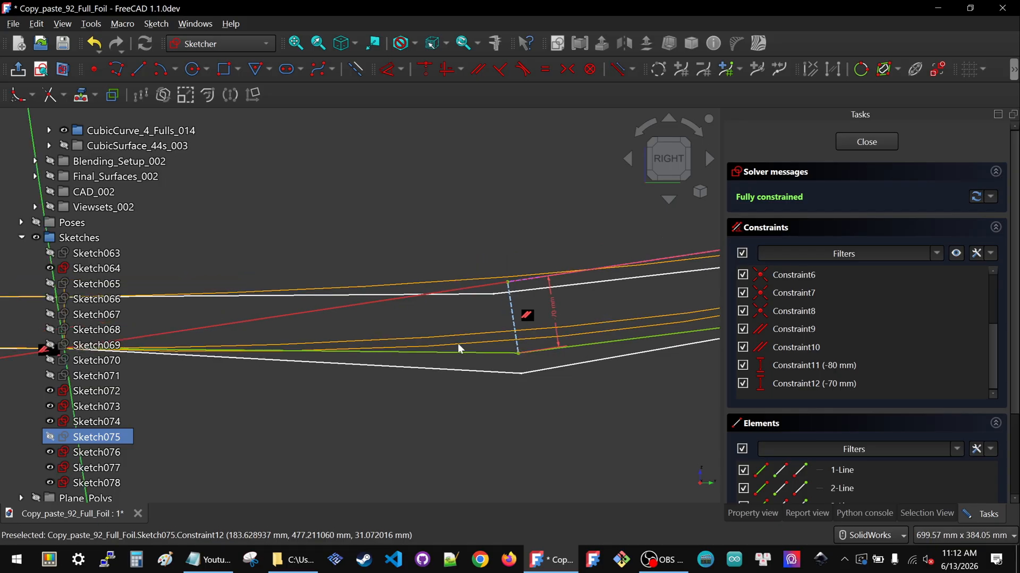
Set Sketch075's Constraint12 dimension to -65 mm and close the sketch
scroll(489, 355, "up", 4)
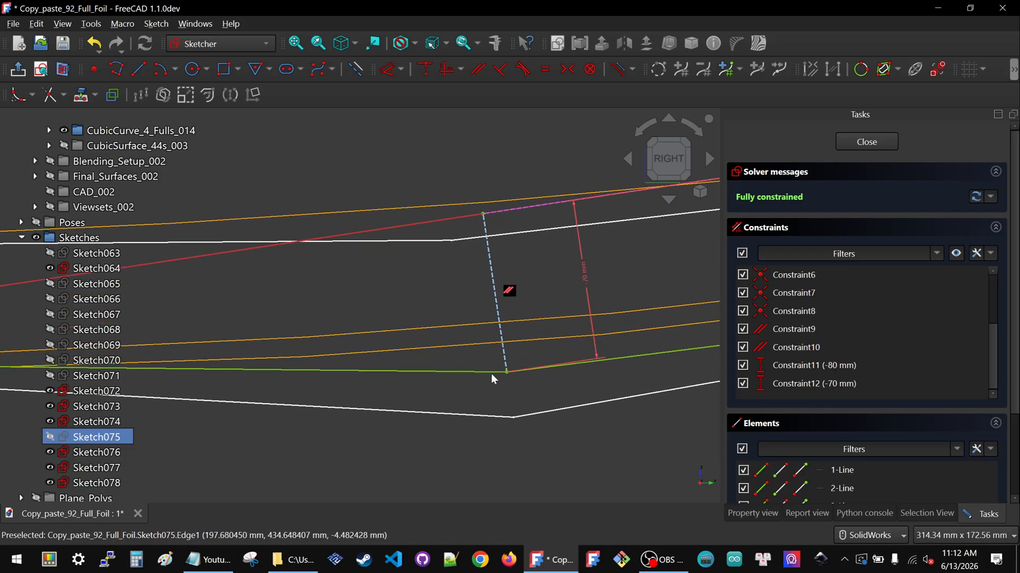
double_click(584, 273)
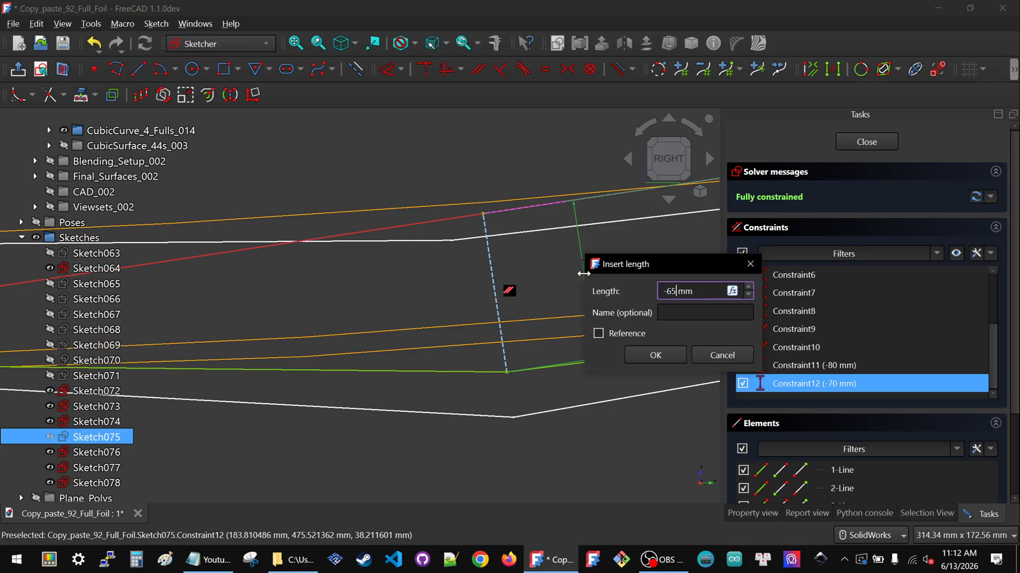
left_click(654, 355)
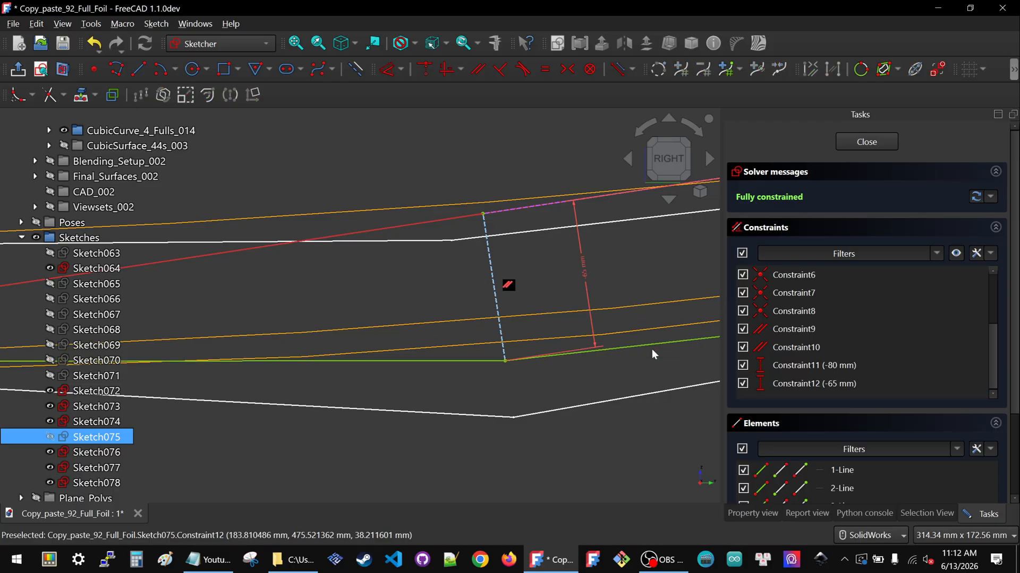
left_click(851, 140)
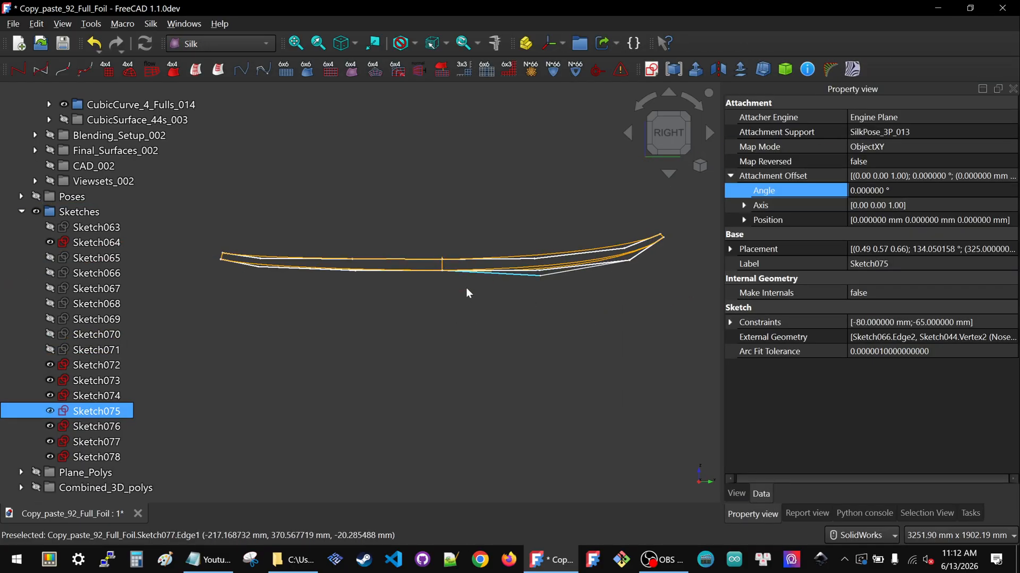
Edit Sketch077, set its Constraint12 dimension to -65 mm, and close the sketch
double_click(69, 443)
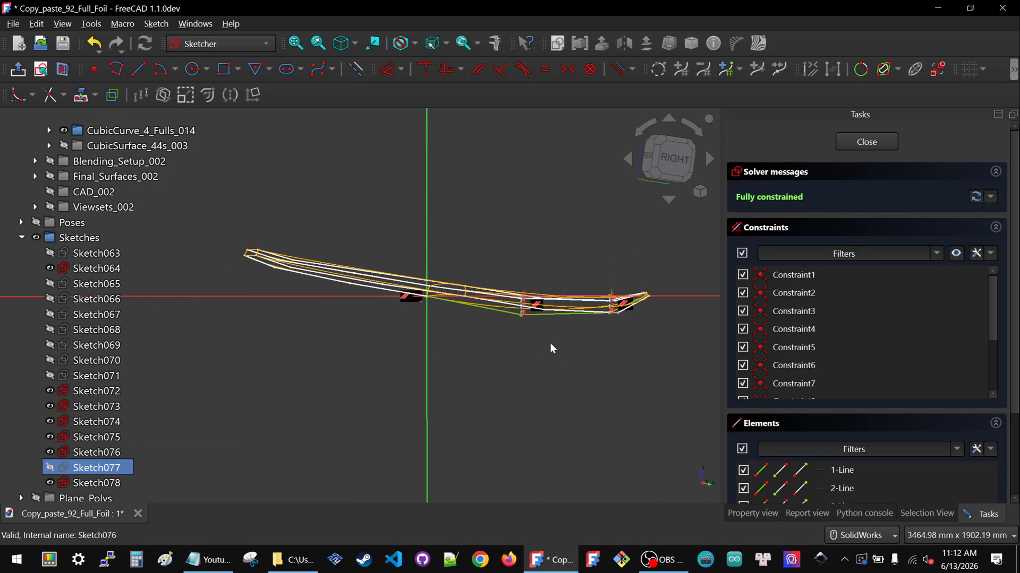
left_click(677, 157)
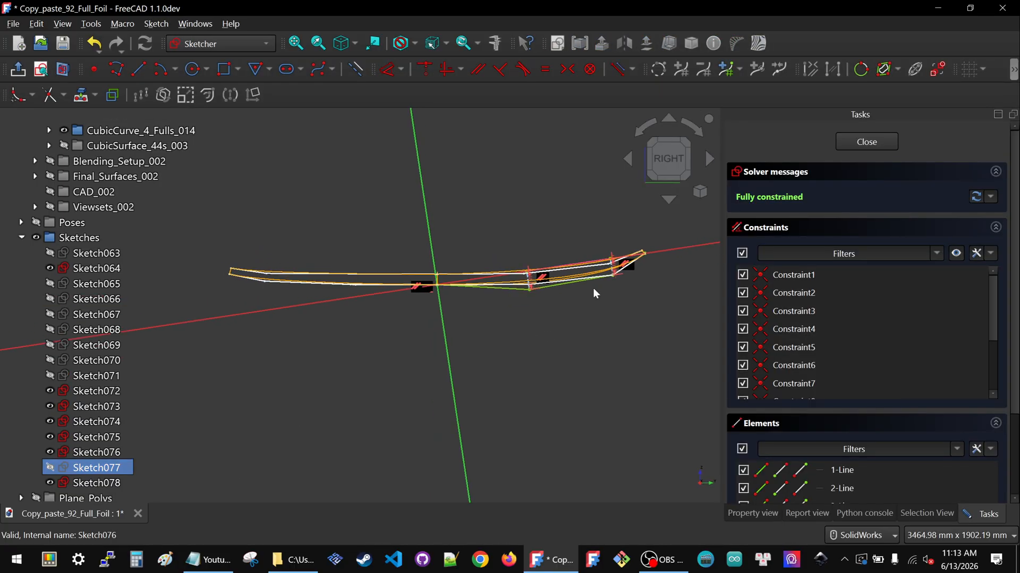
scroll(563, 279, "up", 7)
double_click(409, 278)
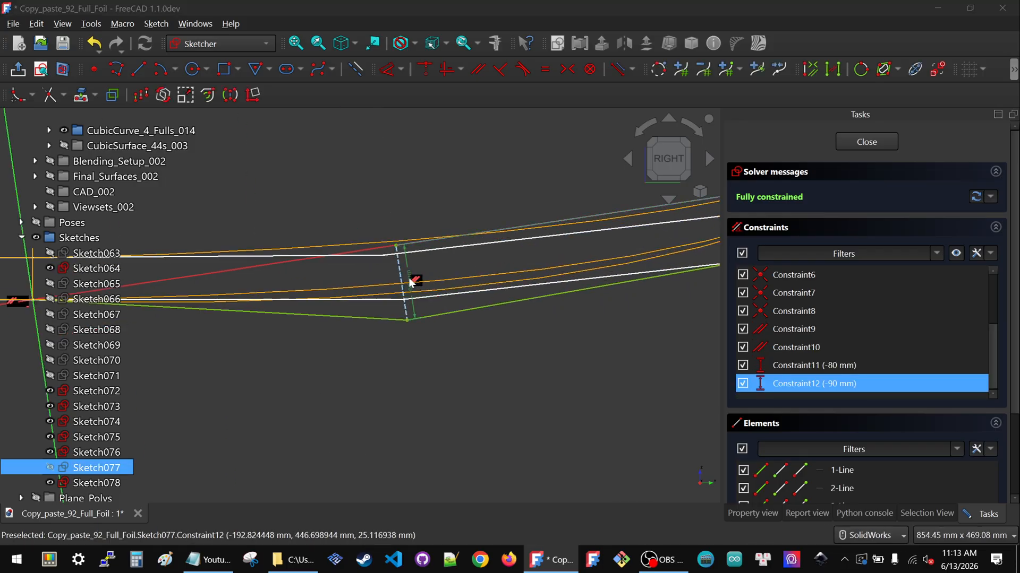
type("-65")
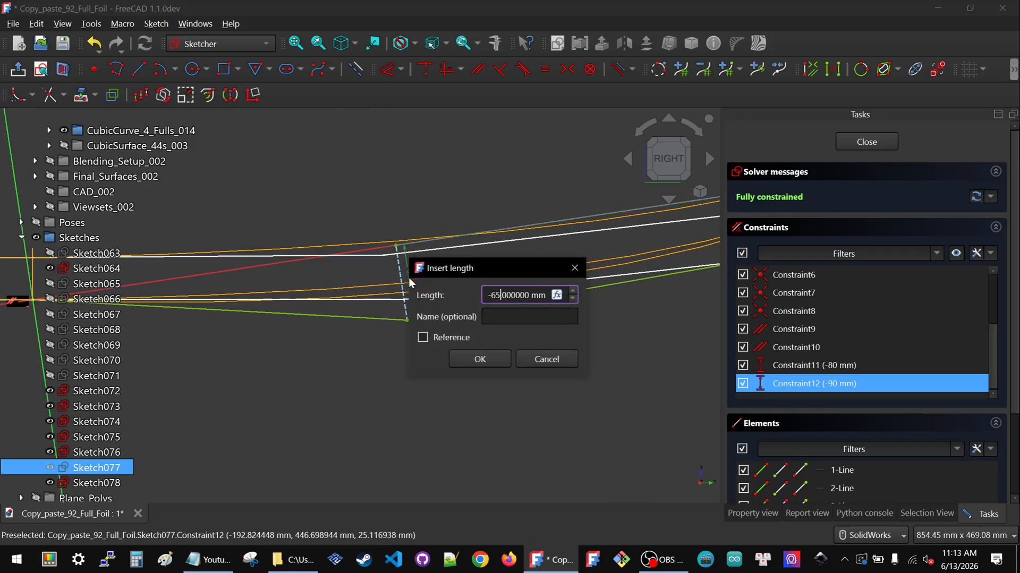
left_click(467, 357)
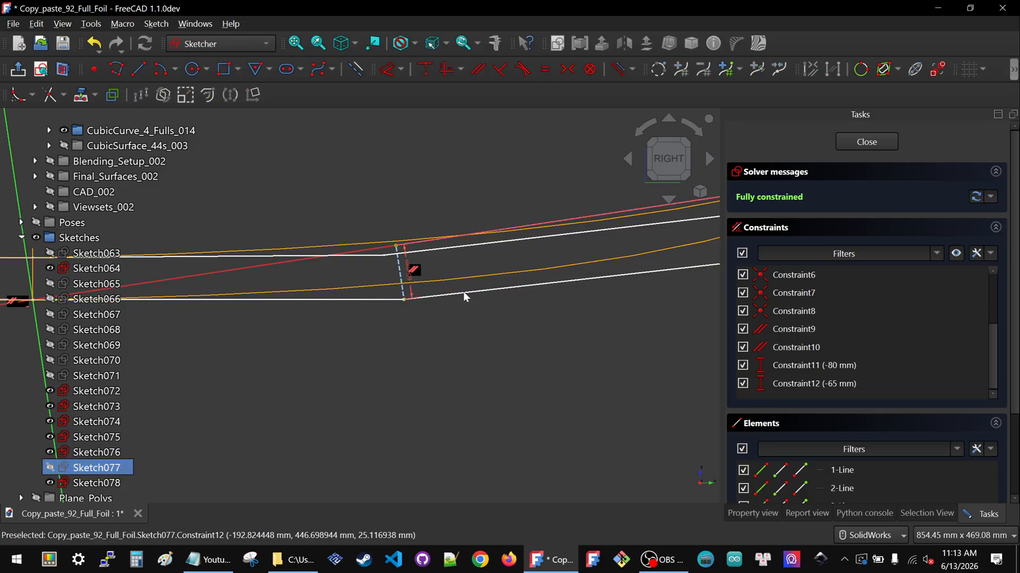
left_click(867, 142)
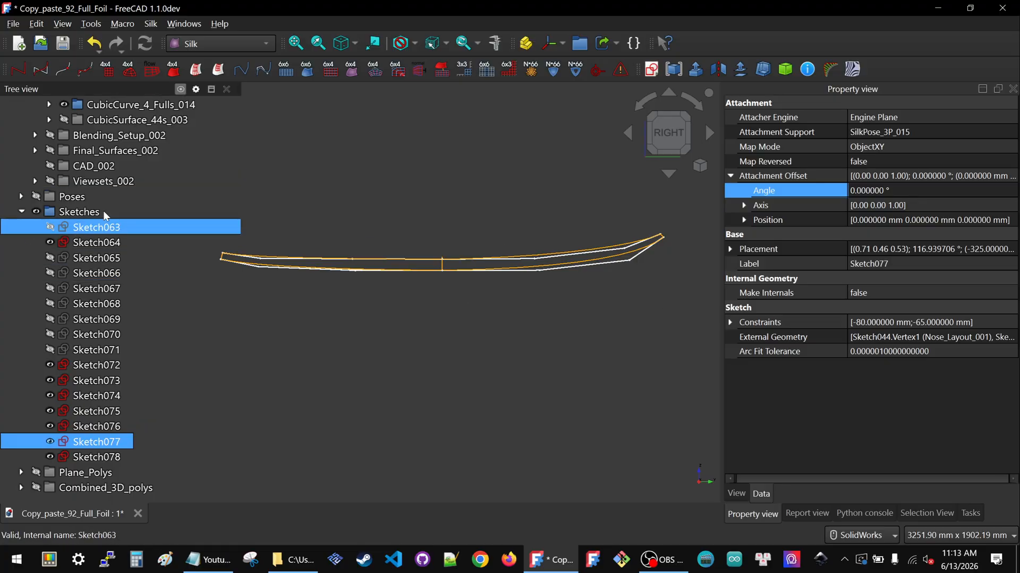
Show the Viewsets_002 group and orbit around to compare the foil's outline, curves and surfaces
left_click(90, 211)
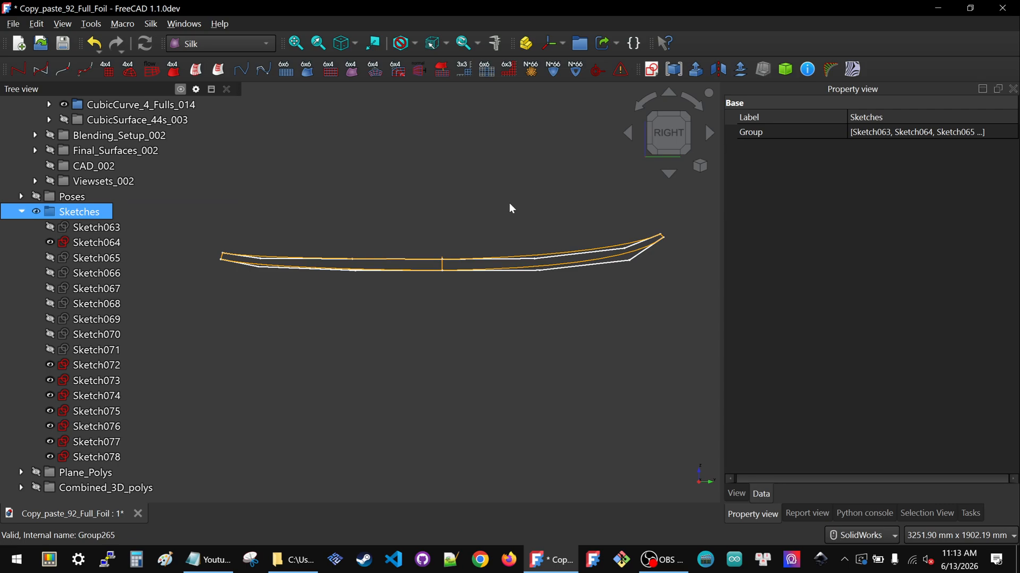
left_click(127, 181)
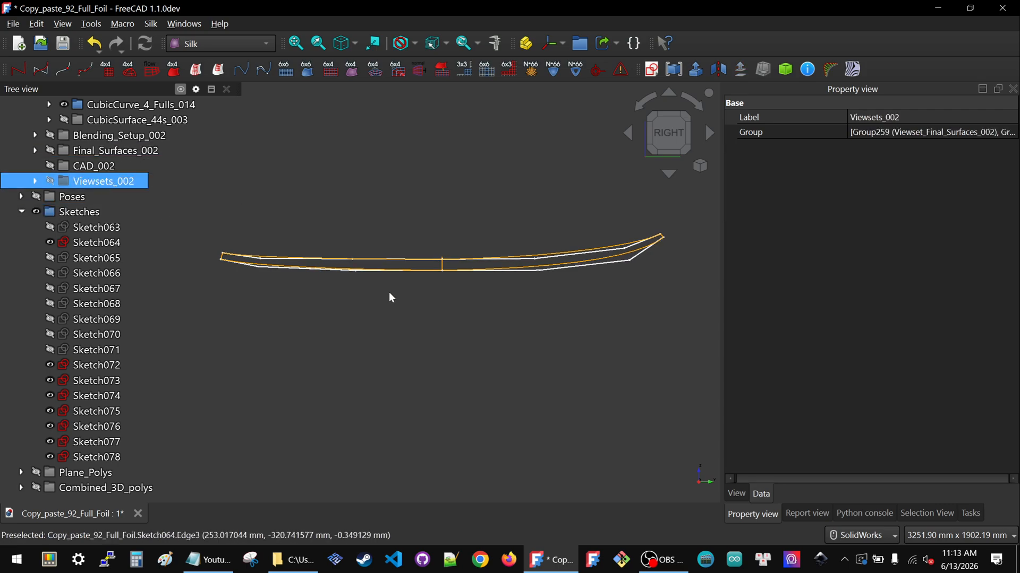
middle_click_drag(412, 314, 366, 345)
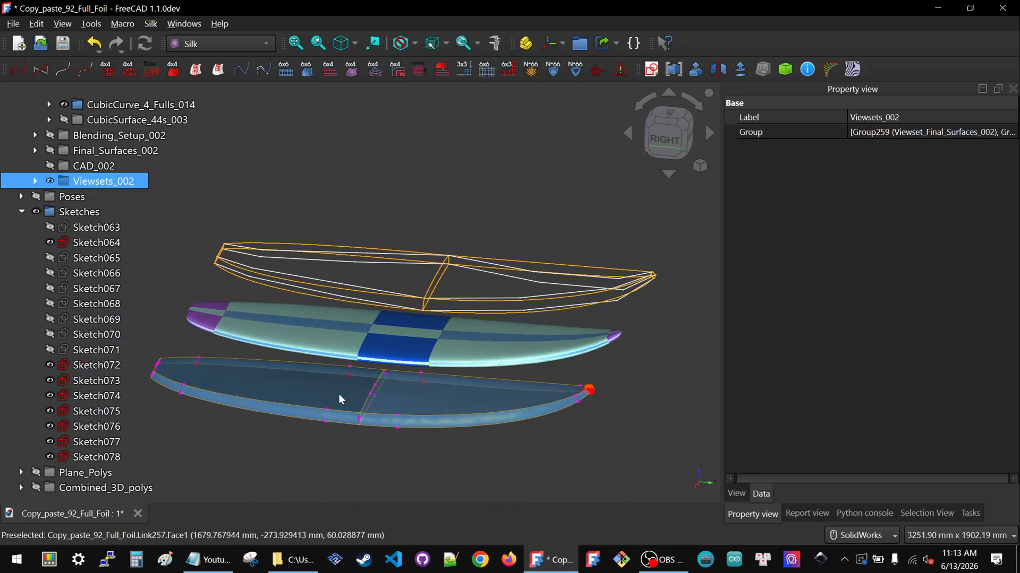
left_click(660, 142)
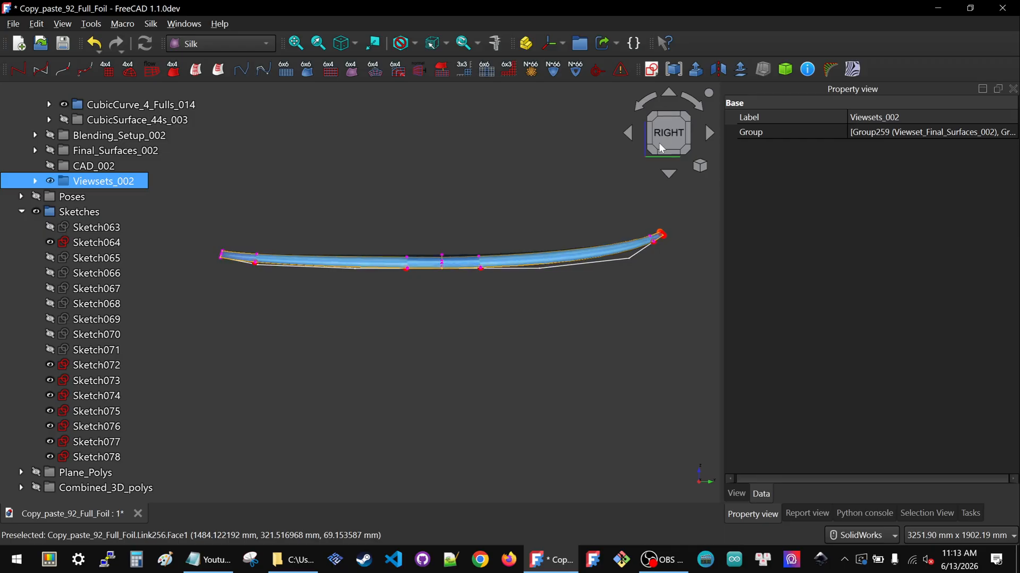
Hide the whole Sketches group
scroll(519, 244, "up", 2)
left_click(60, 228)
left_click(66, 214)
key("space")
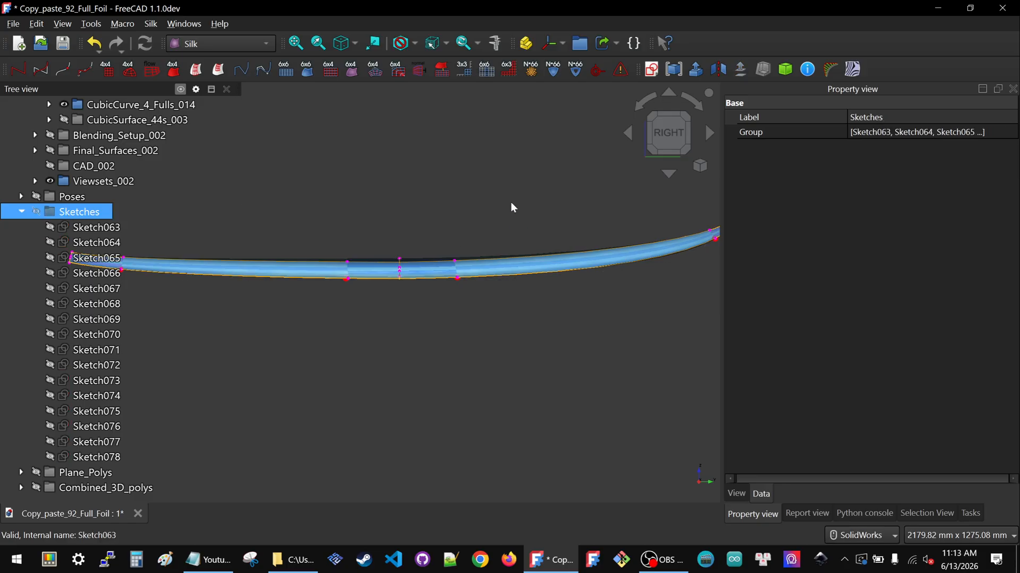
Hide the Viewsets_002 group and show the CubicSurface_44s_003 surface instead
left_click(433, 243)
scroll(431, 247, "down", 3)
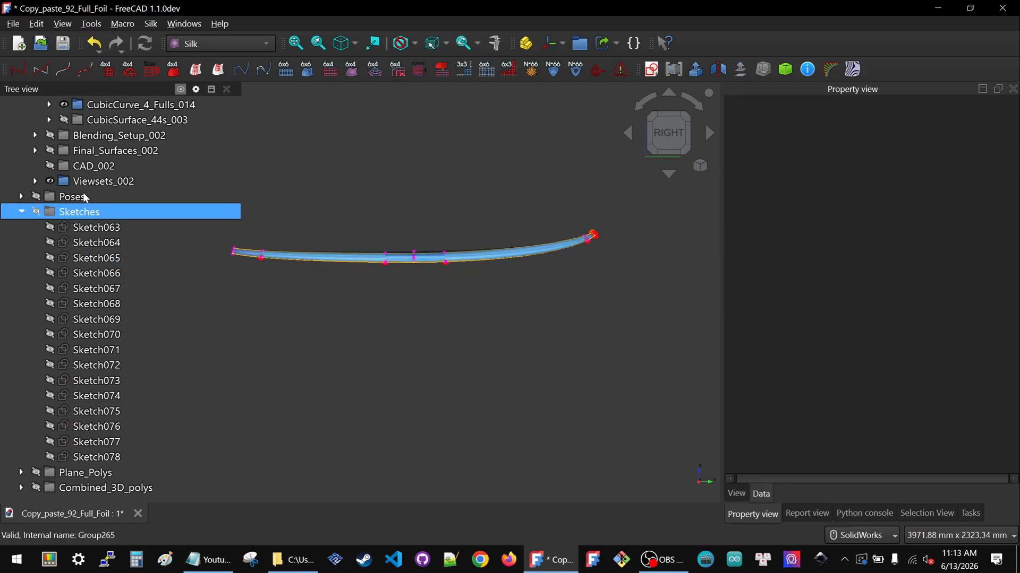
scroll(91, 186, "up", 2)
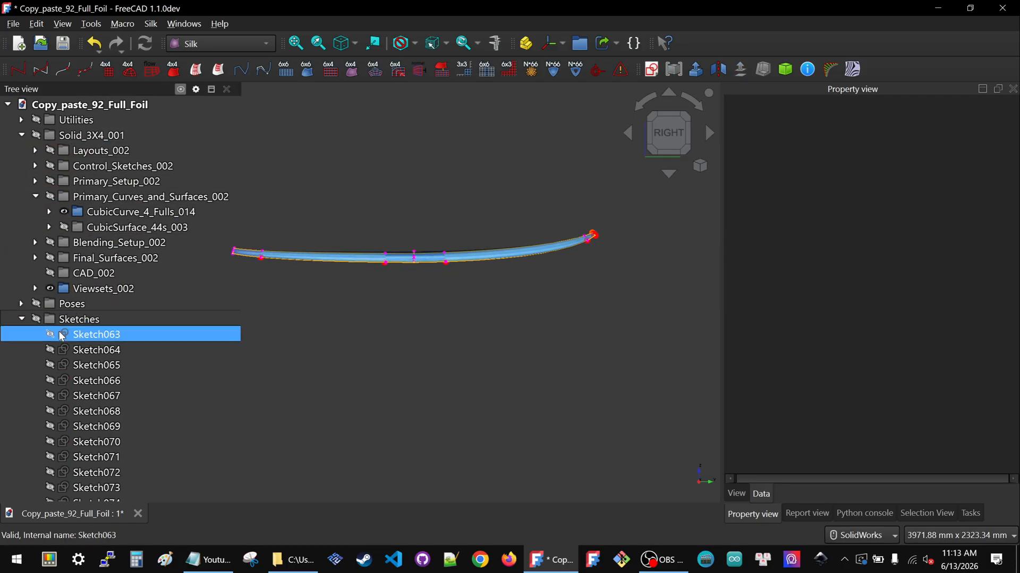
left_click(85, 288)
key("space")
left_click(137, 227)
key("space")
Inspect the CubicSurface_44s_003 foil surface from the side and from the top
scroll(448, 221, "up", 2)
scroll(594, 279, "down", 2)
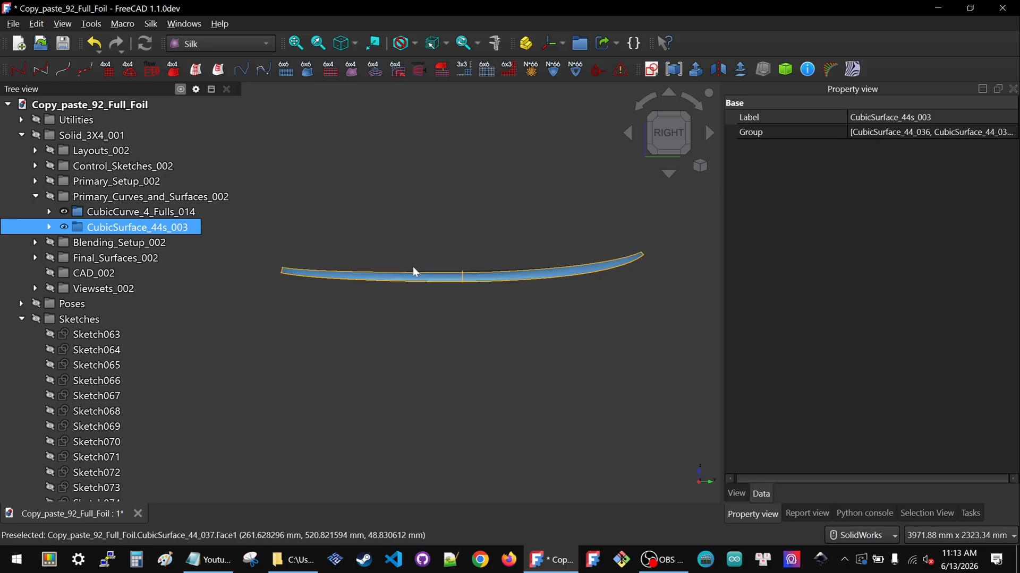
scroll(448, 270, "up", 1)
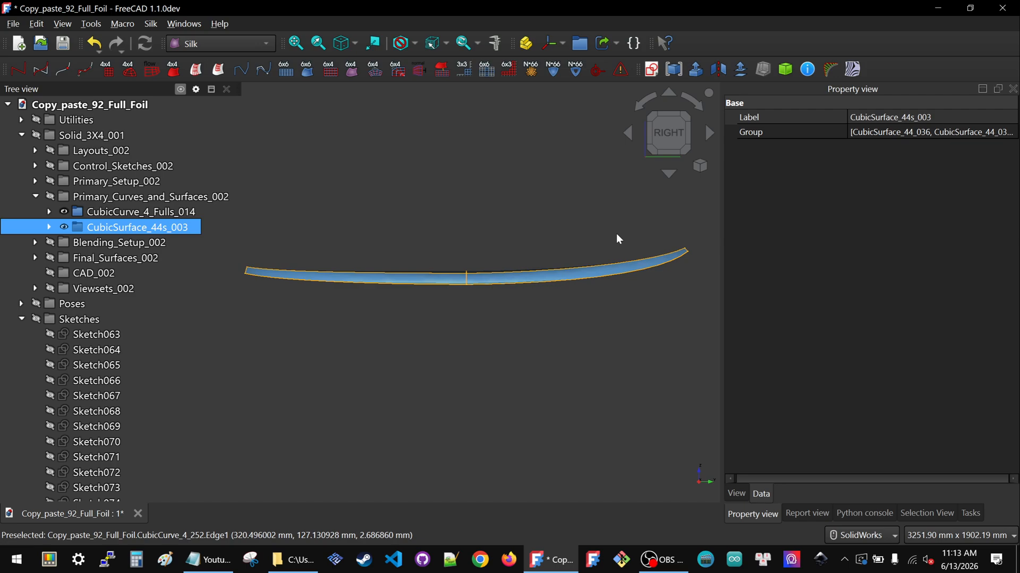
scroll(623, 278, "up", 5)
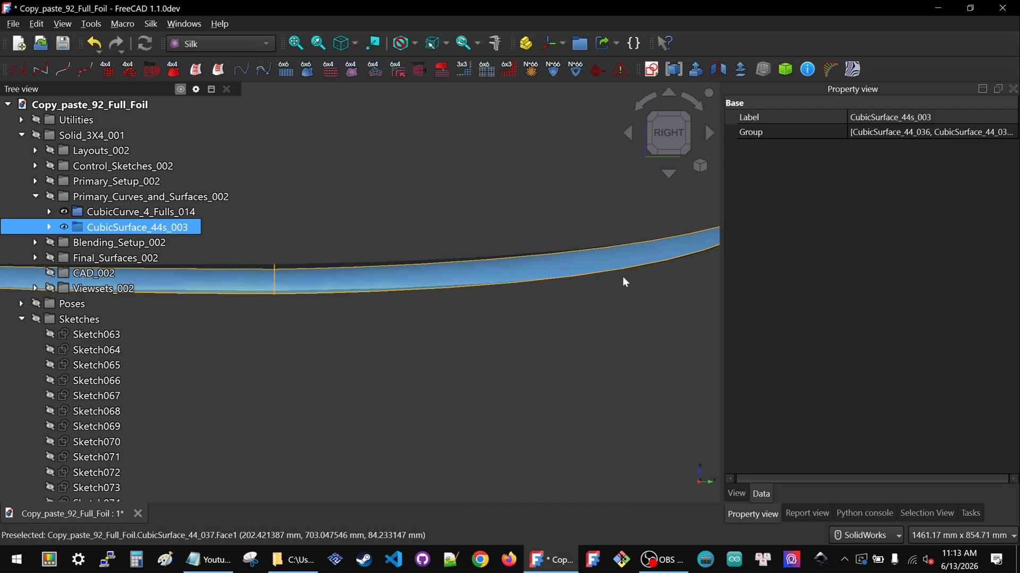
scroll(617, 267, "down", 4)
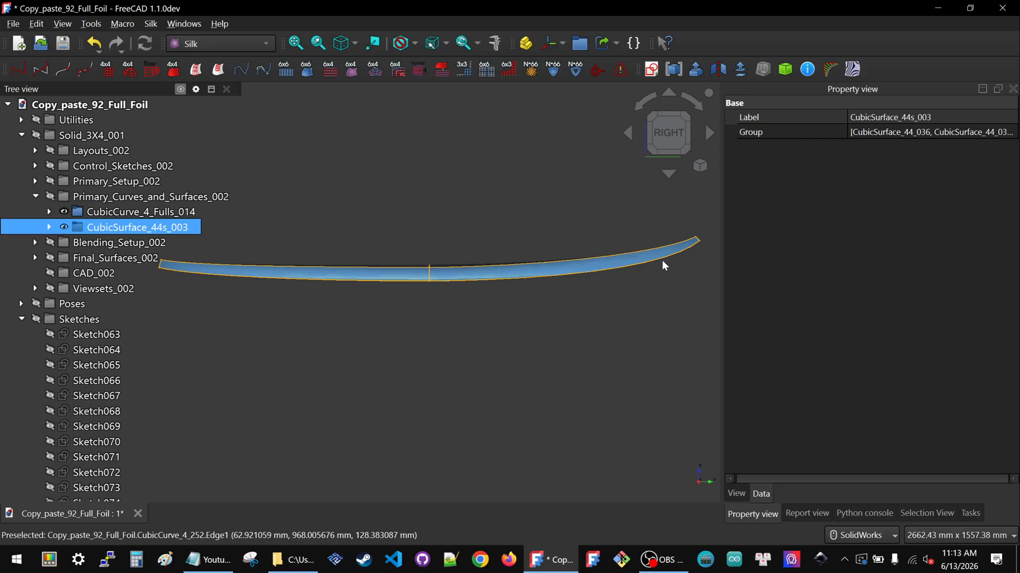
scroll(558, 281, "down", 3)
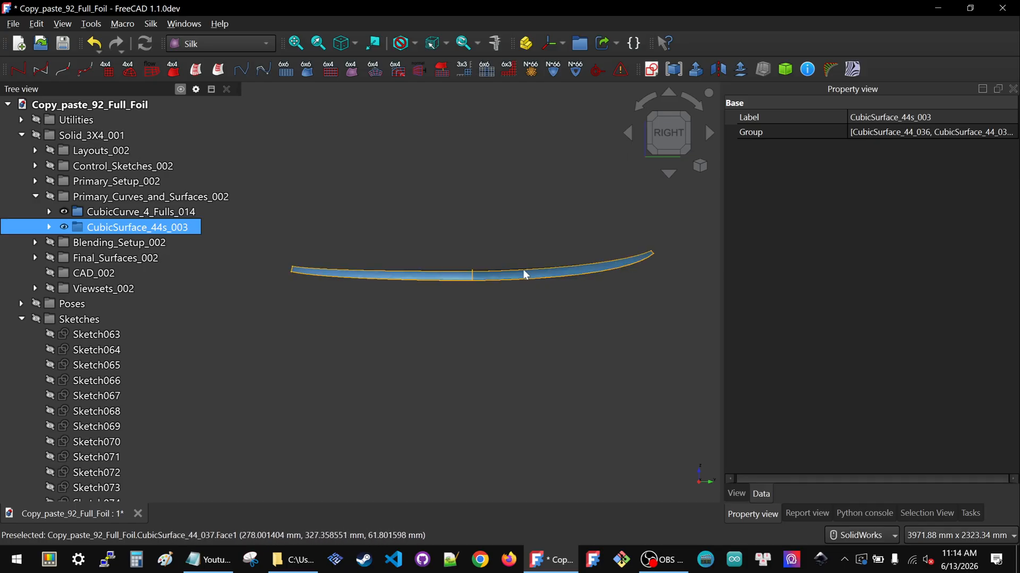
middle_click_drag(340, 269, 349, 351)
left_click(665, 129)
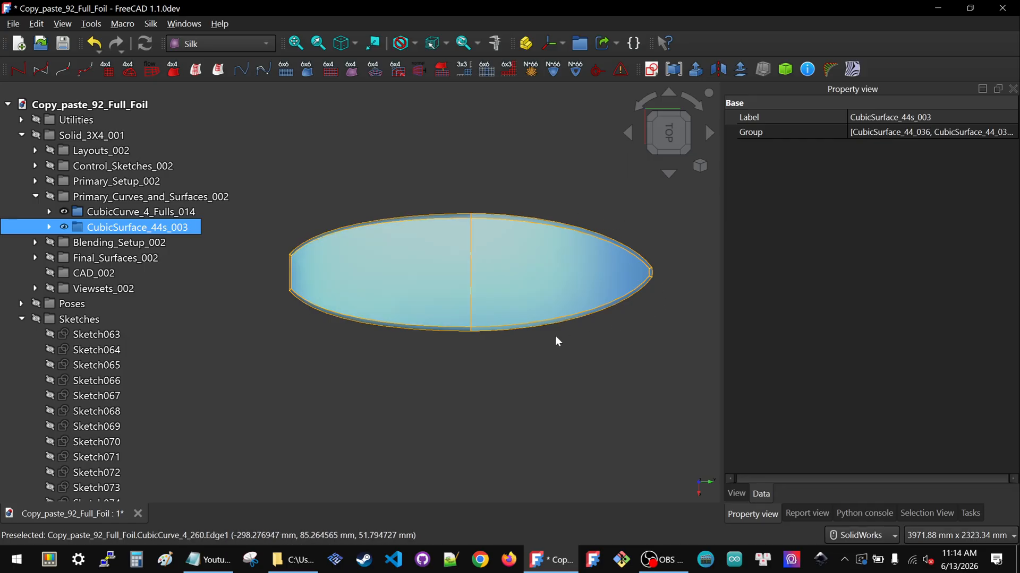
middle_click_drag(455, 200, 445, 122)
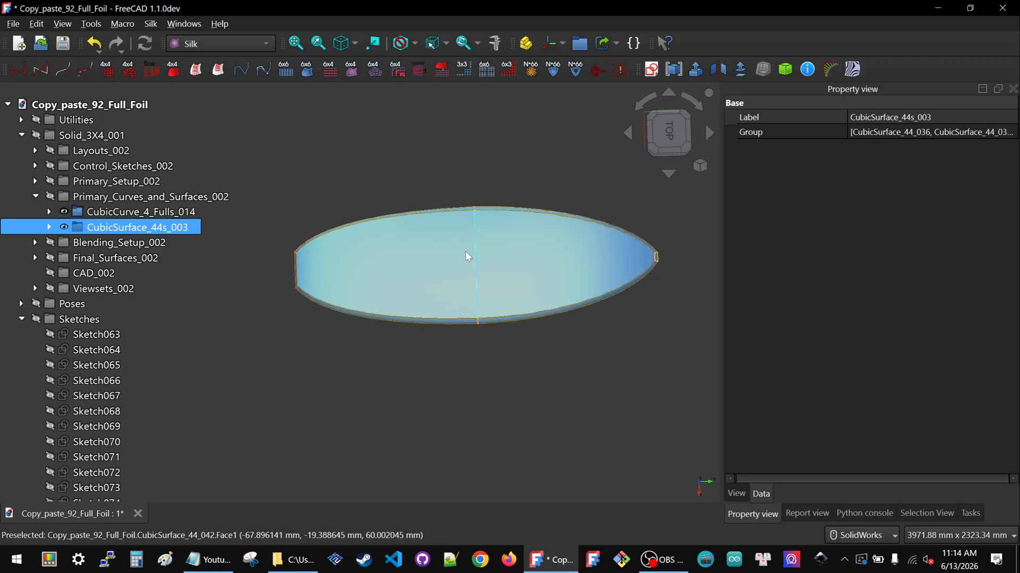
Show the Combined_3D_polys group and view the foil from the right side
middle_click_drag(461, 238, 470, 167)
scroll(34, 410, "down", 2)
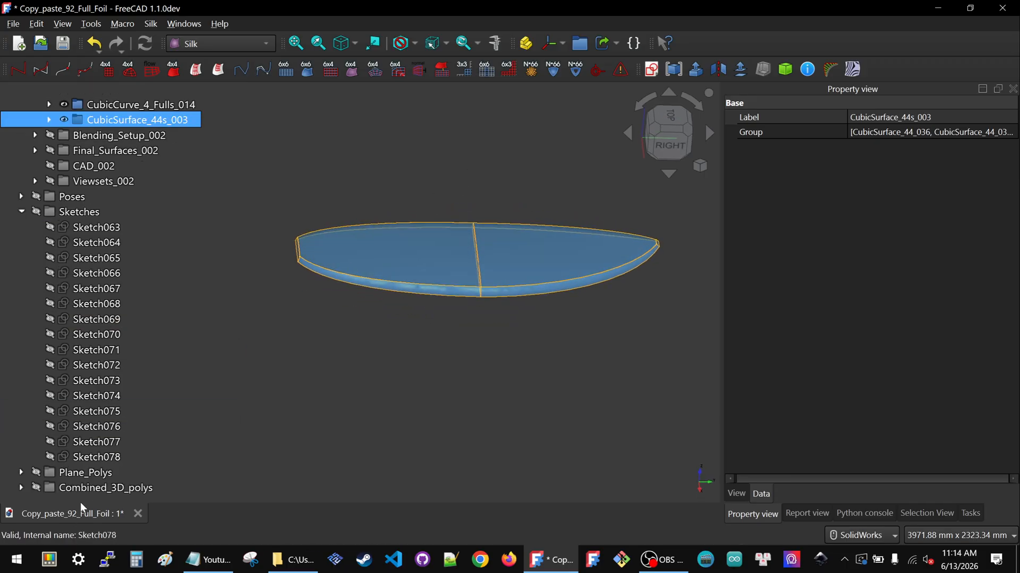
left_click(90, 488)
key("space")
left_click(754, 120)
left_click(669, 144)
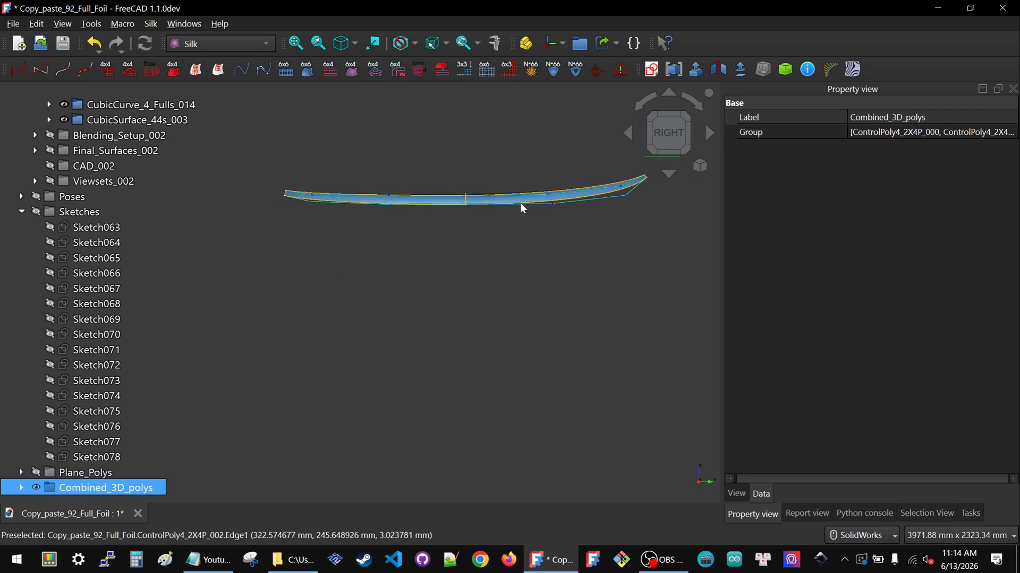
Hide the Combined_3D_polys group again and return to the isometric view
scroll(414, 287, "down", 2)
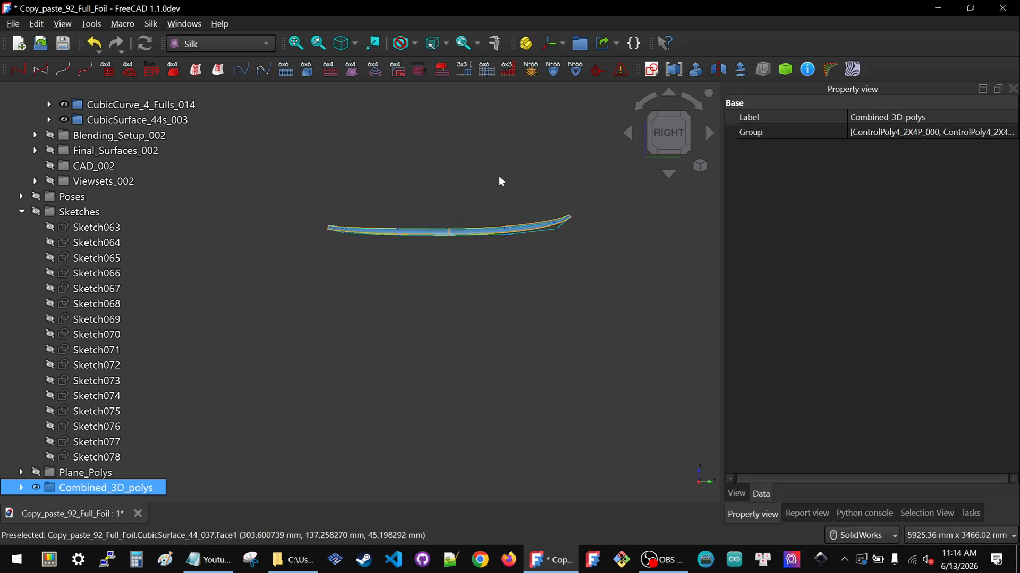
scroll(499, 177, "up", 2)
key("space")
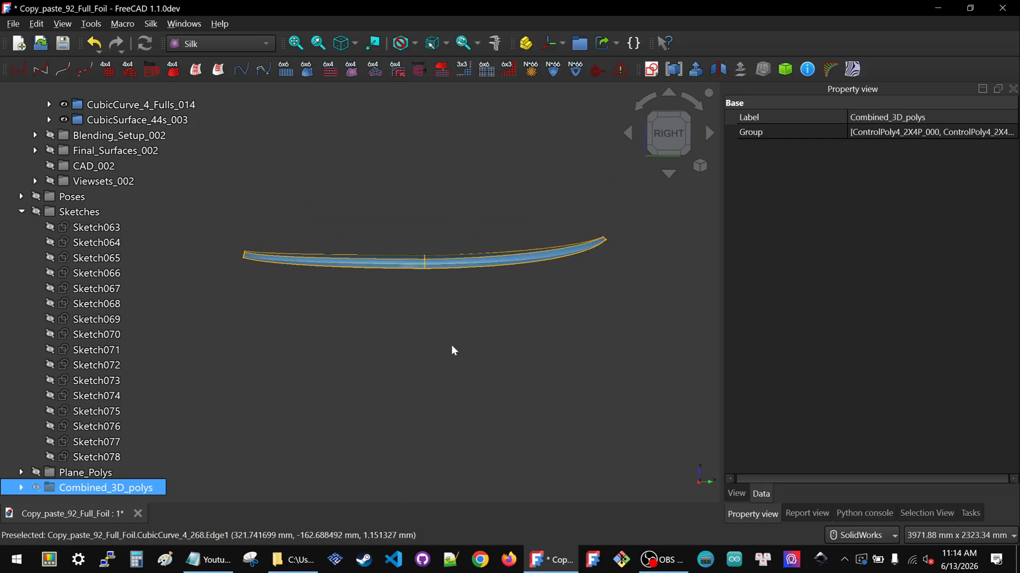
key("0")
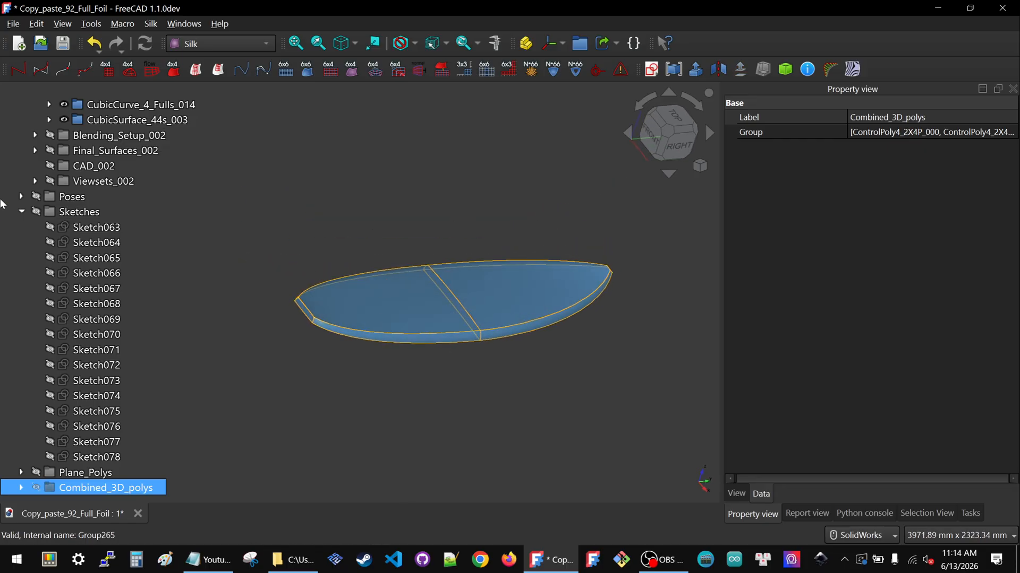
Show the Final_Surfaces_002 group and hide the Primary_Curves_and_Surfaces_002 group
scroll(107, 239, "up", 3)
left_click(106, 257)
key("space")
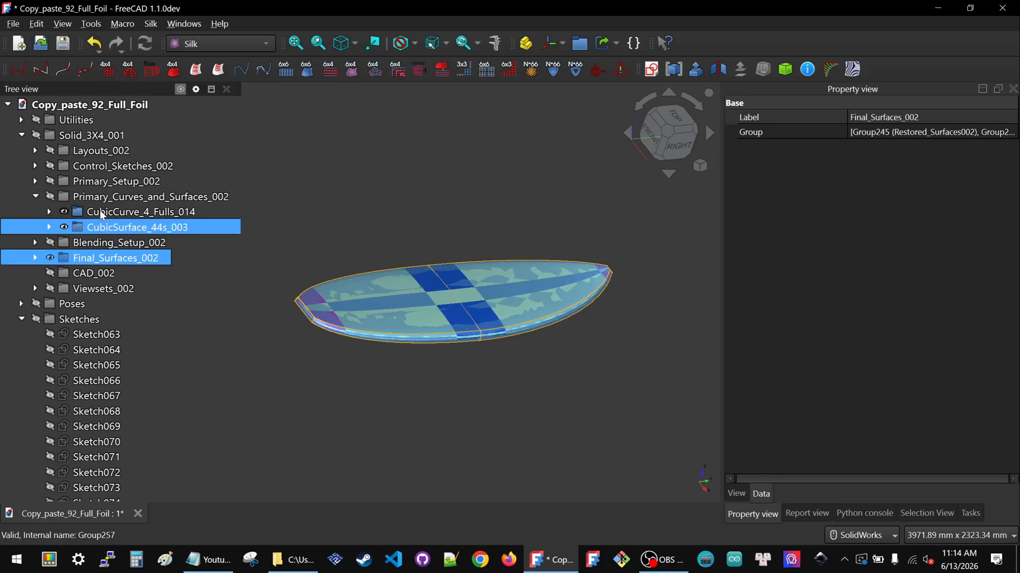
left_click(100, 199)
key("space")
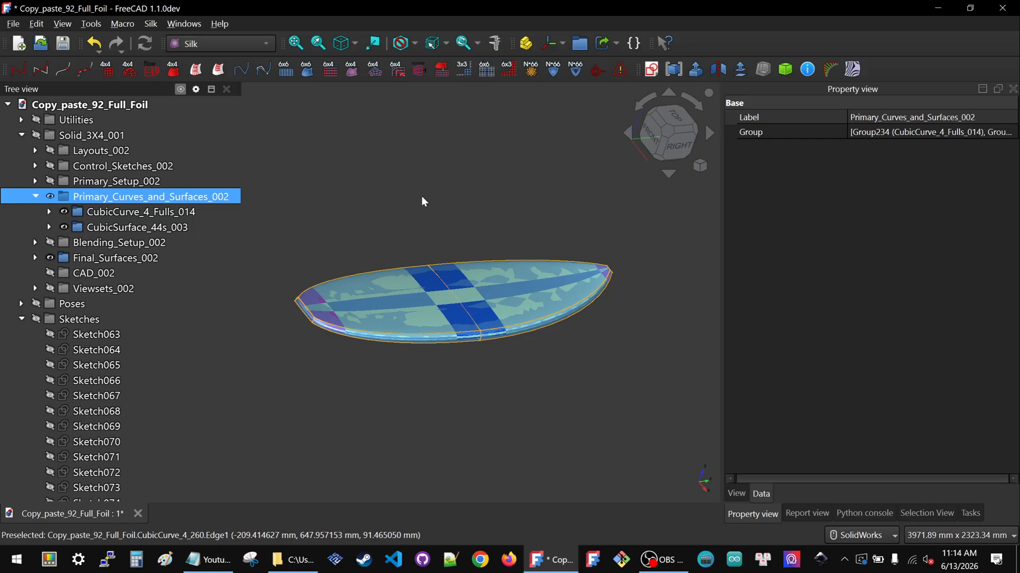
key("space")
middle_click_drag(492, 301, 353, 305)
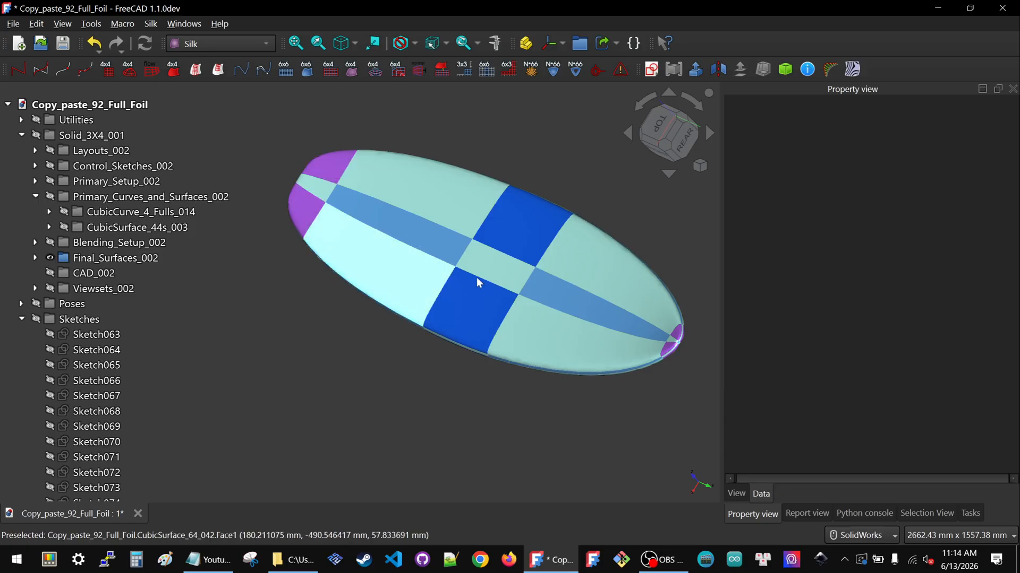
Zoom in to inspect the blended final surfaces at the foil's tip
scroll(706, 330, "up", 10)
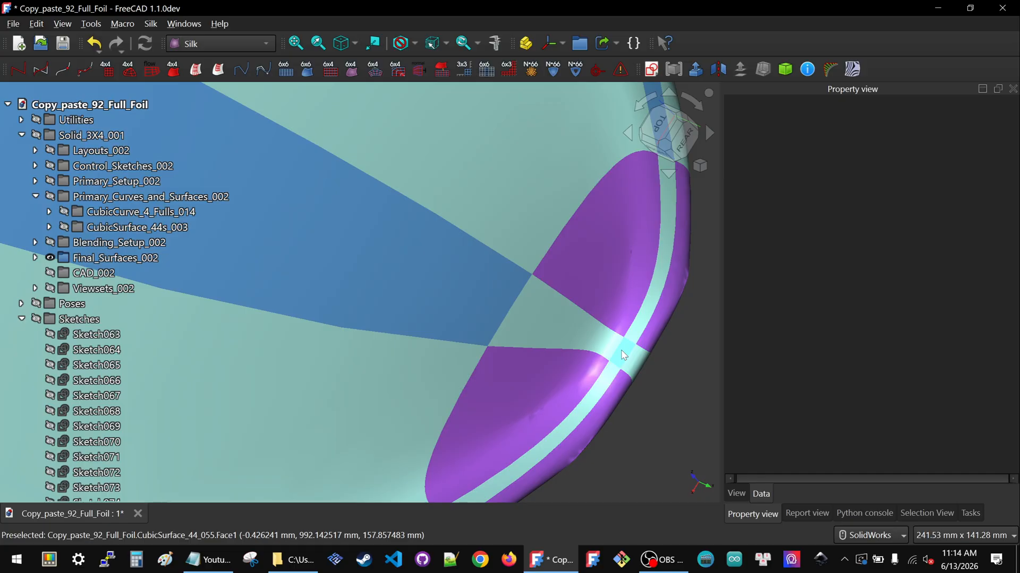
scroll(621, 351, "down", 14)
middle_click_drag(499, 304, 724, 335)
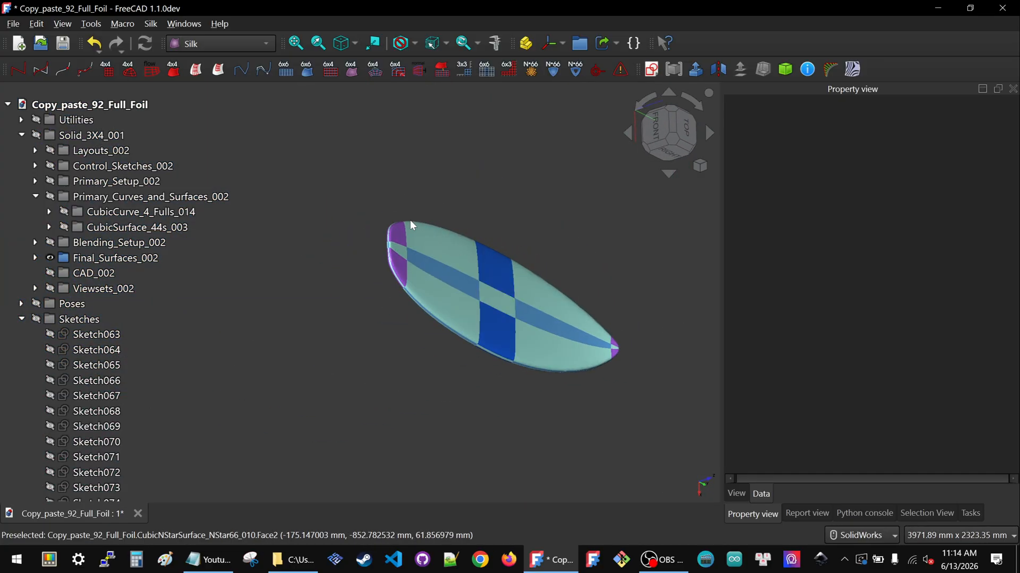
scroll(393, 220, "up", 6)
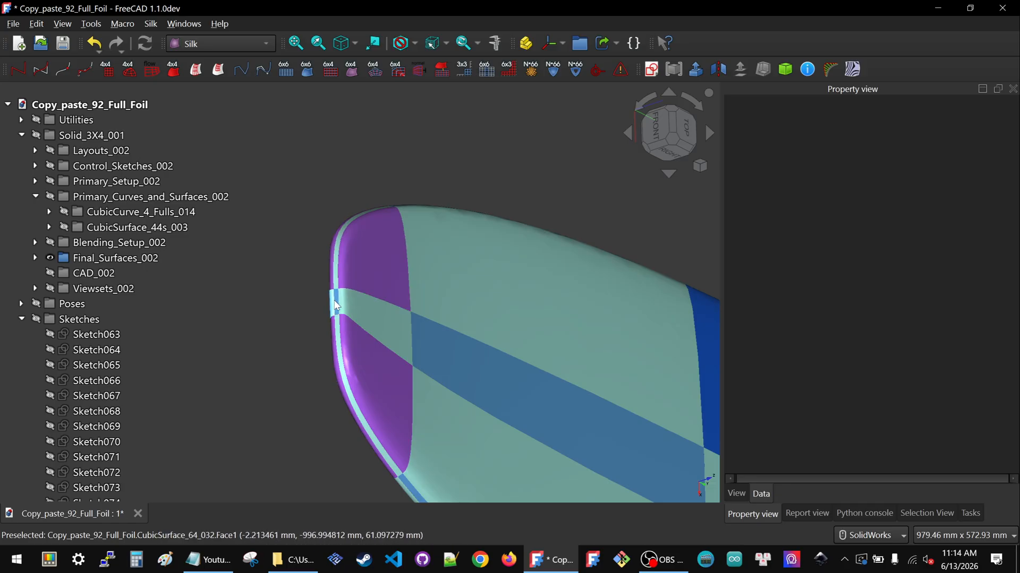
scroll(334, 306, "down", 7)
scroll(335, 304, "up", 9)
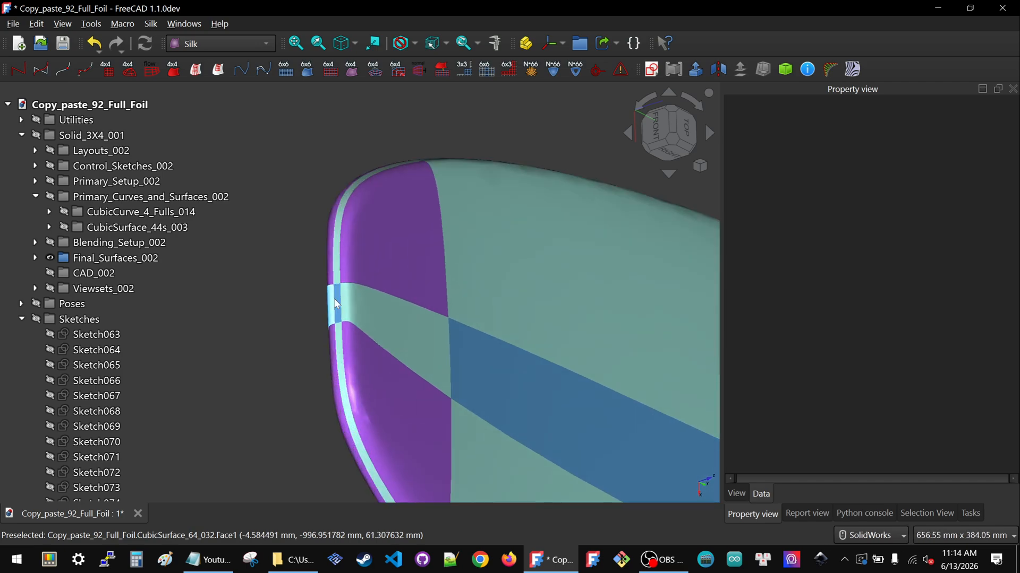
scroll(334, 304, "up", 4)
Select a blended tip surface and orbit around the corner blend to inspect it
left_click(380, 315)
middle_click_drag(379, 316, 457, 275)
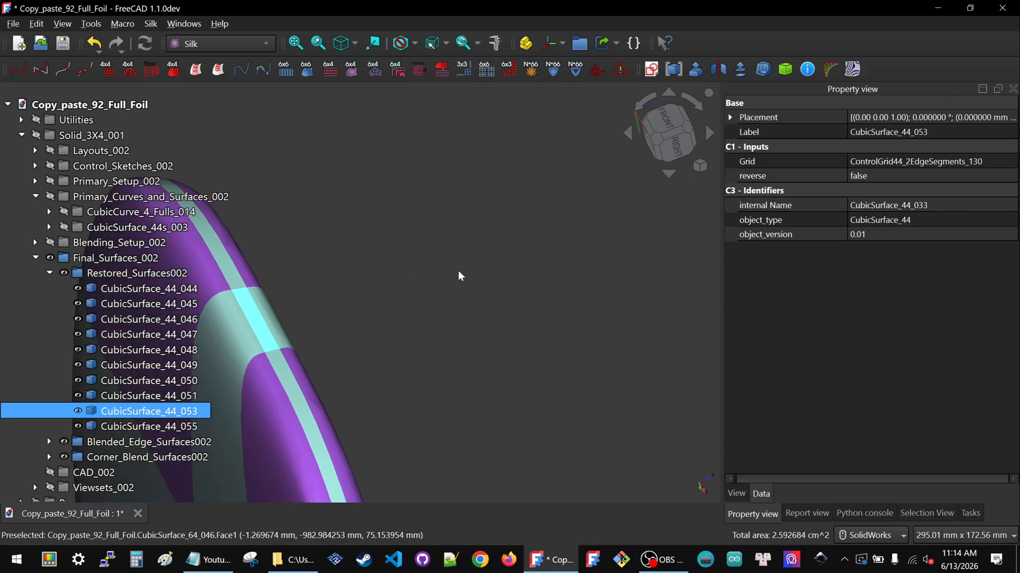
scroll(457, 273, "down", 9)
middle_click_drag(393, 252, 219, 128)
left_click(218, 129)
scroll(333, 390, "up", 1)
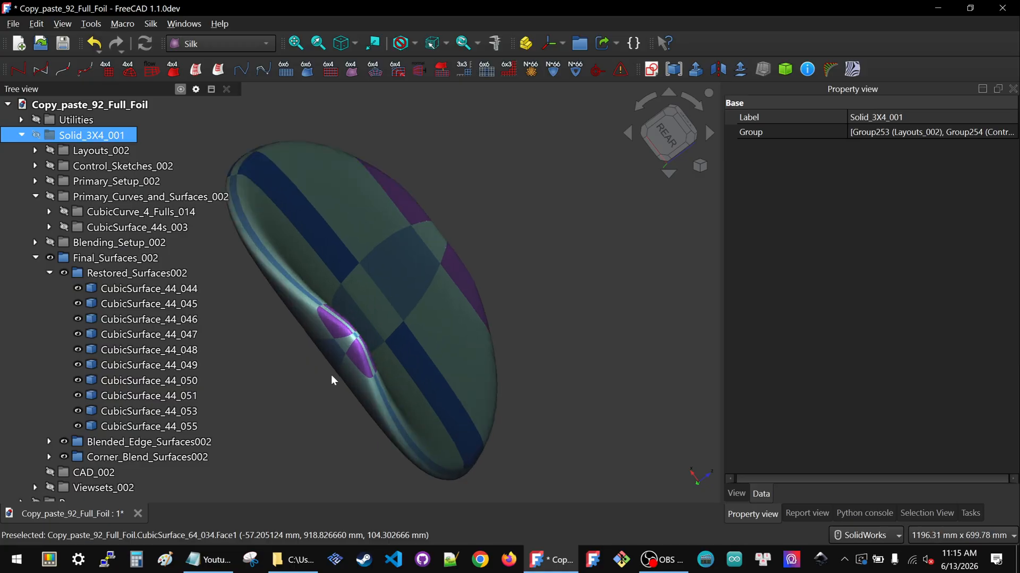
scroll(333, 383, "up", 3)
Move CubicSurface_44_045 below CubicSurface_44_046 within the Restored_Surfaces002 group
left_click_drag(197, 306, 233, 325)
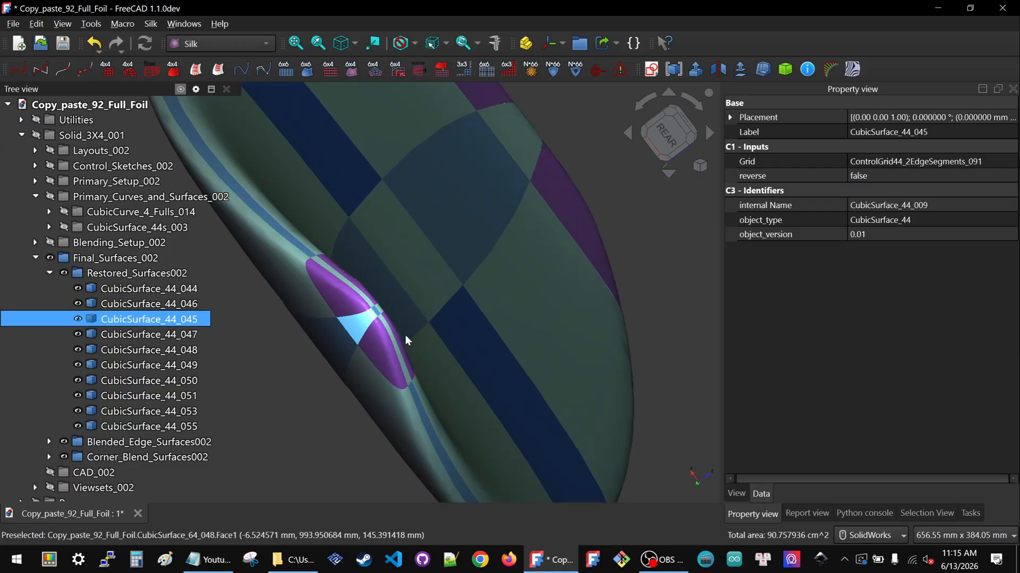
middle_click_drag(396, 322, 382, 321)
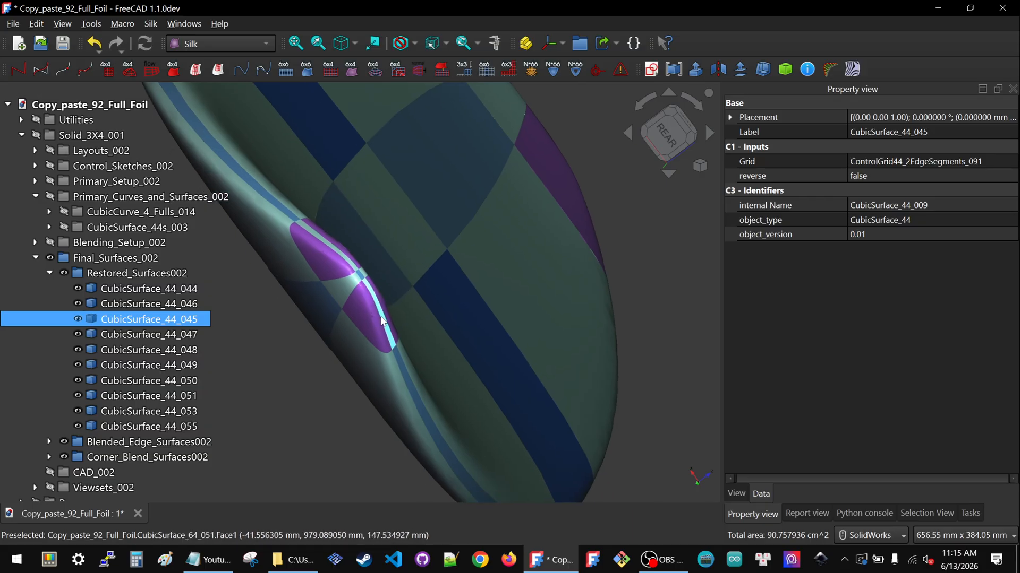
scroll(381, 321, "down", 6)
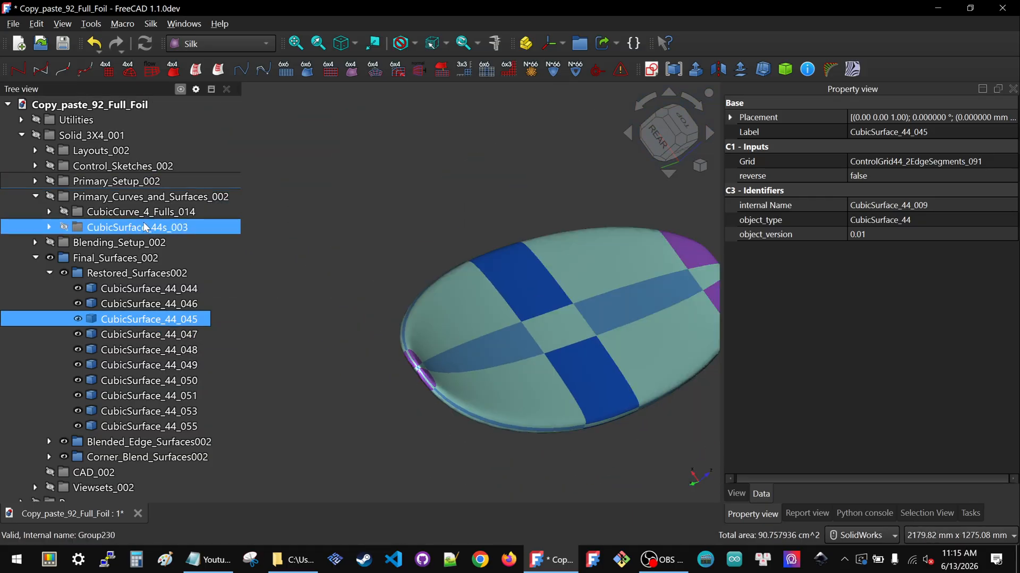
Show the Primary_Curves_and_Surfaces_002 group and hide the Final_Surfaces_002 group
left_click(138, 197)
key("space")
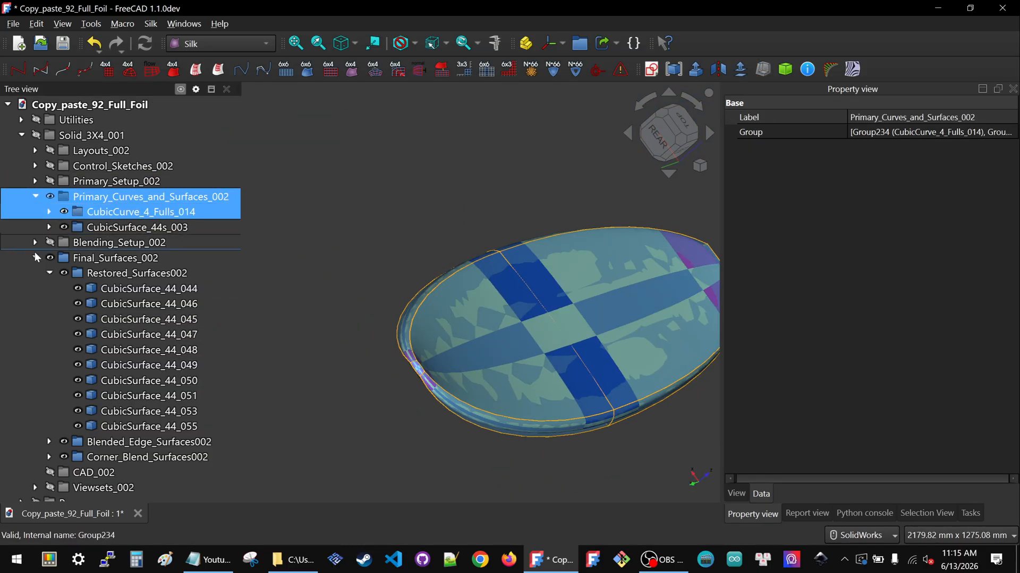
left_click(96, 260)
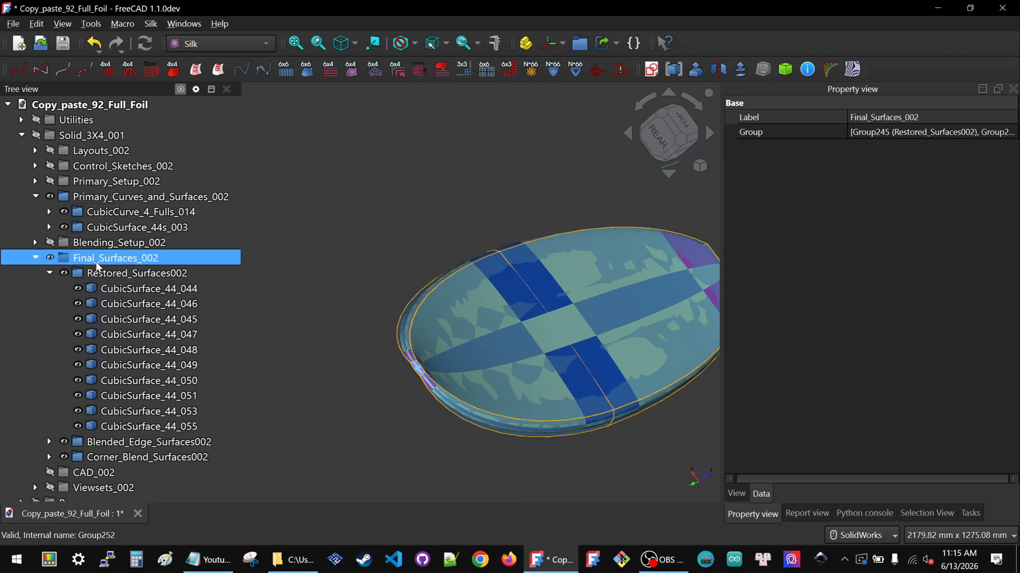
key("space")
Zoom in and orbit around the foil tip's primary surfaces and curves to examine their edges
scroll(345, 358, "up", 8)
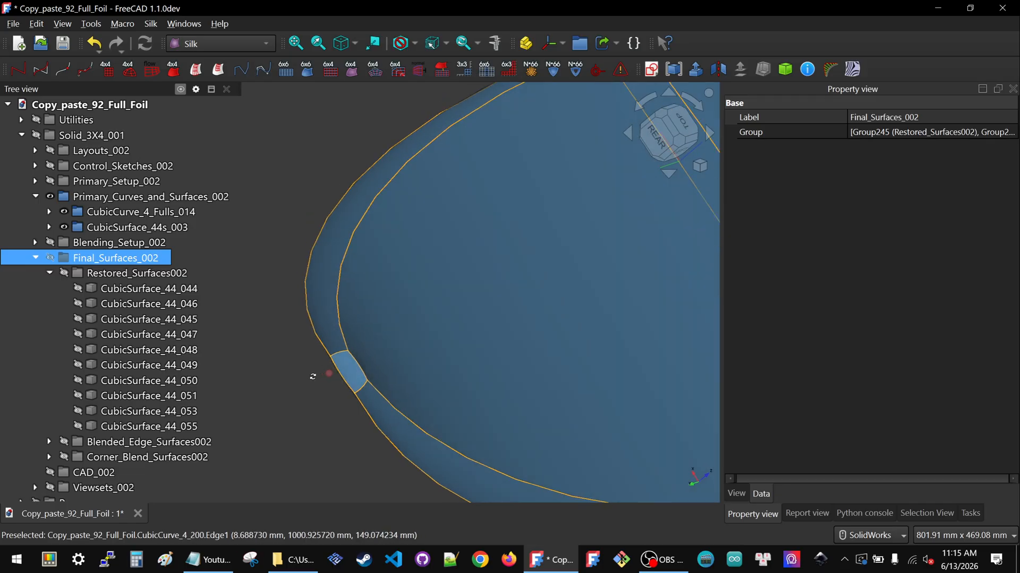
scroll(457, 310, "down", 4)
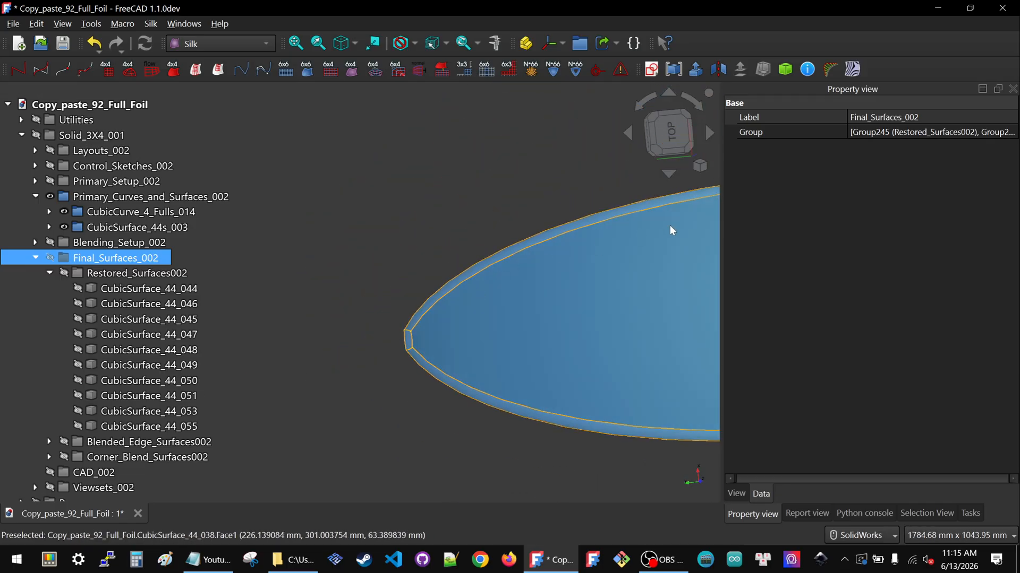
scroll(398, 337, "up", 7)
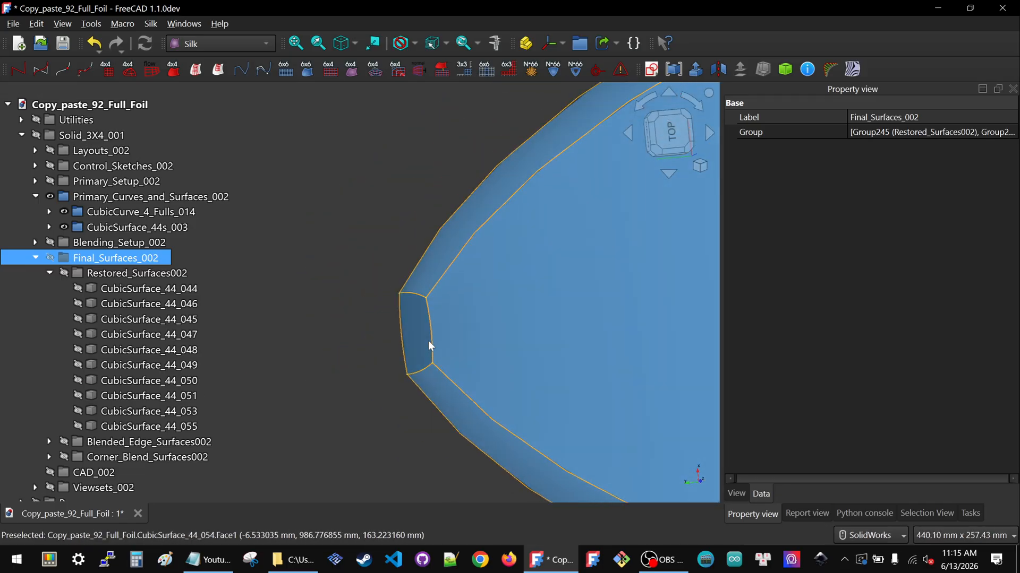
scroll(429, 340, "up", 3)
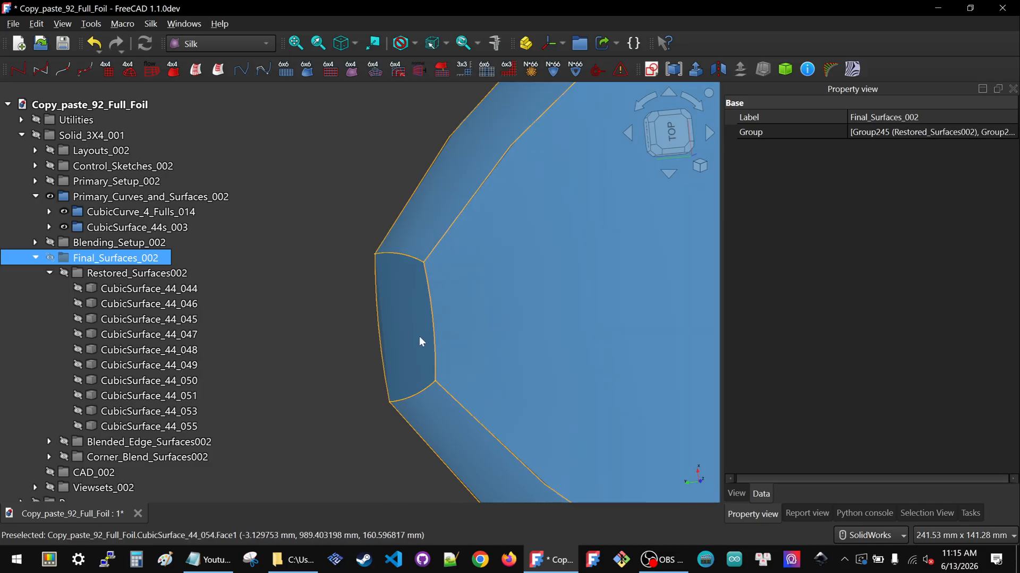
middle_click_drag(428, 266, 453, 249)
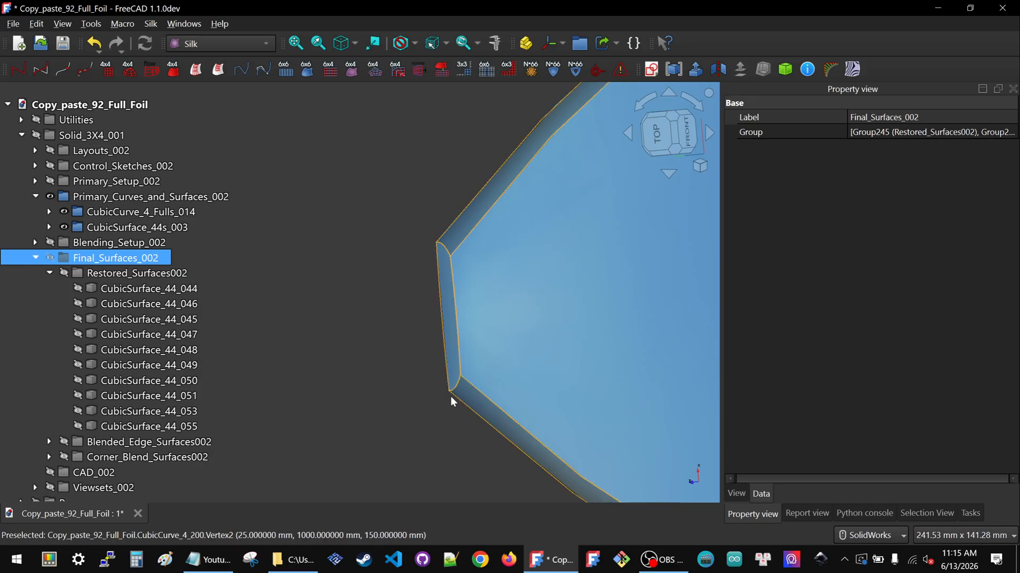
scroll(445, 206, "up", 2)
scroll(442, 201, "up", 2)
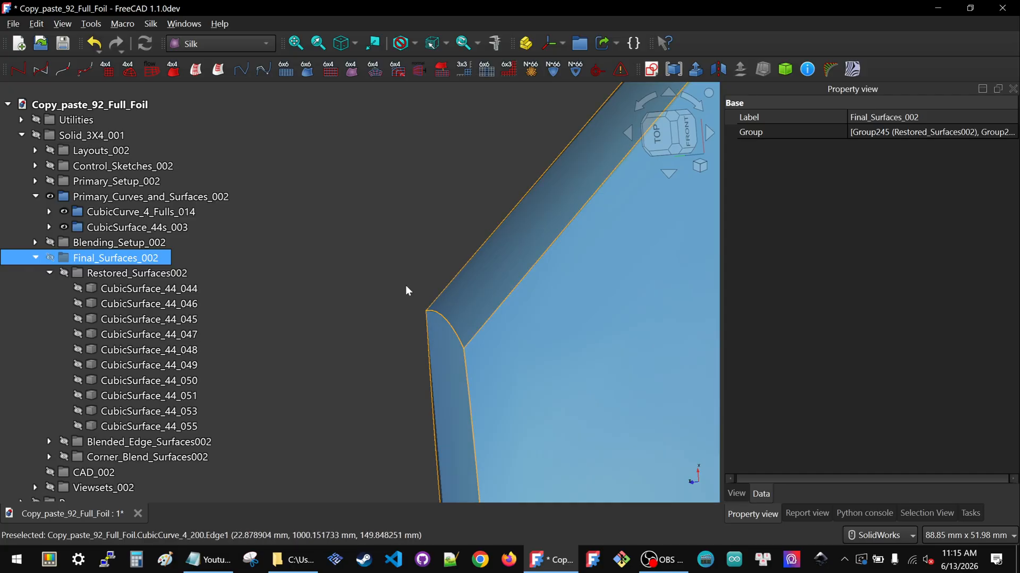
scroll(406, 284, "down", 6)
scroll(406, 285, "down", 12)
middle_click_drag(595, 394, 659, 300)
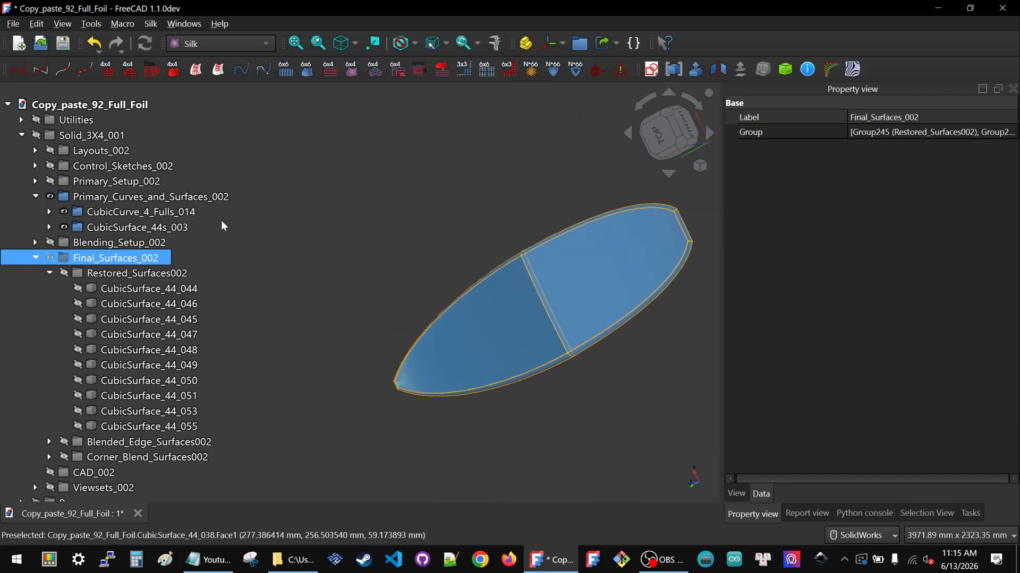
Collapse the Final_Surfaces_002, Primary_Curves_and_Surfaces_002 and Sketches groups in the tree
left_click(36, 258)
left_click(36, 197)
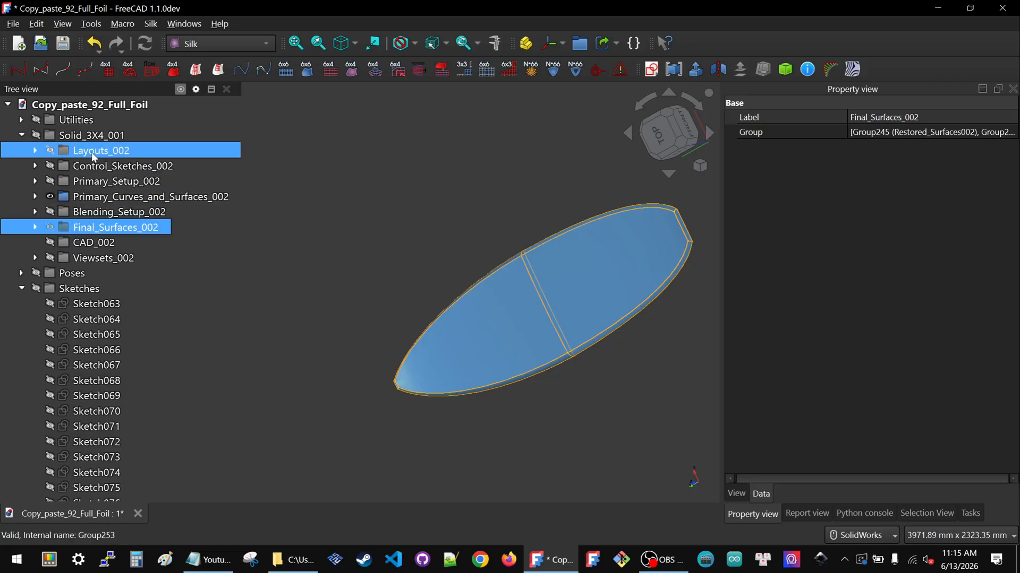
left_click(22, 289)
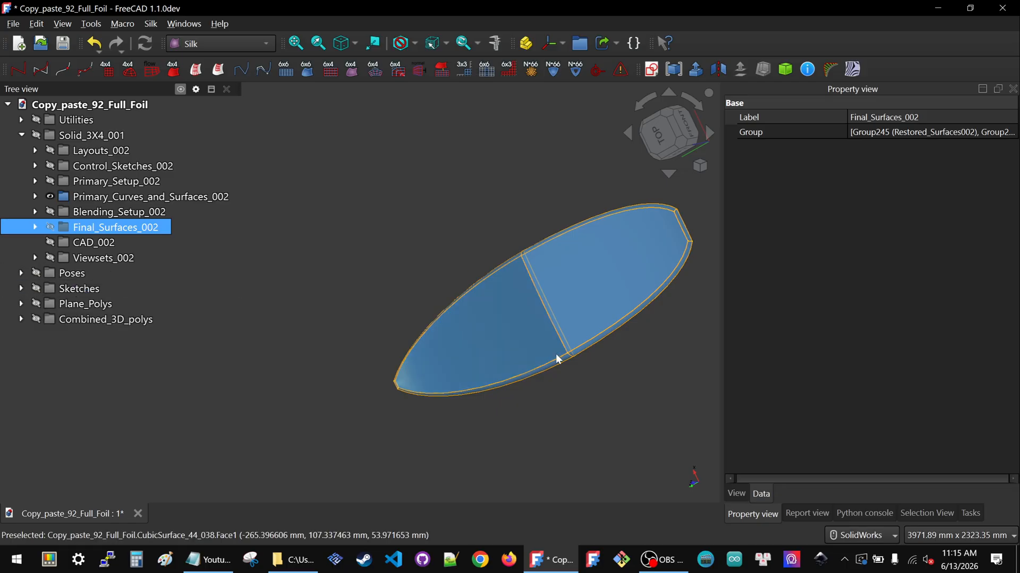
Hide the Primary_Curves_and_Surfaces_002 group and show the Final_Surfaces_002 group again
middle_click_drag(534, 288, 630, 193)
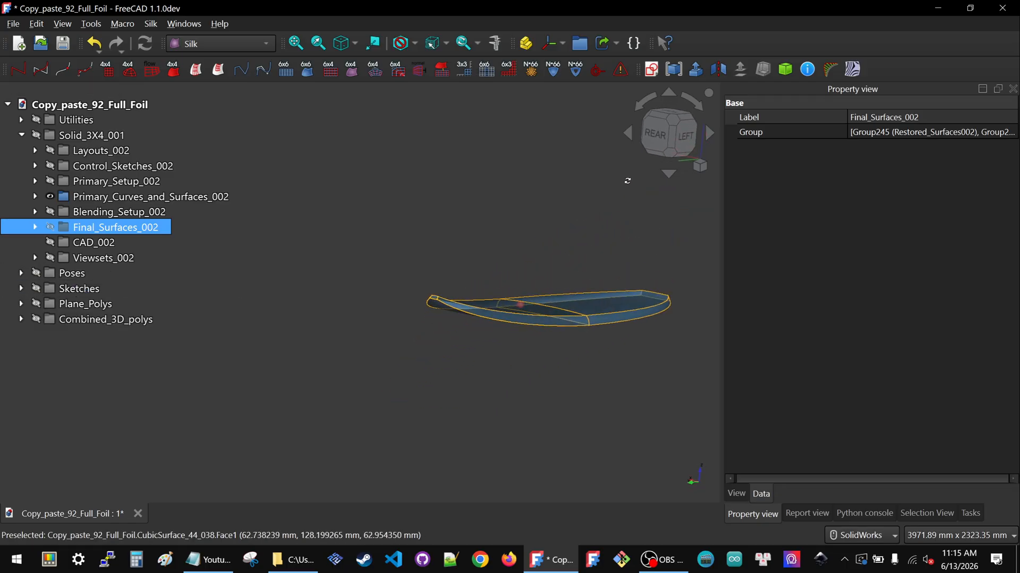
scroll(649, 305, "up", 5)
middle_click_drag(462, 335, 504, 336)
scroll(531, 329, "down", 2)
left_click(112, 197, "ctrl")
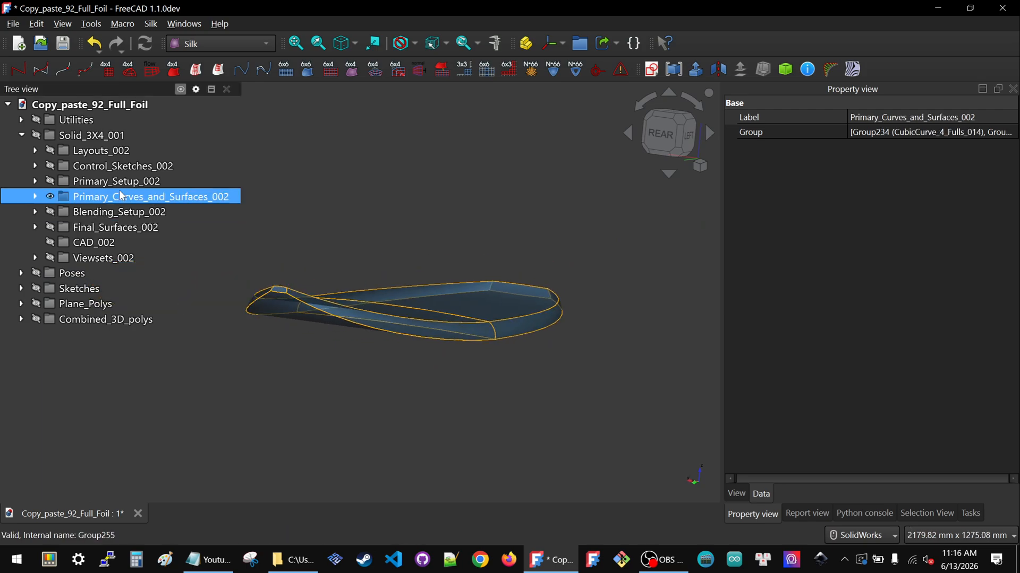
key("space")
left_click(106, 231)
key("space")
View the final foil surfaces from the left side
left_click(420, 366)
middle_click_drag(435, 311, 439, 332)
left_click(676, 147)
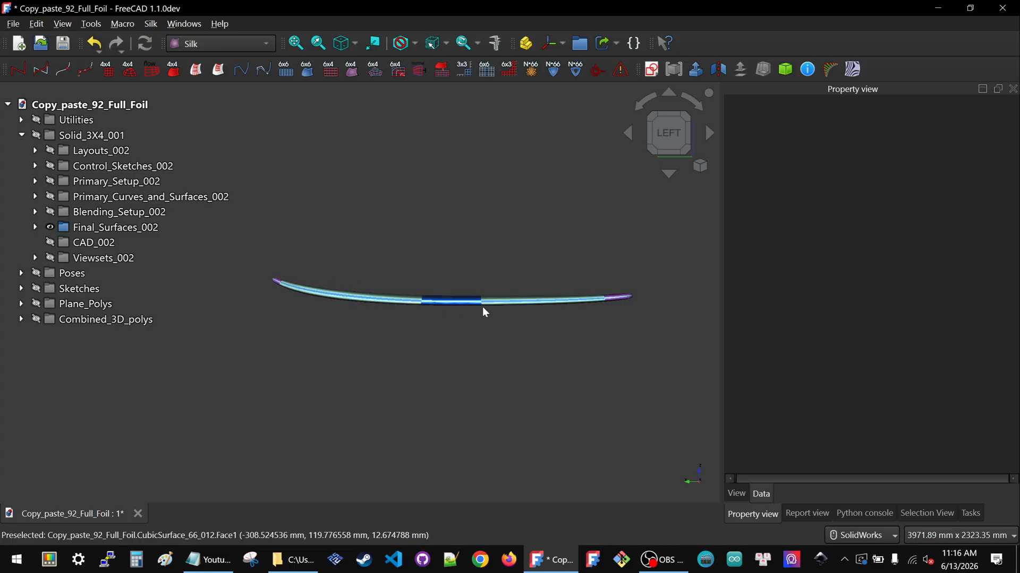
scroll(585, 303, "up", 2)
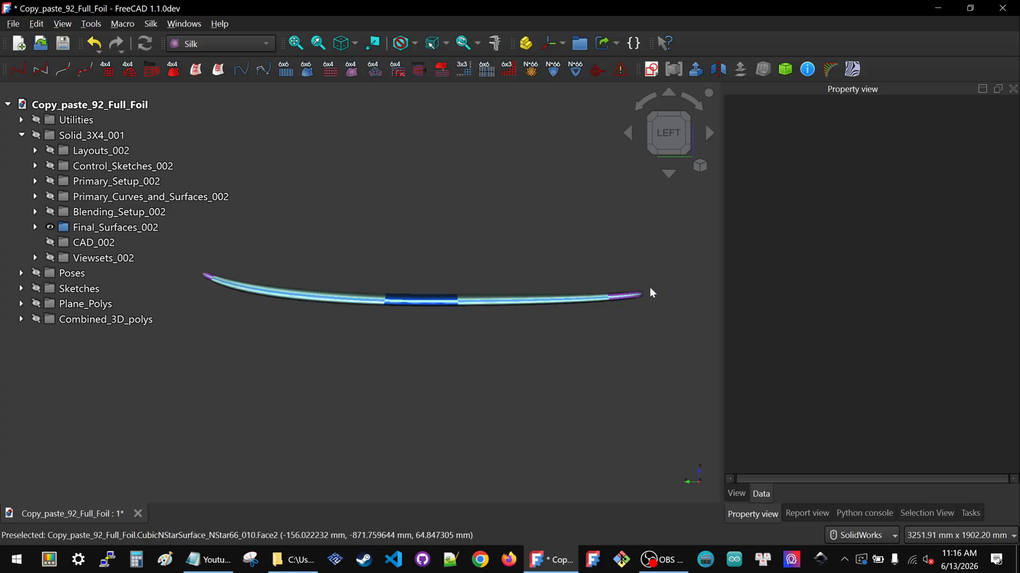
scroll(643, 286, "down", 1)
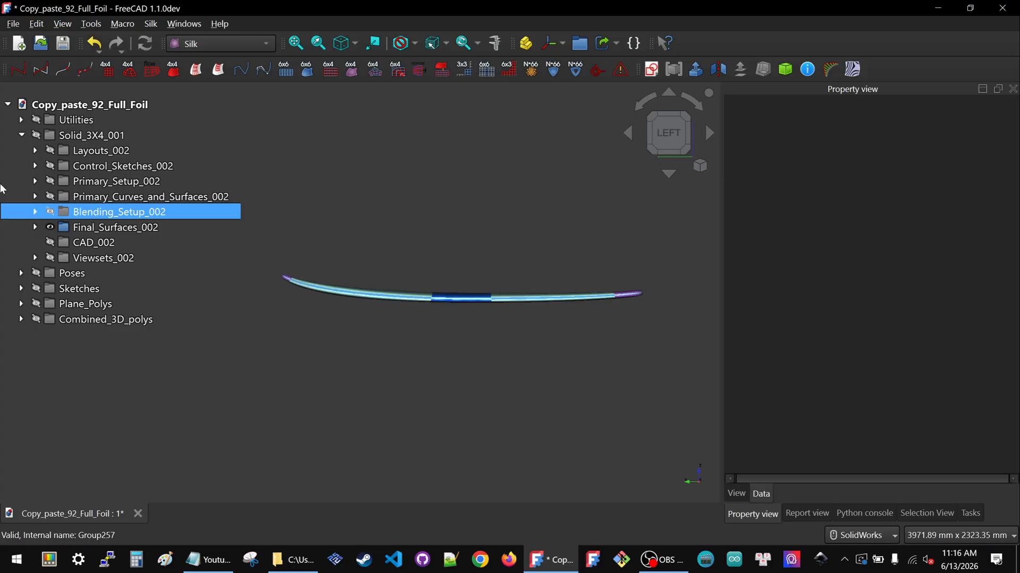
Show the Layouts_002 group and orbit to compare it with the final surfaces
left_click(99, 152)
key("space")
scroll(644, 291, "up", 2)
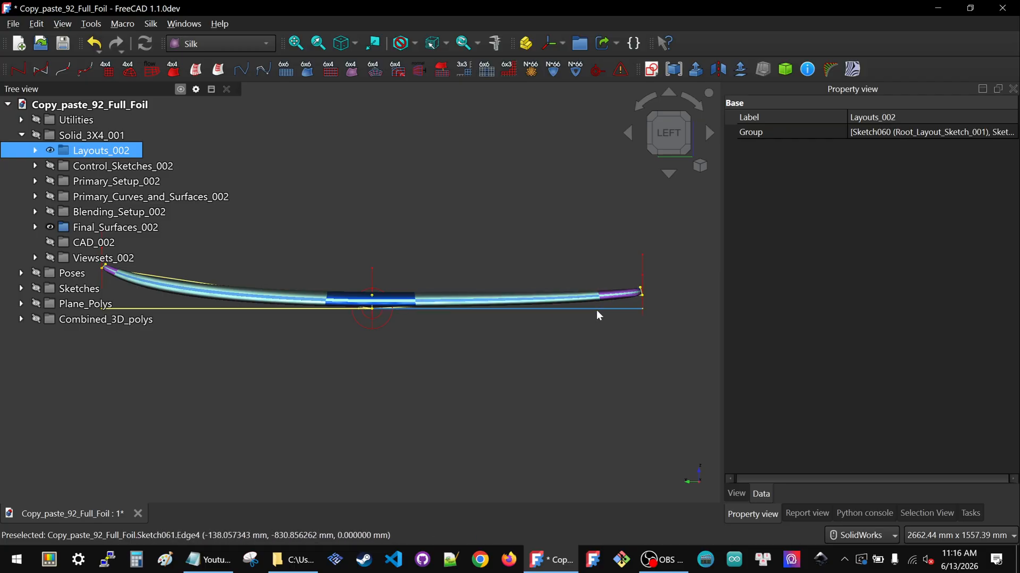
scroll(600, 308, "down", 2)
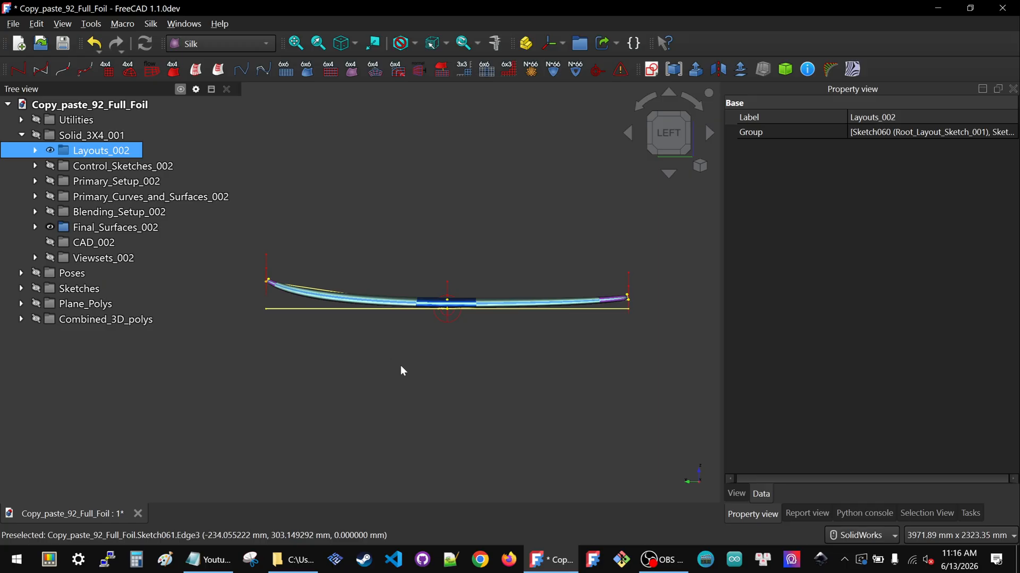
mouse_move(489, 386)
middle_mouse_down()
mouse_move(465, 404)
mouse_move(497, 403)
middle_mouse_up()
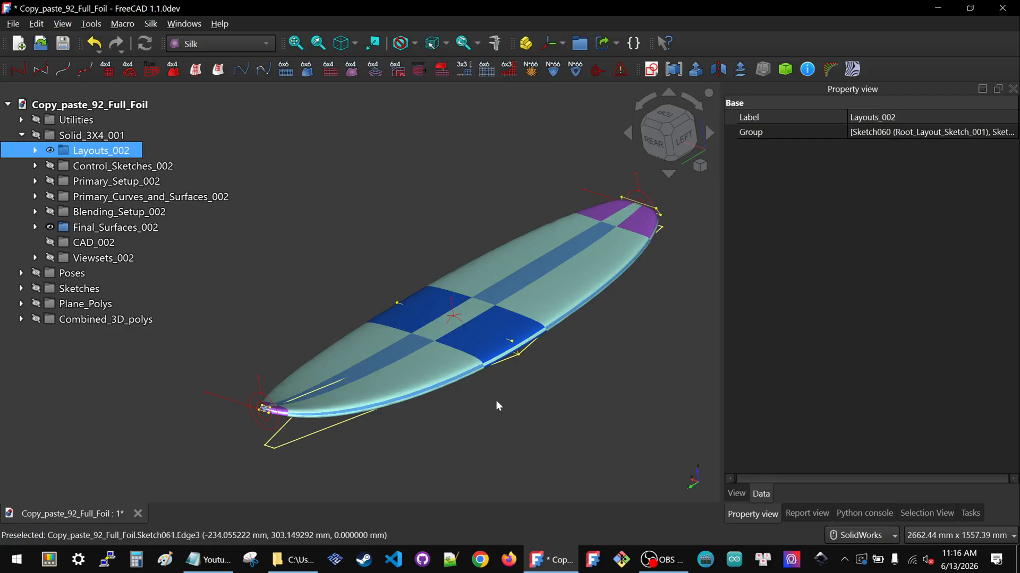